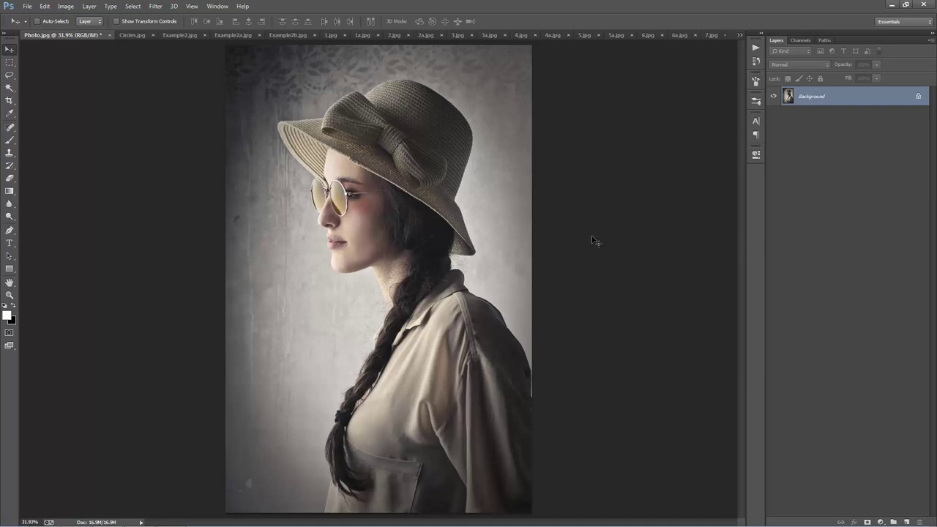
# View the finished effect in Circles.jpg and compare Example2.jpg with its processed versions Example2a.jpg and Example2b.jpg.
pyautogui.click(130, 33)
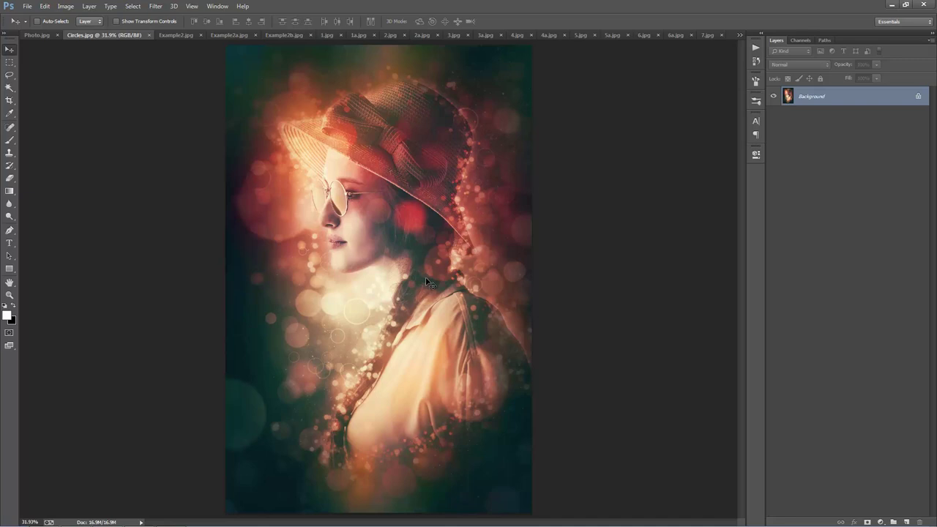
pyautogui.click(170, 34)
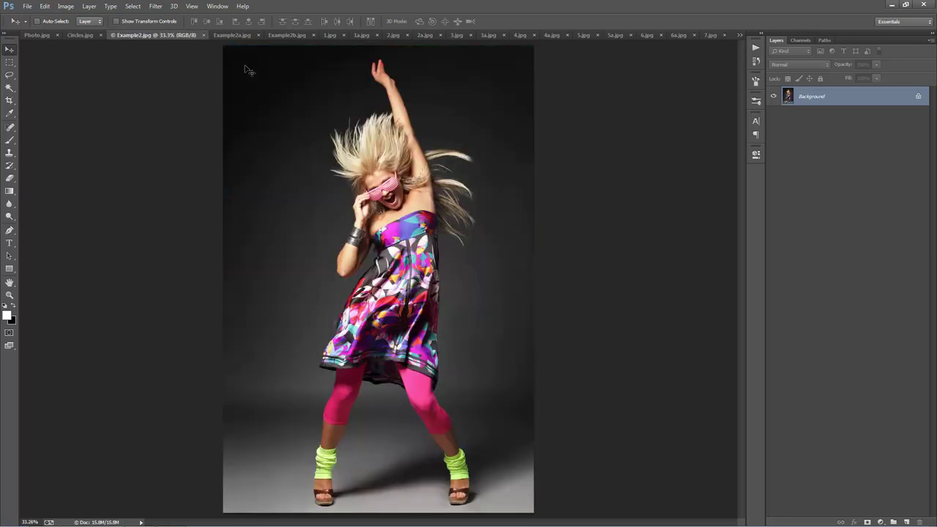
pyautogui.click(228, 34)
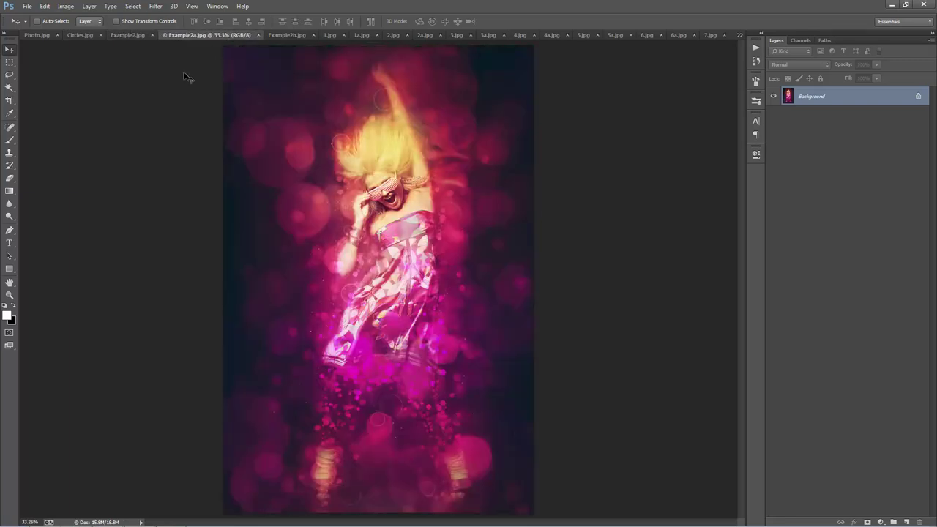
pyautogui.click(280, 37)
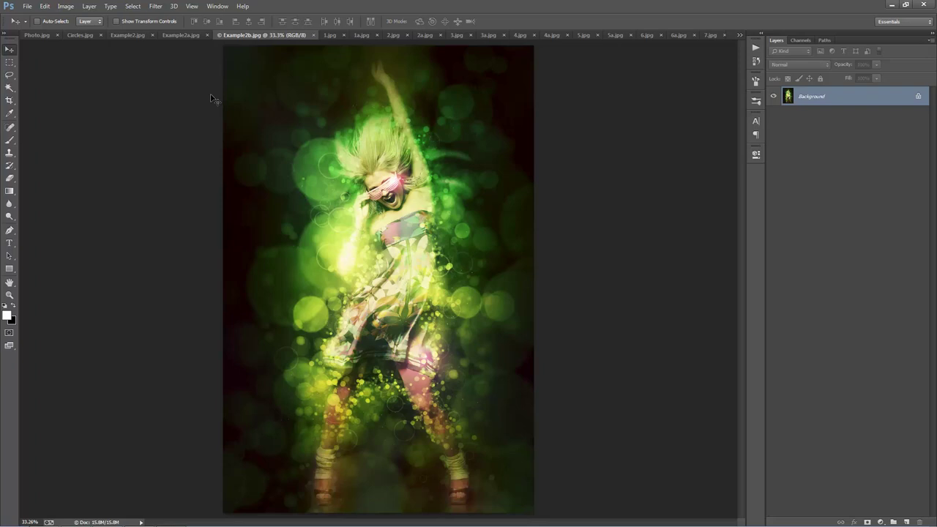
# Compare the original images 1.jpg, 2.jpg and 3.jpg with their processed versions 1a.jpg, 2a.jpg and 3a.jpg.
pyautogui.click(330, 35)
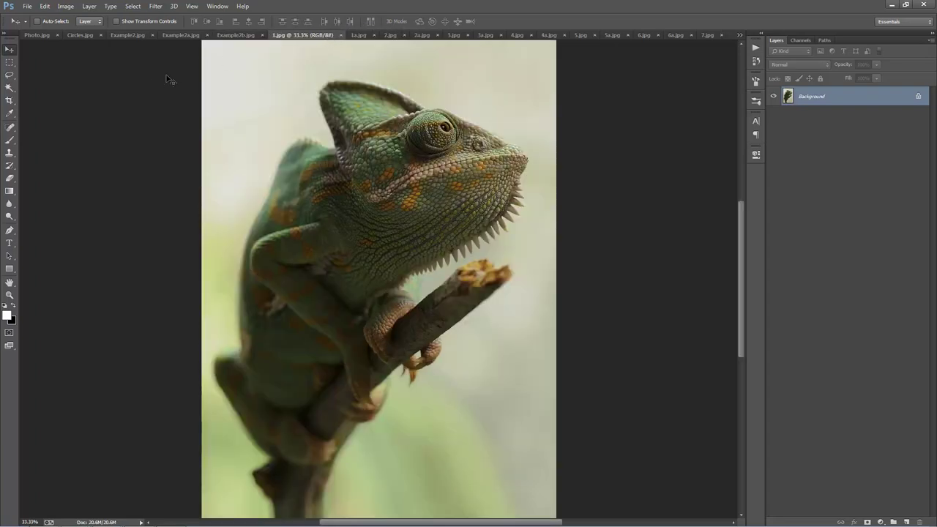
pyautogui.click(358, 36)
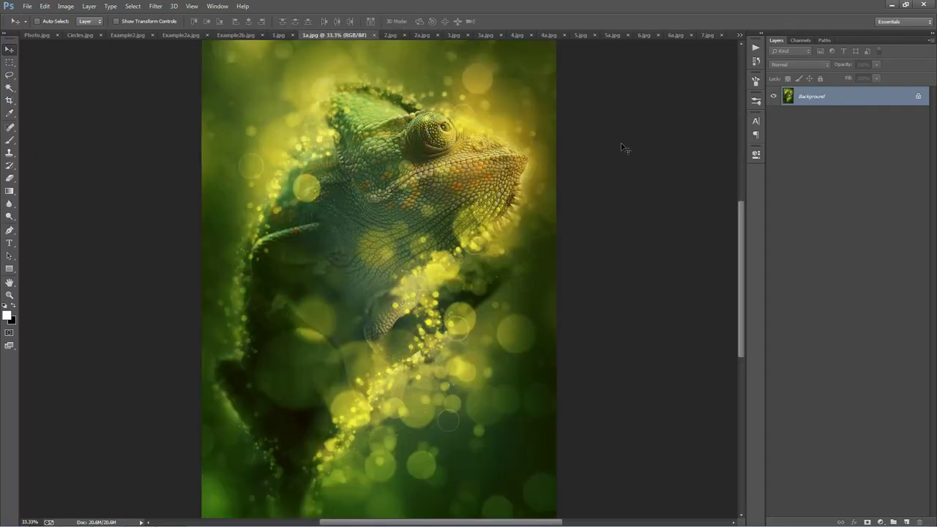
pyautogui.click(388, 35)
pyautogui.click(418, 35)
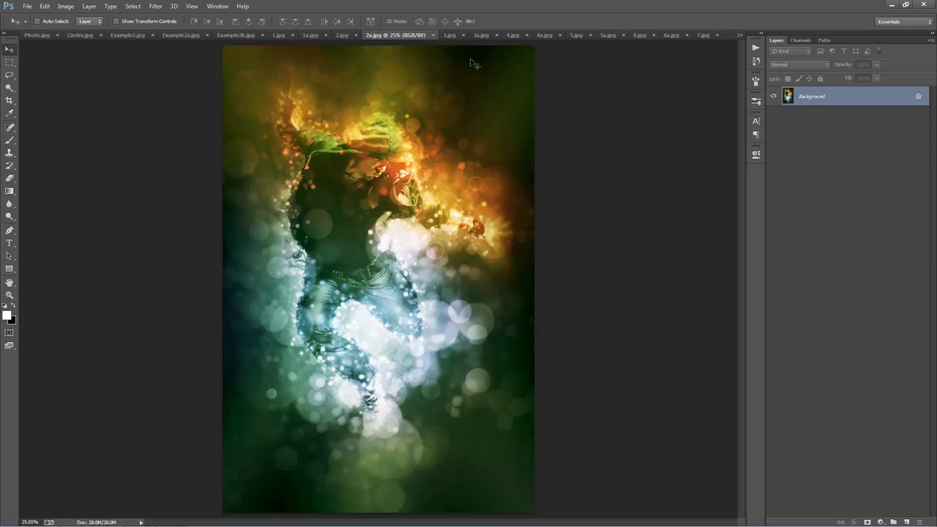
pyautogui.click(450, 35)
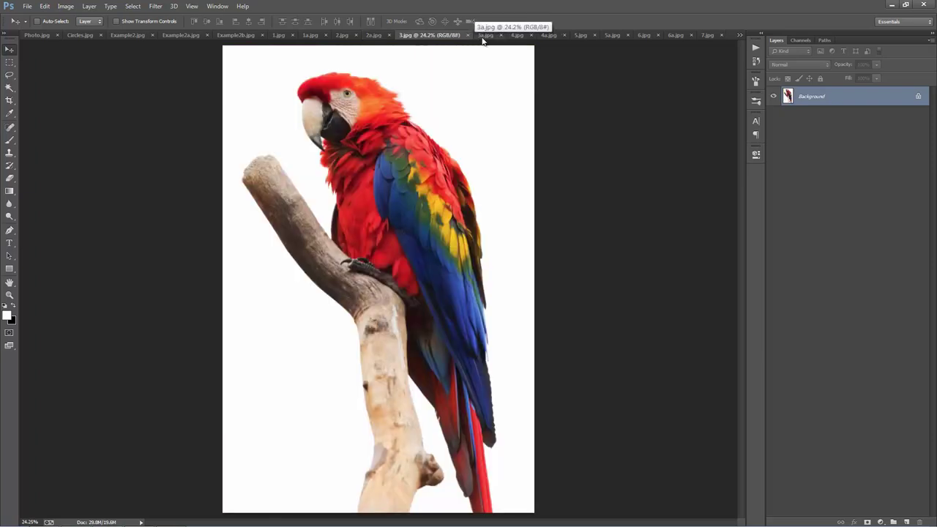
pyautogui.click(483, 35)
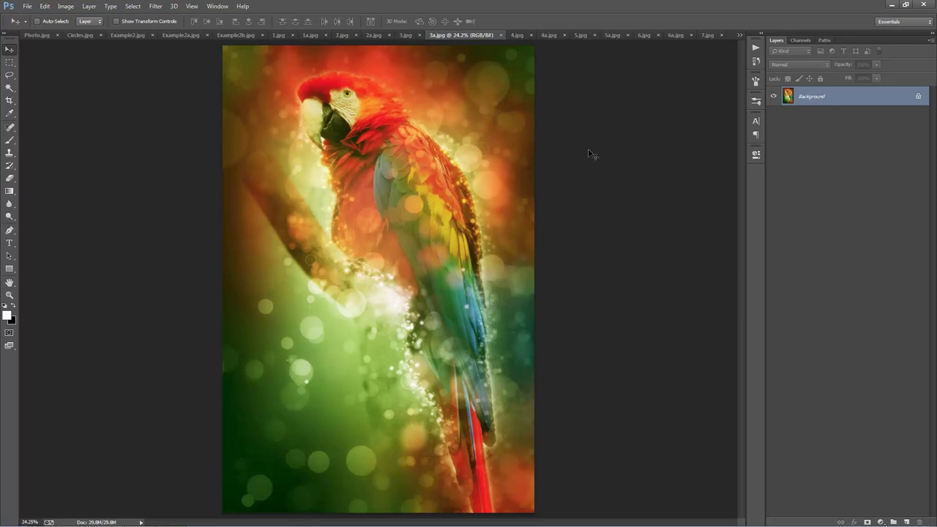
# Compare the original images 4.jpg, 5.jpg and 6.jpg with their processed versions 4a.jpg, 5a.jpg and 6a.jpg.
pyautogui.click(518, 35)
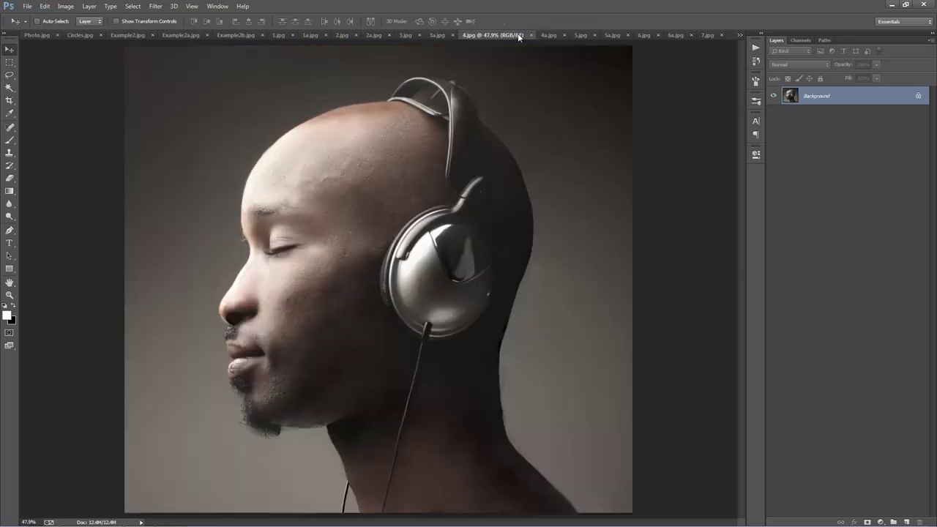
pyautogui.click(548, 35)
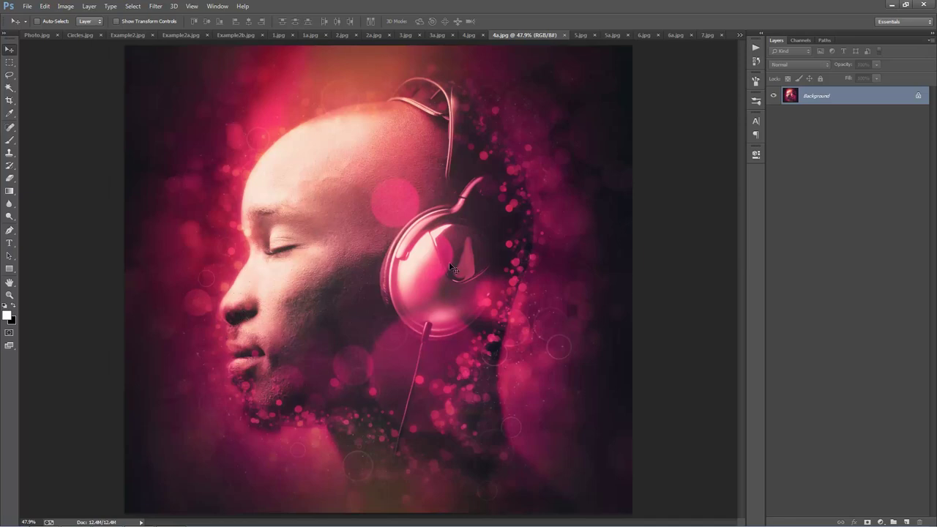
pyautogui.click(580, 35)
pyautogui.click(611, 36)
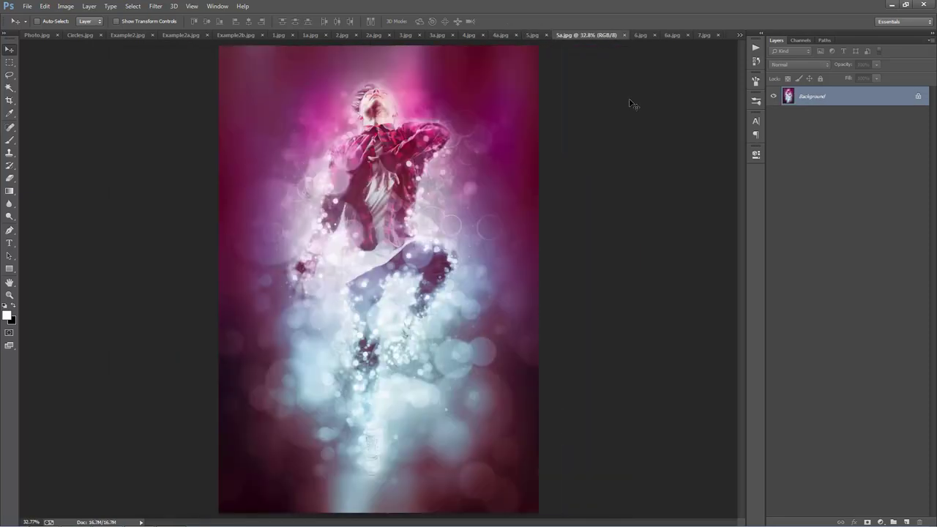
pyautogui.click(640, 35)
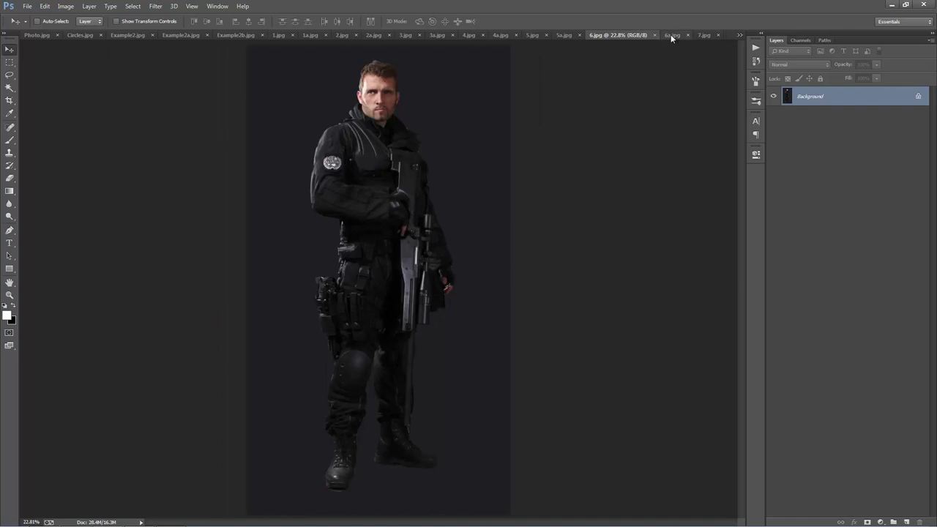
pyautogui.click(674, 35)
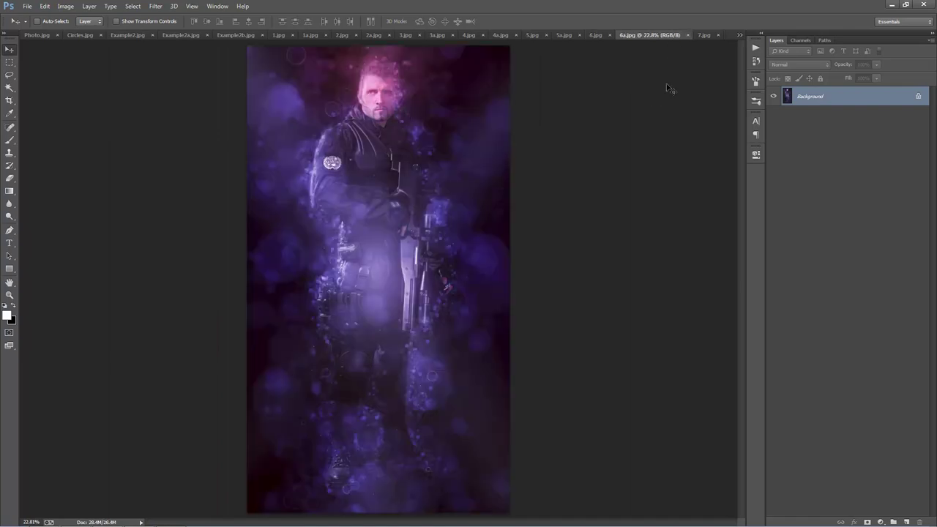
# Compare the original images 7.jpg, 8.jpg and 9.jpg with their processed versions 7a.jpg, 8a.jpg and 9a.jpg.
pyautogui.click(701, 35)
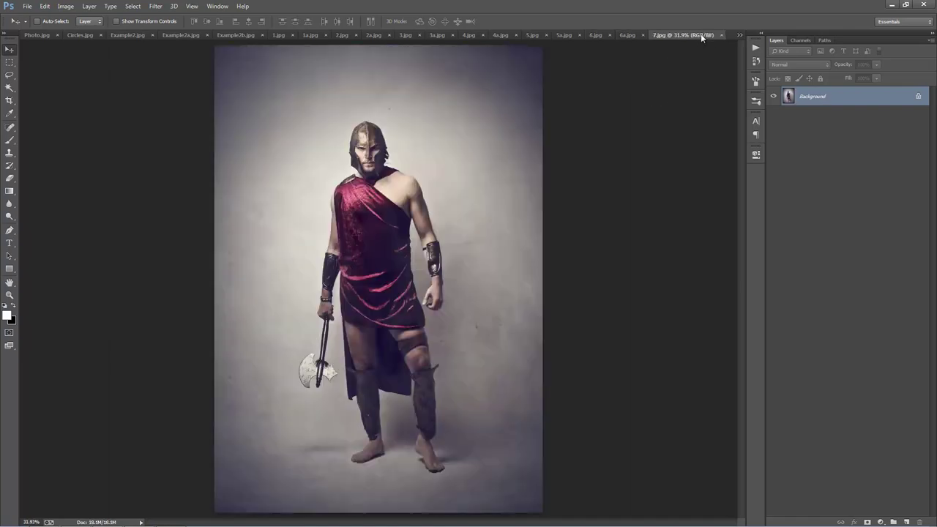
pyautogui.click(740, 34)
pyautogui.click(771, 274)
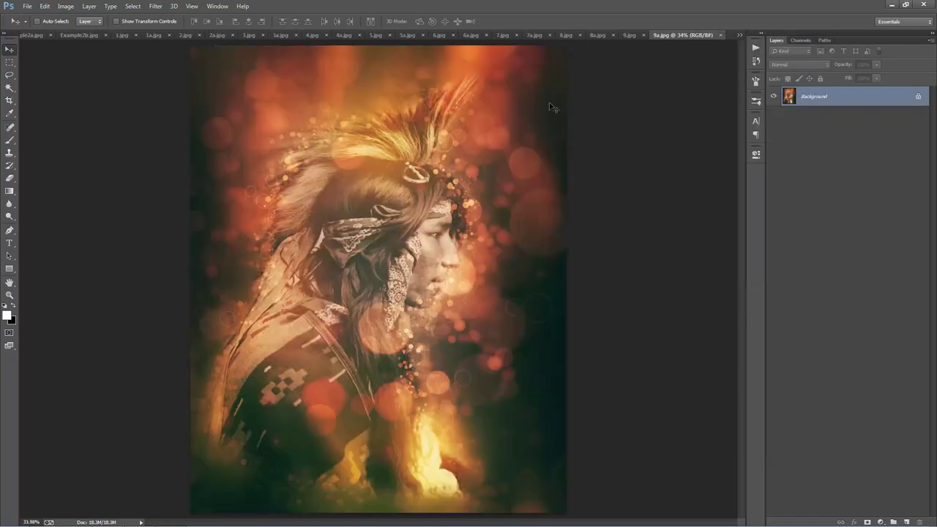
pyautogui.click(509, 35)
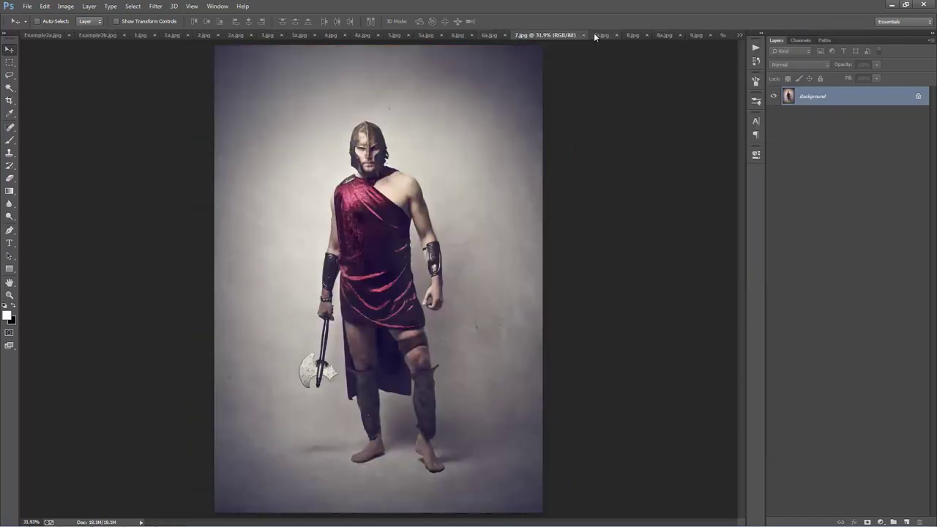
pyautogui.click(597, 32)
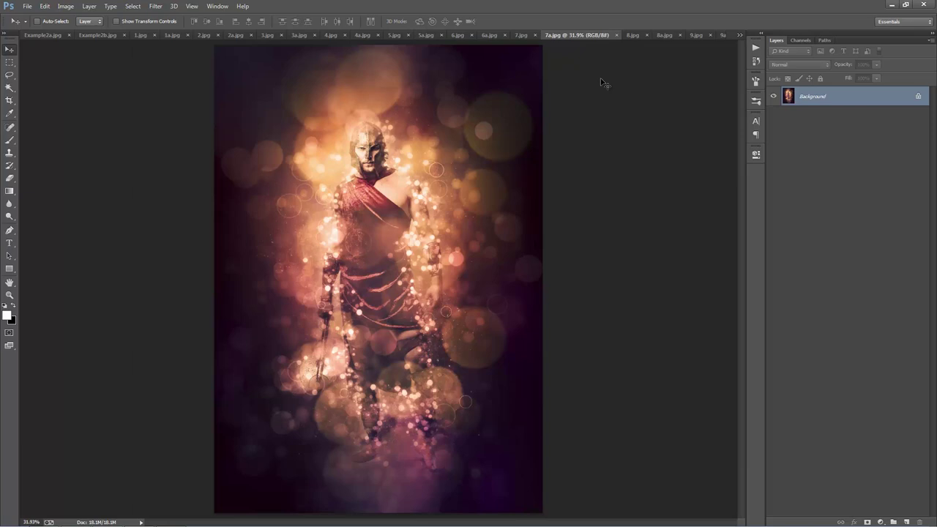
pyautogui.click(632, 35)
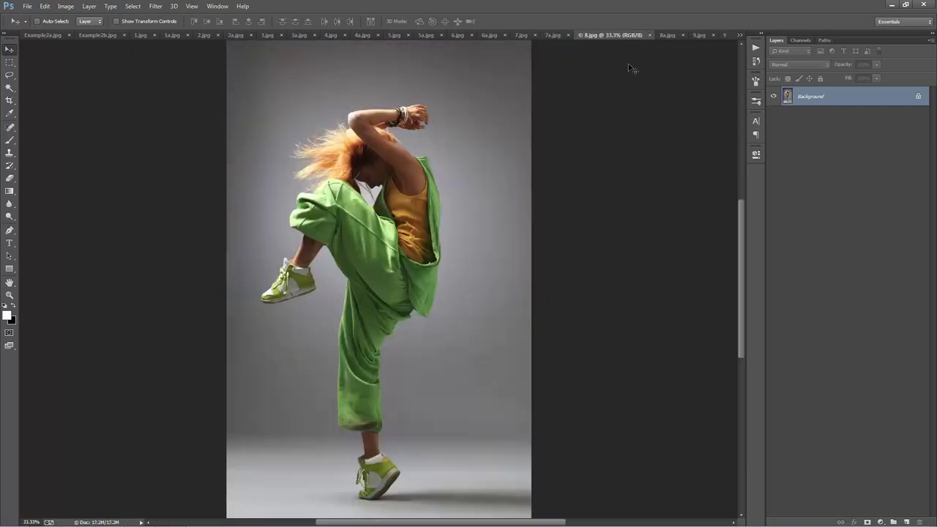
pyautogui.click(667, 36)
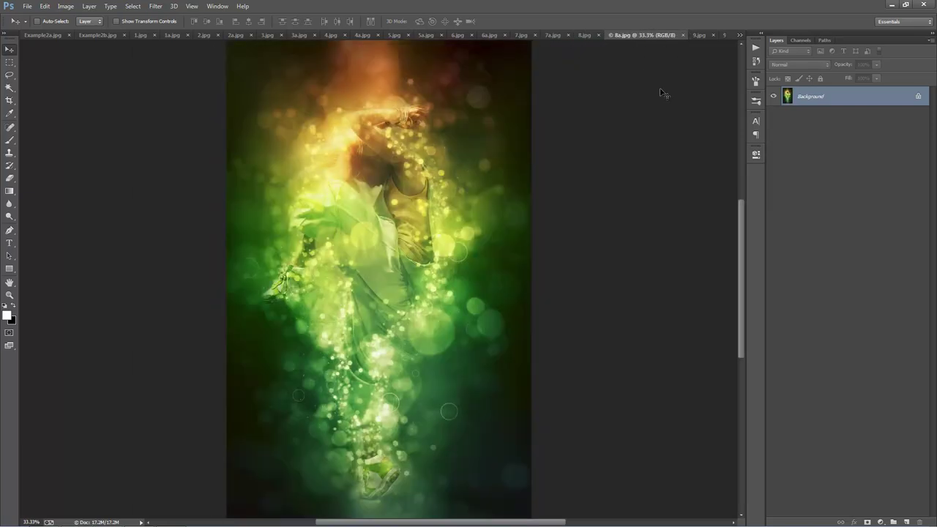
pyautogui.click(696, 35)
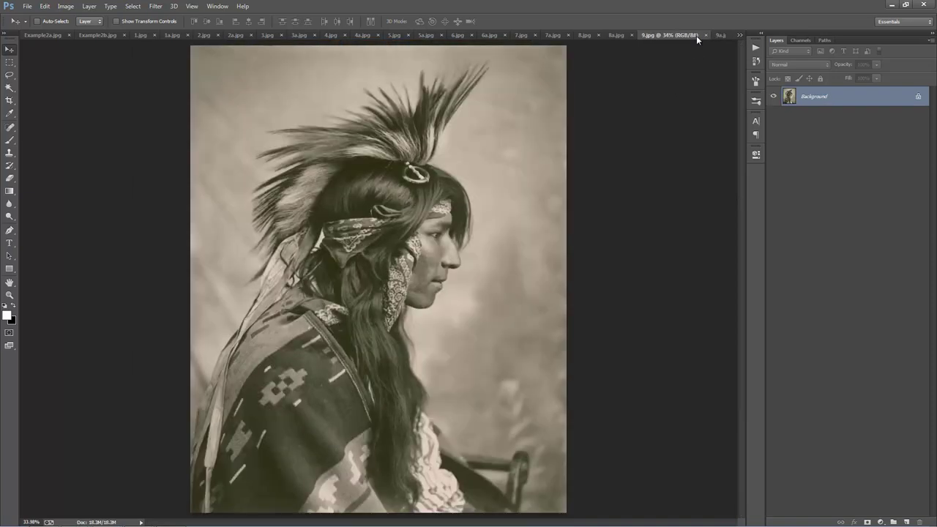
pyautogui.click(718, 35)
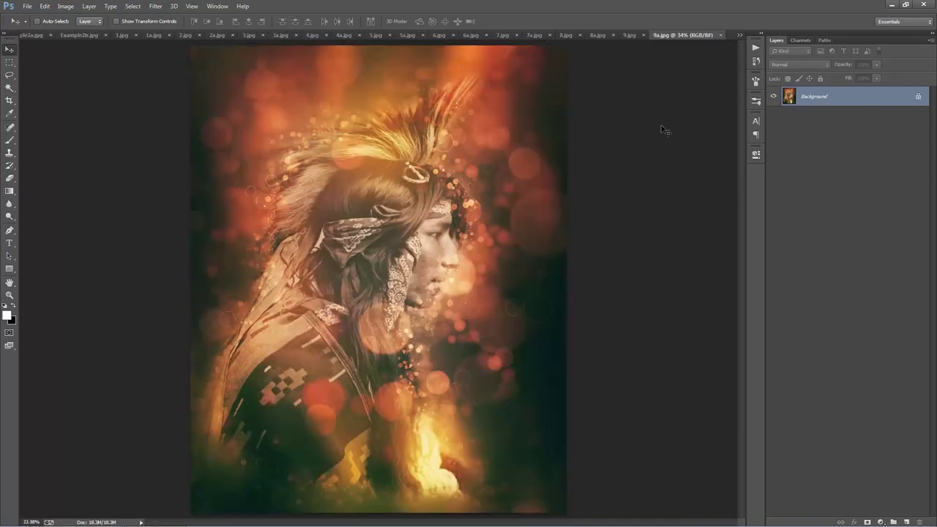
# Close all the example images, including Circles.jpg, and keep only Photo.jpg open.
pyautogui.hotkey('ctrl', 'shift', 'Tab')
pyautogui.hotkey('ctrl', 'shift', 'Tab')
pyautogui.hotkey('ctrl', 'shift', 'Tab')
pyautogui.hotkey('ctrl', 'shift', 'Tab')
pyautogui.hotkey('ctrl', 'shift', 'Tab')
pyautogui.hotkey('ctrl', 'shift', 'Tab')
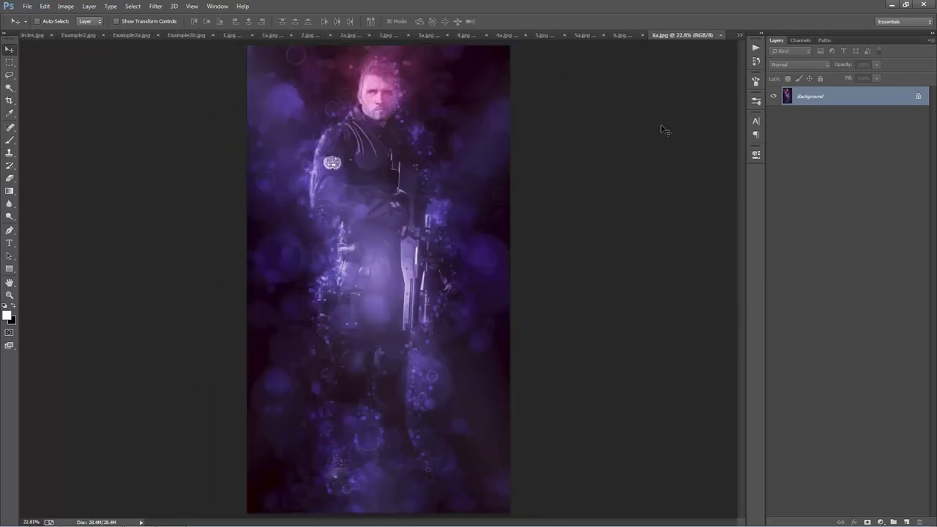
pyautogui.hotkey('ctrl', 'shift', 'Tab')
pyautogui.hotkey('ctrl', 'shift', 'Tab')
pyautogui.hotkey('ctrl', 'shift', 'Tab')
pyautogui.hotkey('ctrl', 'shift', 'Tab')
pyautogui.hotkey('ctrl', 'shift', 'Tab')
pyautogui.hotkey('ctrl', 'shift', 'Tab')
pyautogui.hotkey('ctrl', 'shift', 'Tab')
pyautogui.hotkey('ctrl', 'shift', 'Tab')
pyautogui.hotkey('ctrl', 'shift', 'Tab')
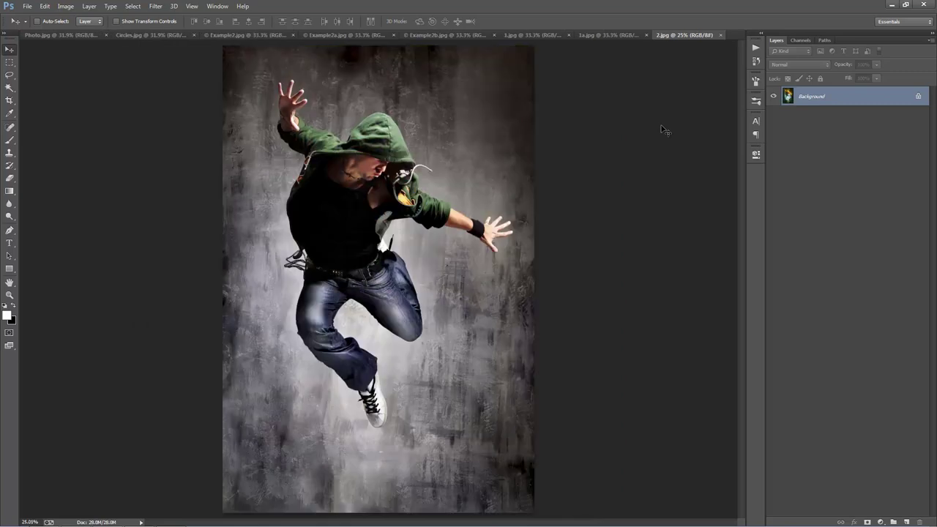
pyautogui.hotkey('ctrl', 'w')
pyautogui.hotkey('ctrl', 'w')
pyautogui.hotkey('ctrl', 'w')
pyautogui.hotkey('ctrl', 'w')
pyautogui.hotkey('ctrl', 'w')
pyautogui.hotkey('ctrl', 'w')
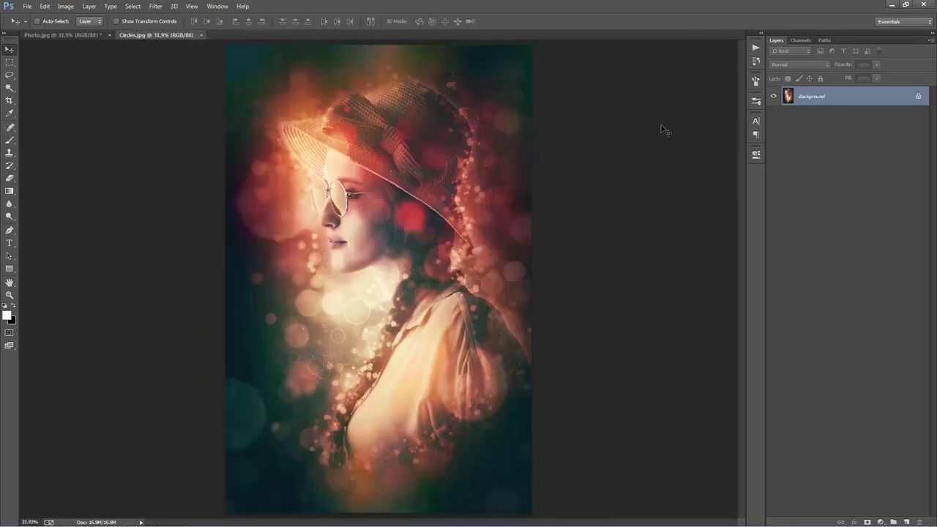
pyautogui.hotkey('ctrl', 'w')
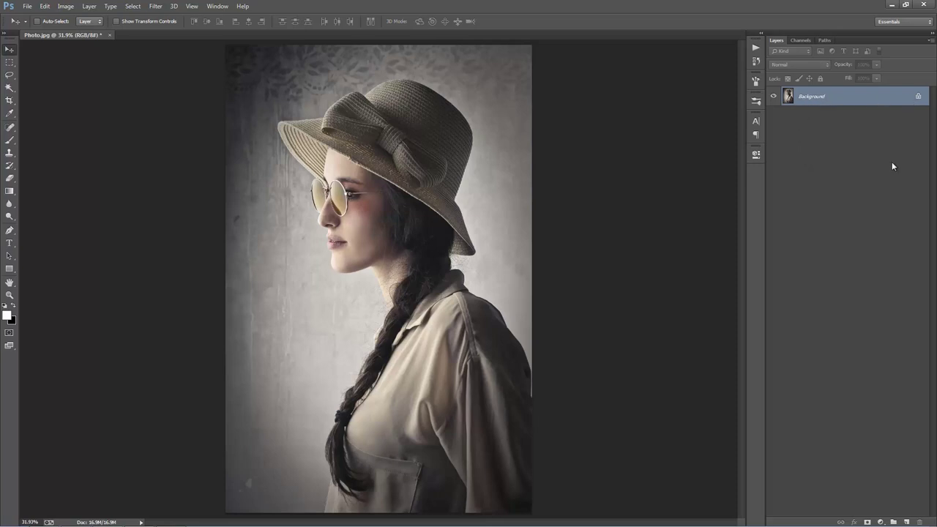
# Duplicate the Background layer and delete the original Background layer.
pyautogui.hotkey('ctrl', 'j')
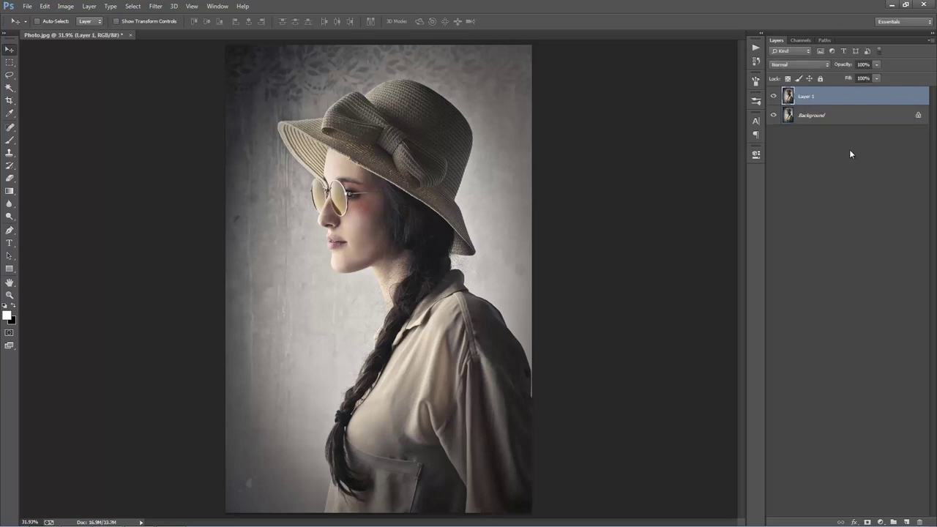
pyautogui.click(832, 115)
pyautogui.press('Delete')
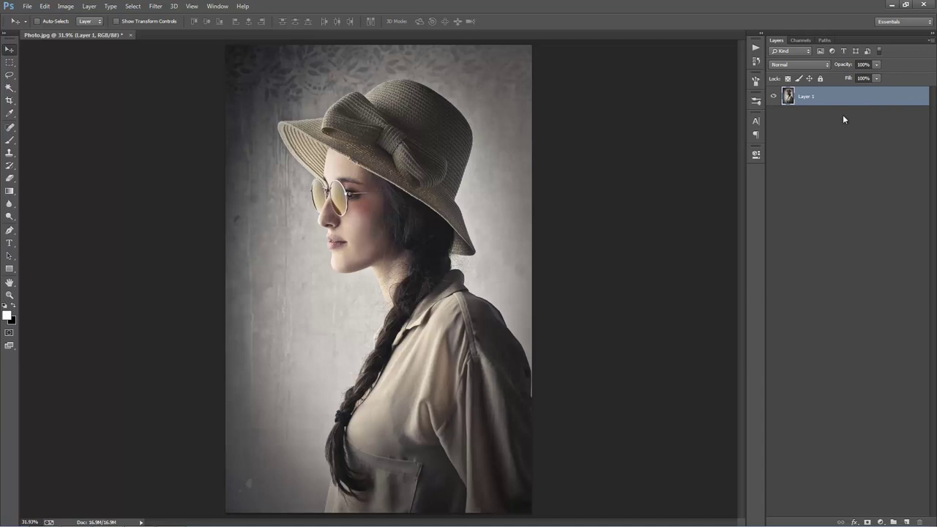
# Convert the remaining Layer 1 into the document's Background layer.
pyautogui.click(92, 8)
pyautogui.moveTo(158, 18)
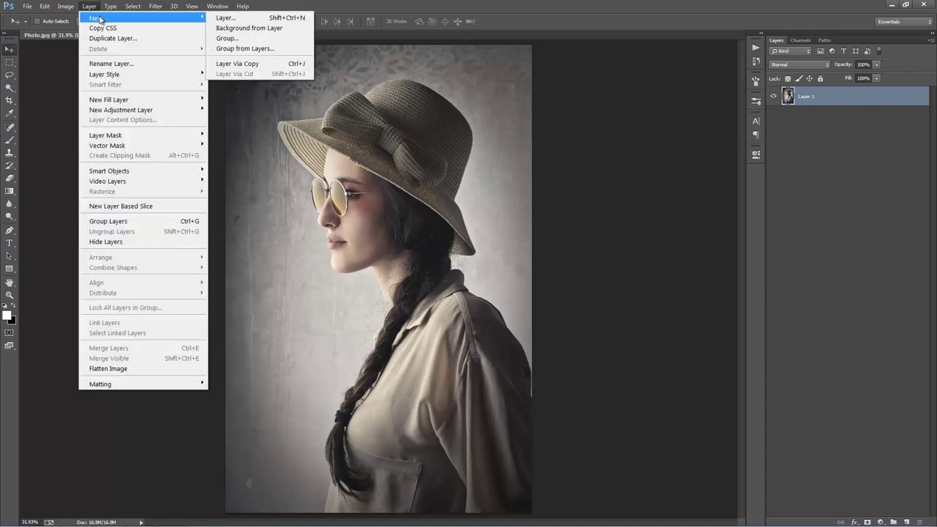
pyautogui.click(247, 30)
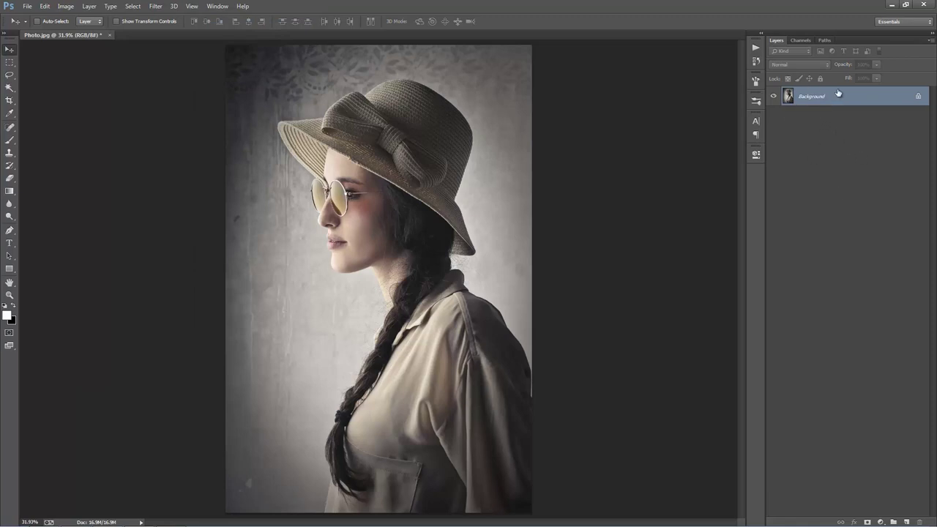
# Check the layer options for default masks on fill layers, expanded new effects and "copy" added to copied layers and groups.
pyautogui.click(932, 41)
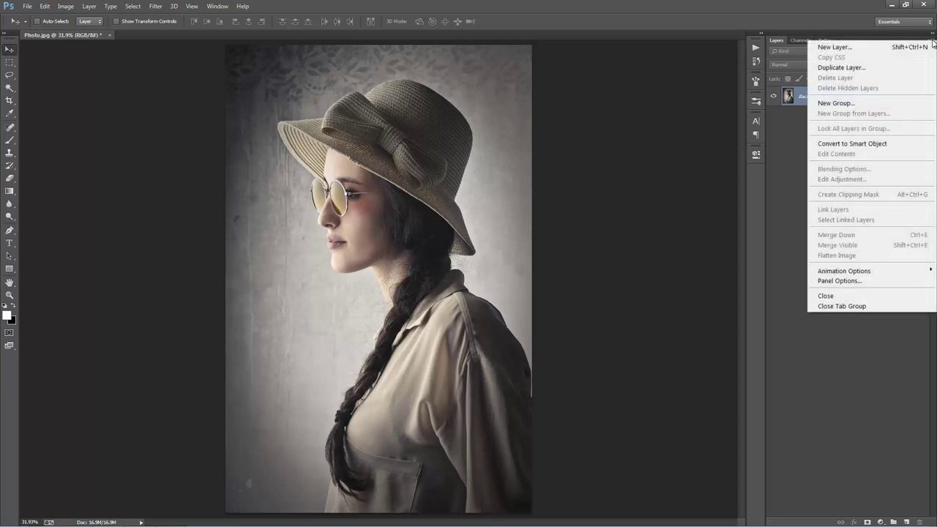
pyautogui.click(842, 280)
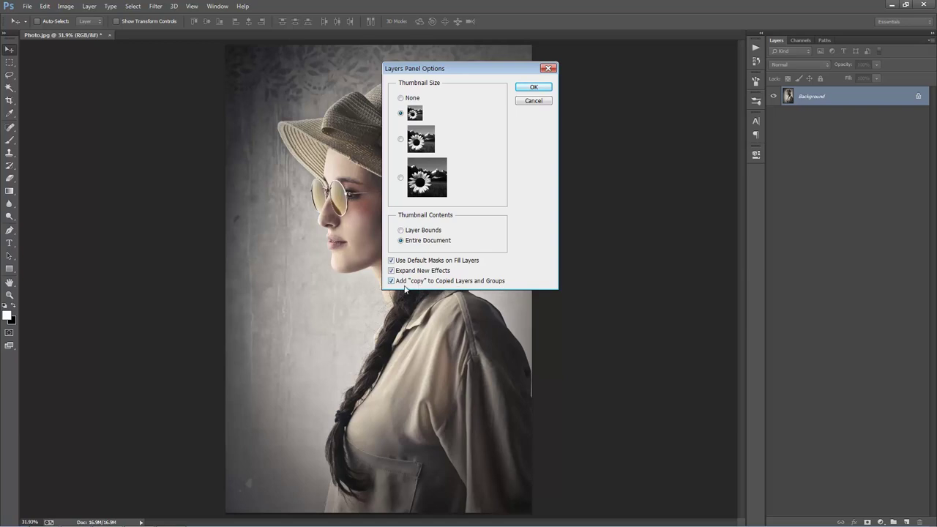
pyautogui.click(535, 88)
# Check the photo's colour mode and bit depth, and examine its pixel width and height without resizing it.
pyautogui.click(69, 8)
pyautogui.moveTo(72, 18)
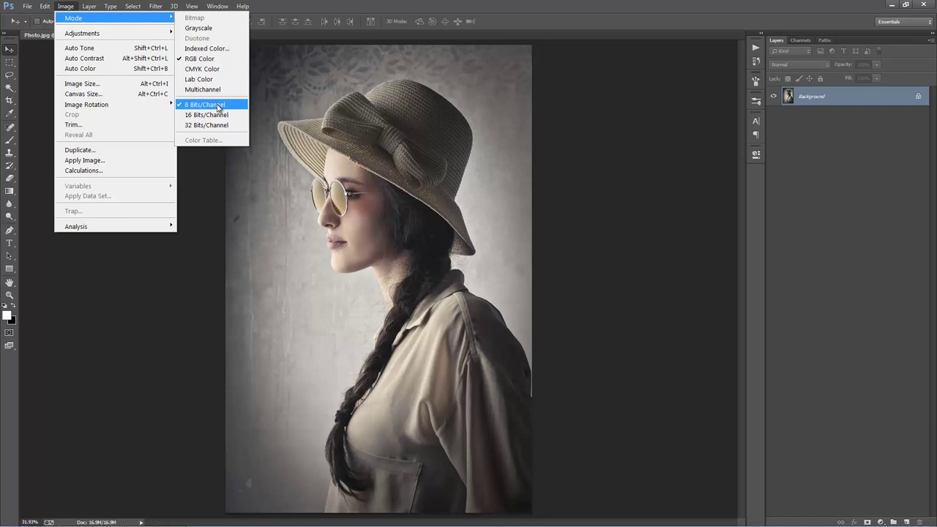
pyautogui.click(98, 87)
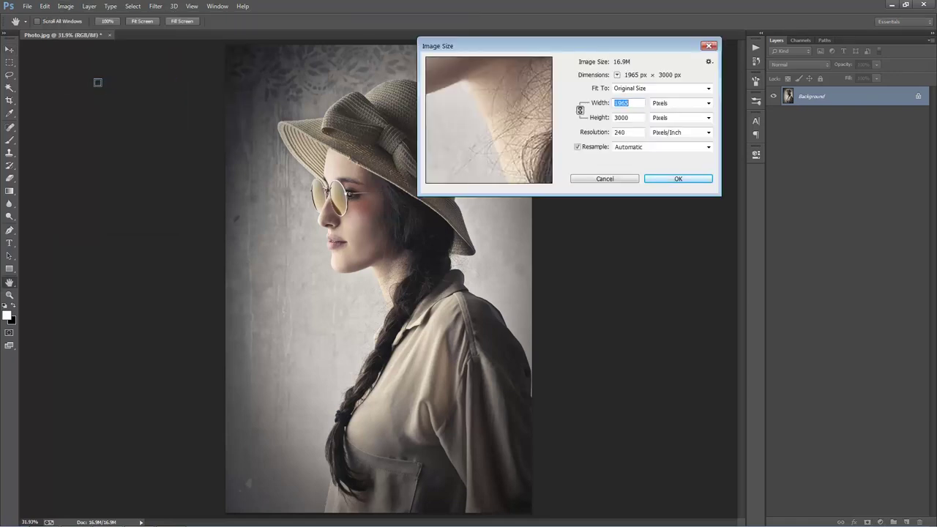
pyautogui.click(635, 119)
pyautogui.doubleClick(634, 119)
pyautogui.click(636, 104)
pyautogui.doubleClick(636, 105)
pyautogui.click(635, 119)
pyautogui.doubleClick(635, 118)
pyautogui.click(636, 118)
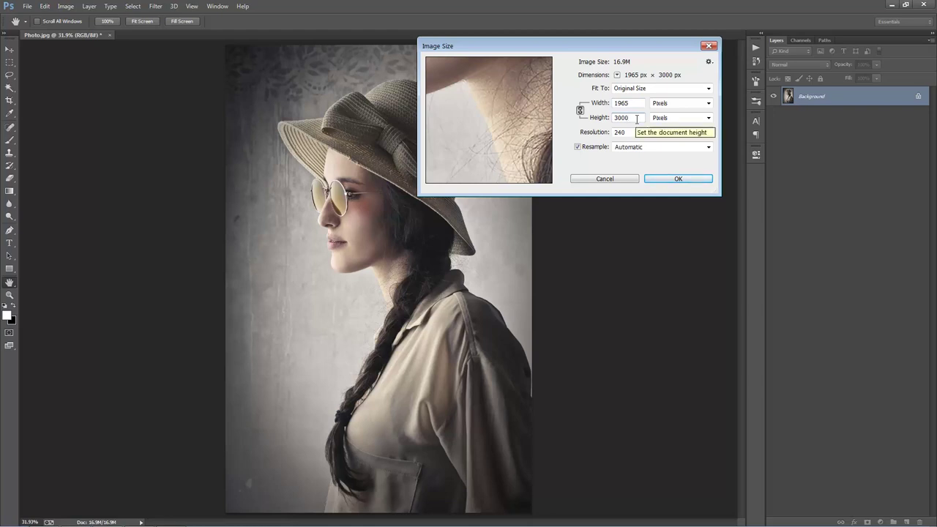
pyautogui.click(636, 118)
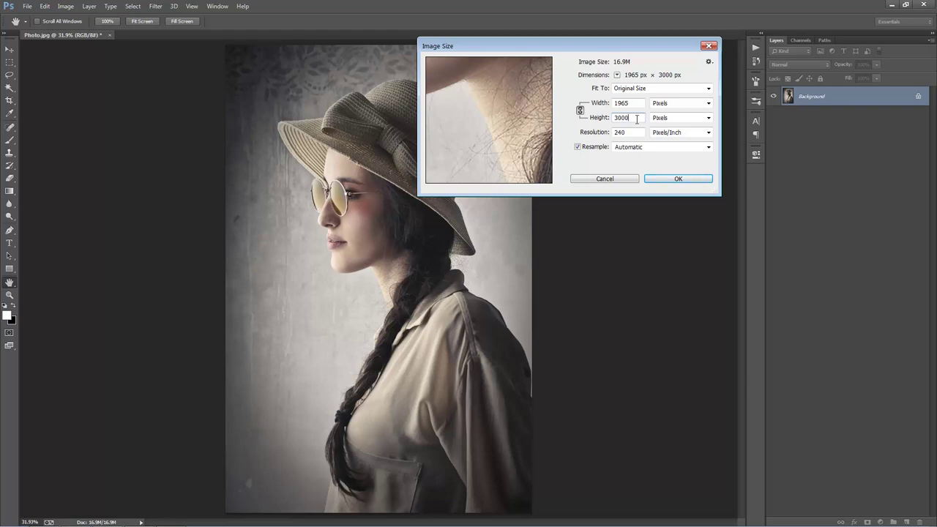
pyautogui.click(597, 180)
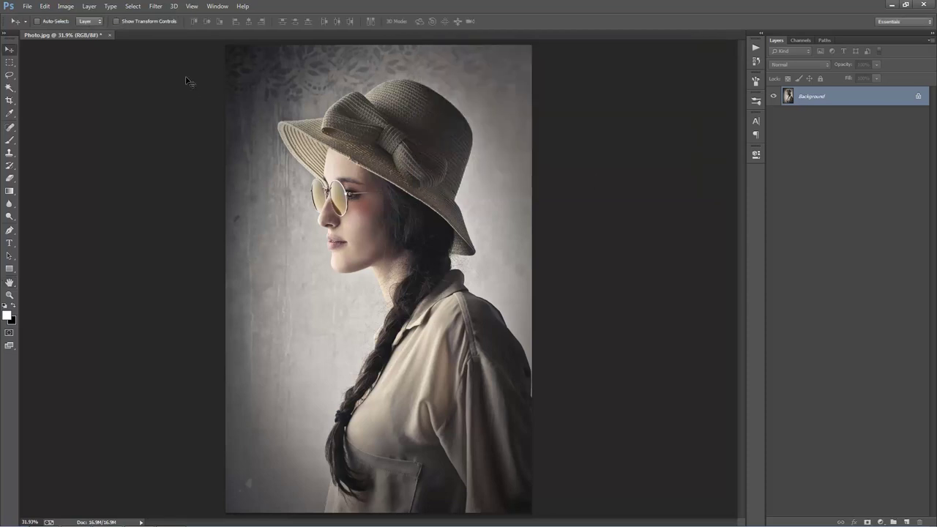
# Create a new layer named "brush" above the Background layer.
pyautogui.click(88, 6)
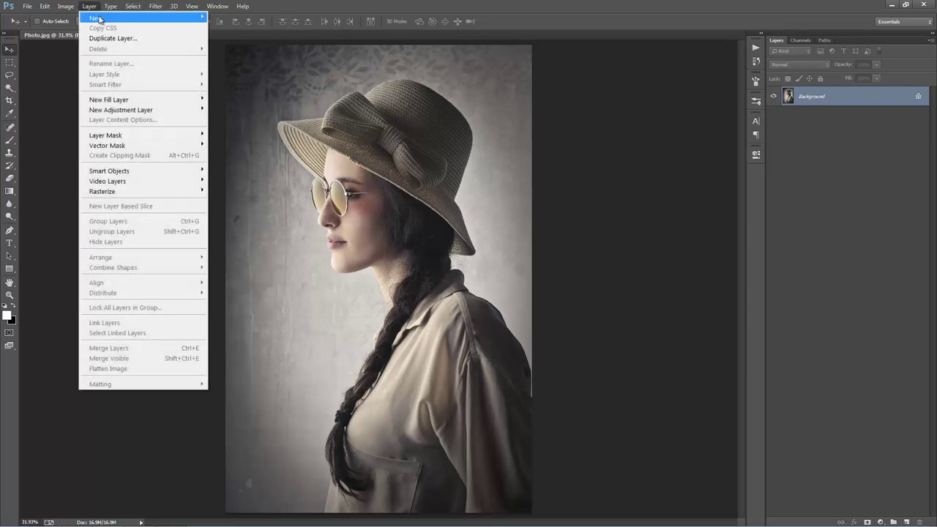
pyautogui.click(229, 19)
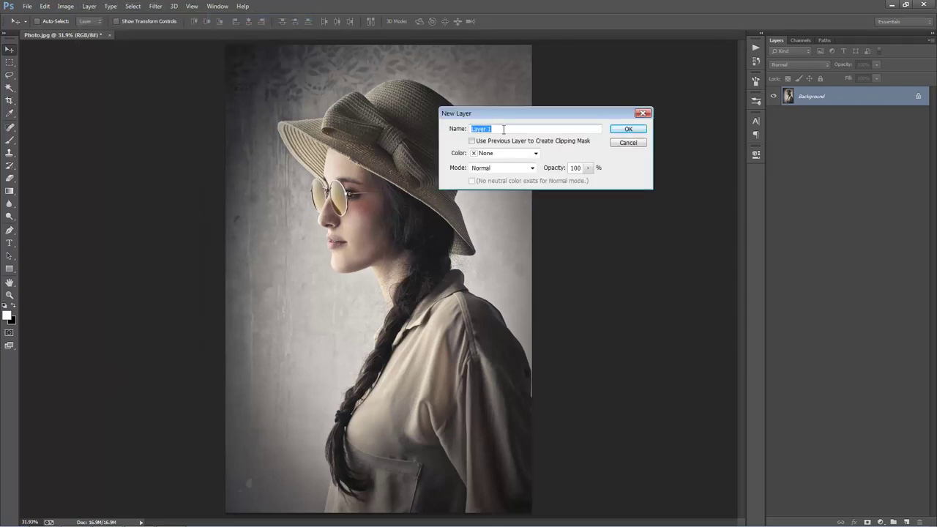
pyautogui.write('brush')
pyautogui.click(619, 130)
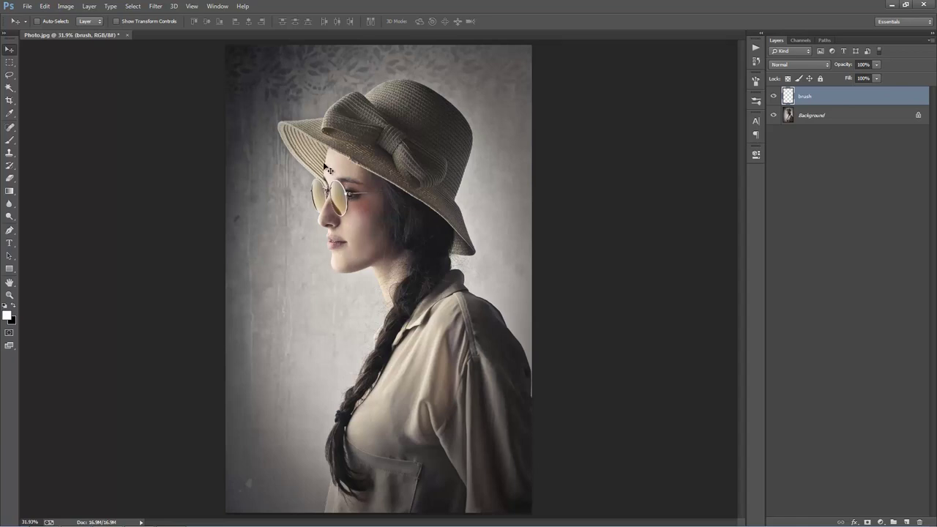
# Set up the Brush tool with a soft round tip, a size of 100 px and a red foreground colour.
pyautogui.press('b')
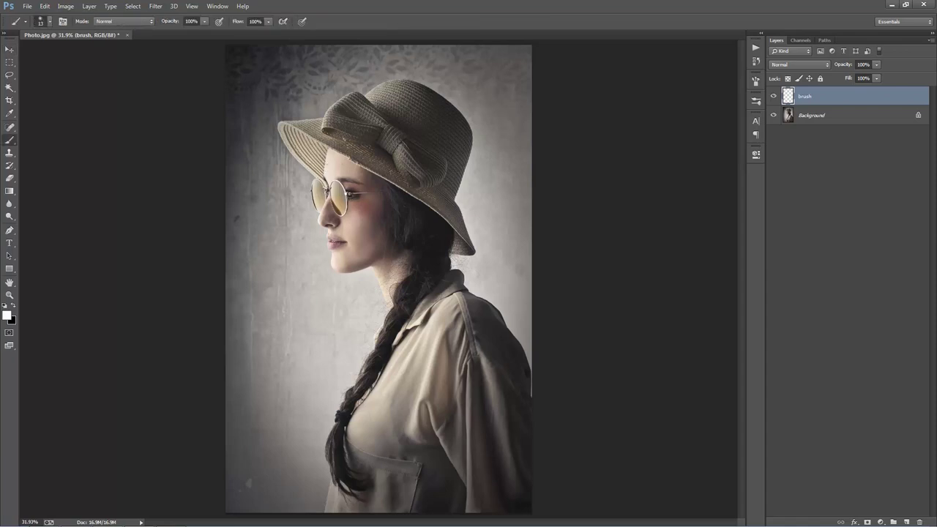
pyautogui.rightClick(349, 140)
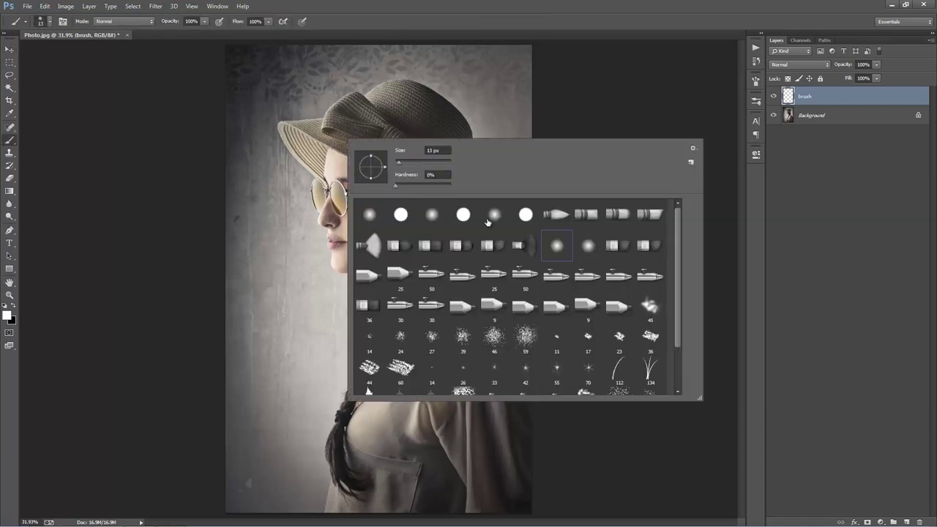
pyautogui.press('Return')
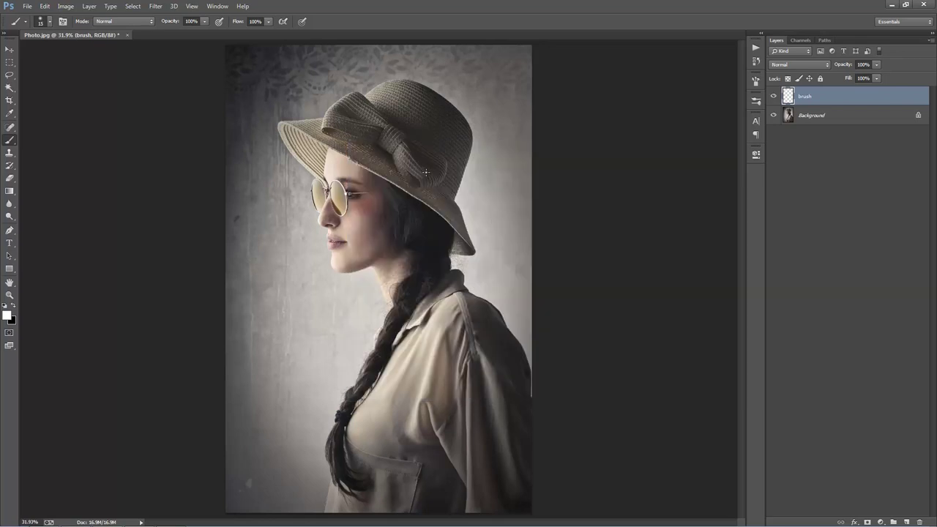
pyautogui.press(']')
pyautogui.press(']')
pyautogui.press(']')
pyautogui.press(']')
pyautogui.press(']')
pyautogui.press(']')
pyautogui.press(']')
pyautogui.press(']')
pyautogui.press('[')
pyautogui.press('[')
pyautogui.press('[')
pyautogui.press('[')
pyautogui.press('[')
pyautogui.press('[')
pyautogui.press('[')
pyautogui.press(']')
pyautogui.press(']')
pyautogui.press(']')
pyautogui.press(']')
pyautogui.press('[')
pyautogui.press('[')
pyautogui.press('[')
pyautogui.press('[')
pyautogui.click(8, 316)
pyautogui.click(634, 119)
pyautogui.click(733, 112)
# Paint red over the woman's hat, hair, neck and face on the brush layer, reducing the brush size to 80 px.
pyautogui.moveTo(397, 133)
pyautogui.mouseDown()
pyautogui.moveTo(361, 220)
pyautogui.moveTo(418, 315)
pyautogui.moveTo(429, 242)
pyautogui.moveTo(456, 212)
pyautogui.moveTo(454, 242)
pyautogui.moveTo(443, 247)
pyautogui.mouseUp()
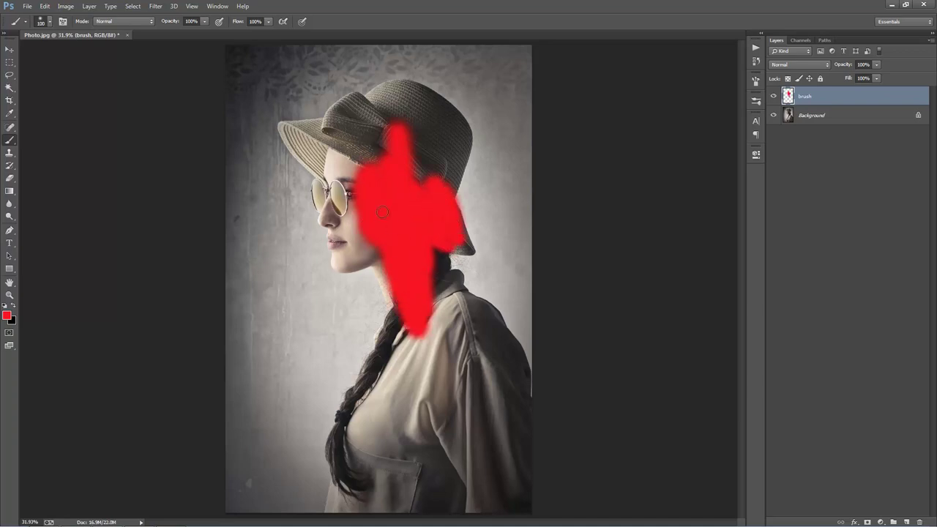
pyautogui.press('[')
pyautogui.press('[')
pyautogui.moveTo(352, 187)
pyautogui.mouseDown()
pyautogui.moveTo(350, 231)
pyautogui.moveTo(326, 192)
pyautogui.moveTo(319, 202)
pyautogui.moveTo(316, 194)
pyautogui.moveTo(327, 220)
pyautogui.moveTo(378, 194)
pyautogui.mouseUp()
pyautogui.press('[')
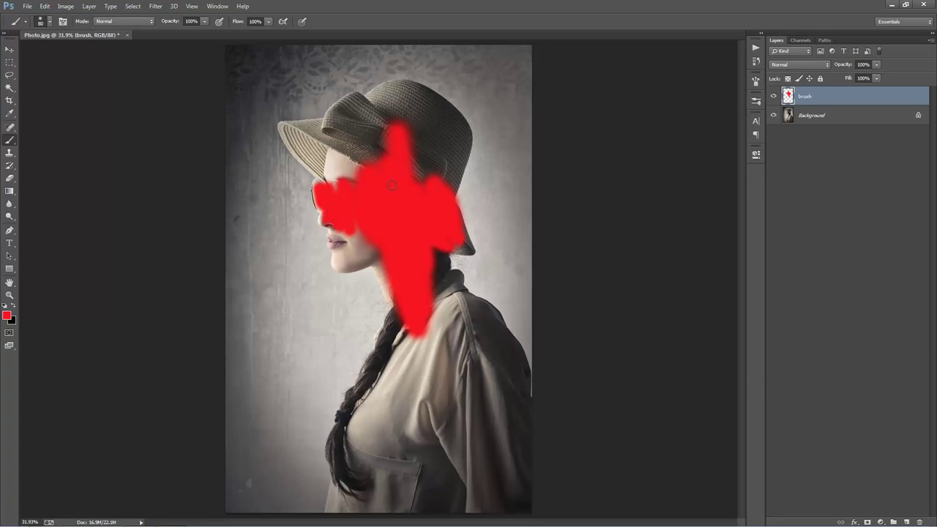
# Close Photo.jpg without saving it and open PhotoBrushed.psd from the Circles folder.
pyautogui.hotkey('ctrl', 'w')
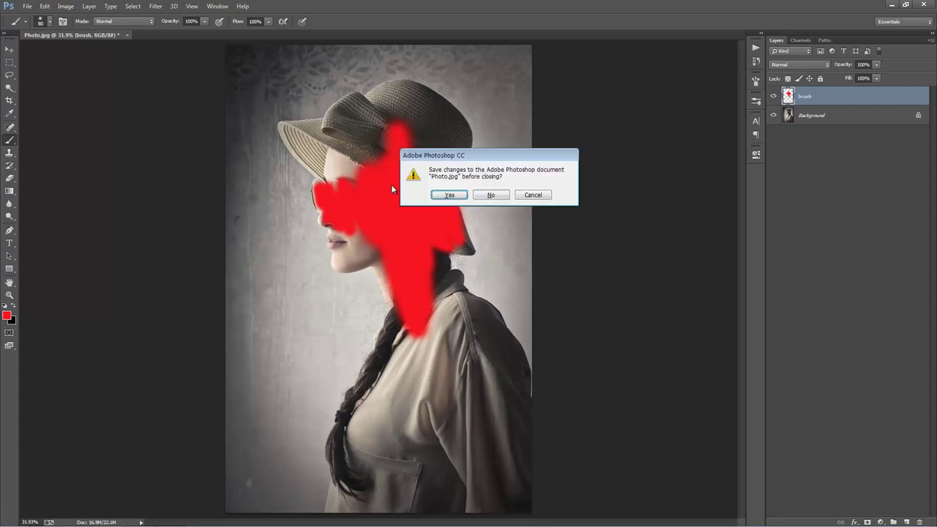
pyautogui.press('n')
pyautogui.hotkey('ctrl', 'o')
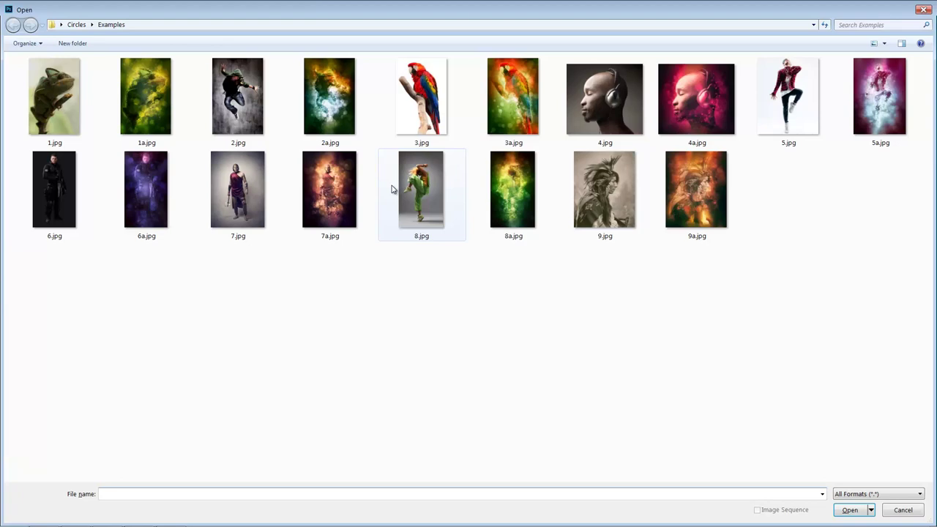
pyautogui.click(76, 24)
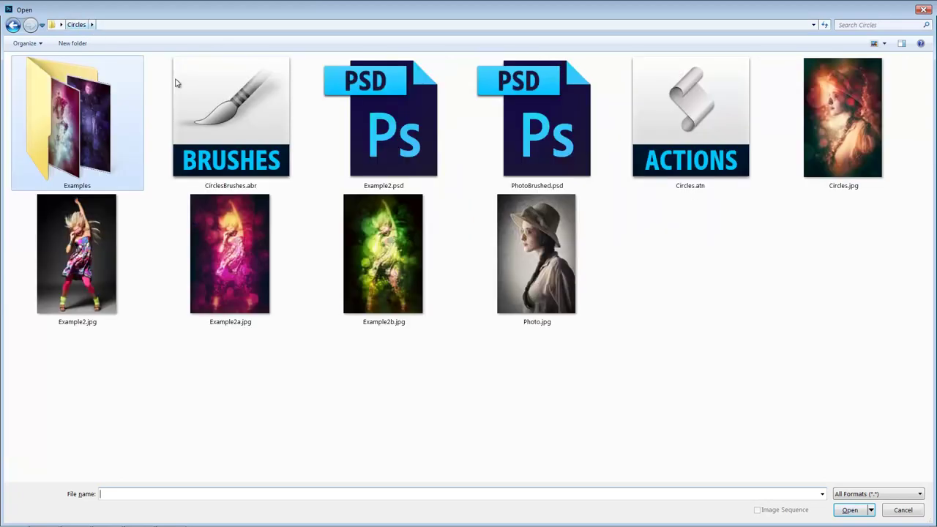
pyautogui.doubleClick(543, 139)
pyautogui.hotkey('ctrl', '0')
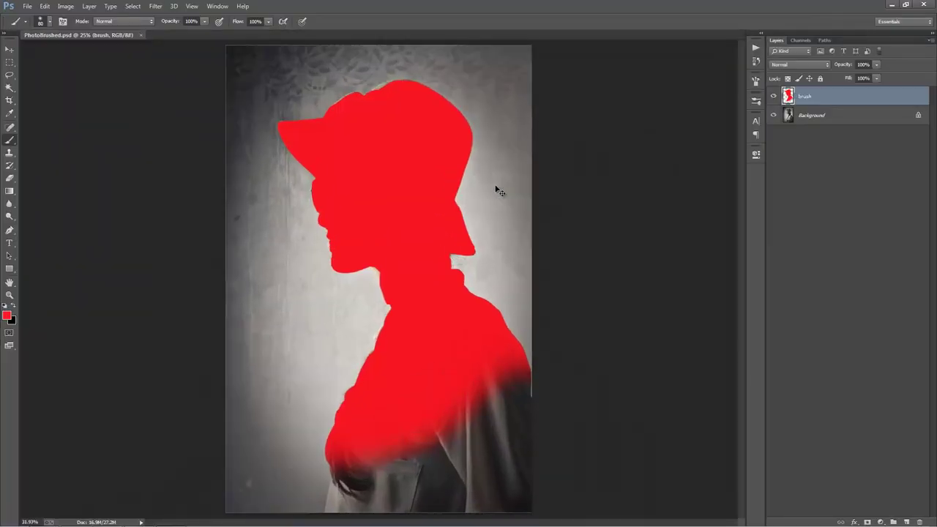
pyautogui.press('v')
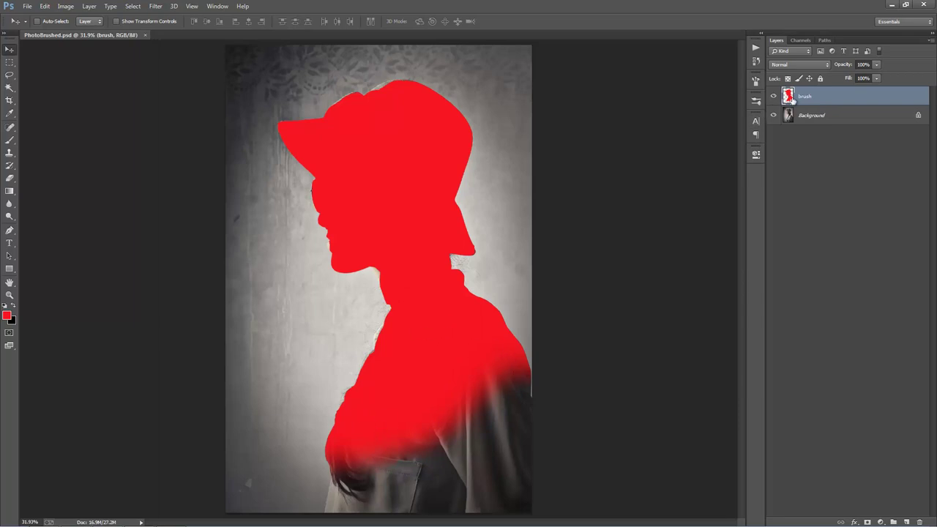
pyautogui.moveTo(452, 170)
pyautogui.mouseDown()
pyautogui.moveTo(430, 154)
pyautogui.moveTo(378, 183)
pyautogui.moveTo(438, 210)
pyautogui.moveTo(421, 203)
pyautogui.moveTo(446, 195)
pyautogui.mouseUp()
# Display the Actions list and load the Circles.atn action set into it.
pyautogui.click(217, 6)
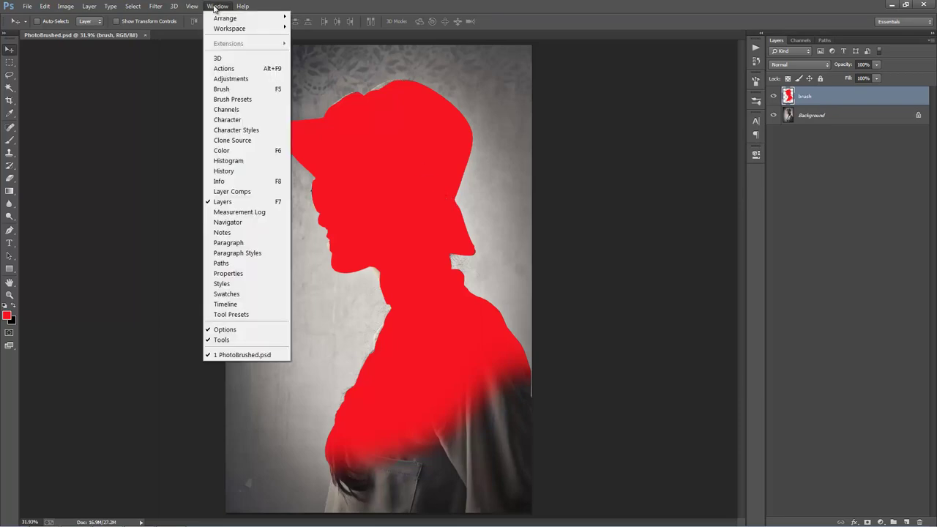
pyautogui.click(237, 71)
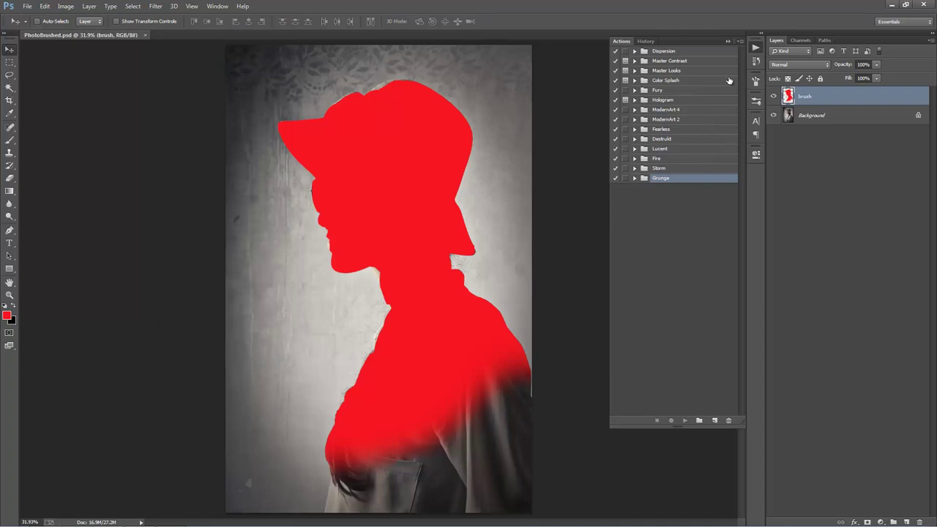
pyautogui.click(740, 45)
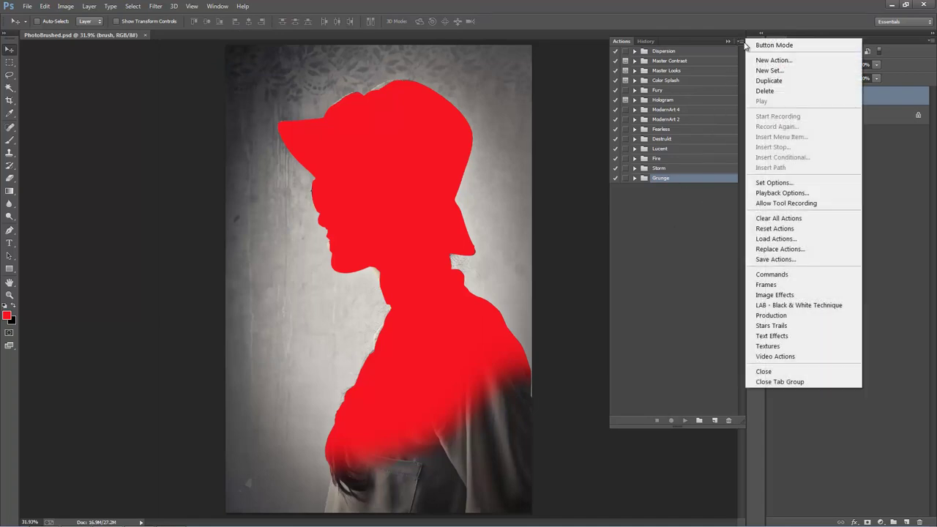
pyautogui.click(797, 241)
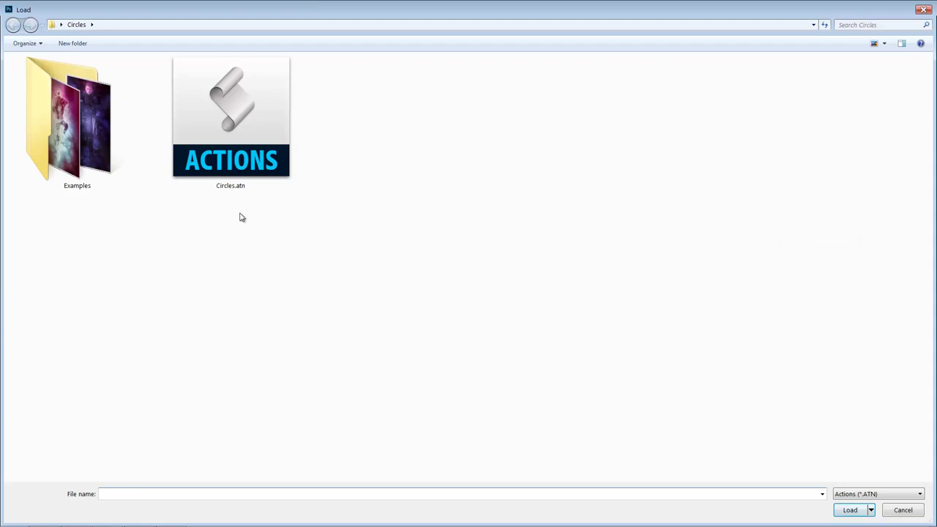
pyautogui.doubleClick(236, 143)
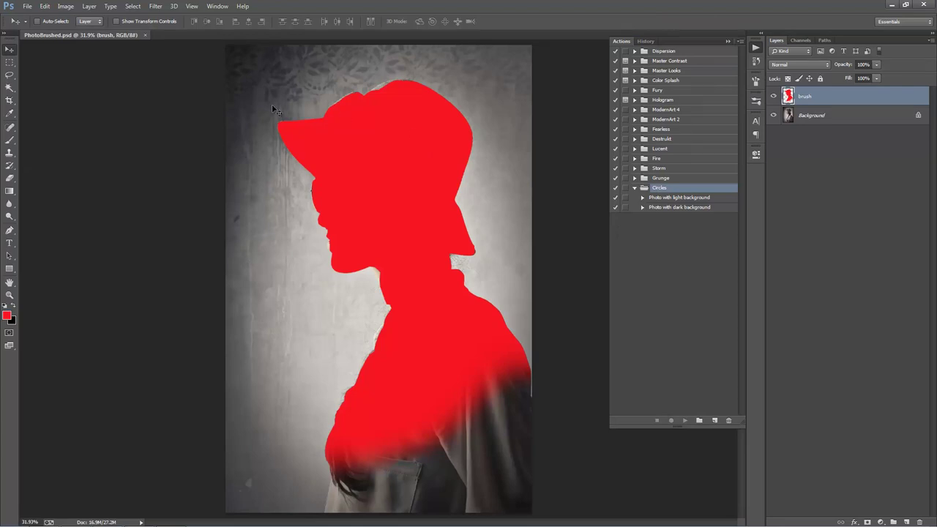
# Load the CirclesBrushes.abr brush set into the brush presets.
pyautogui.press('b')
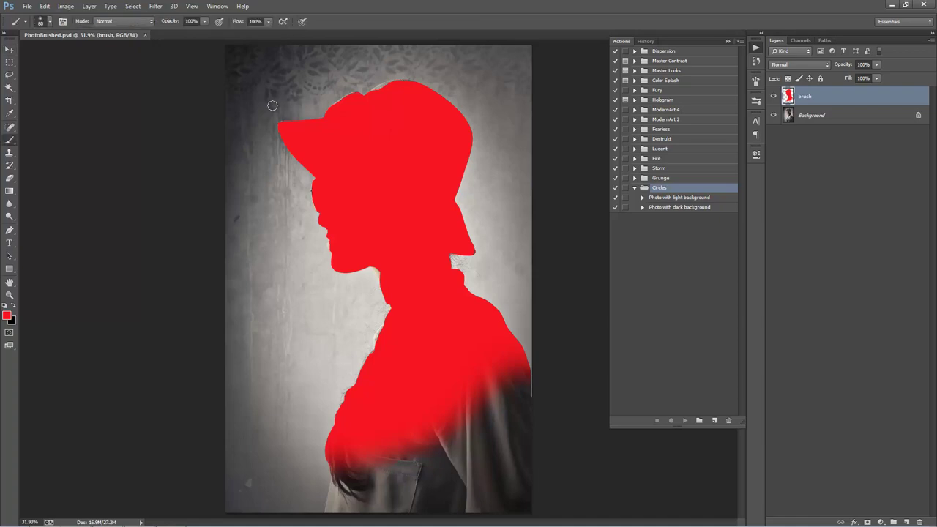
pyautogui.rightClick(272, 106)
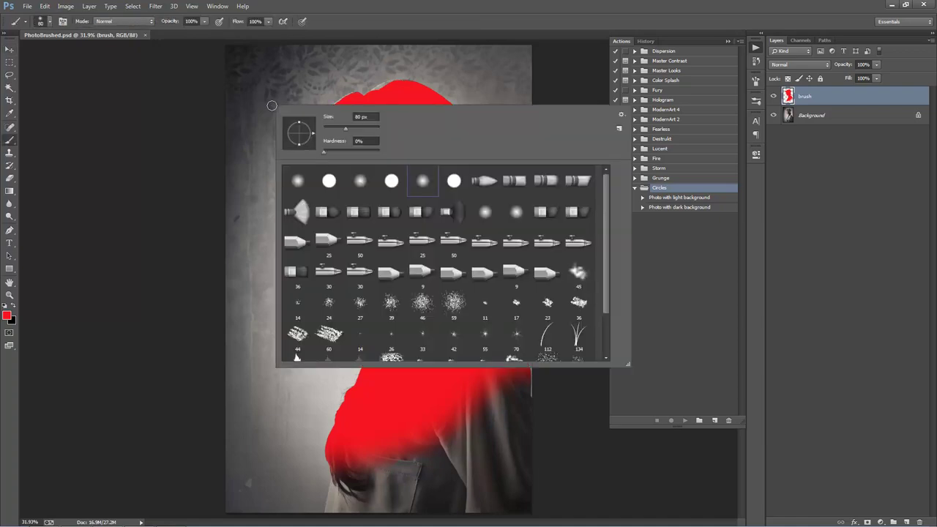
pyautogui.click(621, 115)
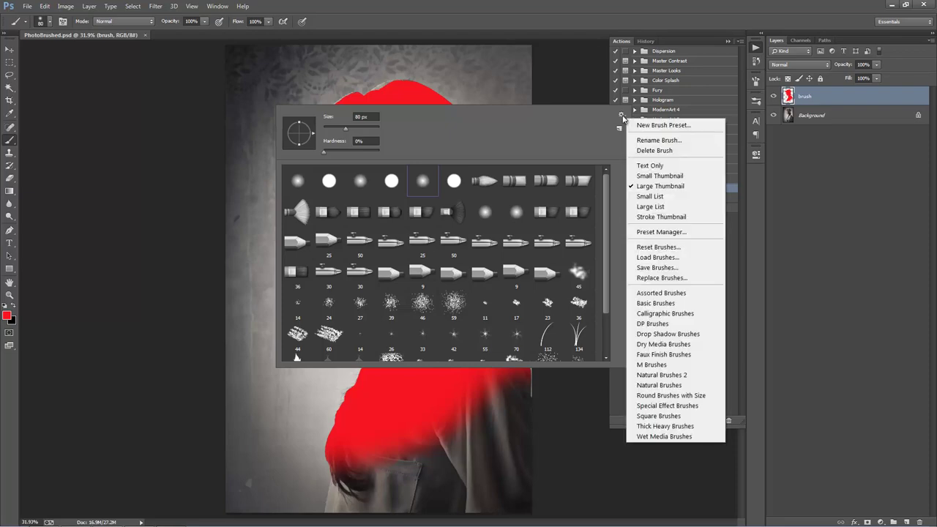
pyautogui.click(658, 259)
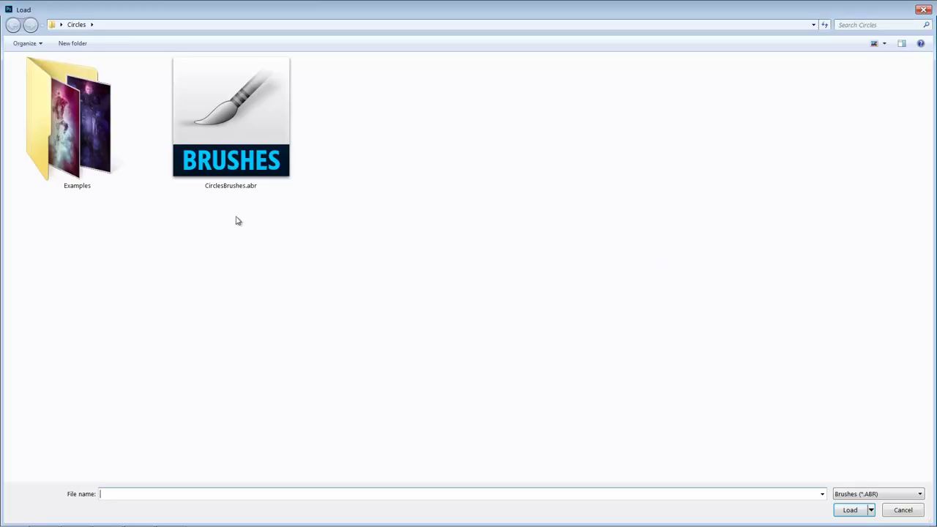
pyautogui.doubleClick(237, 157)
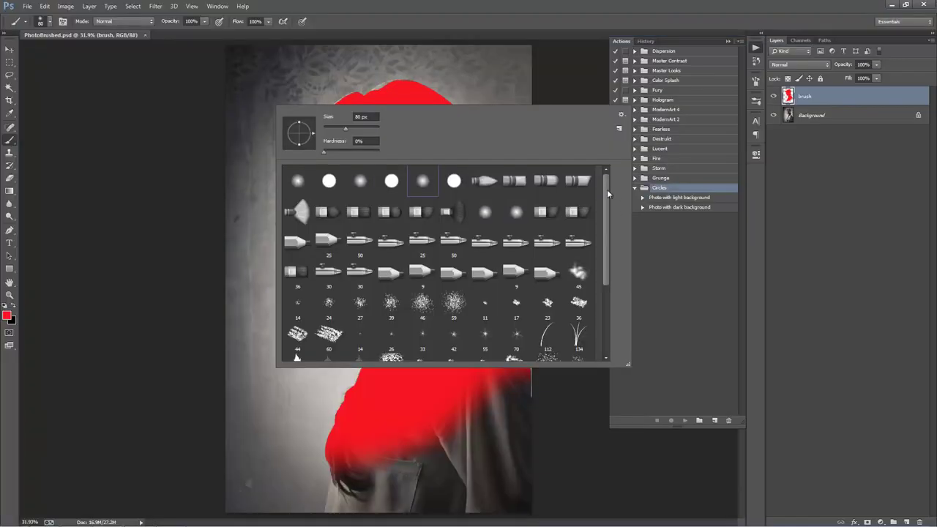
pyautogui.moveTo(607, 188)
pyautogui.mouseDown()
pyautogui.moveTo(612, 265)
pyautogui.moveTo(608, 186)
pyautogui.mouseUp()
pyautogui.click(293, 76)
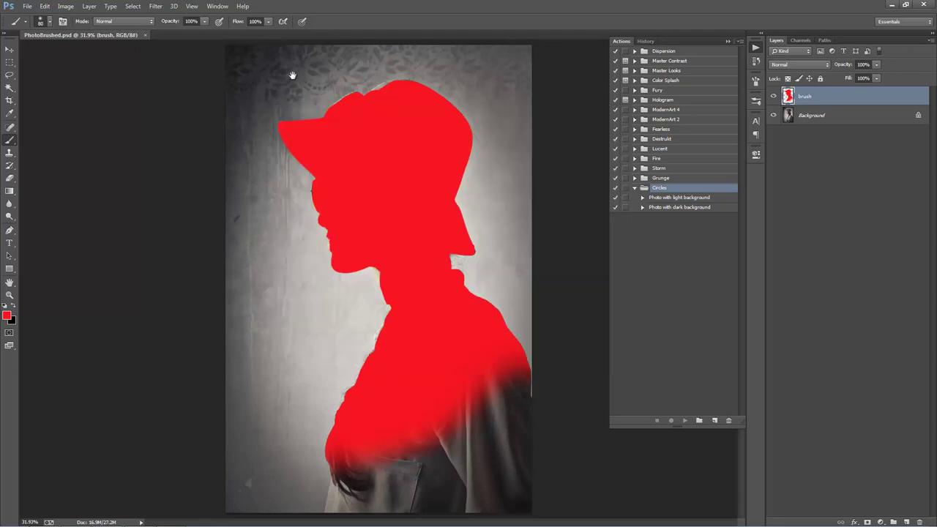
# Purge all stored undo, clipboard and history data.
pyautogui.press('v')
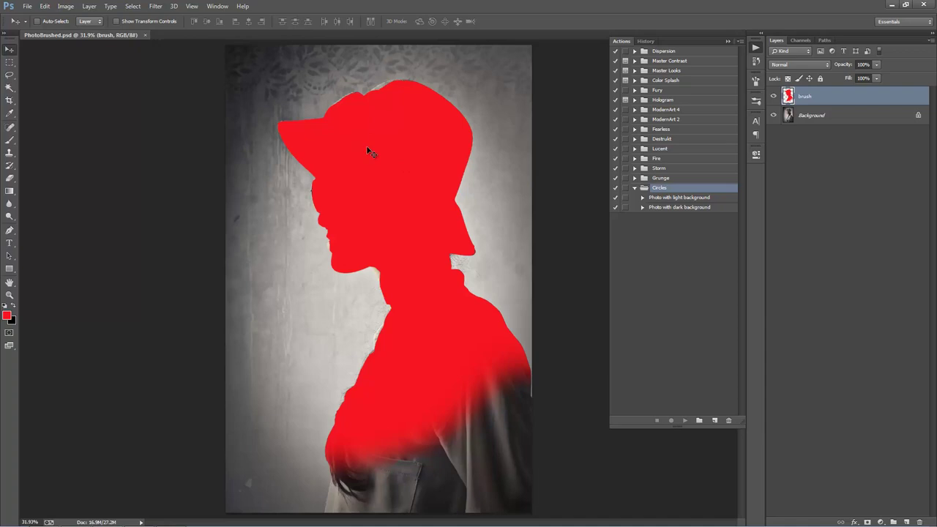
pyautogui.click(44, 6)
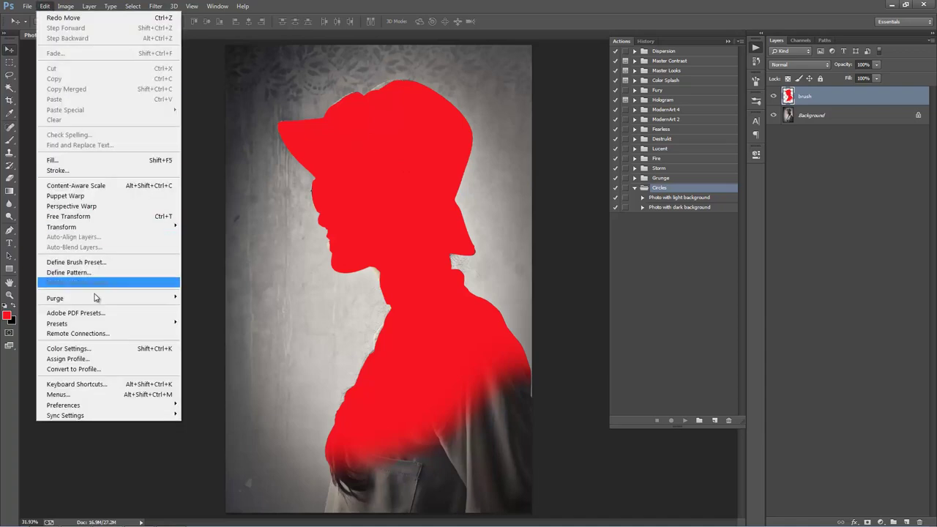
pyautogui.moveTo(94, 298)
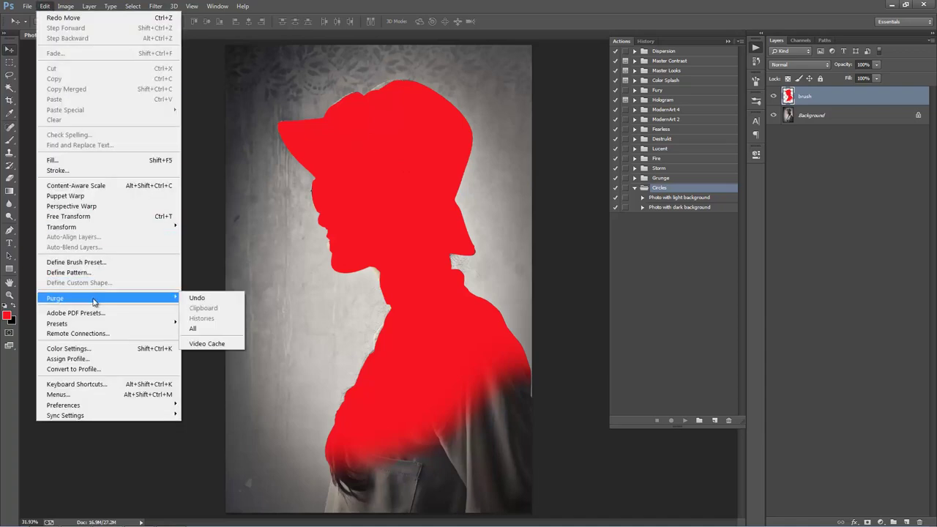
pyautogui.click(208, 330)
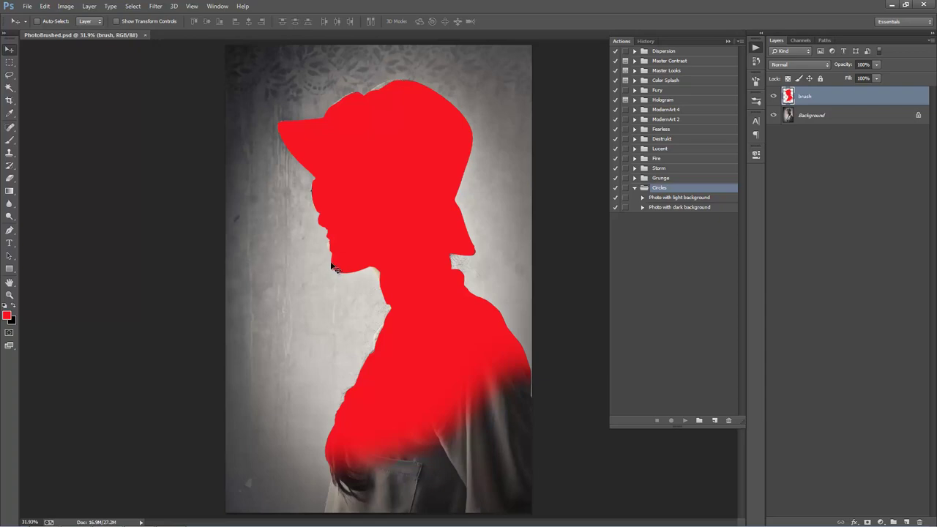
# Check the Brush tool's opacity setting.
pyautogui.press('b')
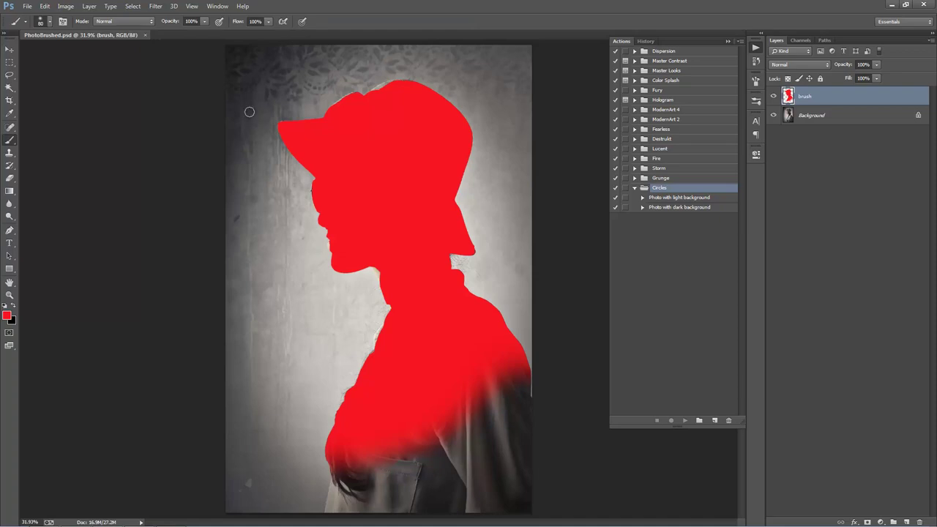
pyautogui.click(191, 21)
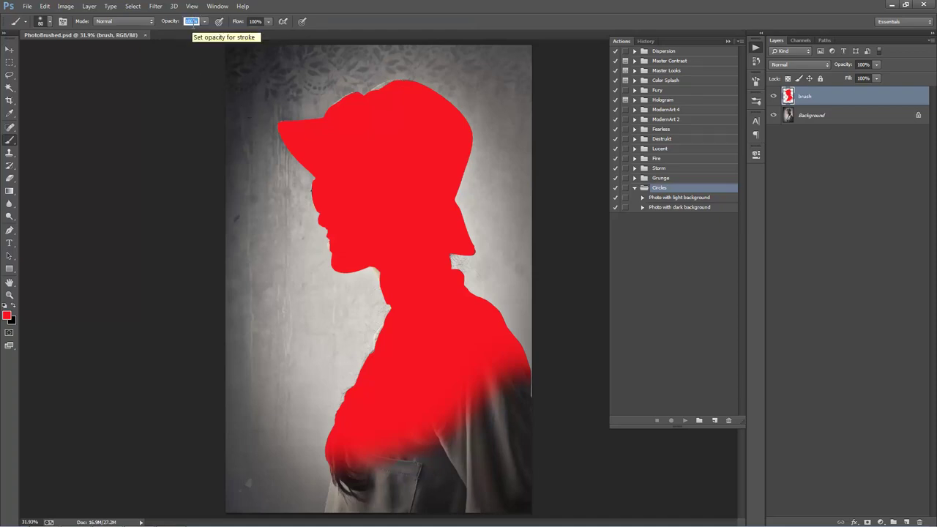
pyautogui.click(11, 49)
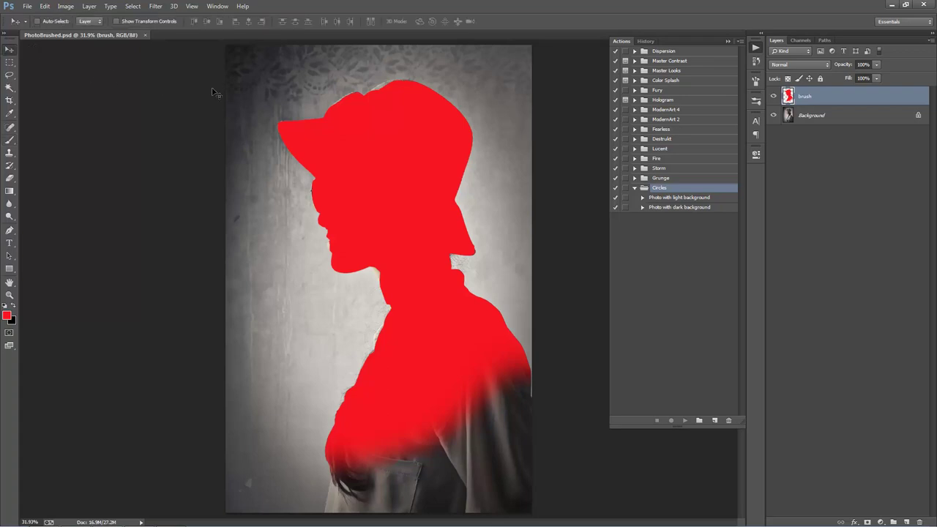
pyautogui.press('b')
pyautogui.click(205, 24)
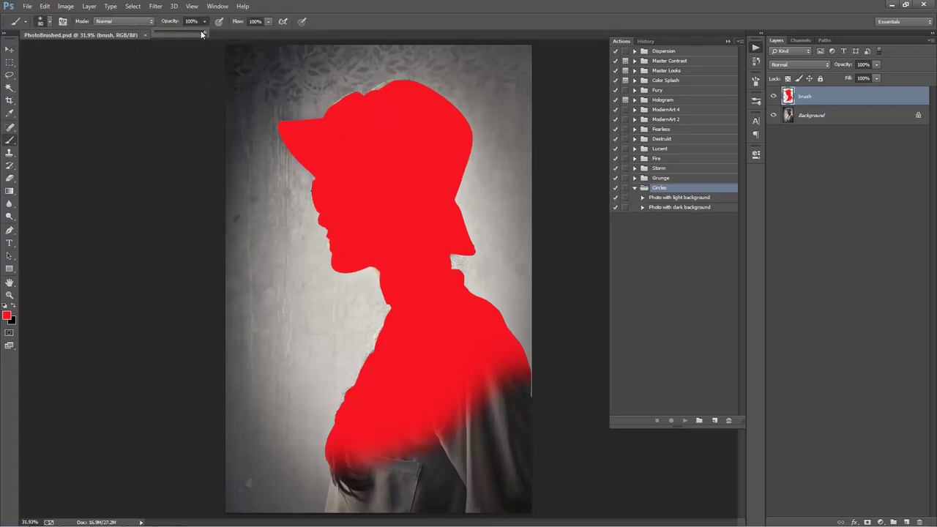
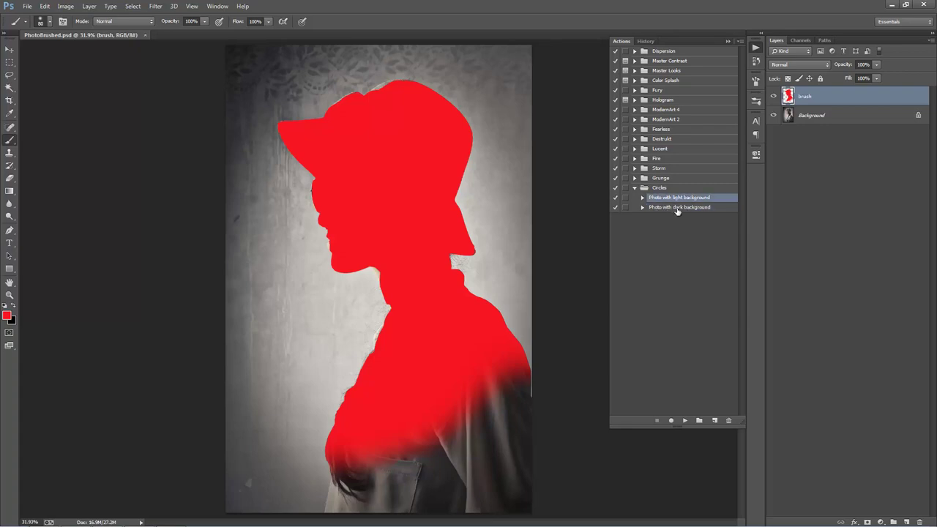
# Compare the two actions in the Circles set and expand Photo with light background to view its recorded commands.
pyautogui.click(678, 210)
pyautogui.click(680, 202)
pyautogui.press('v')
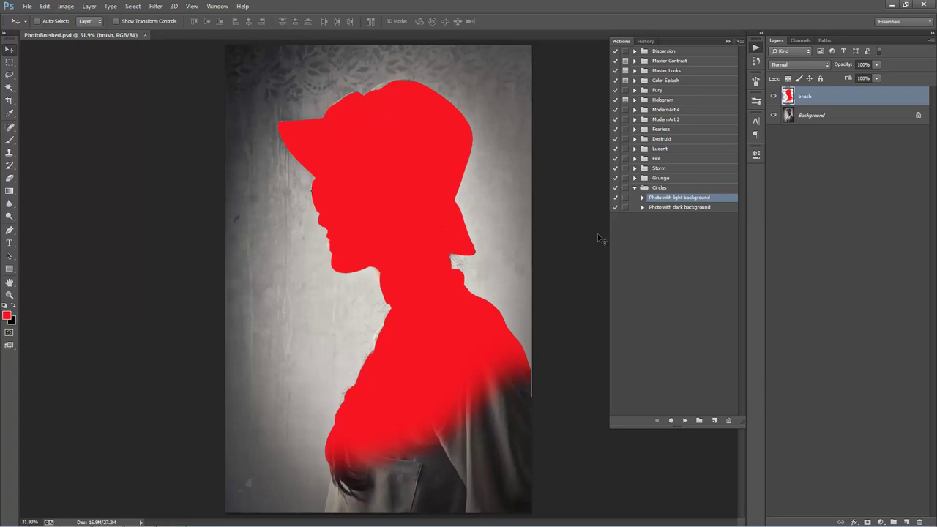
pyautogui.click(659, 208)
pyautogui.click(659, 199)
pyautogui.click(659, 207)
pyautogui.click(660, 200)
pyautogui.click(642, 199)
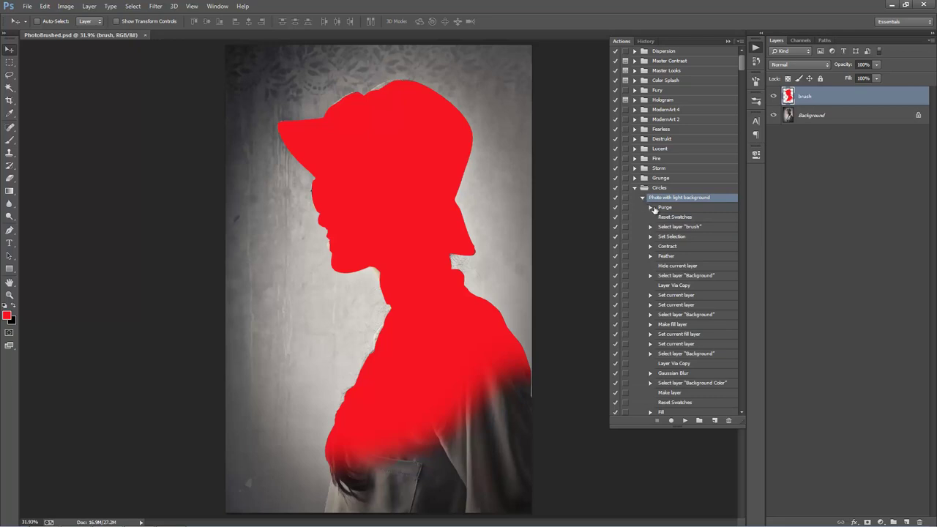
# Collapse the Photo with light background action's command list and run that action on the document.
pyautogui.click(667, 208)
pyautogui.click(661, 199)
pyautogui.click(662, 207)
pyautogui.click(663, 200)
pyautogui.moveTo(742, 66)
pyautogui.mouseDown()
pyautogui.moveTo(743, 193)
pyautogui.moveTo(737, 63)
pyautogui.mouseUp()
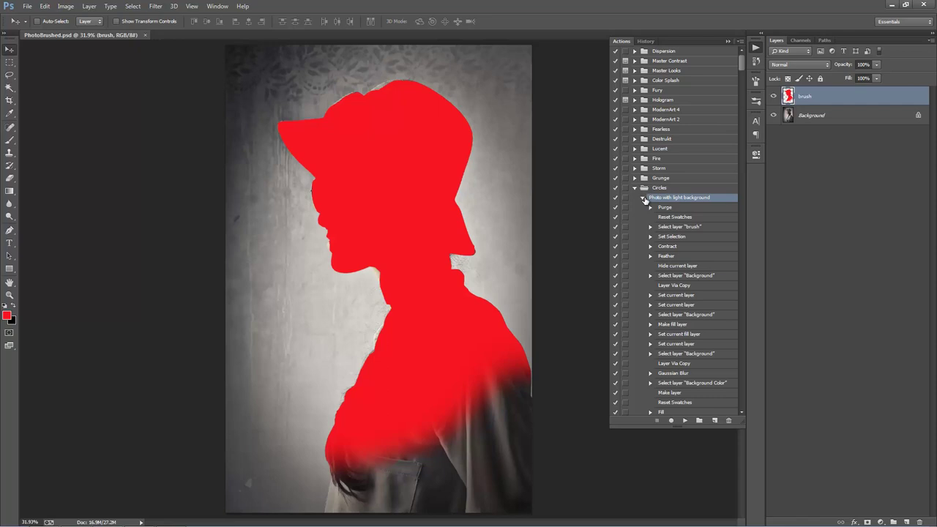
pyautogui.click(686, 422)
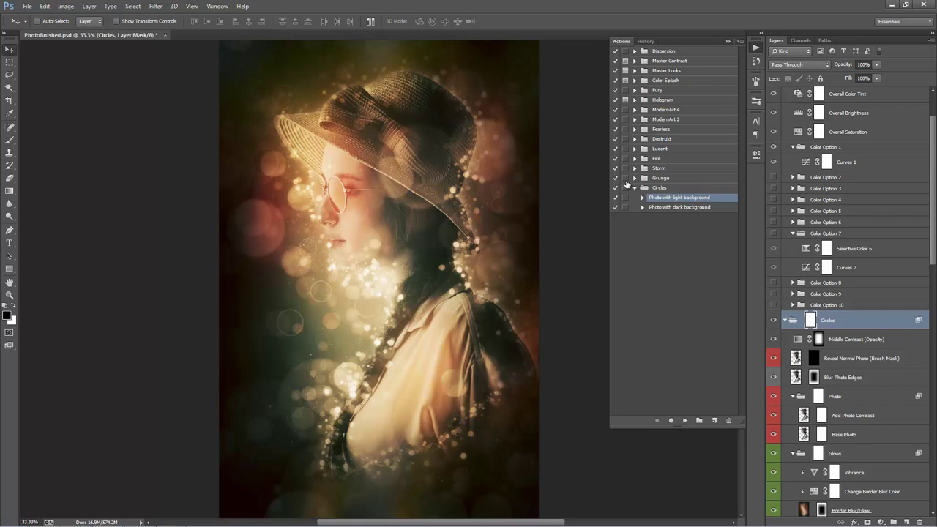
# Hide the Actions list and examine the full stack of adjustment, color option, photo, glow and circle layers the action generated.
pyautogui.click(728, 41)
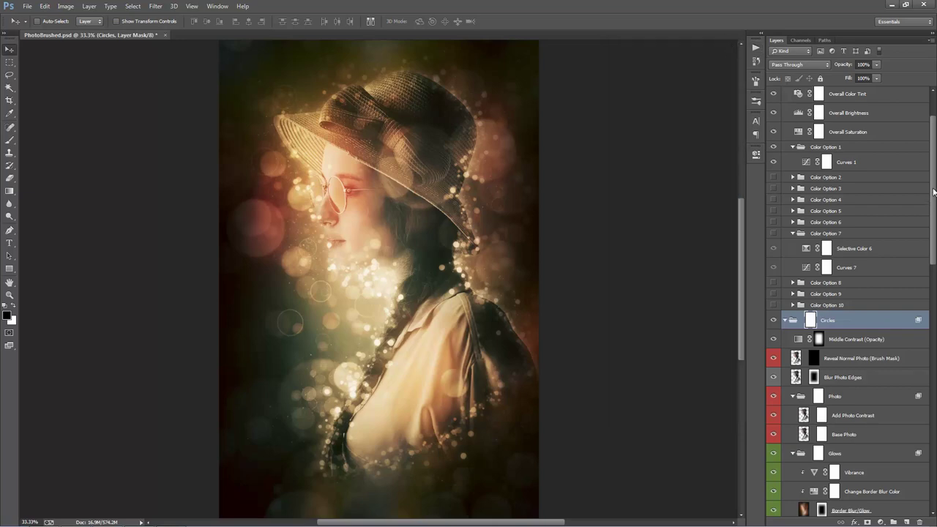
pyautogui.scroll(2, 849, 293)
pyautogui.scroll(-10, 849, 300)
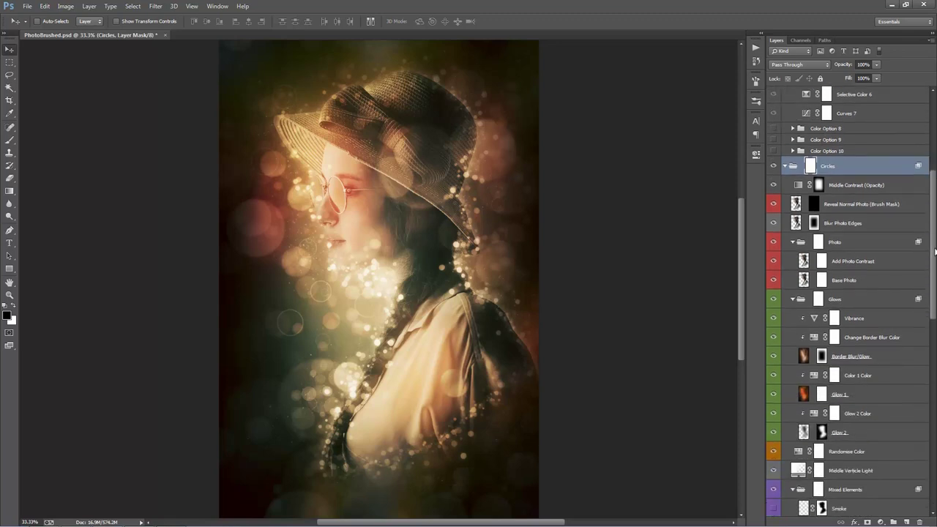
pyautogui.scroll(-8, 850, 300)
pyautogui.scroll(9, 849, 301)
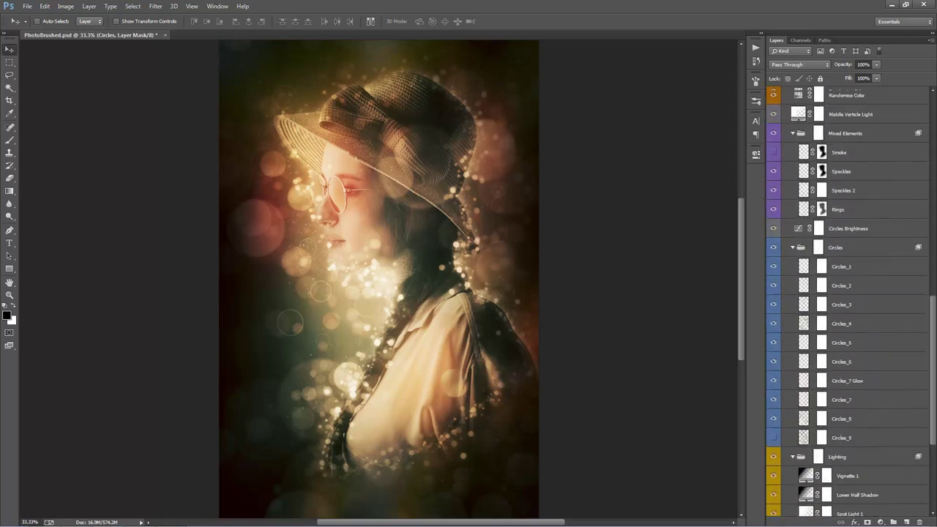
pyautogui.scroll(10, 849, 301)
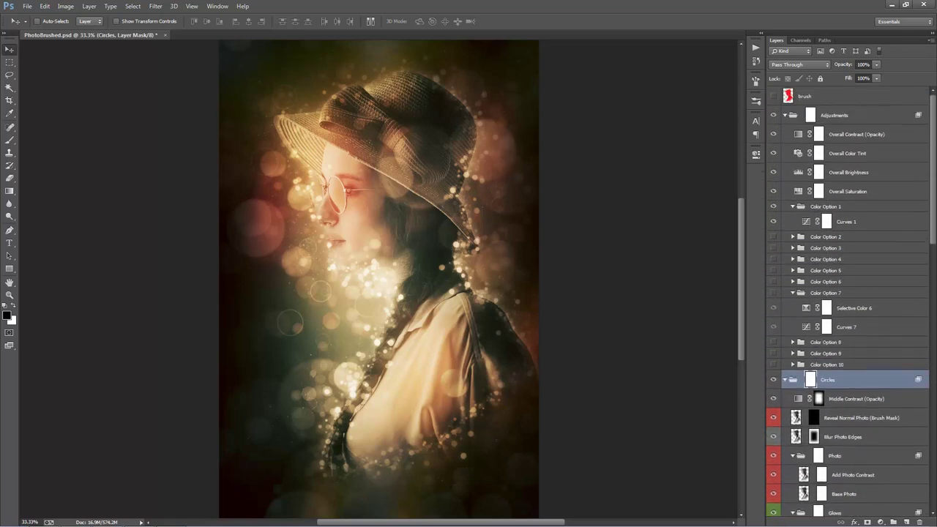
pyautogui.scroll(-2, 849, 300)
pyautogui.scroll(-5, 849, 301)
pyautogui.scroll(2, 850, 301)
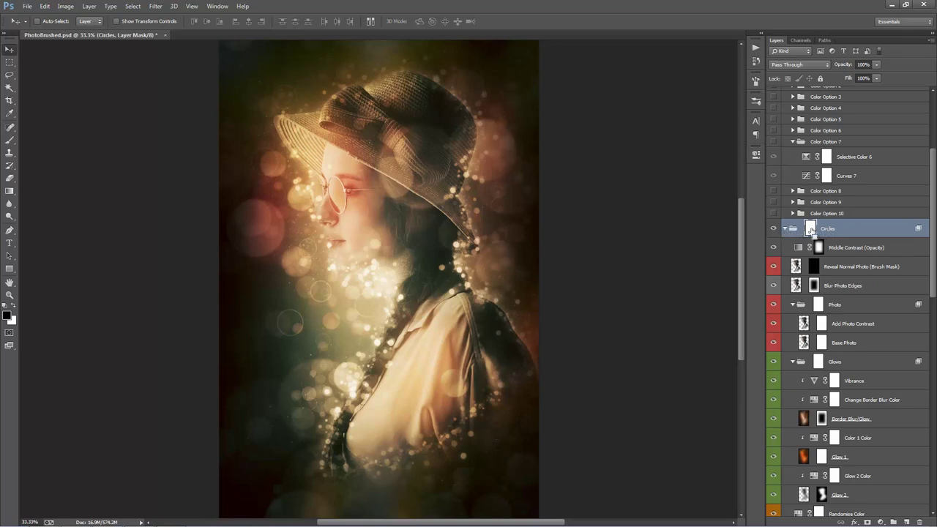
# Collapse the Adjustments and Circles groups with all their nested groups, and briefly show and rehide the brush layer.
pyautogui.keyDown('ctrl'); pyautogui.click(785, 229); pyautogui.keyUp('ctrl')
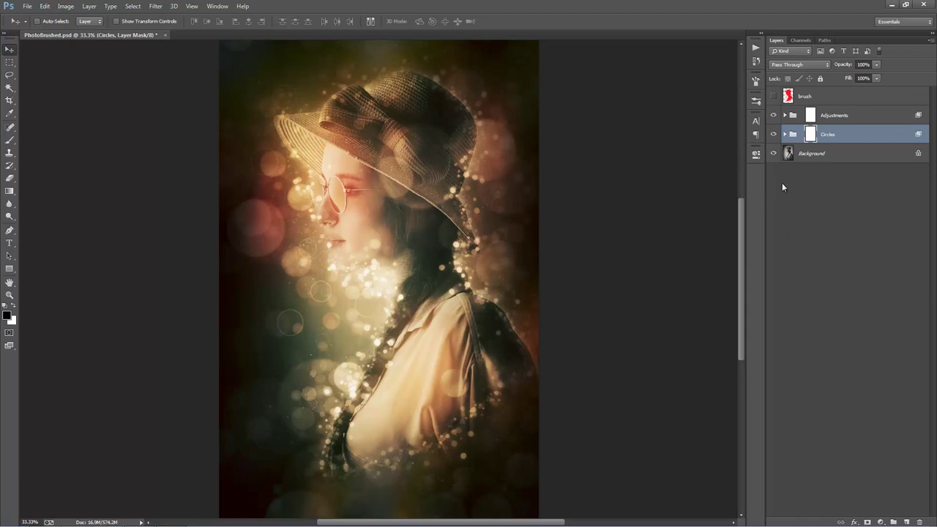
pyautogui.click(785, 134)
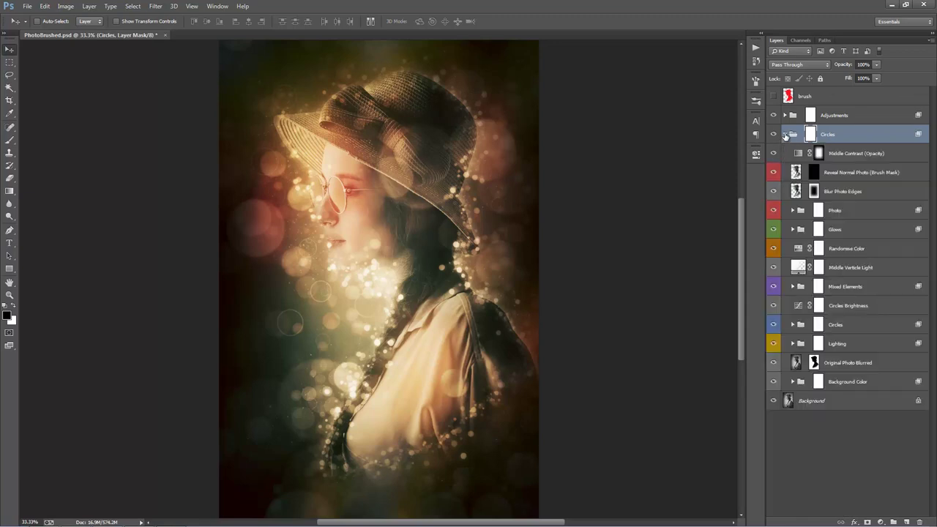
pyautogui.click(785, 135)
pyautogui.click(785, 116)
pyautogui.click(785, 116)
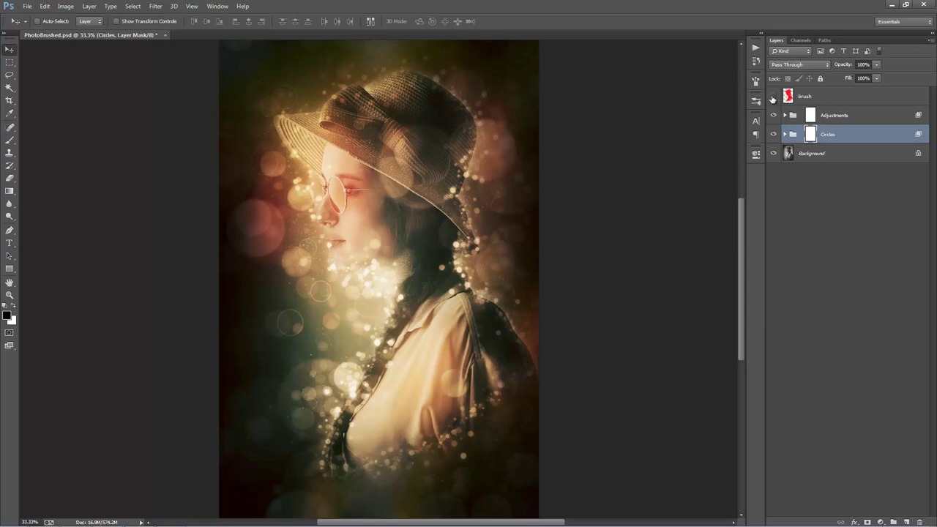
pyautogui.click(773, 98)
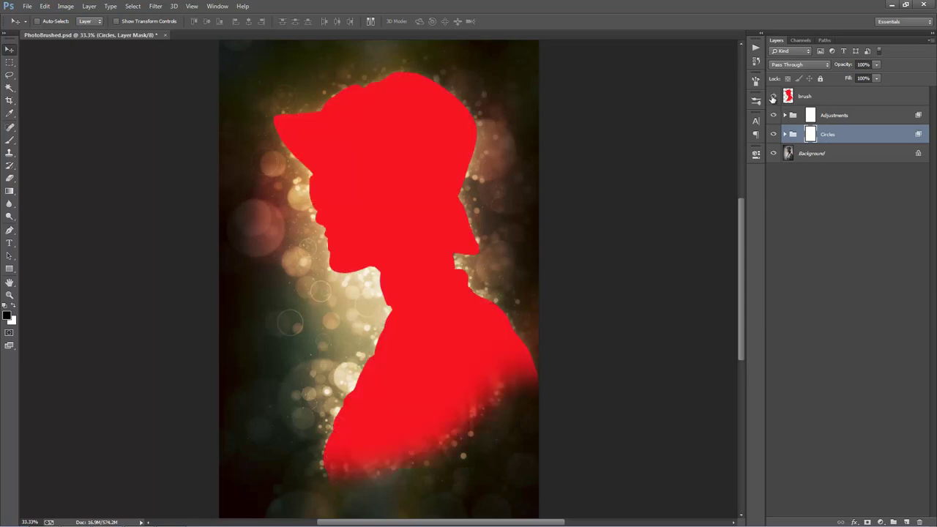
pyautogui.click(773, 98)
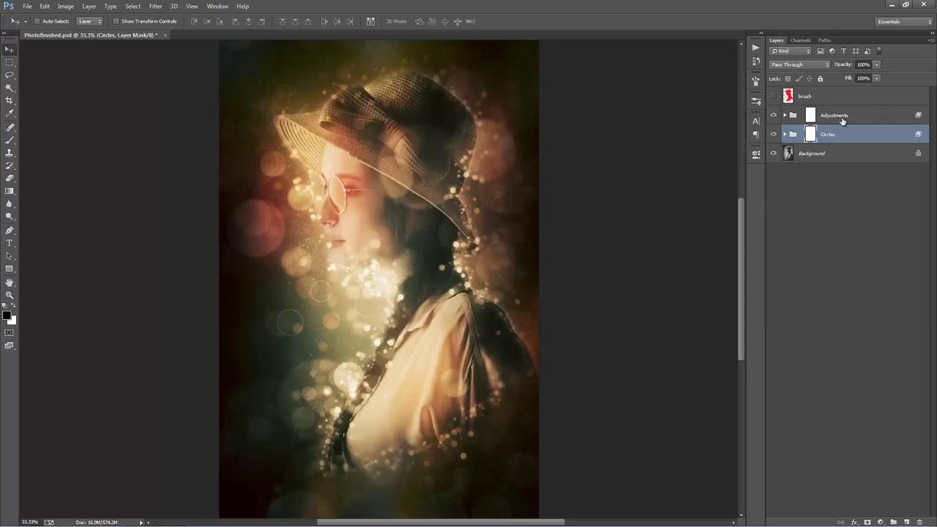
# Delete the Adjustments and Circles layer groups together, and undo the deletion.
pyautogui.click(844, 120)
pyautogui.keyDown('shift'); pyautogui.click(852, 137); pyautogui.keyUp('shift')
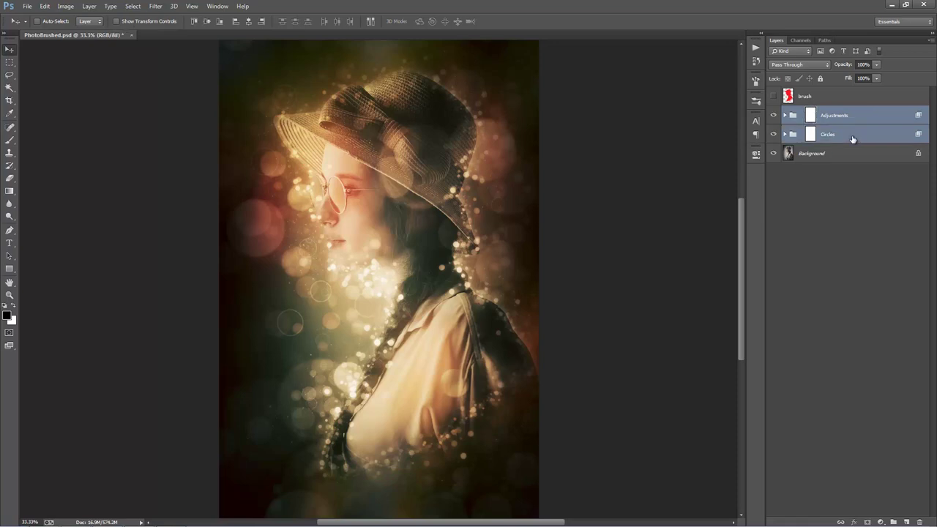
pyautogui.press('Delete')
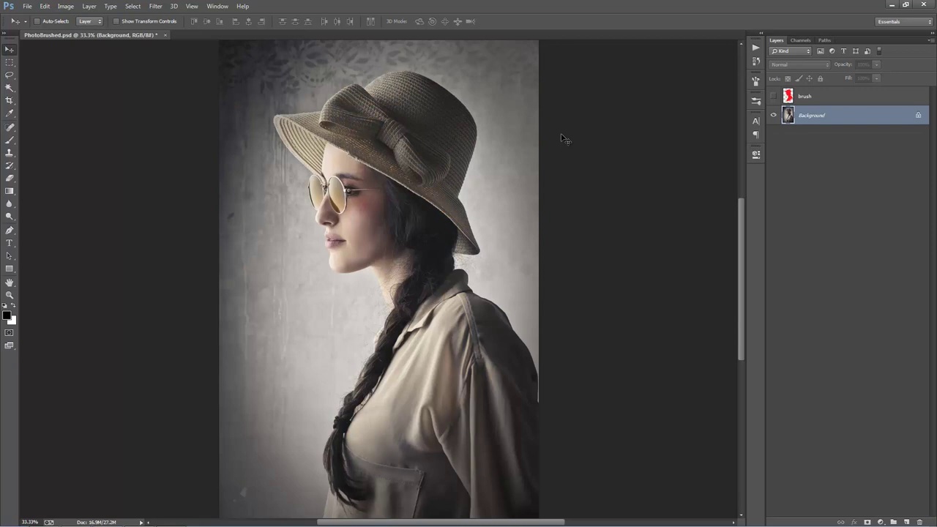
pyautogui.hotkey('ctrl', 'alt', 'z')
pyautogui.hotkey('ctrl', 'alt', 'z')
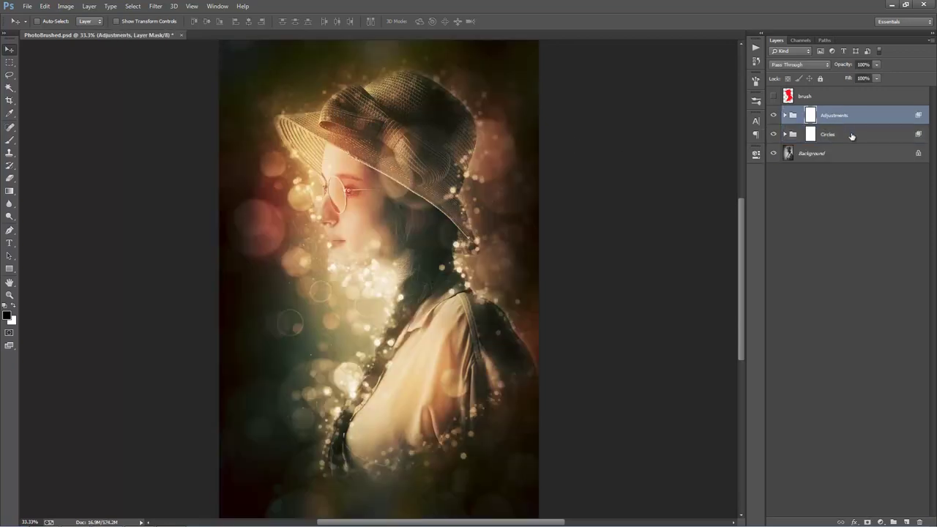
# Expand the main Circles group and set the blend mode of its nested Circles group to Pass Through.
pyautogui.click(851, 135)
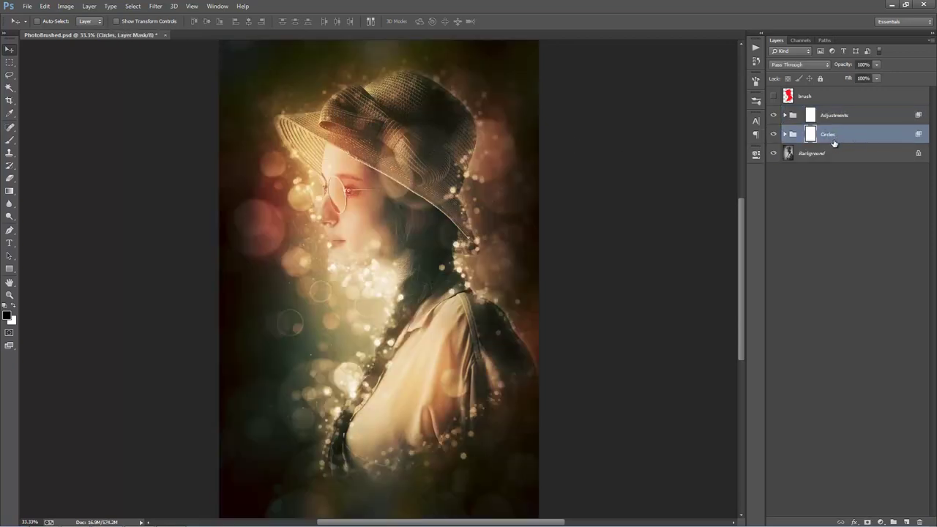
pyautogui.click(785, 135)
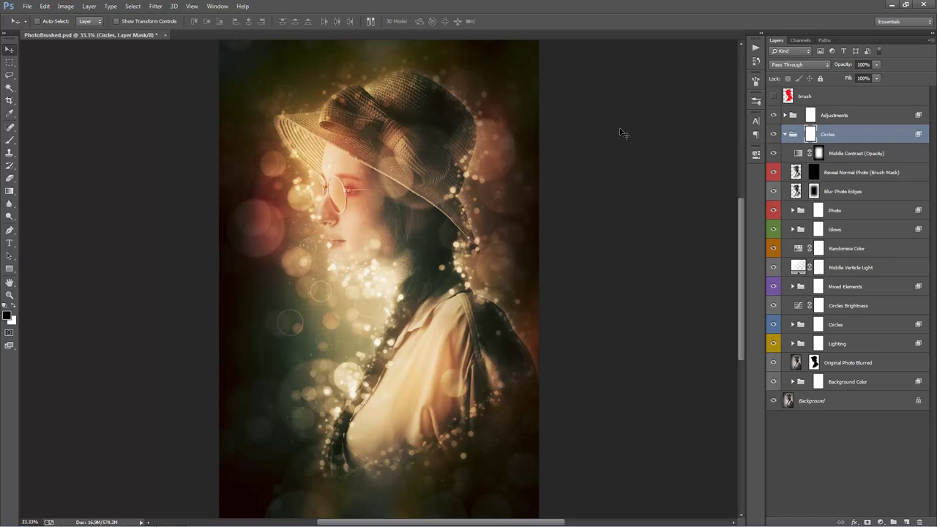
pyautogui.click(855, 328)
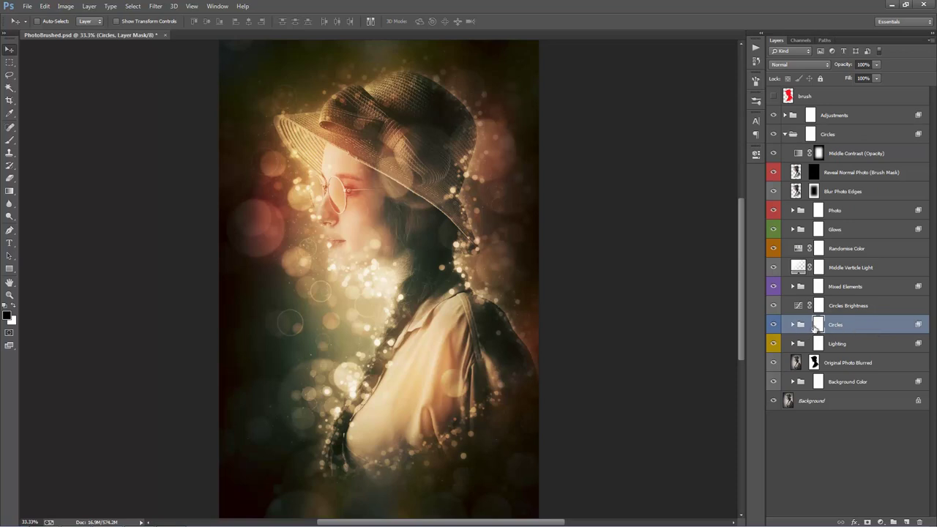
pyautogui.click(803, 64)
pyautogui.click(776, 72)
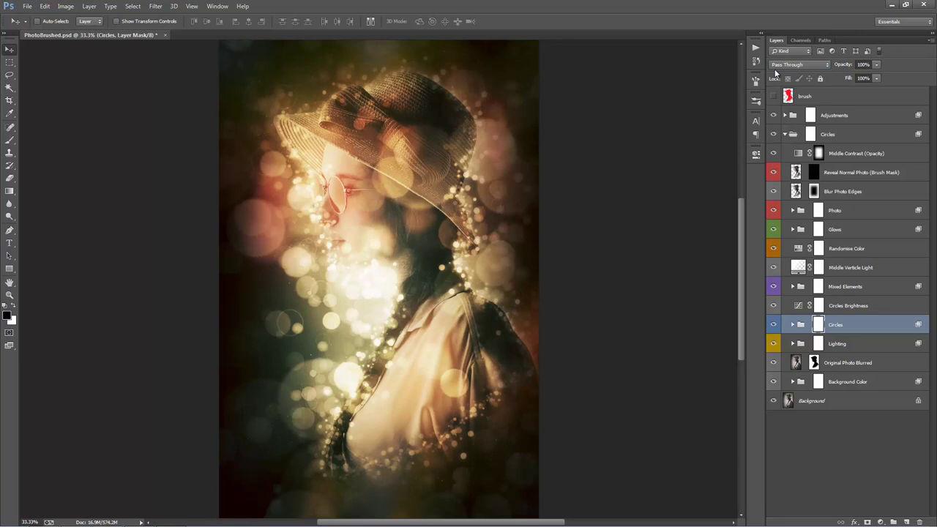
# Compare the nested Circles group with and without Pass Through blending, and return its blend mode to Normal.
pyautogui.hotkey('ctrl', 'z')
pyautogui.hotkey('ctrl', 'z')
pyautogui.hotkey('ctrl', 'z')
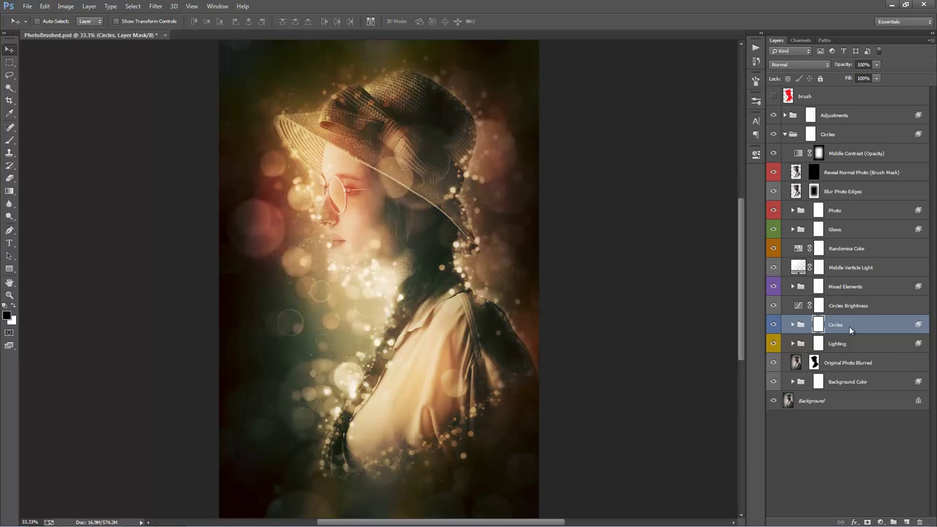
pyautogui.click(794, 65)
pyautogui.click(795, 67)
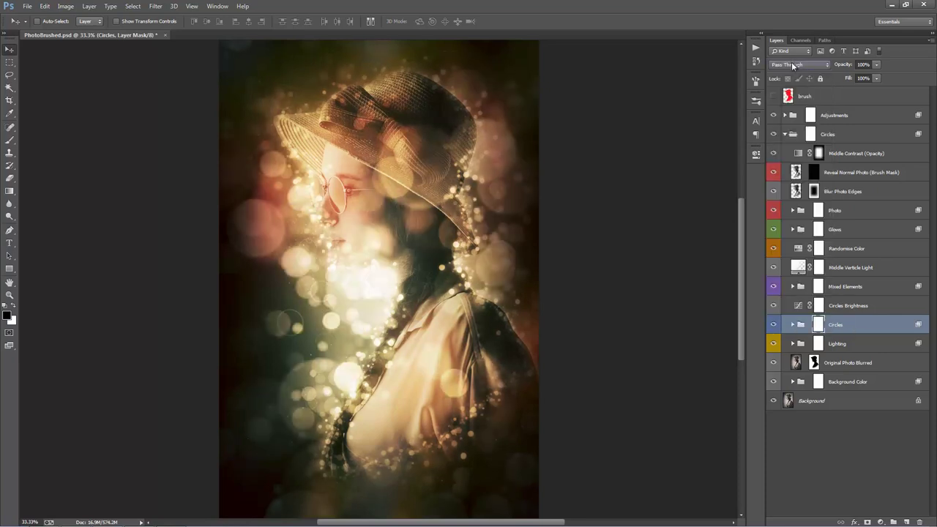
pyautogui.click(793, 65)
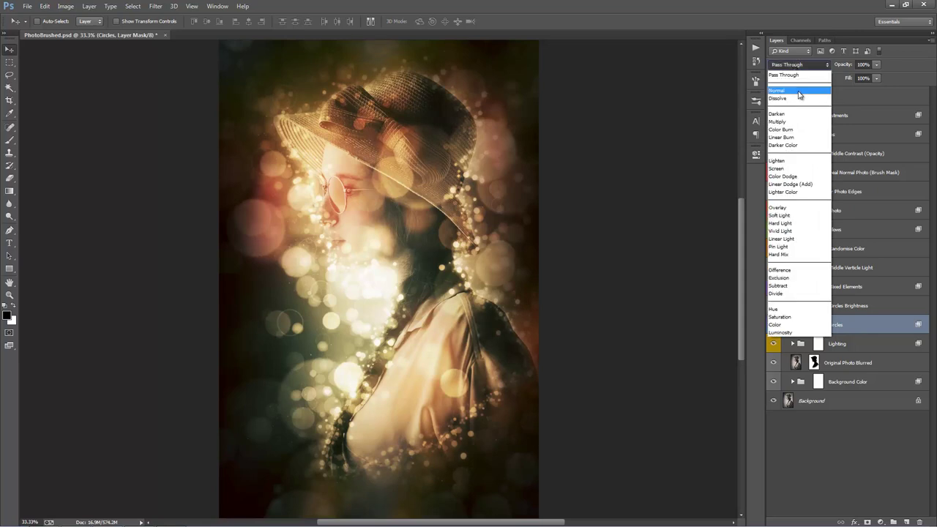
pyautogui.click(637, 115)
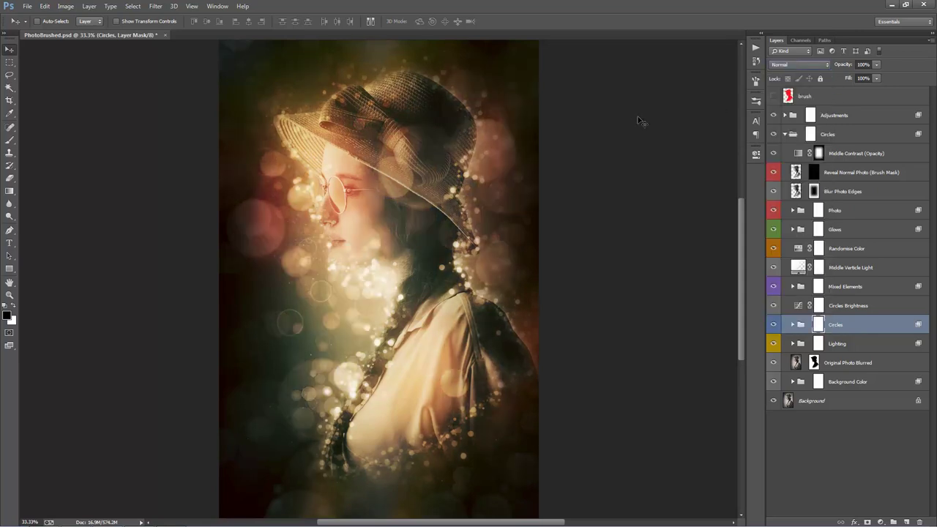
# Set the nested Circles group's blend mode to Pass Through and select the Photo with dark background action.
pyautogui.click(783, 65)
pyautogui.click(776, 64)
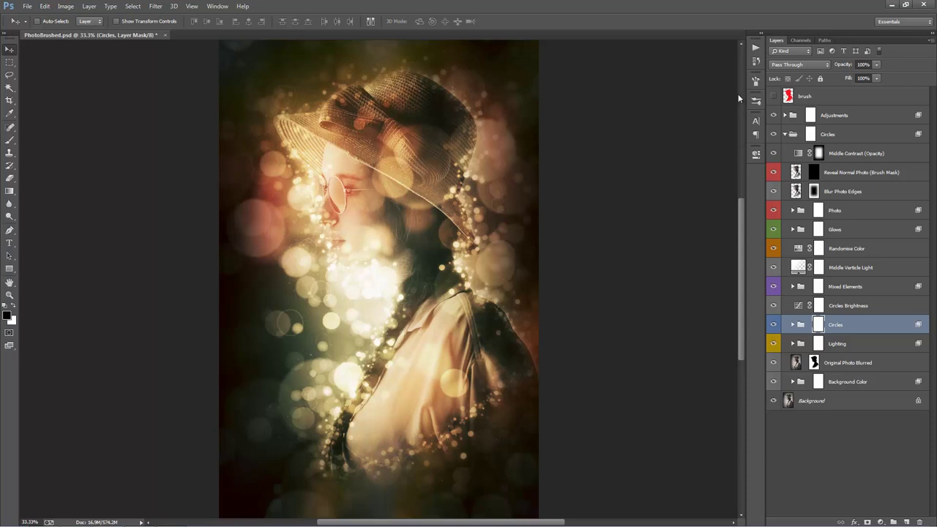
pyautogui.click(756, 47)
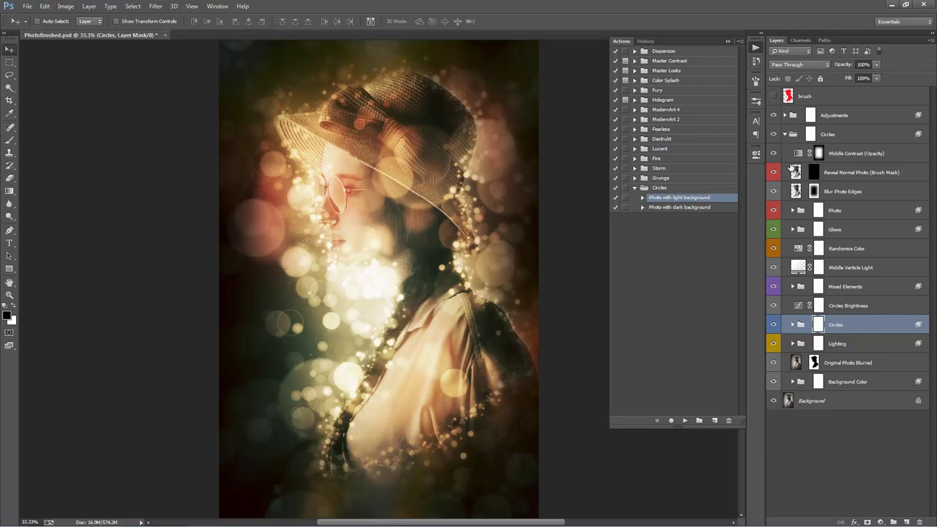
pyautogui.click(674, 208)
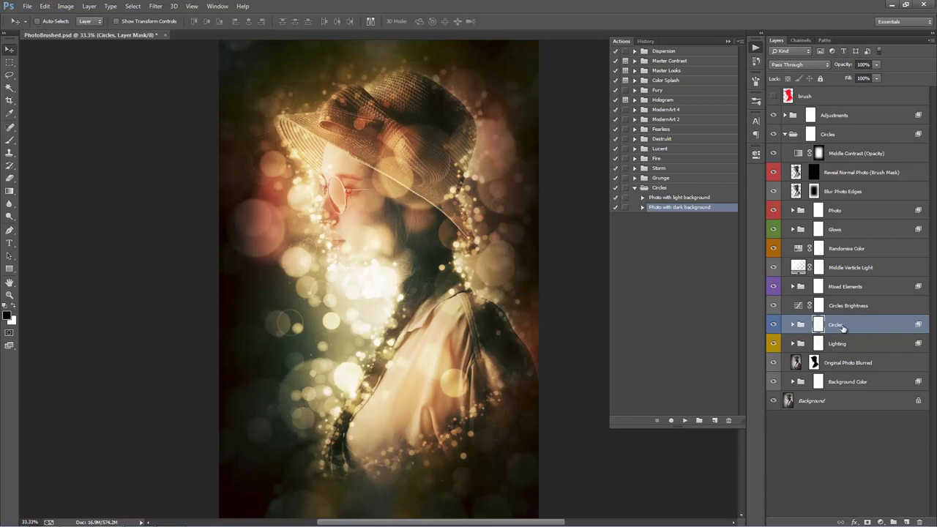
pyautogui.click(795, 66)
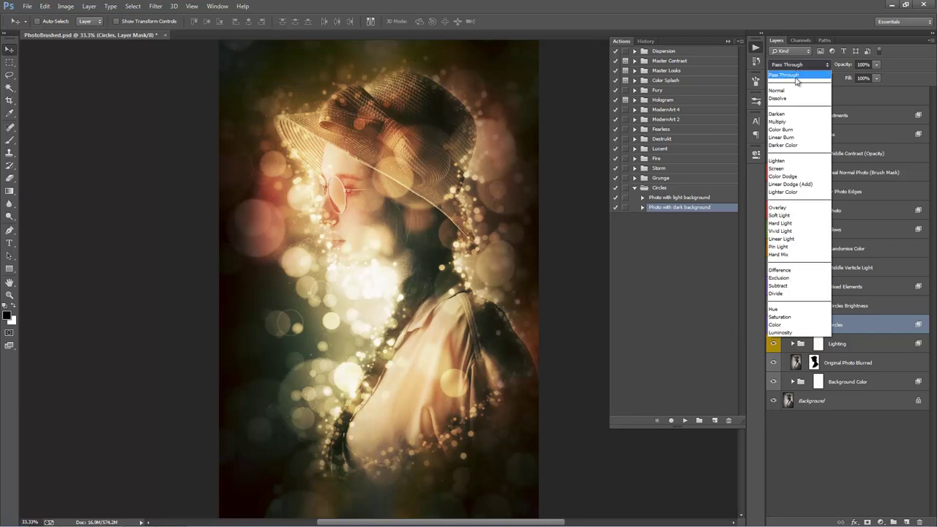
pyautogui.click(791, 75)
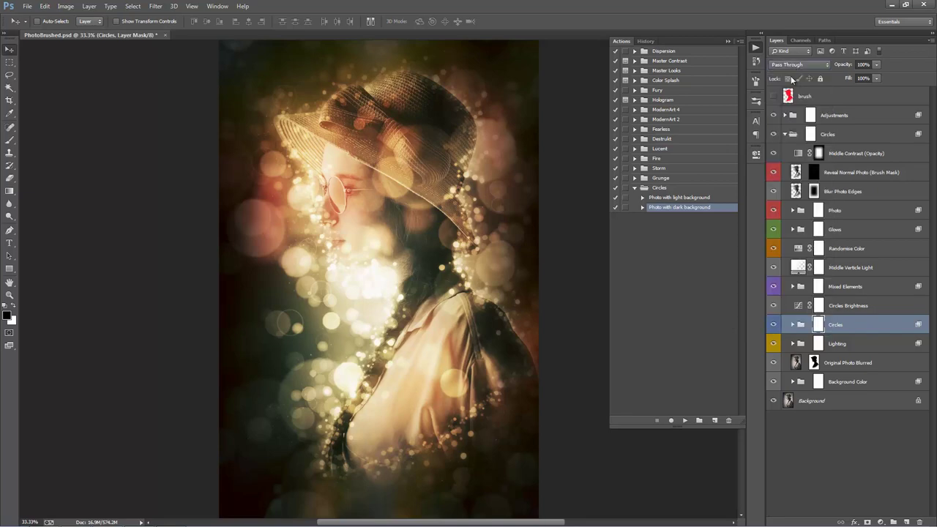
# Paint white over the woman's face on the Reveal Normal Photo (Brush Mask) layer mask with a soft 400 px brush.
pyautogui.click(727, 41)
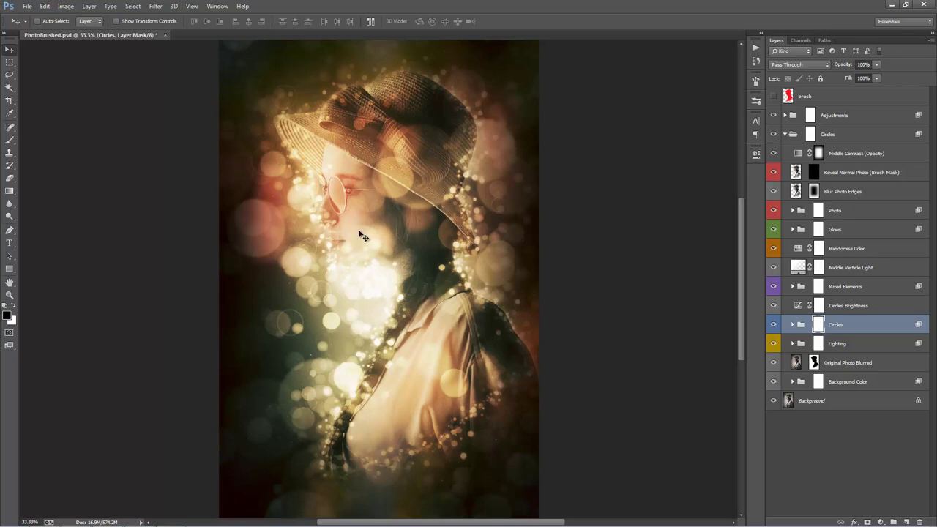
pyautogui.click(837, 174)
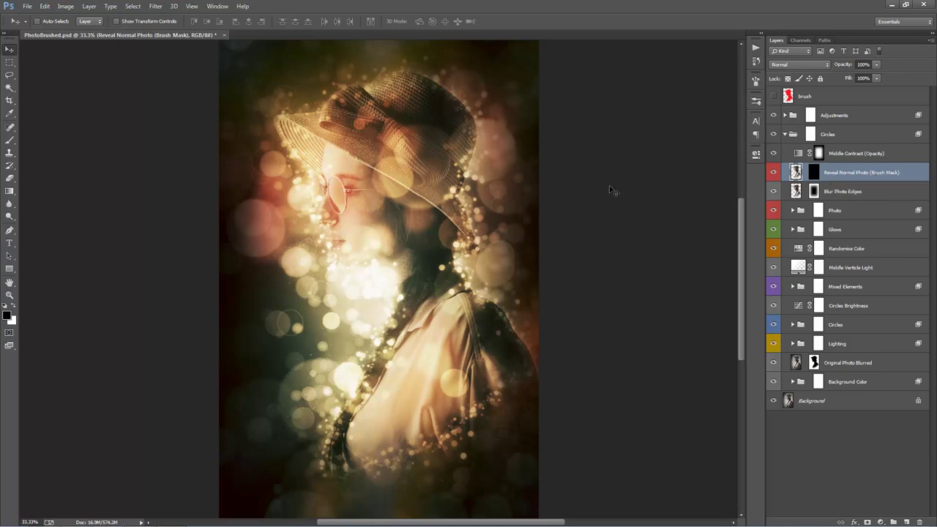
pyautogui.click(813, 174)
pyautogui.press('b')
pyautogui.rightClick(287, 177)
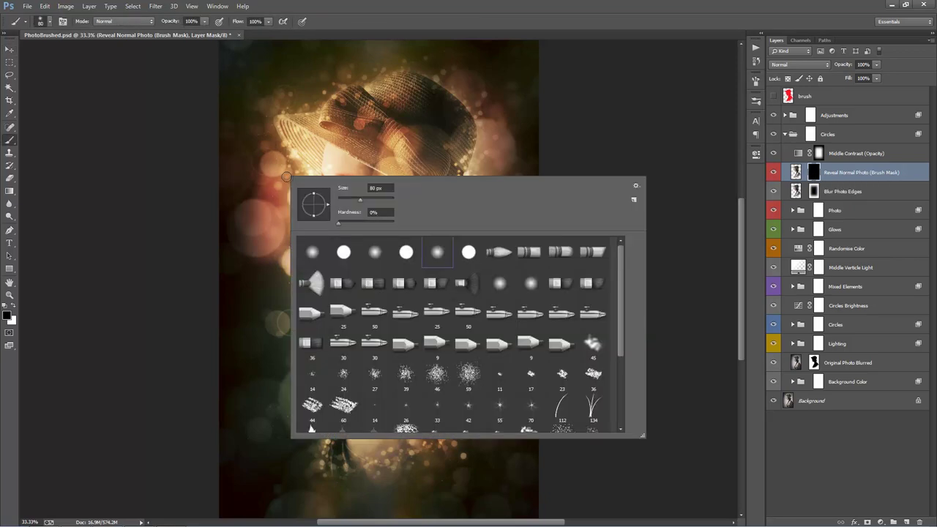
pyautogui.press('Escape')
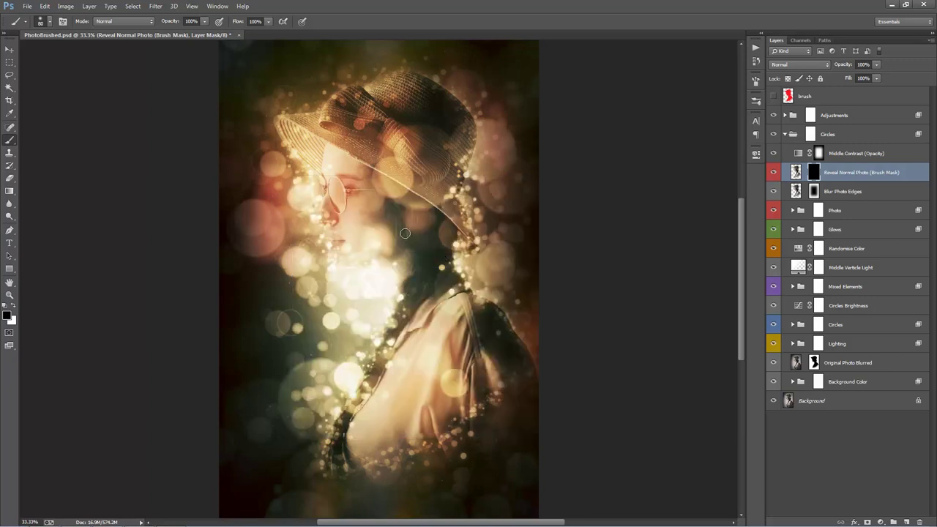
pyautogui.press(']')
pyautogui.press(']')
pyautogui.press(']')
pyautogui.press(']')
pyautogui.press(']')
pyautogui.press(']')
pyautogui.press(']')
pyautogui.press(']')
pyautogui.click(14, 308)
pyautogui.moveTo(323, 241)
pyautogui.mouseDown()
pyautogui.moveTo(352, 205)
pyautogui.moveTo(370, 260)
pyautogui.moveTo(433, 225)
pyautogui.moveTo(322, 157)
pyautogui.moveTo(308, 219)
pyautogui.moveTo(376, 249)
pyautogui.moveTo(408, 250)
pyautogui.moveTo(340, 247)
pyautogui.mouseUp()
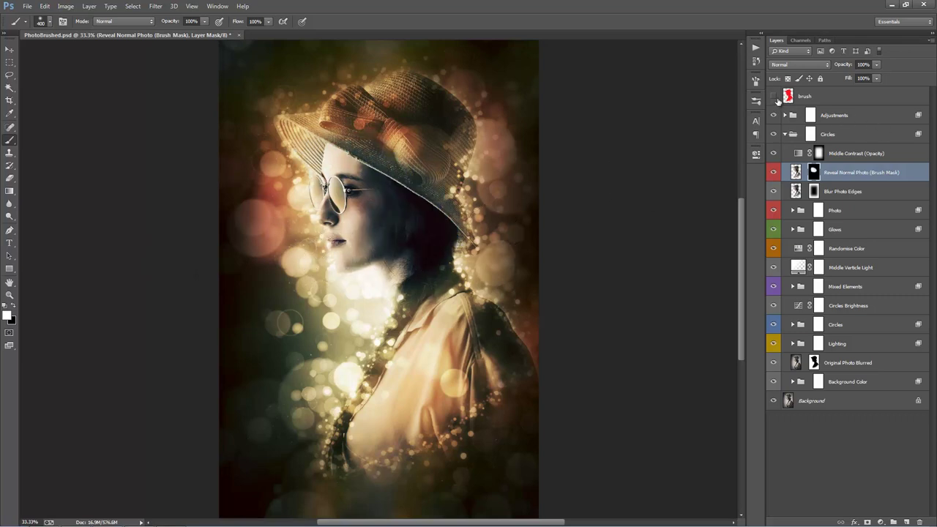
# Set the Reveal Normal Photo (Brush Mask) layer's opacity to 51%.
pyautogui.click(774, 98)
pyautogui.click(774, 97)
pyautogui.moveTo(844, 68); pyautogui.dragTo(639, 149)
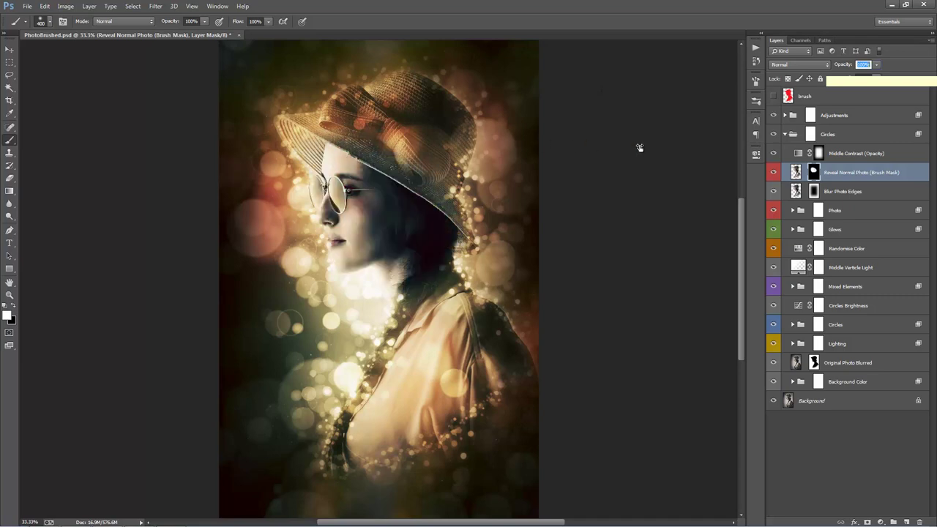
pyautogui.press('v')
pyautogui.click(846, 67)
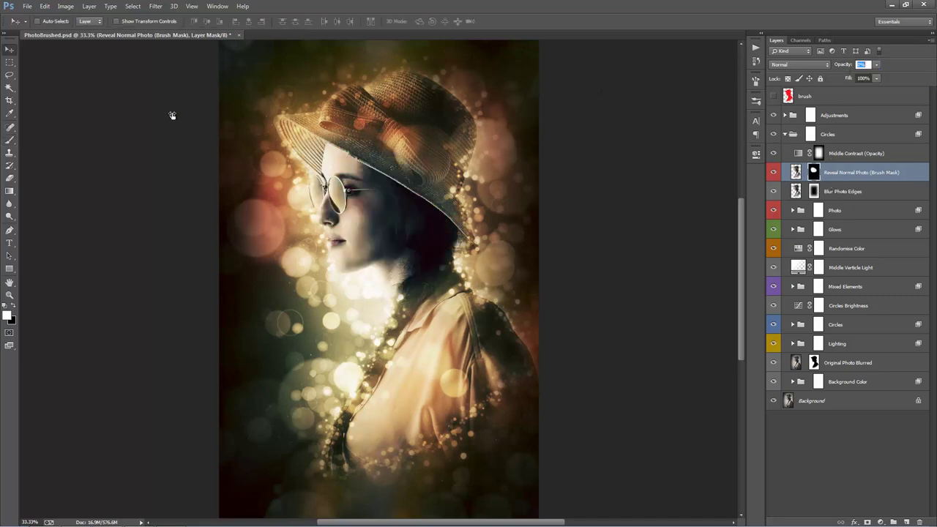
pyautogui.moveTo(169, 115); pyautogui.dragTo(194, 120)
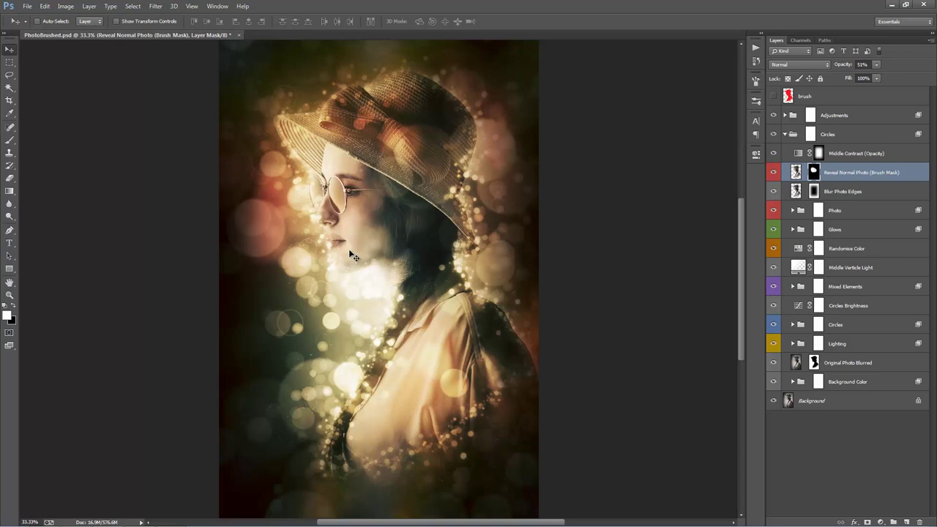
# Compare the image with and without the nested Circles group.
pyautogui.click(829, 328)
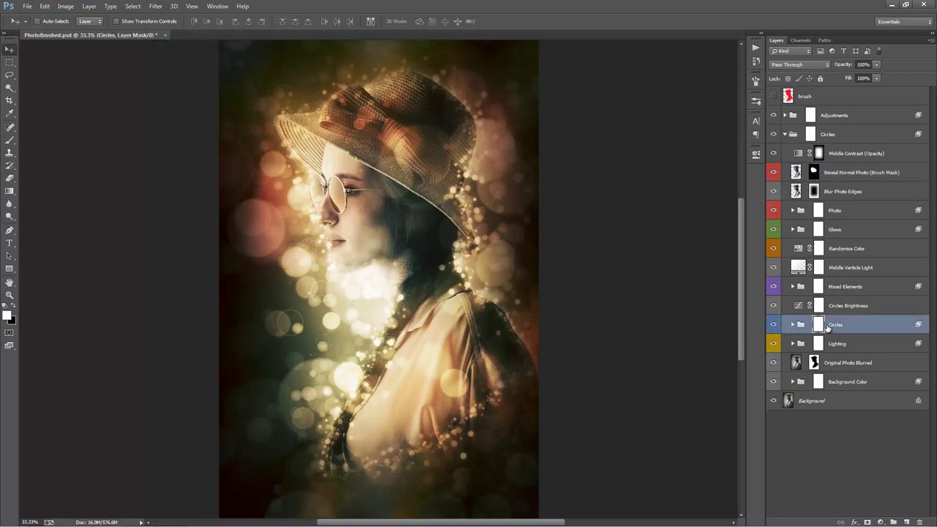
pyautogui.click(772, 327)
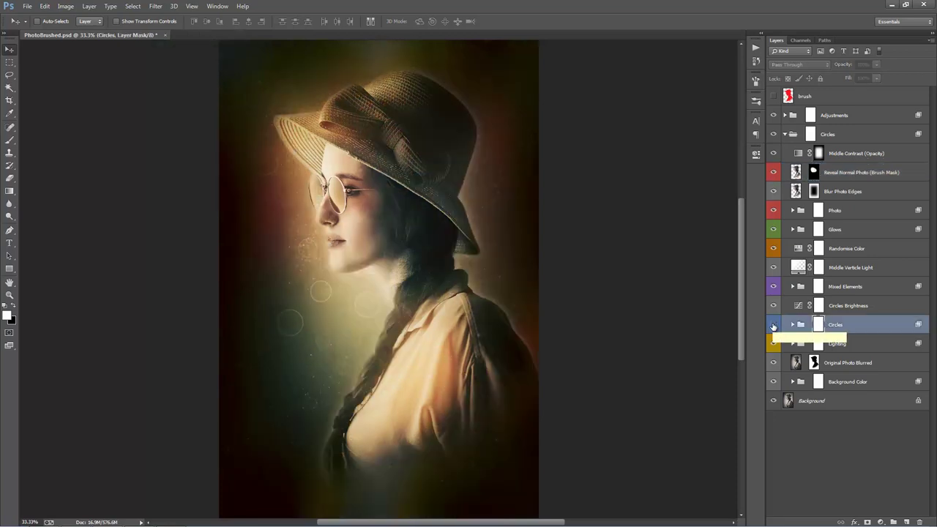
pyautogui.click(773, 326)
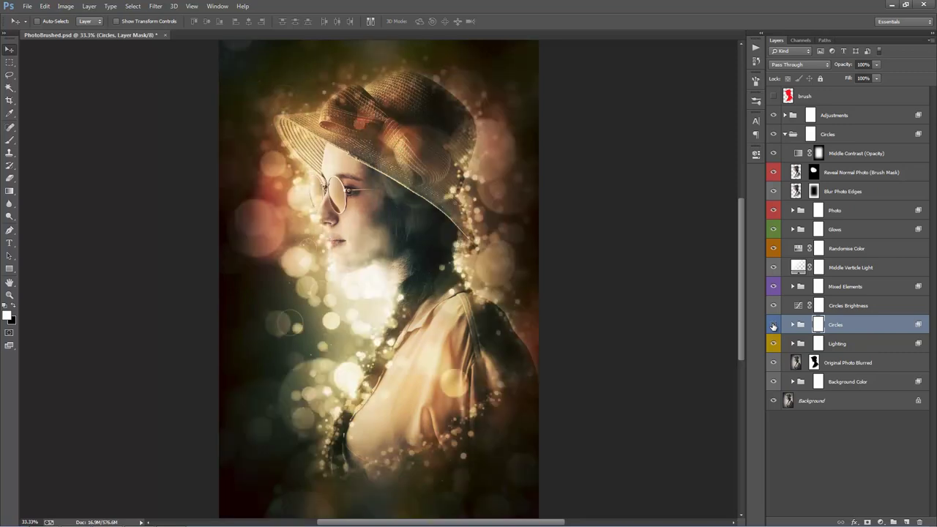
pyautogui.click(773, 326)
pyautogui.click(773, 326)
# Paint black over the face on the nested Circles group's mask with a 200 px brush, and select that group with the Reveal Normal Photo layer.
pyautogui.press('b')
pyautogui.press('[')
pyautogui.press('[')
pyautogui.press('[')
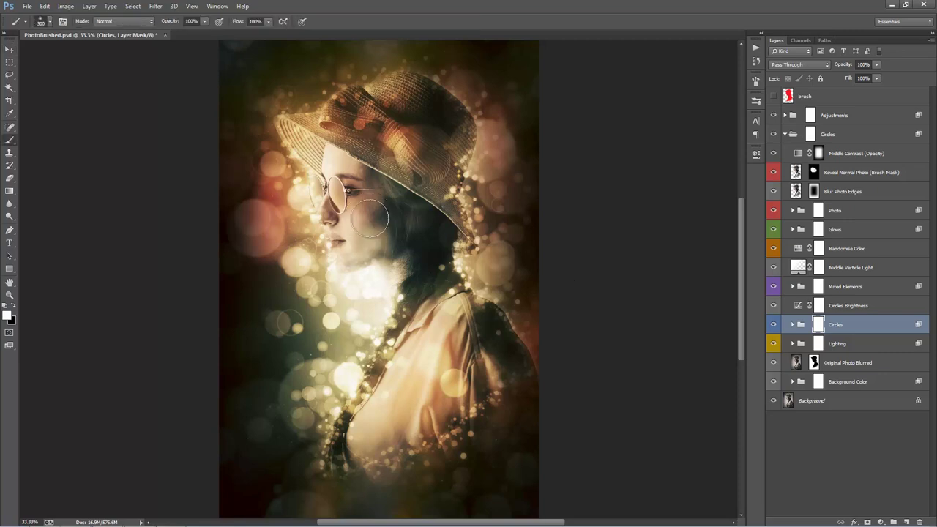
pyautogui.click(11, 308)
pyautogui.press(']')
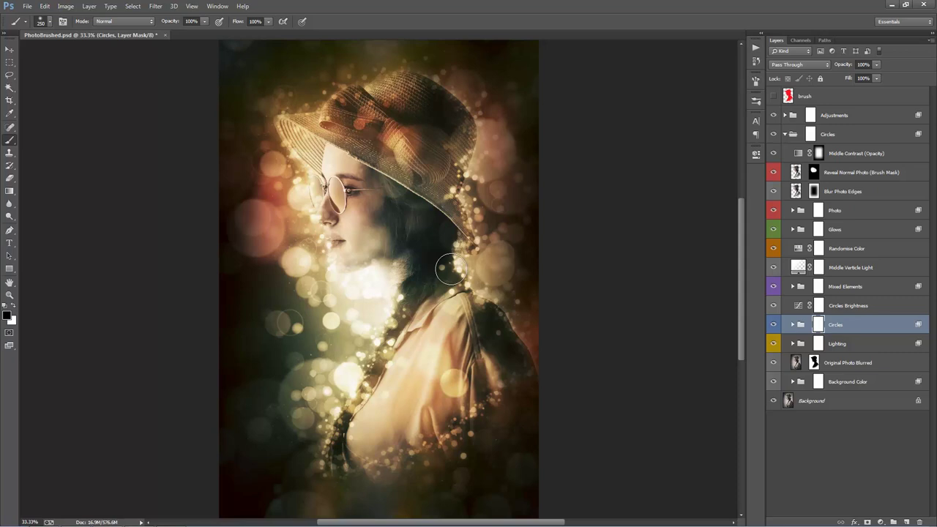
pyautogui.press('[')
pyautogui.moveTo(315, 223)
pyautogui.mouseDown()
pyautogui.moveTo(325, 216)
pyautogui.moveTo(339, 258)
pyautogui.moveTo(366, 259)
pyautogui.moveTo(374, 239)
pyautogui.moveTo(358, 252)
pyautogui.moveTo(333, 211)
pyautogui.mouseUp()
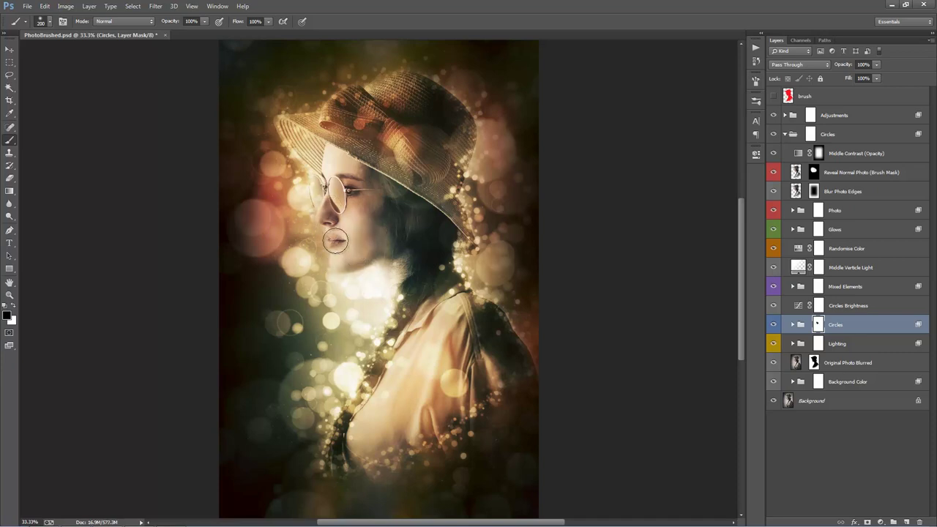
pyautogui.press('v')
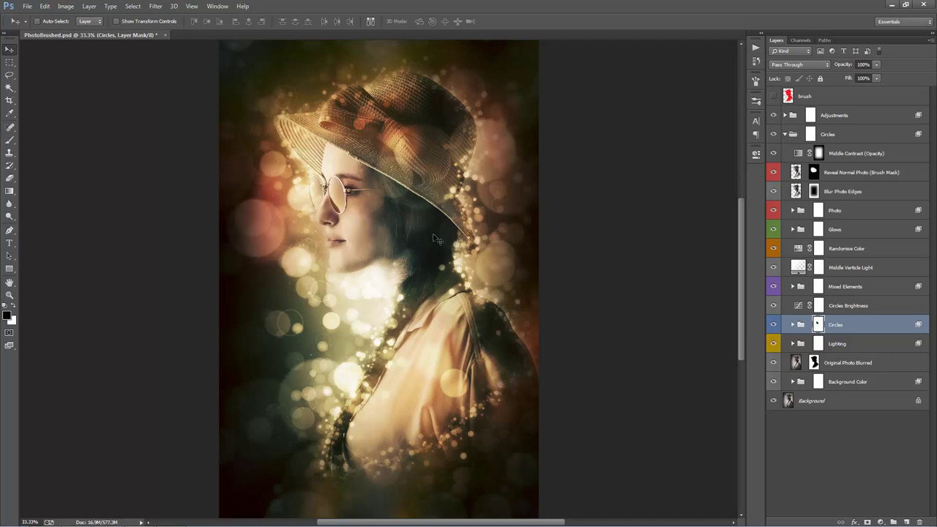
pyautogui.click(882, 173)
pyautogui.keyDown('ctrl'); pyautogui.click(866, 327); pyautogui.keyUp('ctrl')
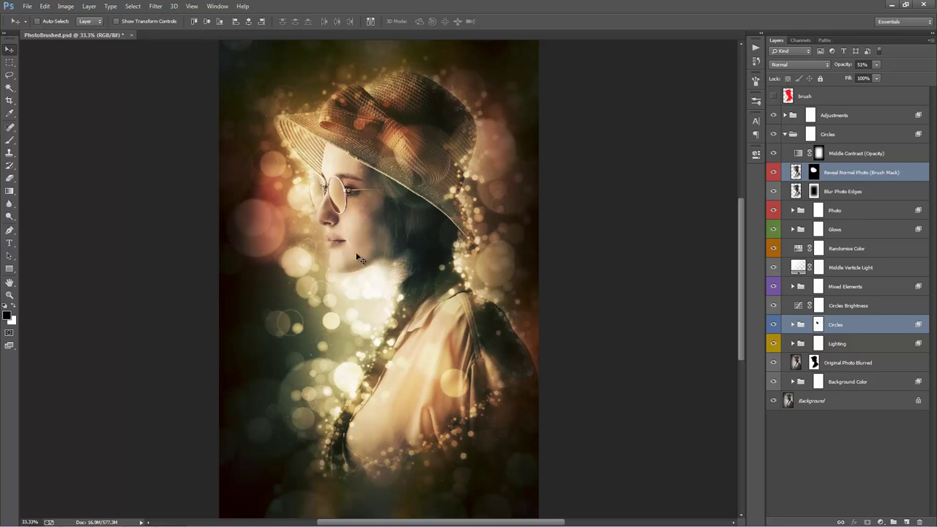
# Try different opacities on the Middle Contrast (Opacity) layer and set it to 49%.
pyautogui.click(834, 154)
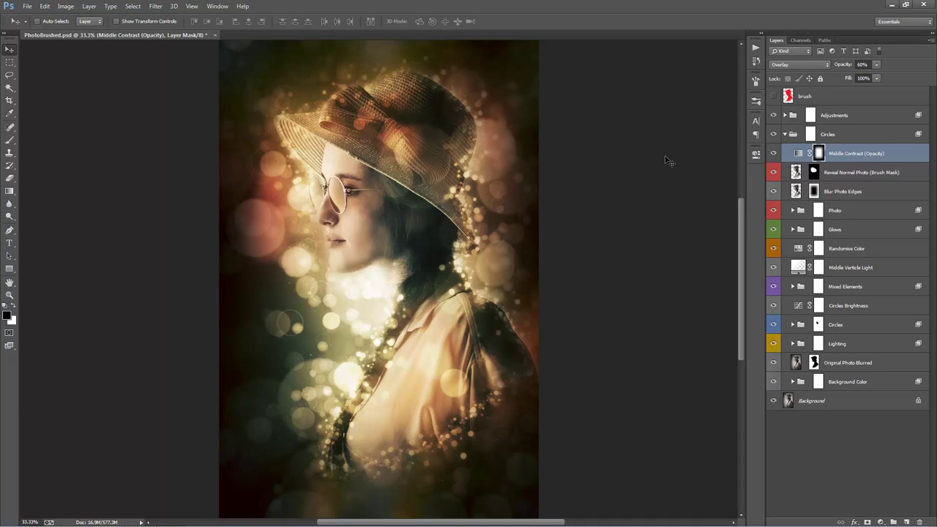
pyautogui.click(846, 67)
pyautogui.press('Up')
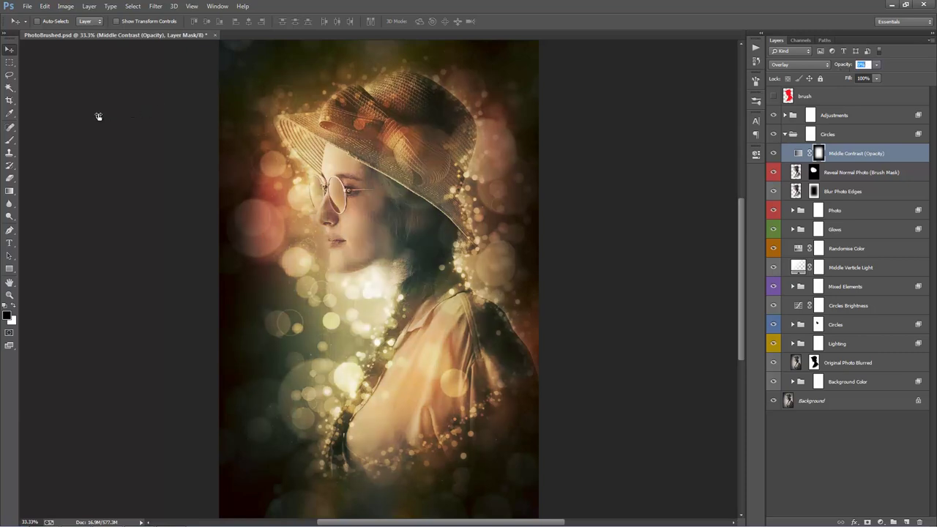
pyautogui.hotkey('shift', 'Up')
pyautogui.hotkey('shift', 'Up')
pyautogui.hotkey('shift', 'Up')
pyautogui.hotkey('shift', 'Down')
pyautogui.hotkey('shift', 'Down')
pyautogui.moveTo(160, 137); pyautogui.dragTo(188, 142)
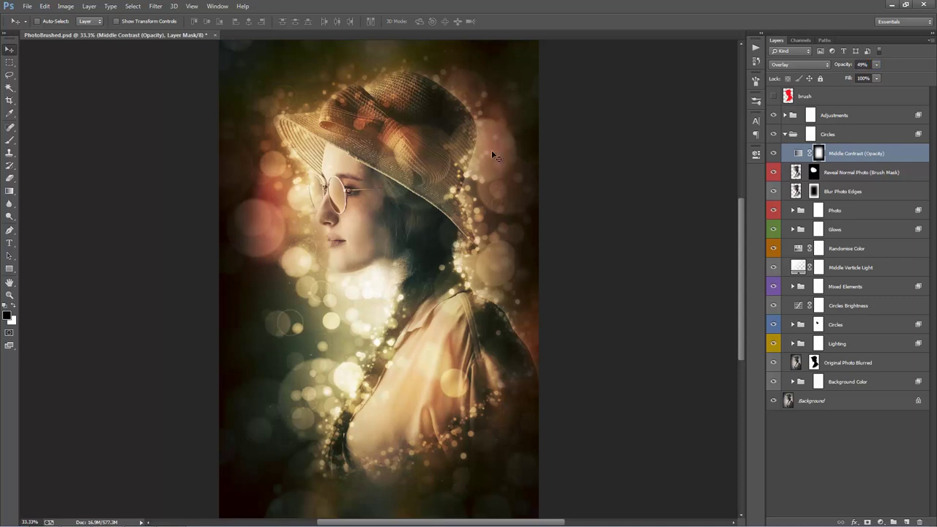
# View the Middle Contrast (Opacity) layer's mask on its own, and set the layer's opacity to 48%.
pyautogui.keyDown('alt'); pyautogui.click(820, 153); pyautogui.keyUp('alt')
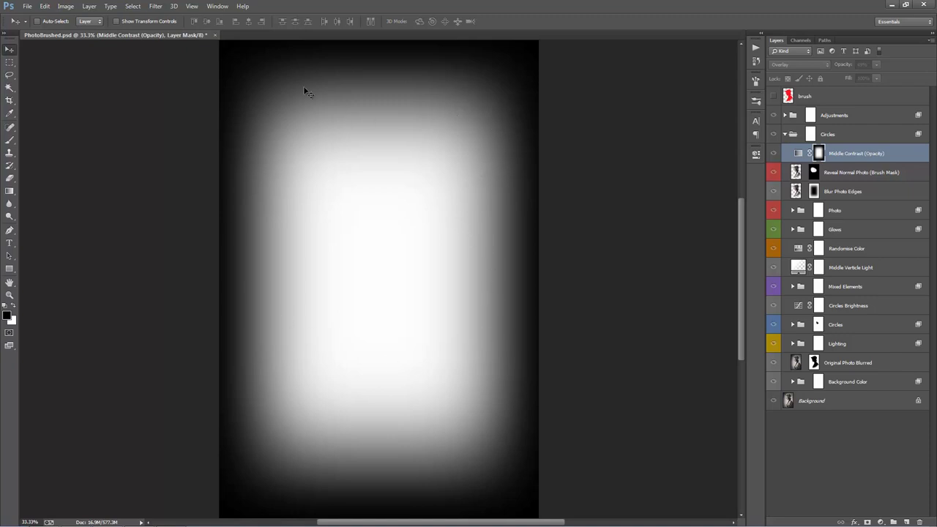
pyautogui.click(798, 153)
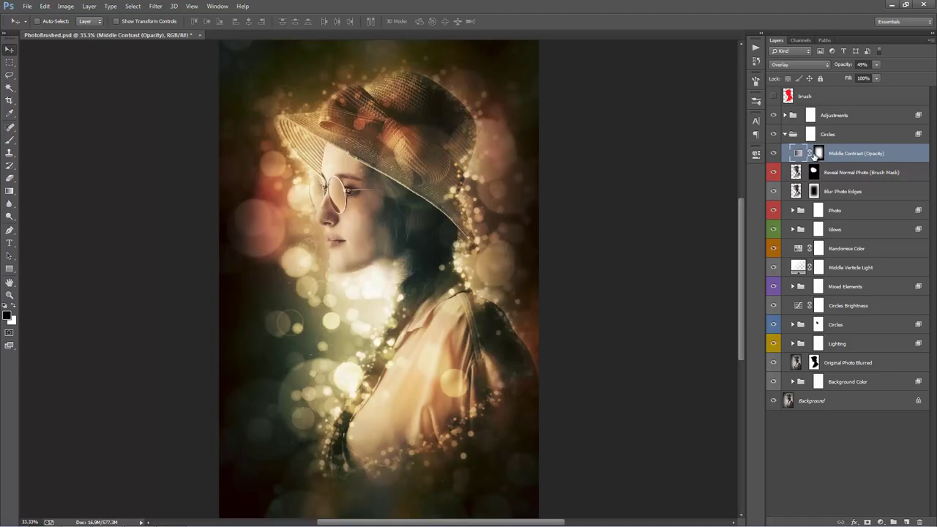
pyautogui.click(862, 64)
pyautogui.write('100')
pyautogui.press('Return')
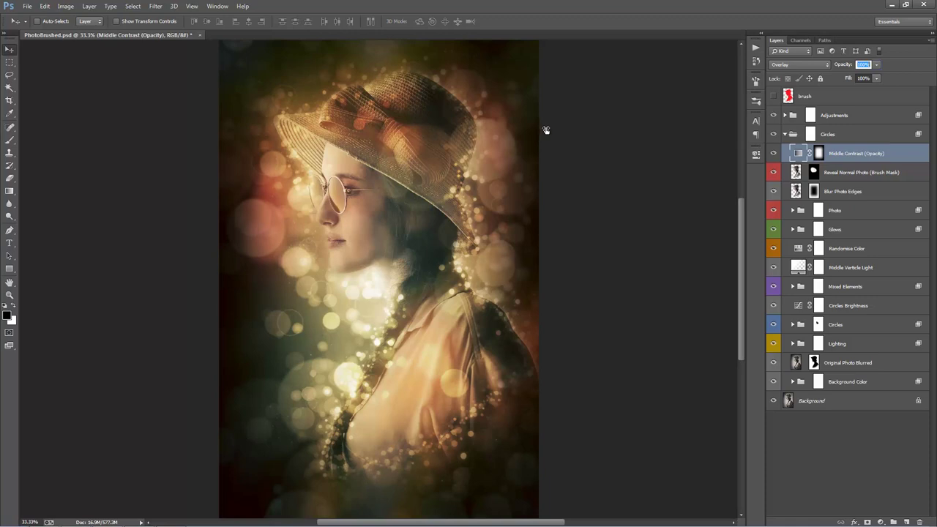
pyautogui.write('70')
pyautogui.press('Return')
pyautogui.write('50')
pyautogui.press('Return')
pyautogui.write('60')
pyautogui.press('Return')
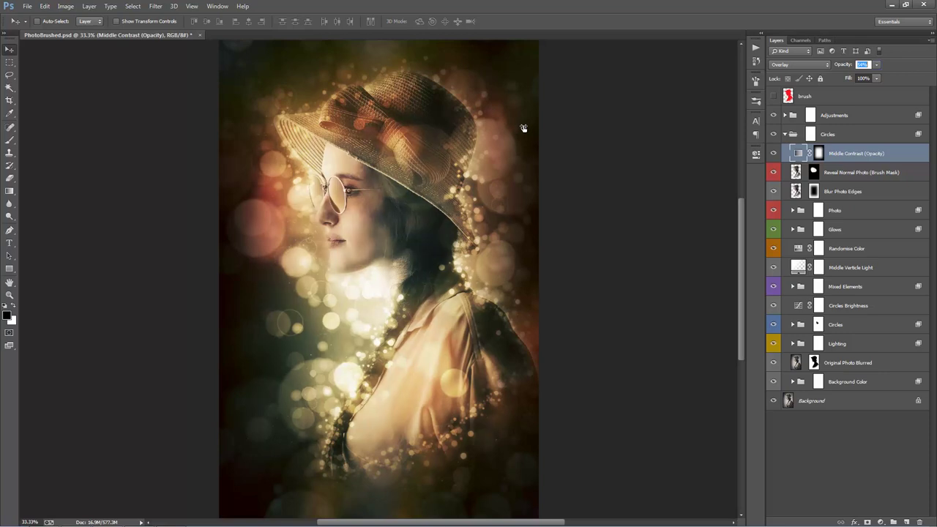
pyautogui.write('48')
pyautogui.press('Return')
# Compare the image with and without the Blur Photo Edges layer.
pyautogui.click(873, 192)
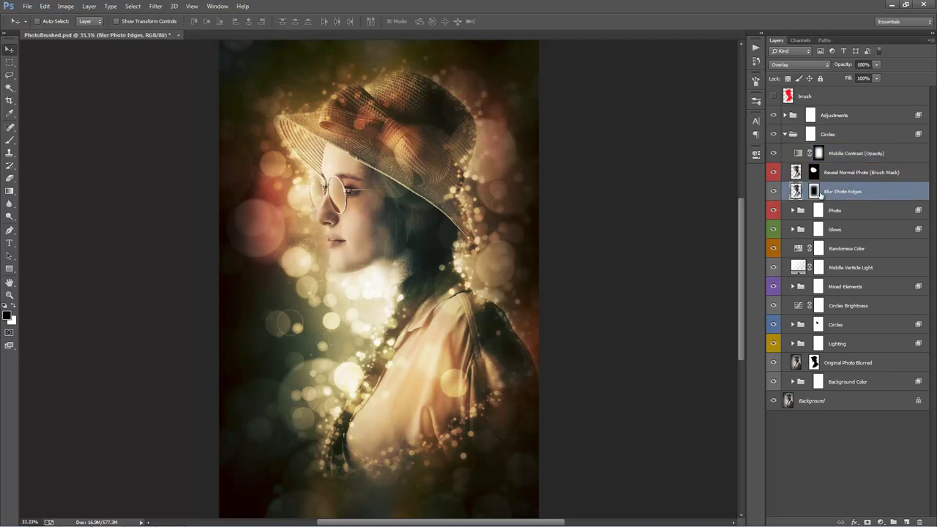
pyautogui.click(773, 192)
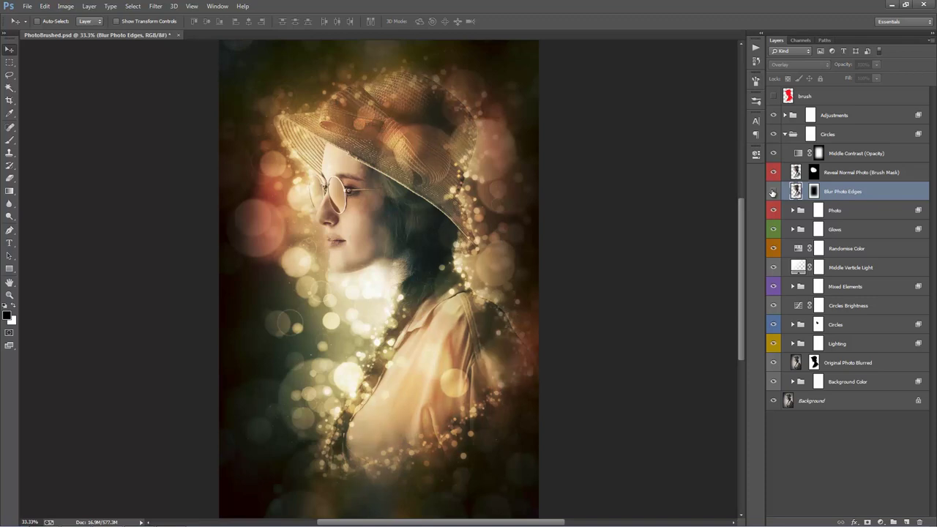
pyautogui.click(774, 192)
pyautogui.click(773, 192)
pyautogui.click(774, 192)
pyautogui.click(775, 192)
pyautogui.click(776, 192)
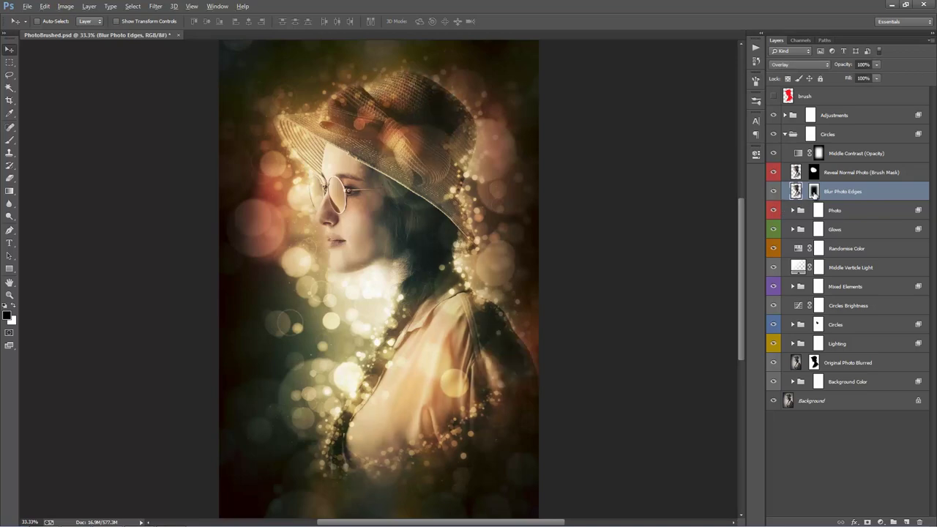
# Inspect the Blur Photo Edges layer's mask and its effect on the image edges, and set the layer's opacity to 48%.
pyautogui.keyDown('alt'); pyautogui.click(813, 192); pyautogui.keyUp('alt')
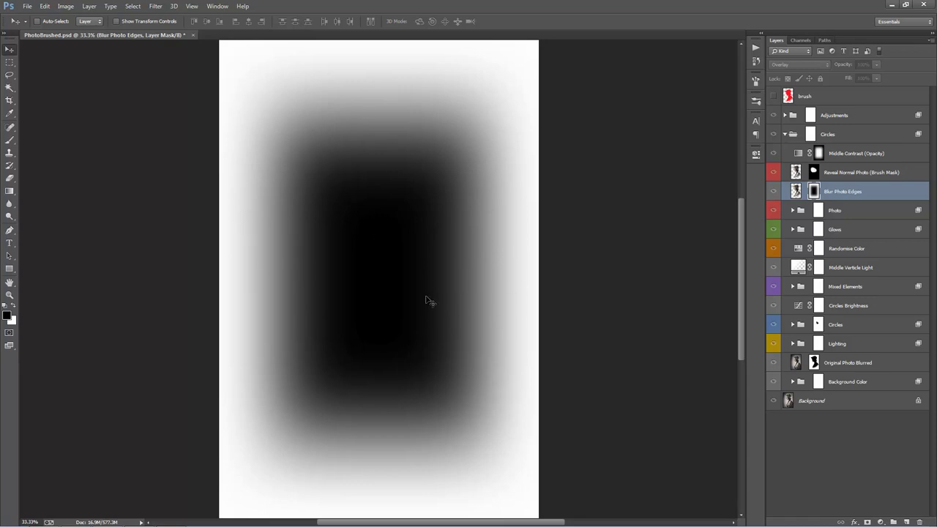
pyautogui.click(796, 191)
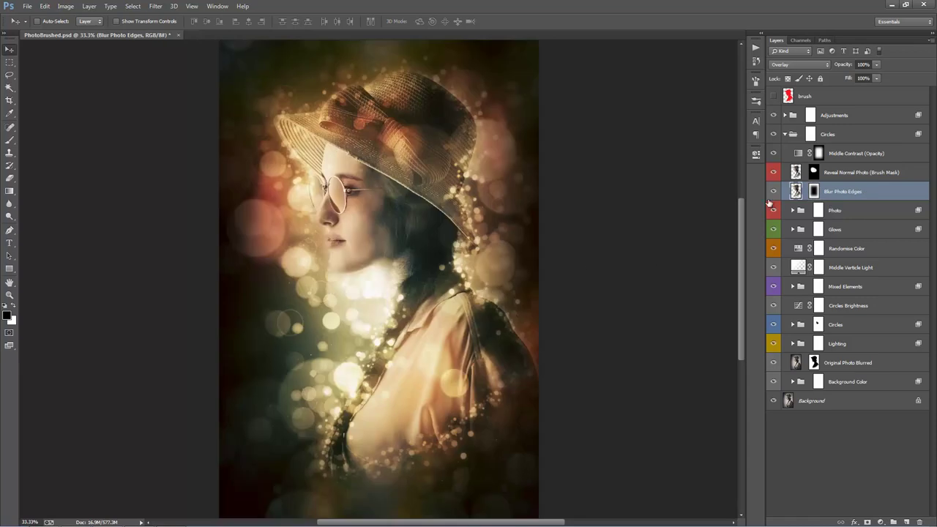
pyautogui.click(775, 191)
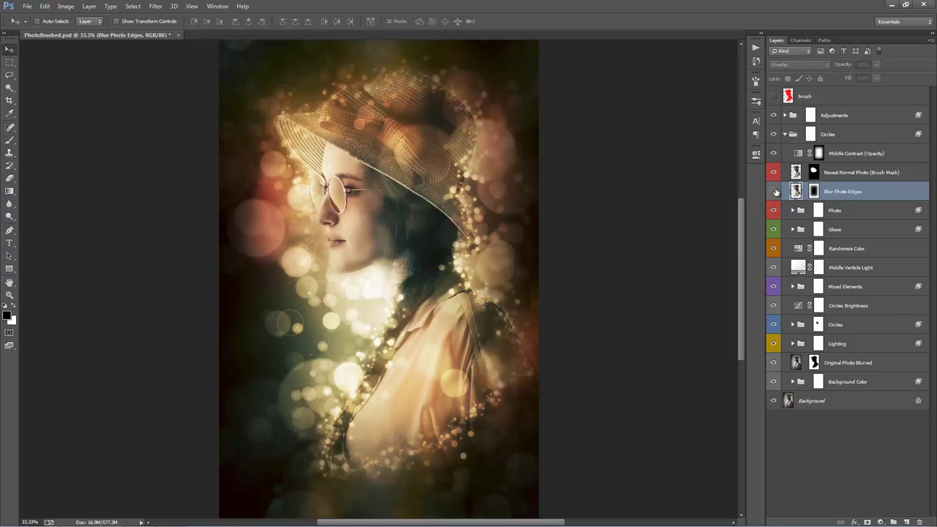
pyautogui.click(775, 191)
pyautogui.click(775, 191)
pyautogui.click(774, 191)
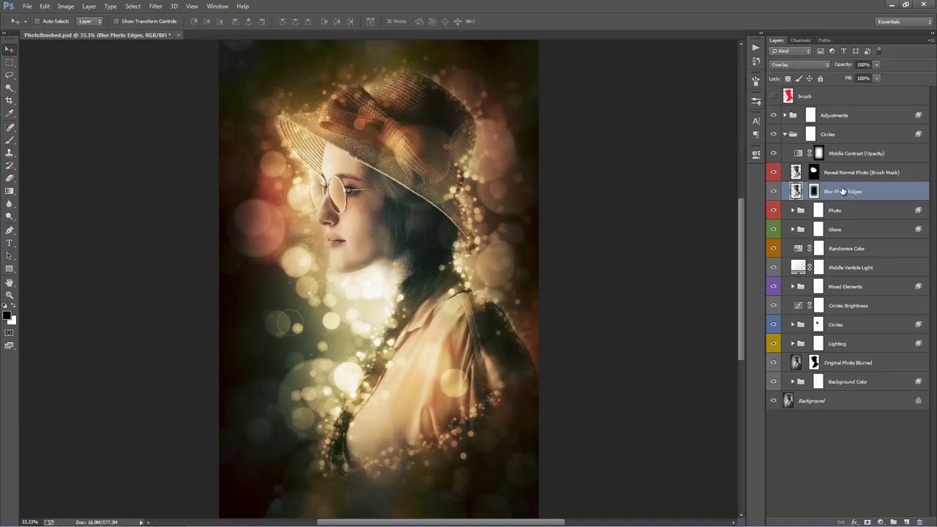
pyautogui.moveTo(849, 66); pyautogui.dragTo(826, 65)
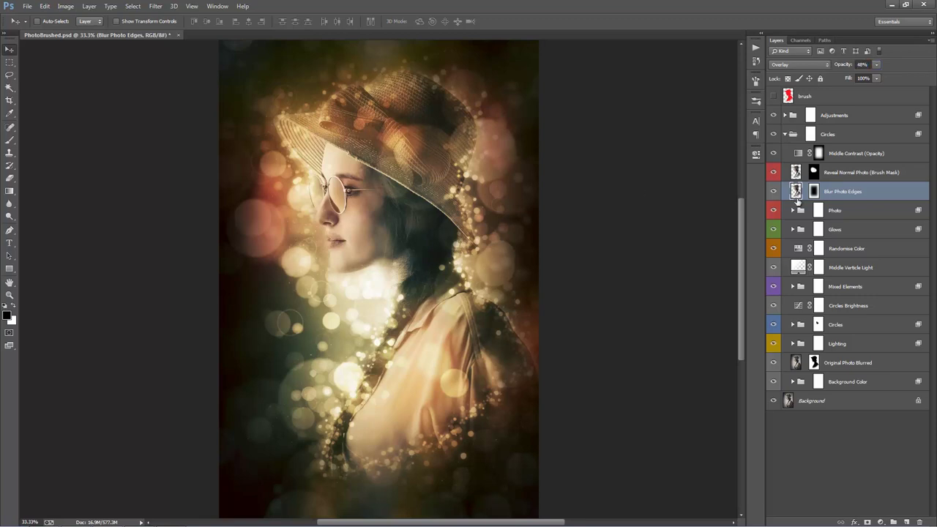
# Compare the image with and without the Photo group.
pyautogui.click(879, 212)
pyautogui.click(775, 211)
pyautogui.click(774, 211)
pyautogui.click(775, 210)
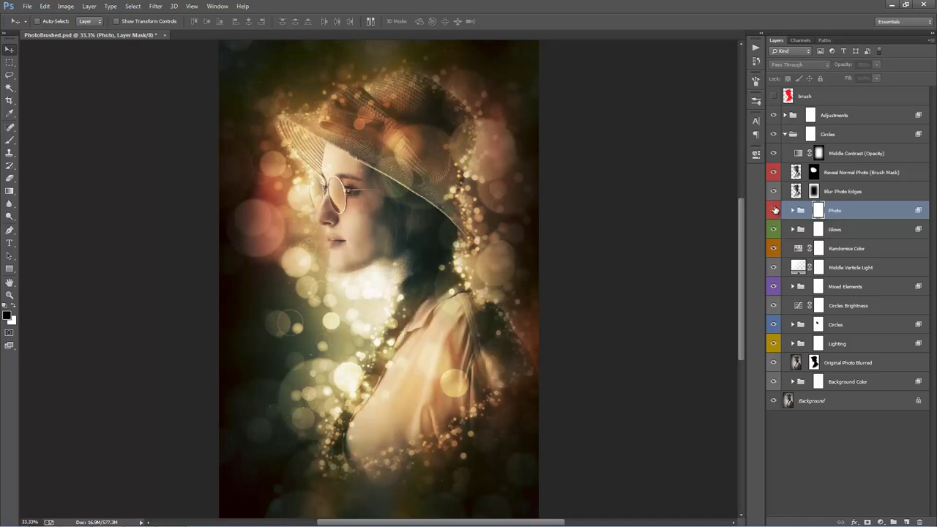
pyautogui.click(775, 210)
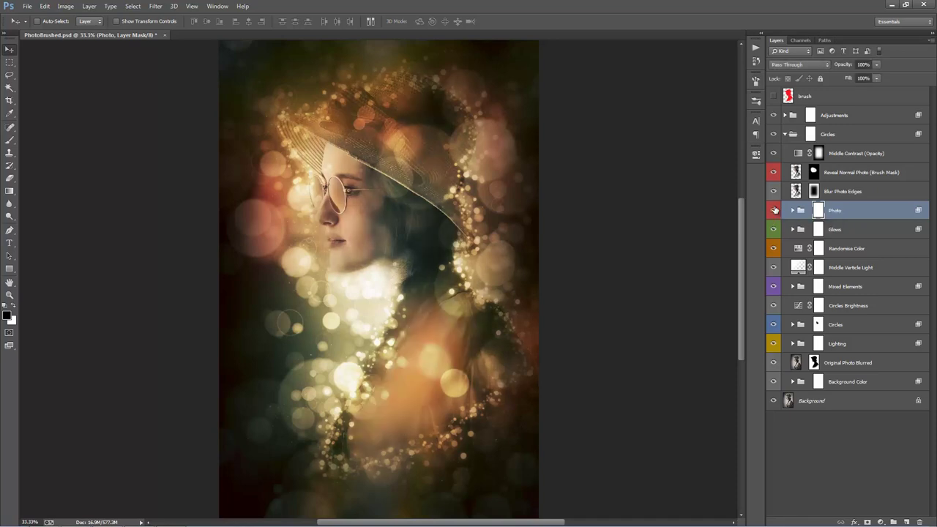
# Expand the Photo group and hide its Add Photo Contrast and Base Photo layers.
pyautogui.click(792, 211)
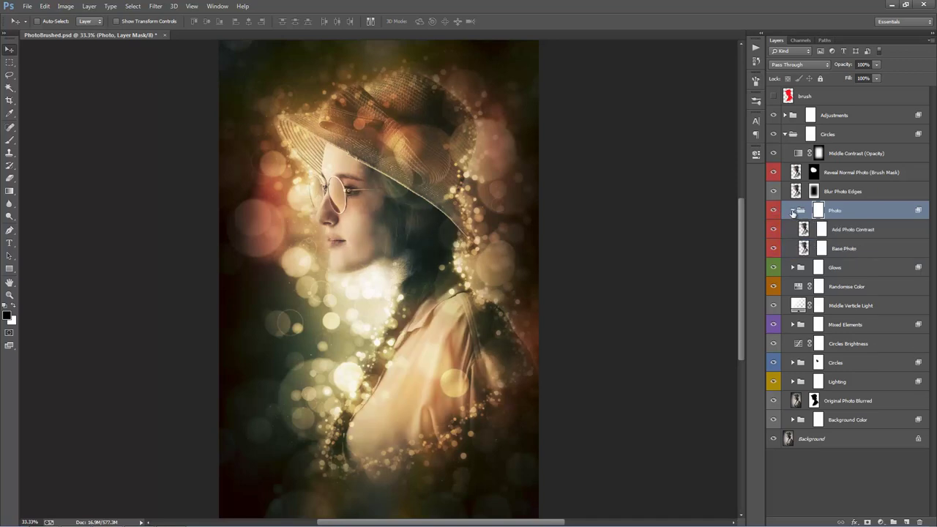
pyautogui.click(865, 231)
pyautogui.keyDown('shift'); pyautogui.click(856, 249); pyautogui.keyUp('shift')
pyautogui.click(774, 230)
pyautogui.click(779, 249)
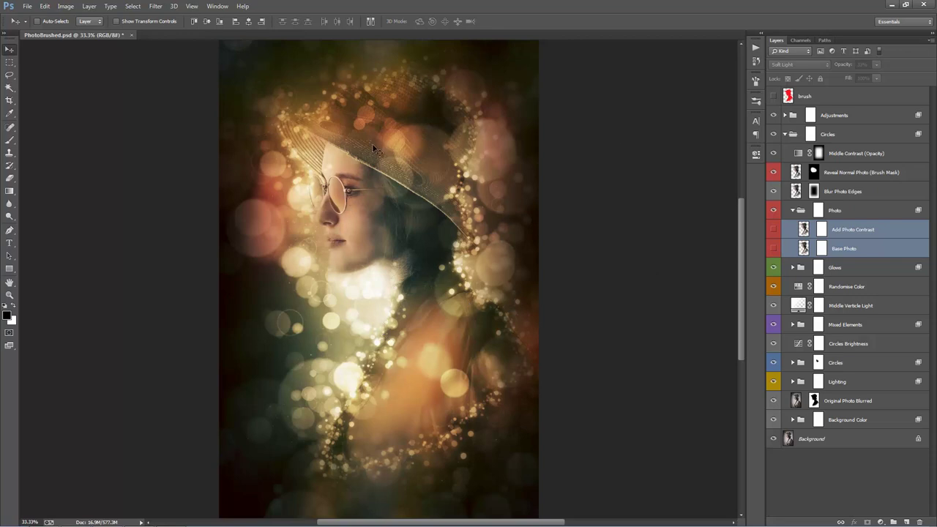
# Toggle the brush layer's visibility to check it and hide the Reveal Normal Photo (Brush Mask) layer.
pyautogui.click(774, 97)
pyautogui.click(774, 98)
pyautogui.click(847, 174)
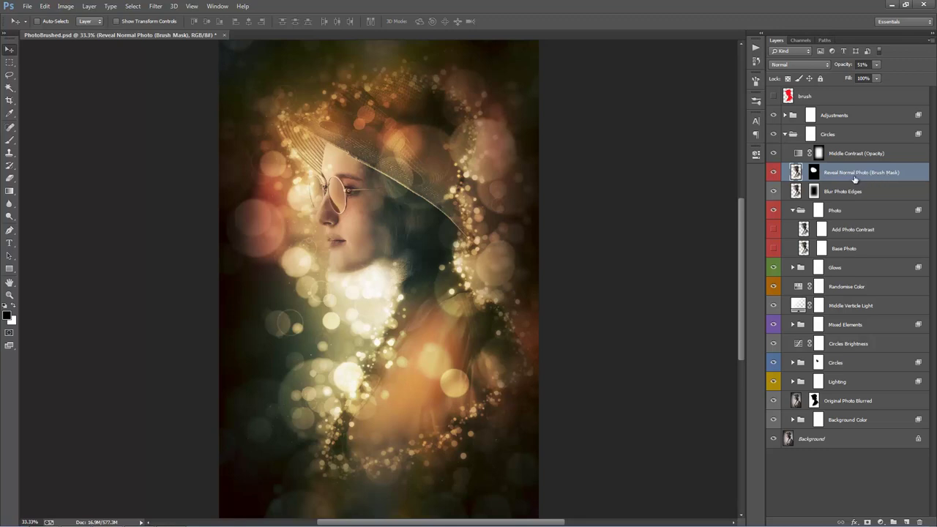
pyautogui.click(775, 173)
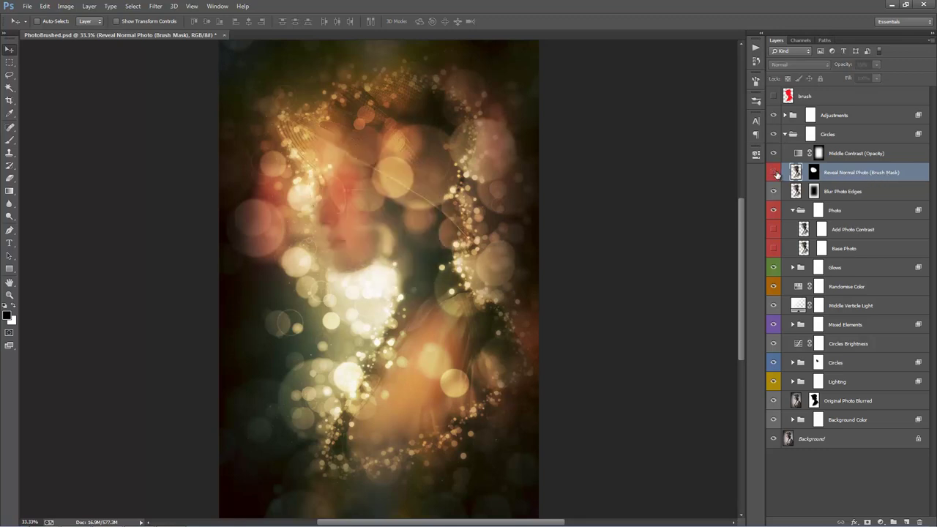
# Show the Add Photo Contrast, Base Photo and Reveal Normal Photo (Brush Mask) layers and collapse the Photo group.
pyautogui.click(774, 229)
pyautogui.click(774, 249)
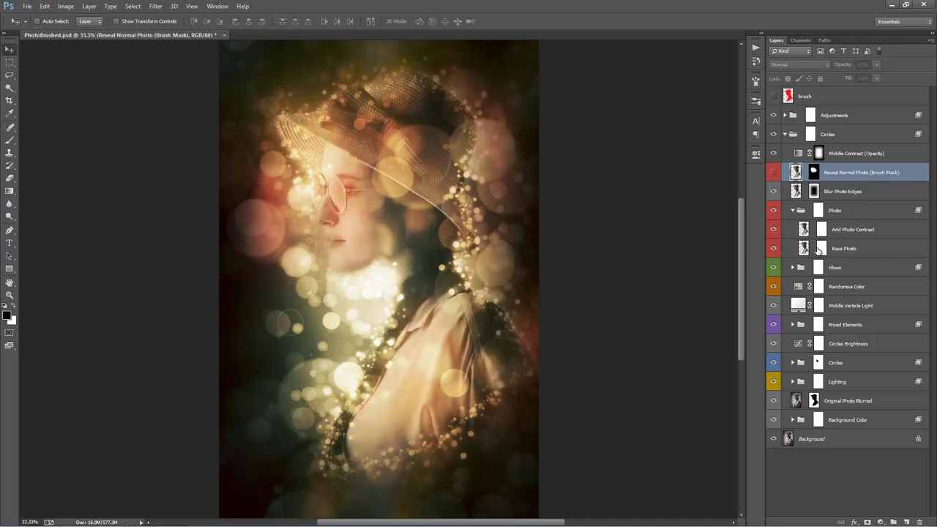
pyautogui.click(775, 174)
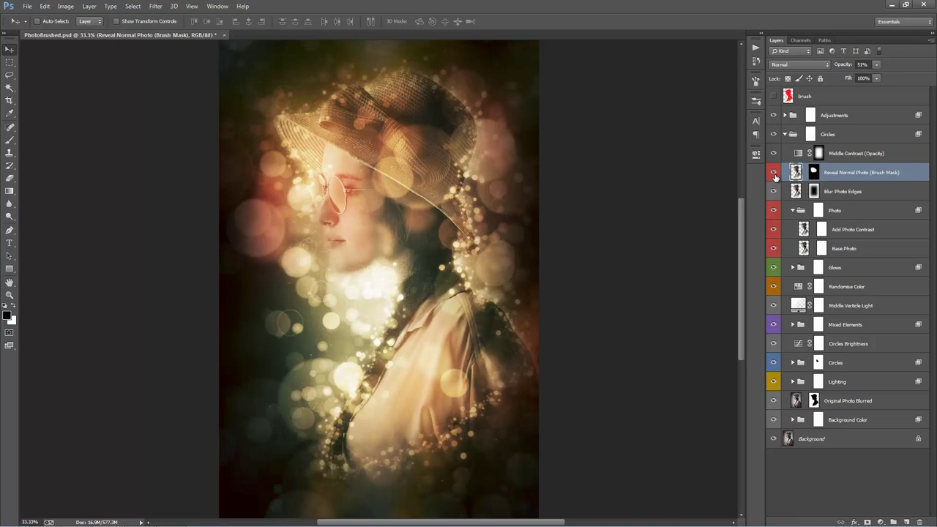
pyautogui.click(792, 210)
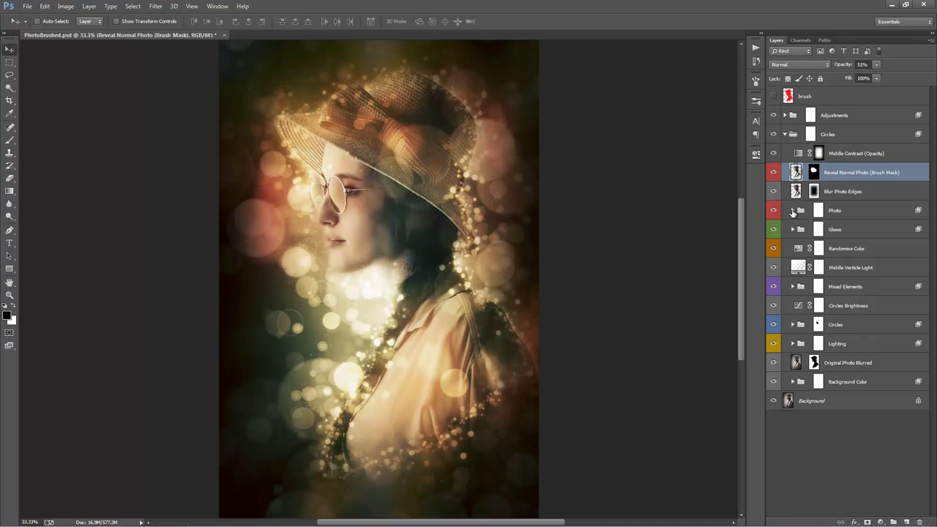
# Compare the image with and without the collapsed Photo group.
pyautogui.click(775, 211)
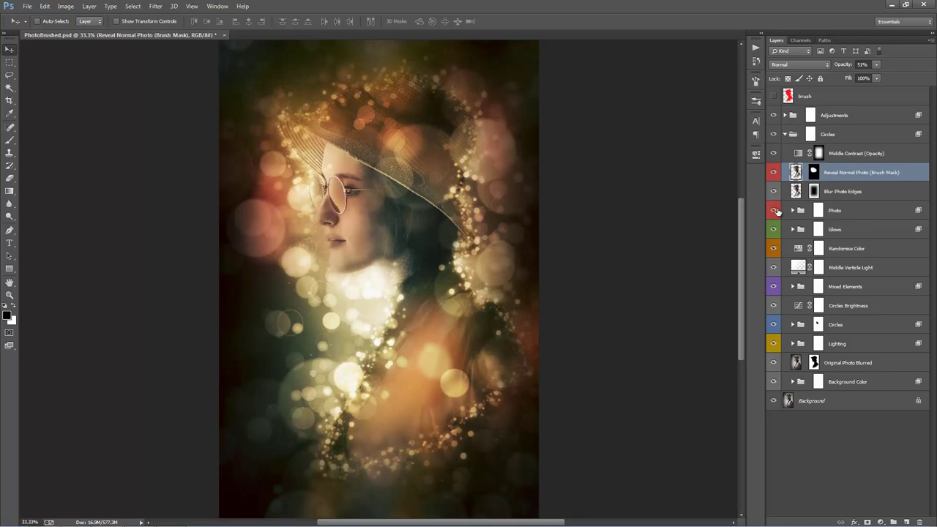
pyautogui.click(775, 211)
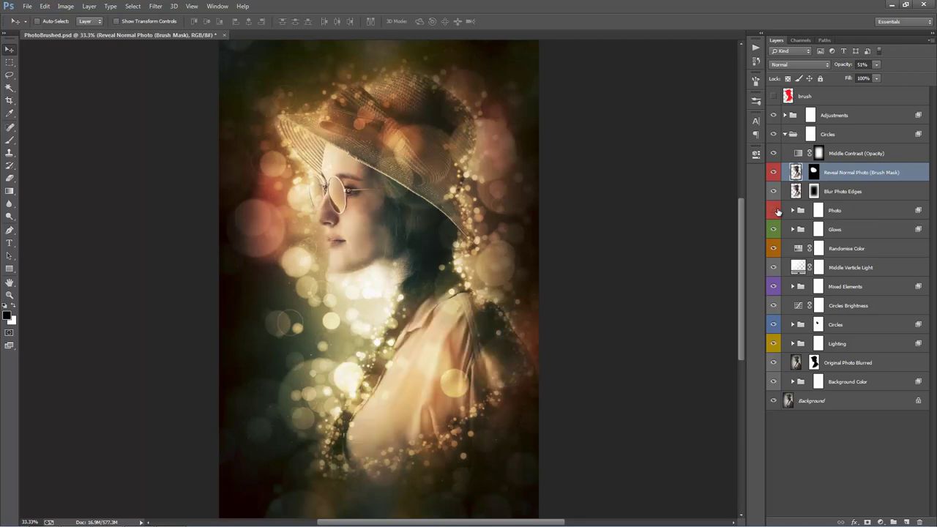
pyautogui.click(776, 211)
pyautogui.click(775, 211)
pyautogui.click(774, 210)
pyautogui.click(774, 210)
# Paint black on the Photo group's mask over the upper back of the hat using a brush size of 300.
pyautogui.click(818, 210)
pyautogui.press('b')
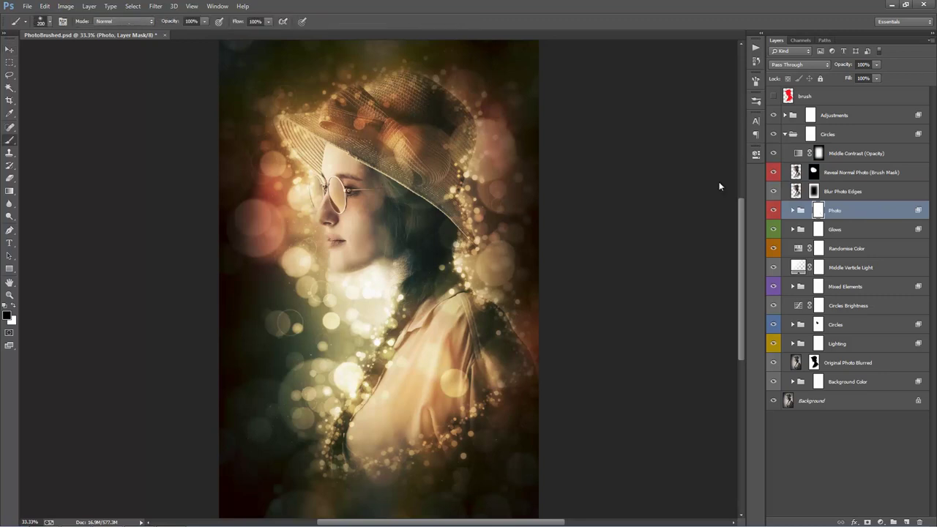
pyautogui.press(']')
pyautogui.press(']')
pyautogui.moveTo(456, 100)
pyautogui.mouseDown()
pyautogui.moveTo(467, 173)
pyautogui.moveTo(412, 74)
pyautogui.moveTo(449, 110)
pyautogui.moveTo(454, 158)
pyautogui.moveTo(535, 176)
pyautogui.mouseUp()
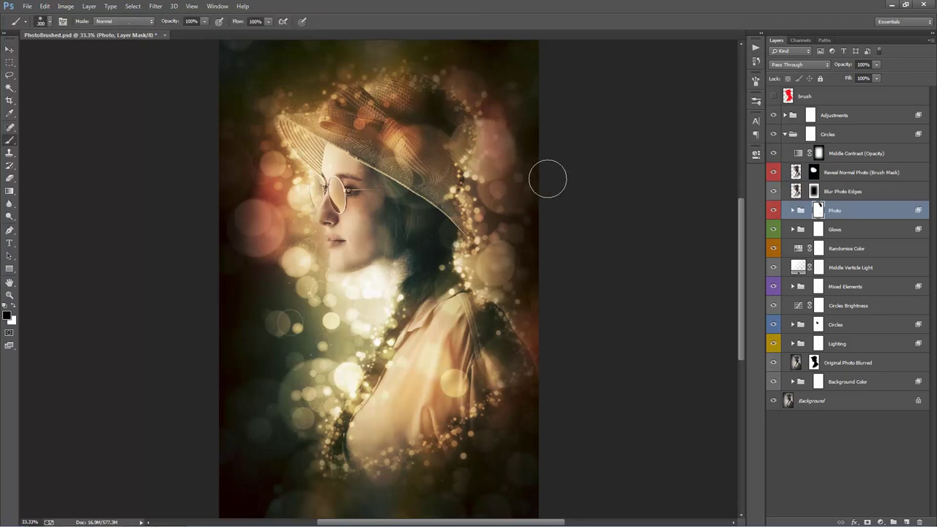
# Toggle the Photo group's visibility to check the effect of the painted mask on the hat.
pyautogui.click(775, 211)
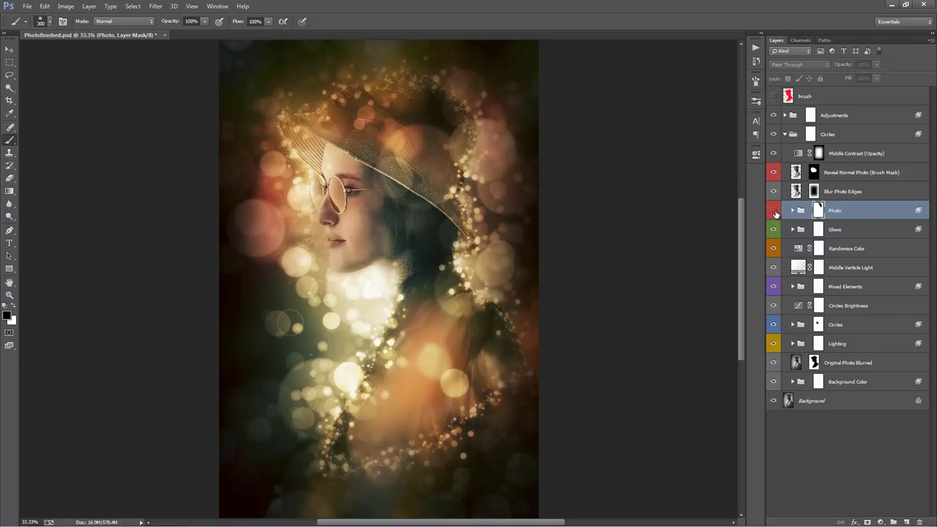
pyautogui.click(774, 211)
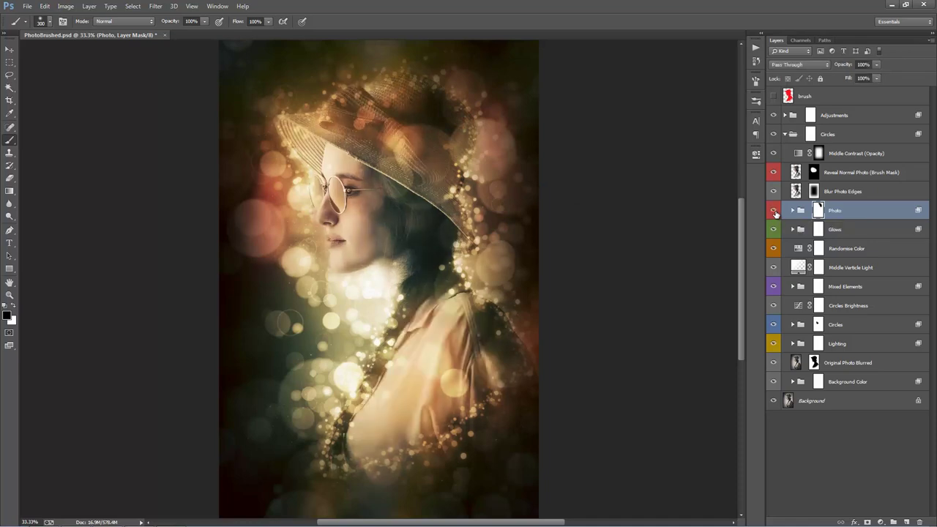
pyautogui.click(775, 211)
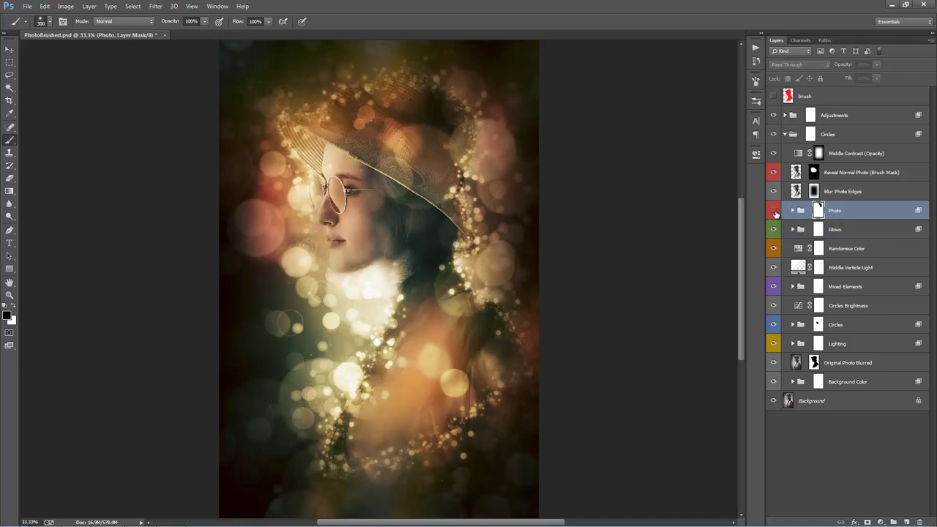
pyautogui.click(775, 211)
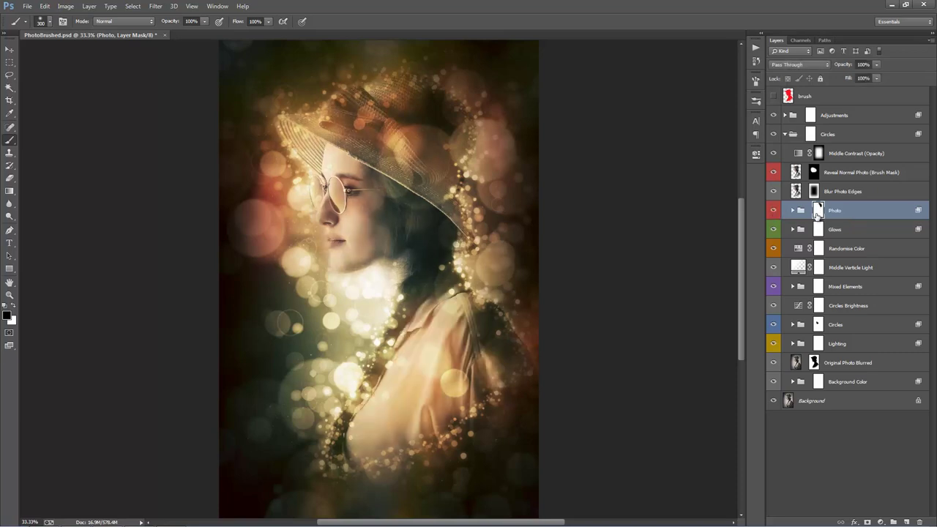
# Select the Glows group and compare the image with and without it.
pyautogui.click(864, 229)
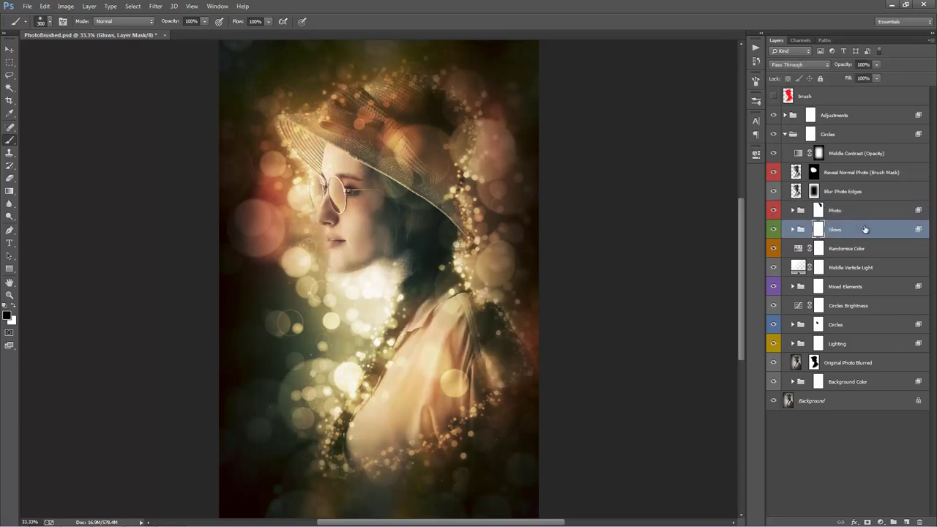
pyautogui.press('v')
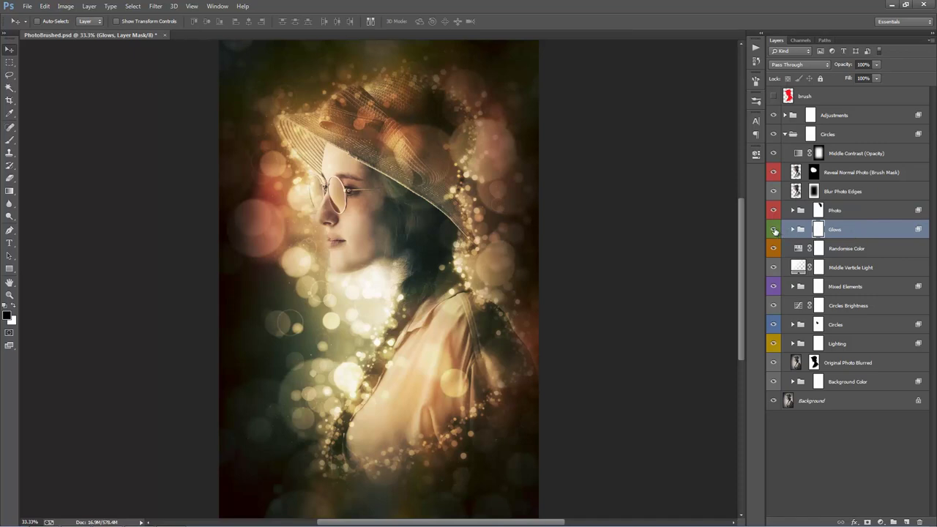
pyautogui.click(774, 231)
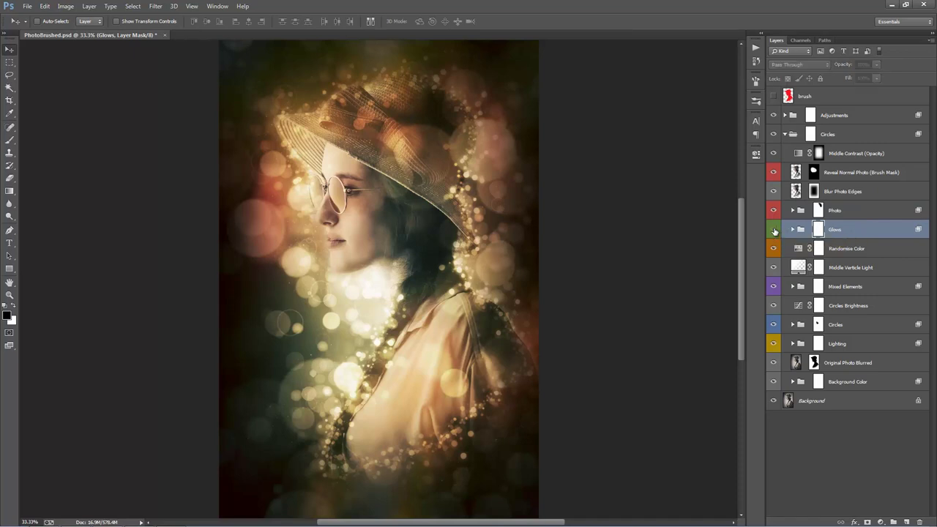
pyautogui.click(775, 231)
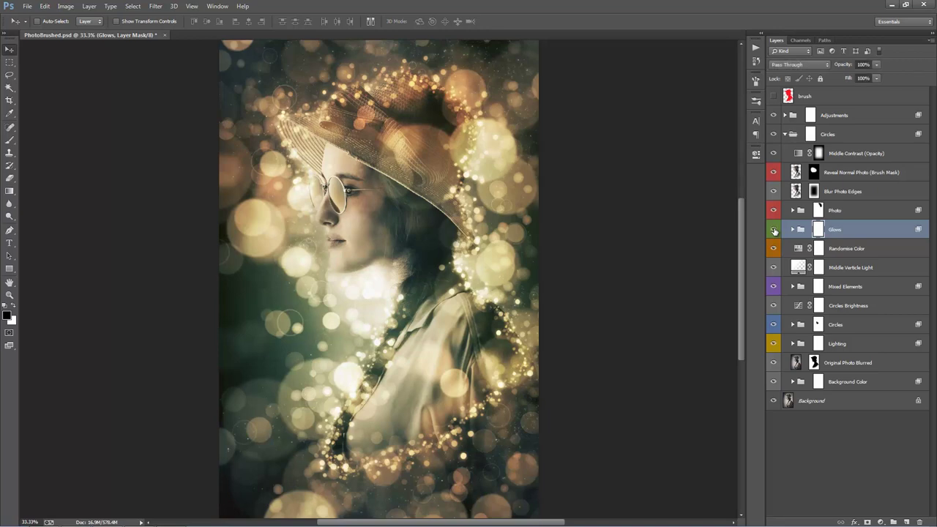
pyautogui.click(775, 231)
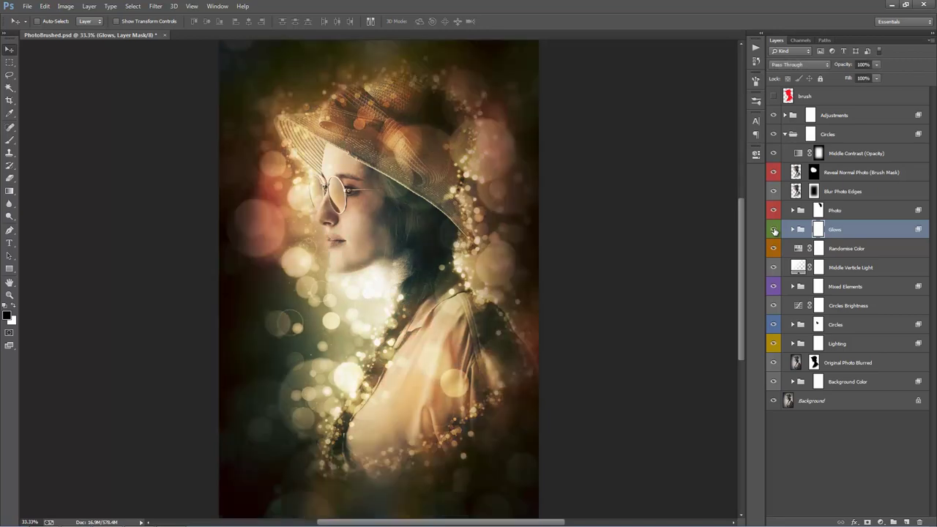
pyautogui.click(775, 231)
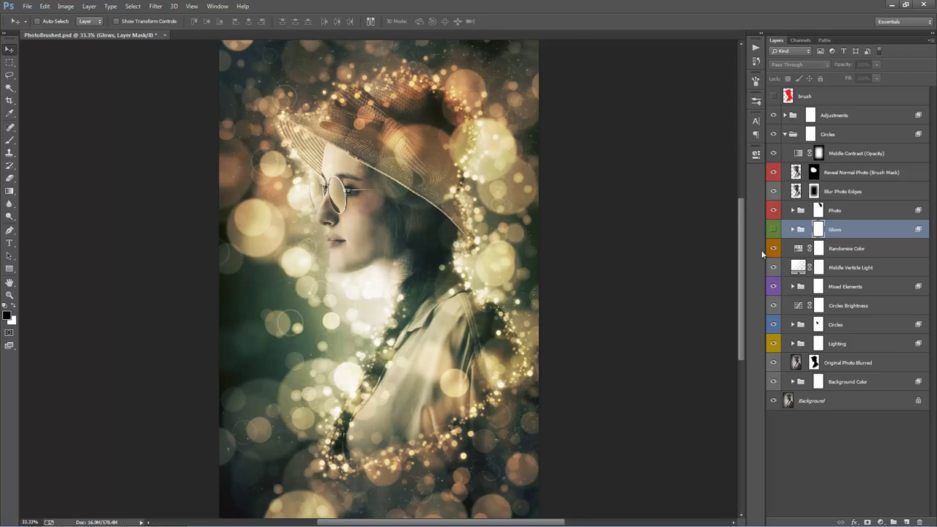
pyautogui.click(774, 230)
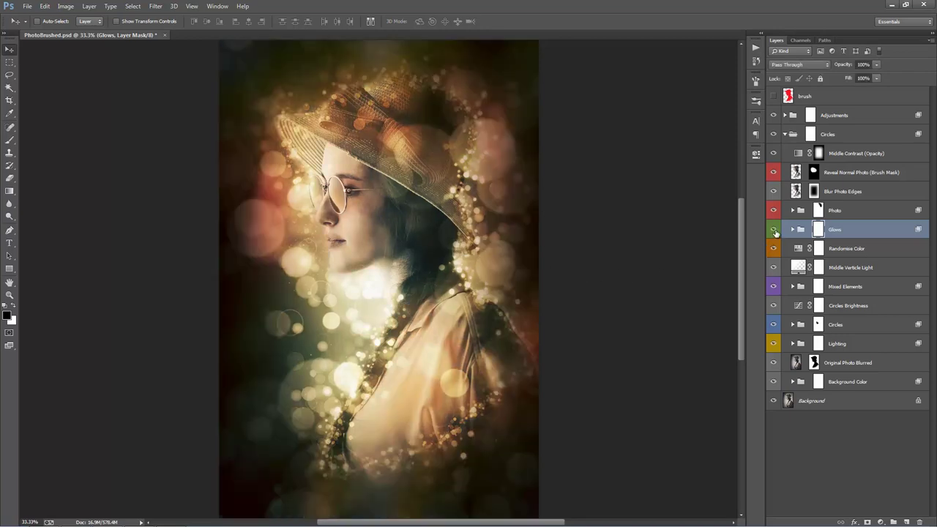
# Expand the Glows group and examine its Border Blur/Glow, Glow 1 and Glow 2 layers.
pyautogui.click(793, 230)
pyautogui.scroll(-2, 796, 232)
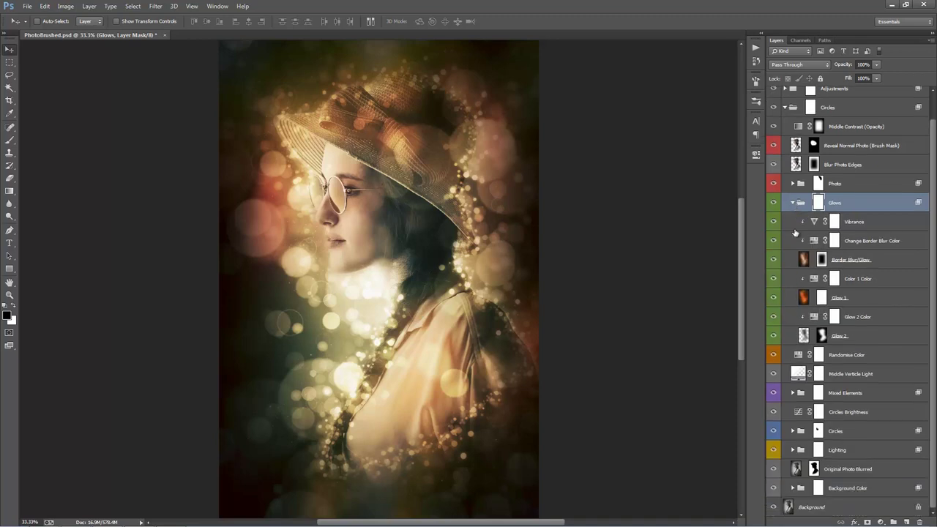
pyautogui.click(855, 301)
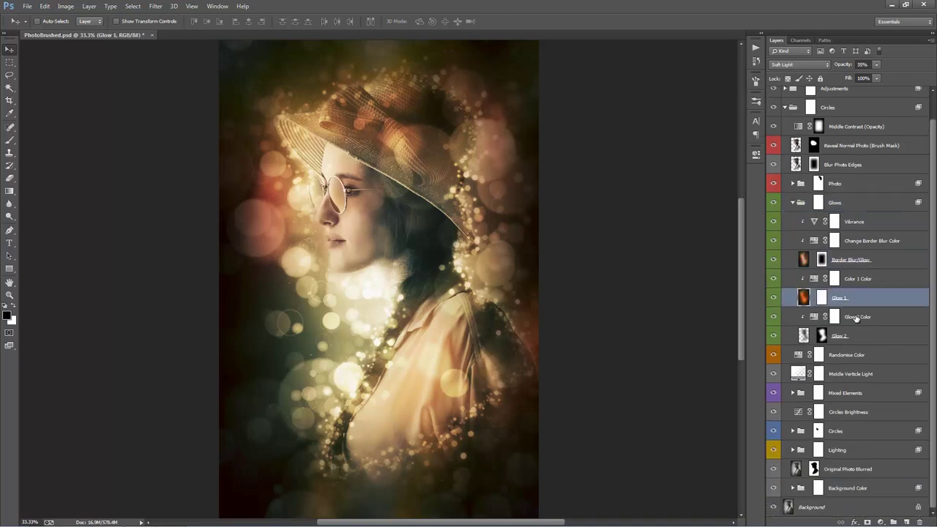
pyautogui.click(856, 334)
pyautogui.click(860, 302)
pyautogui.click(866, 261)
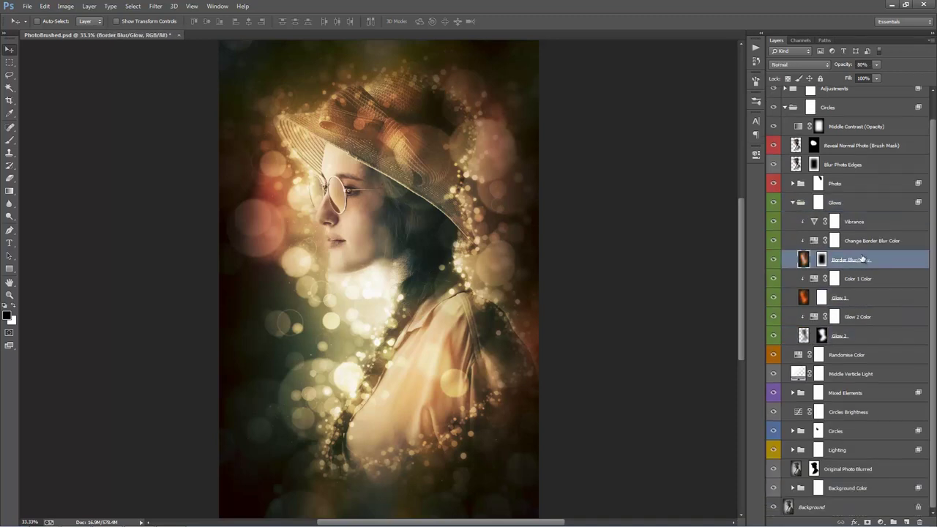
pyautogui.keyDown('ctrl'); pyautogui.click(868, 300); pyautogui.keyUp('ctrl')
pyautogui.click(852, 262)
pyautogui.keyDown('ctrl'); pyautogui.click(869, 298); pyautogui.keyUp('ctrl')
pyautogui.keyDown('ctrl'); pyautogui.click(864, 335); pyautogui.keyUp('ctrl')
pyautogui.click(858, 298)
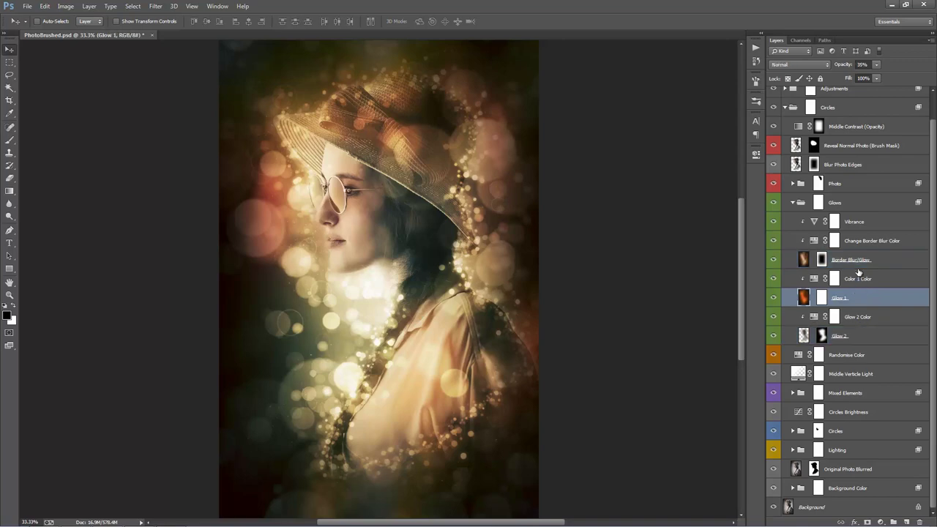
# Try different opacities on the Border Blur/Glow layer, ending at 63%.
pyautogui.click(859, 277)
pyautogui.click(857, 265)
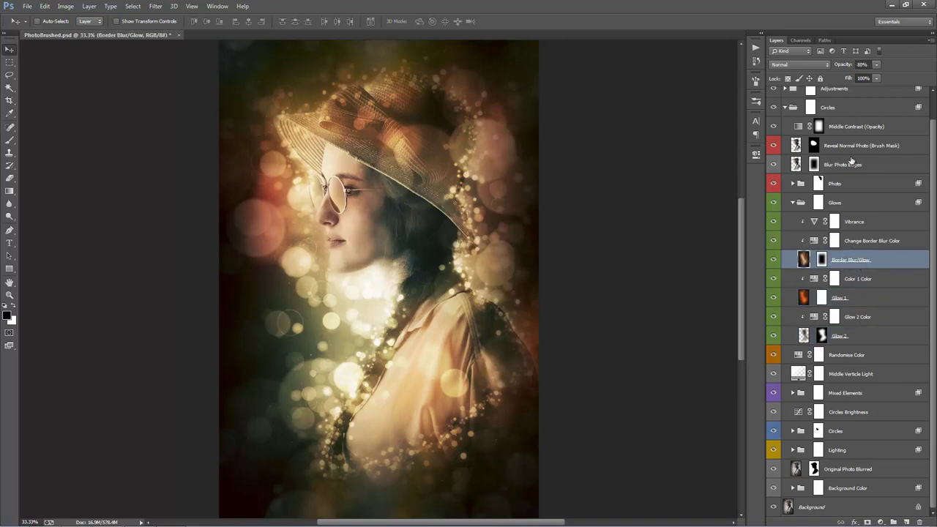
pyautogui.moveTo(842, 66); pyautogui.dragTo(165, 102)
pyautogui.write('100')
pyautogui.press('Return')
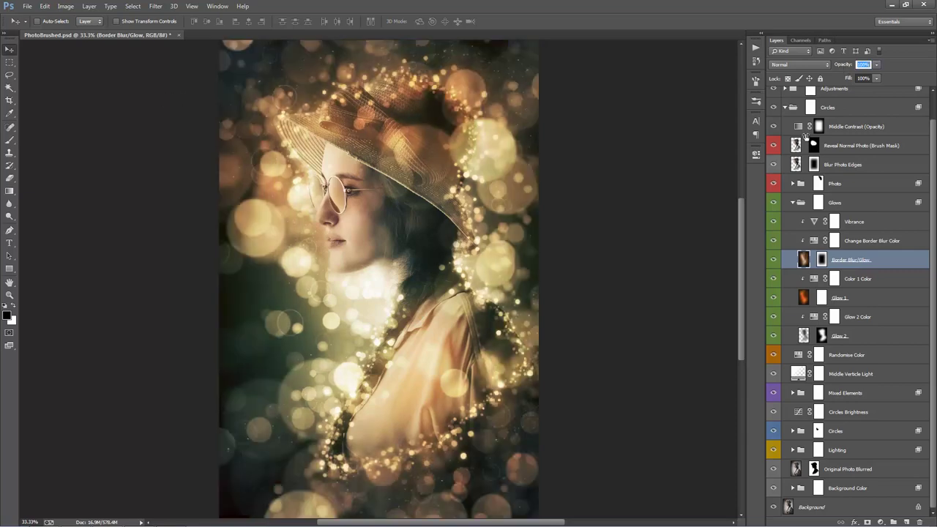
pyautogui.moveTo(842, 65); pyautogui.dragTo(223, 145)
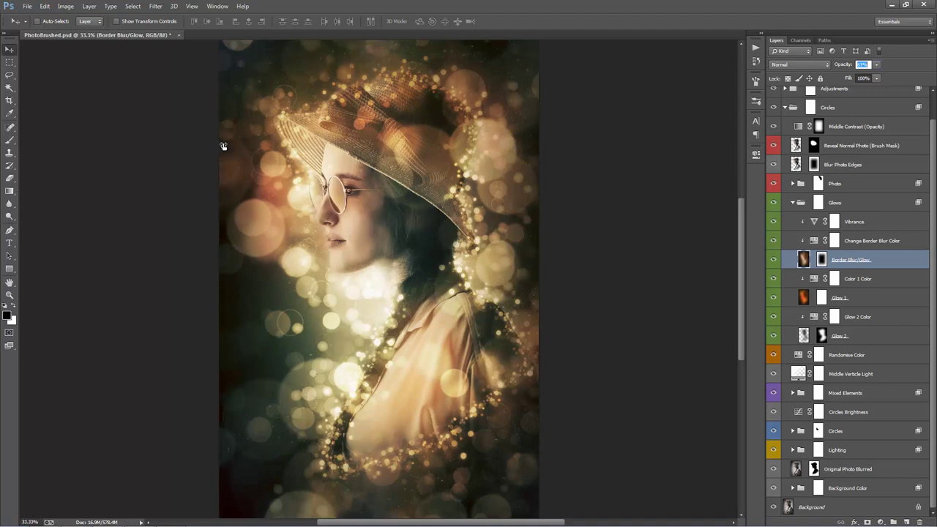
pyautogui.press('Return')
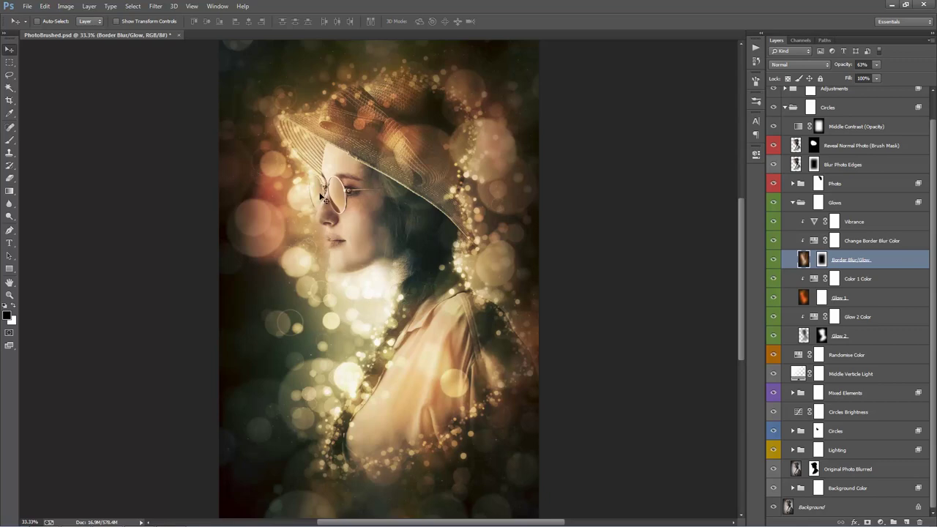
# Try stronger opacities on the Border Blur/Glow layer, first 100% and finally 79%.
pyautogui.click(848, 66)
pyautogui.moveTo(849, 67); pyautogui.dragTo(862, 68)
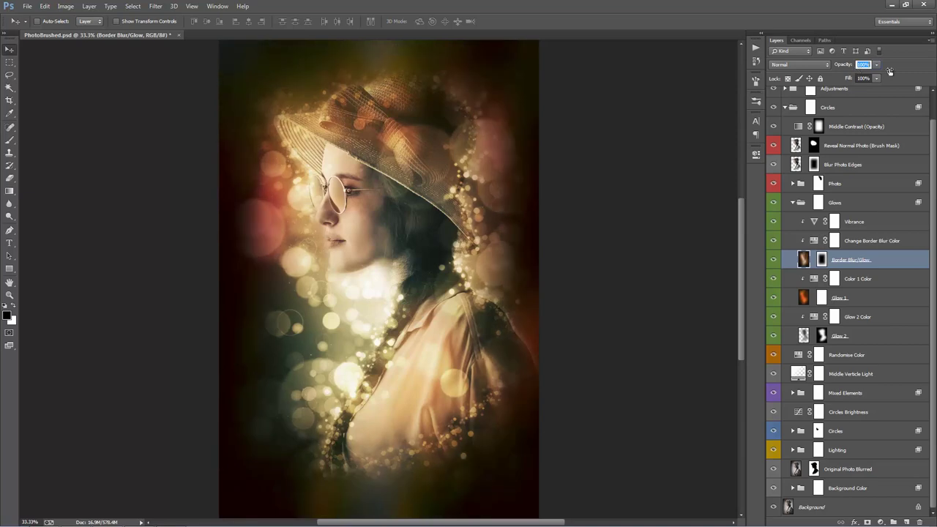
pyautogui.click(693, 104)
pyautogui.click(841, 67)
pyautogui.press('Up')
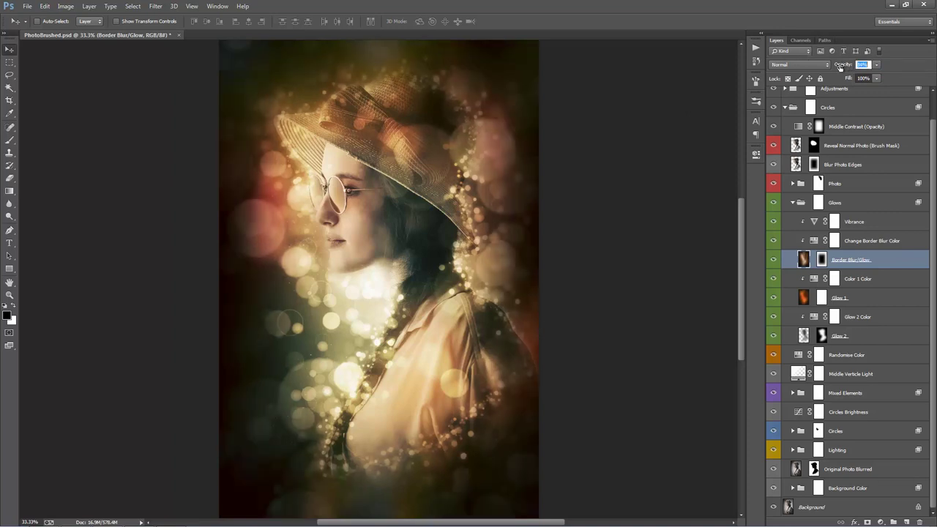
pyautogui.press('Return')
pyautogui.click(842, 67)
pyautogui.press('Return')
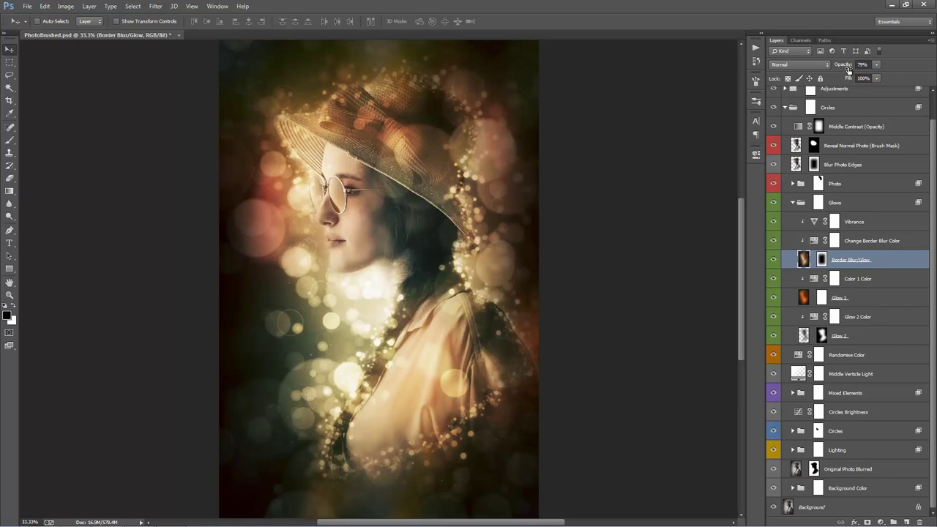
# Set the Border Blur/Glow layer's opacity to 69%.
pyautogui.click(847, 68)
pyautogui.write('69')
pyautogui.press('Return')
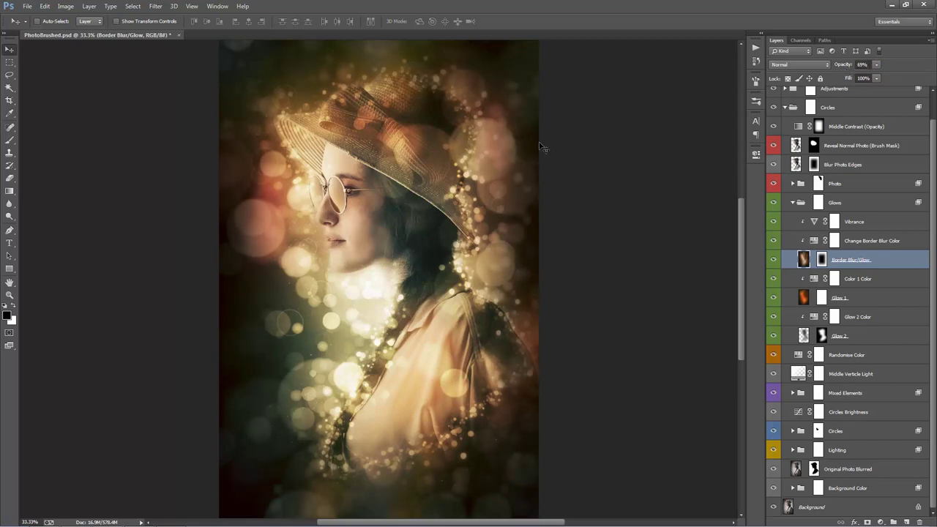
# Examine the Vibrance and Change Border Blur Color adjustments above Border Blur/Glow, including the Vibrance adjustment's settings.
pyautogui.click(861, 208)
pyautogui.click(863, 219)
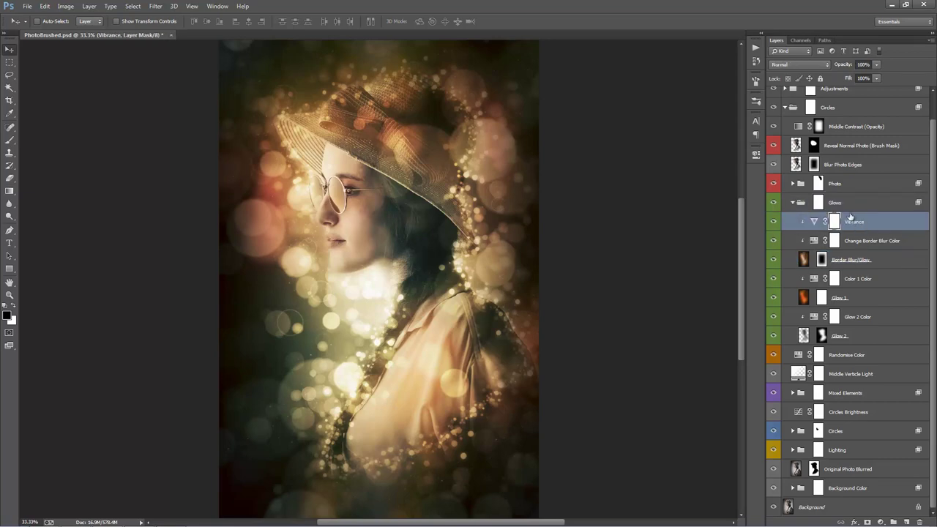
pyautogui.click(862, 241)
pyautogui.click(864, 265)
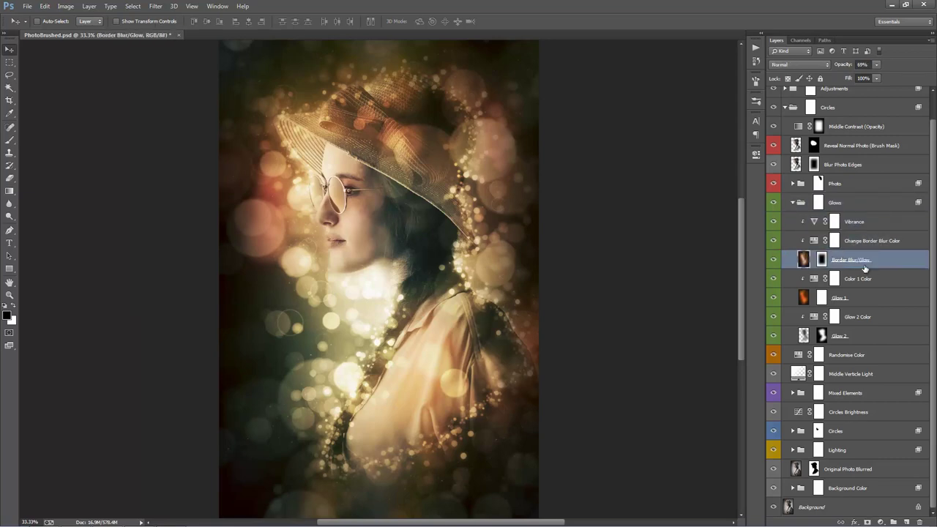
pyautogui.click(868, 240)
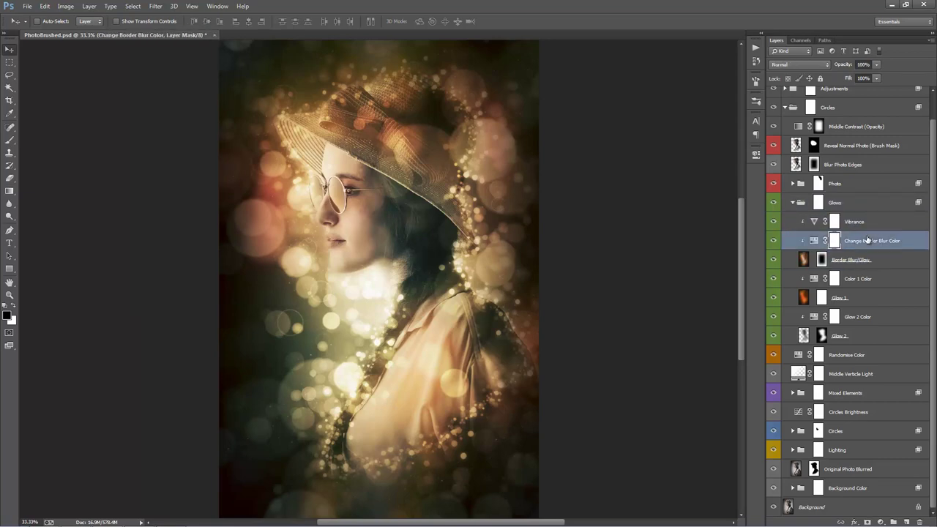
pyautogui.click(815, 223)
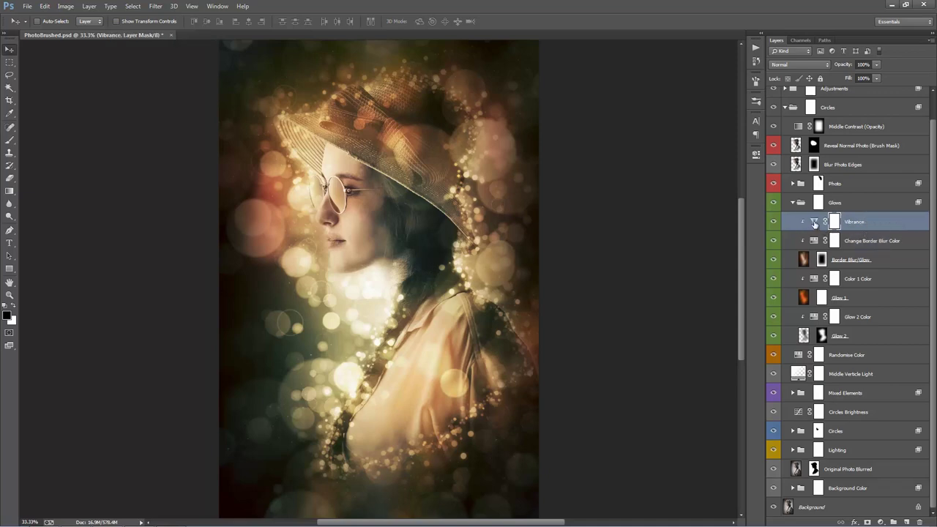
pyautogui.doubleClick(815, 222)
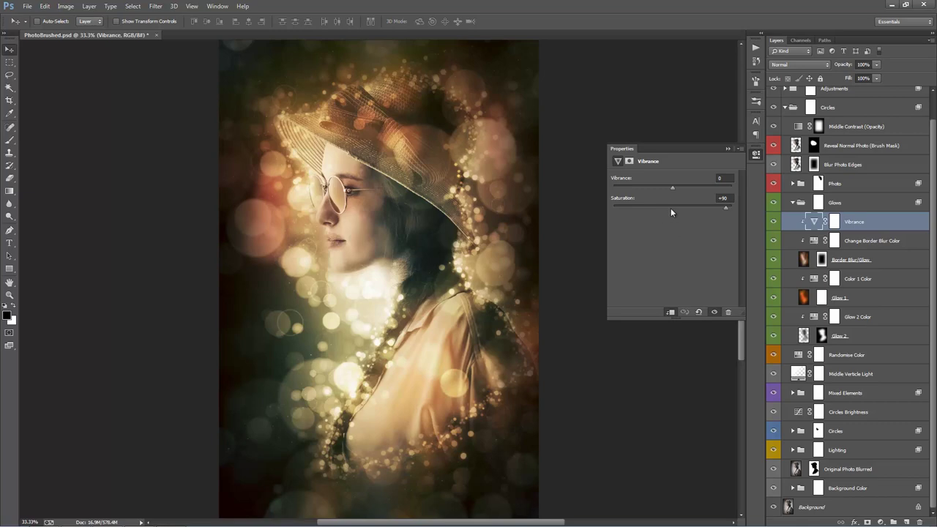
pyautogui.click(727, 151)
# Set the Change Border Blur Color adjustment's hue to -20 and saturation to +13.
pyautogui.click(871, 244)
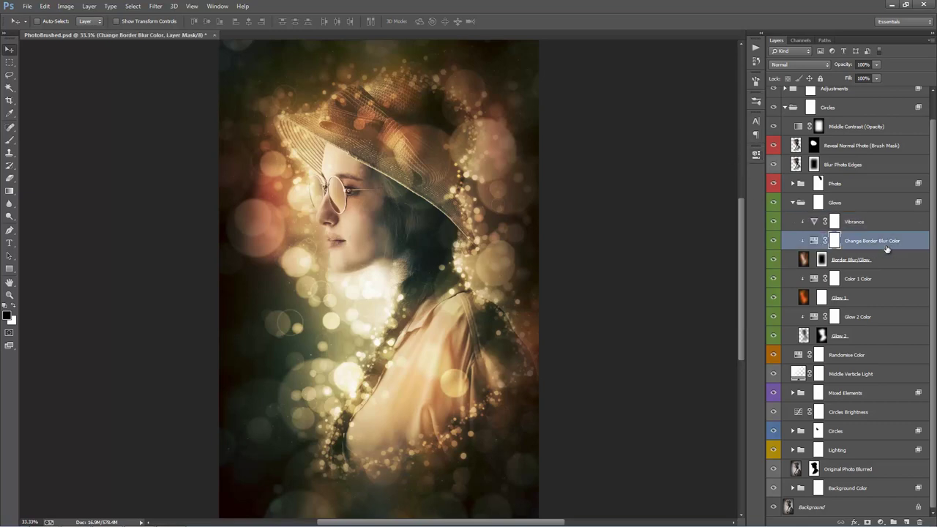
pyautogui.doubleClick(815, 241)
pyautogui.moveTo(672, 218); pyautogui.dragTo(613, 224)
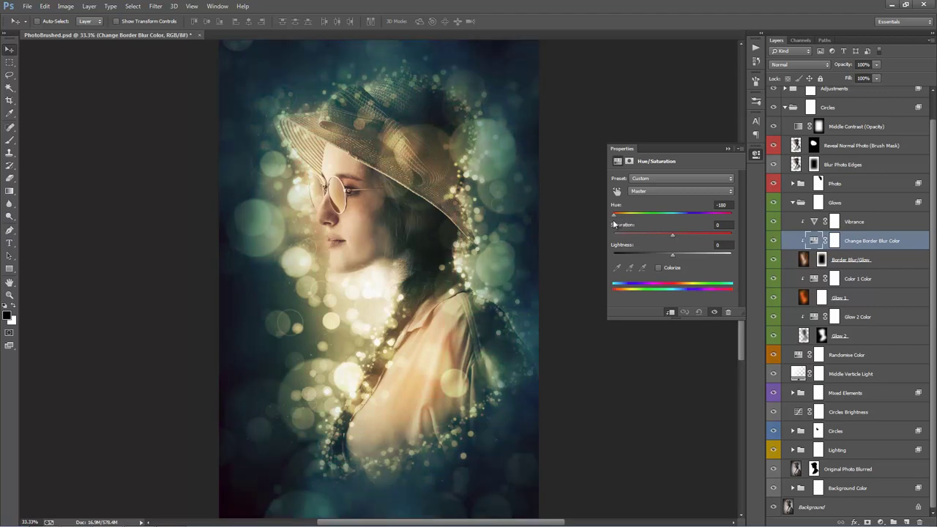
pyautogui.moveTo(614, 224); pyautogui.dragTo(688, 235)
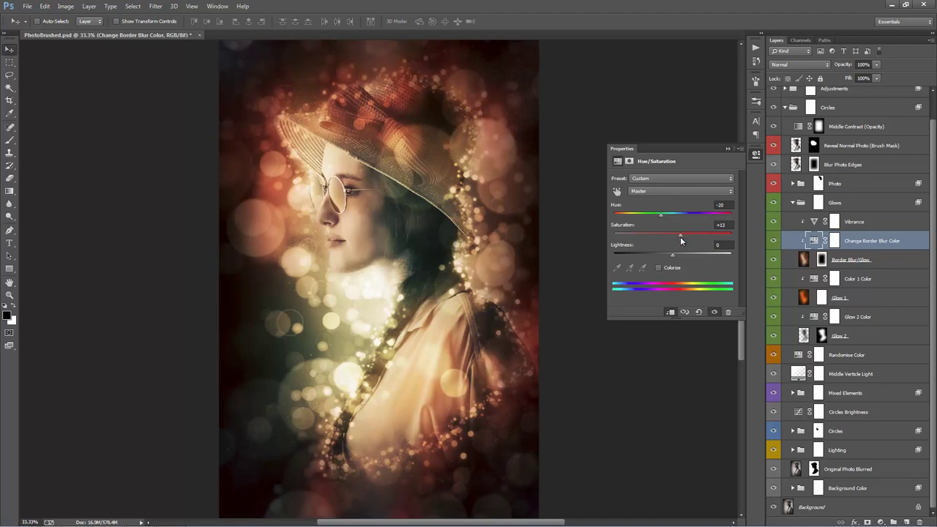
pyautogui.click(728, 149)
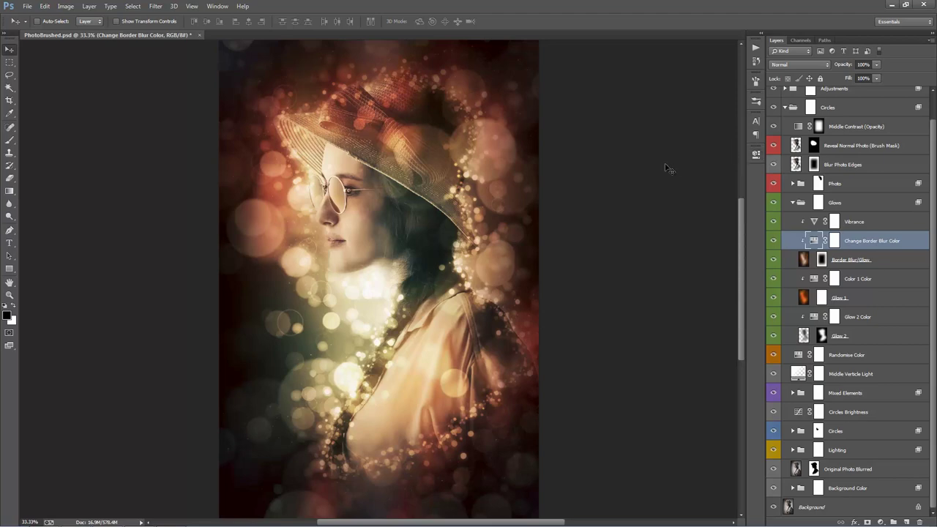
# Compare the image with Glow 1 hidden and shown, and set the Color 1 Color adjustment's hue to -43.
pyautogui.click(806, 297)
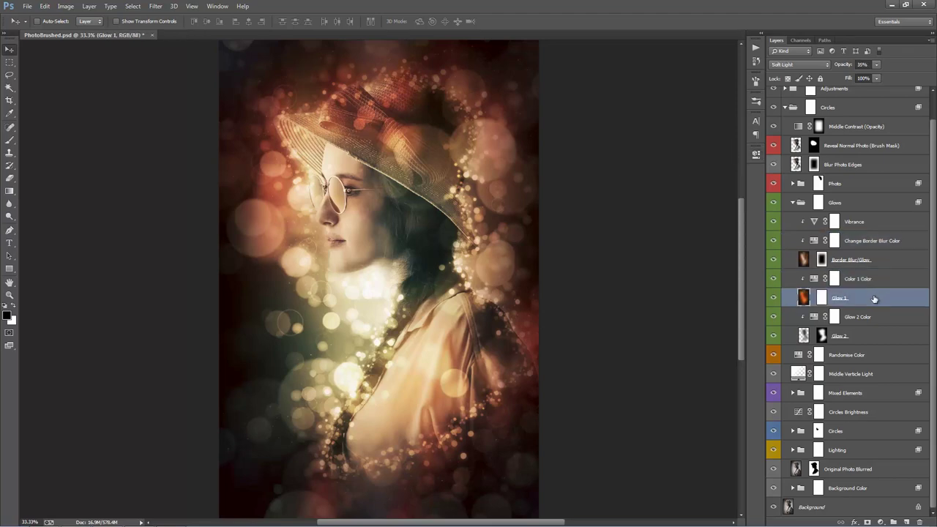
pyautogui.click(775, 298)
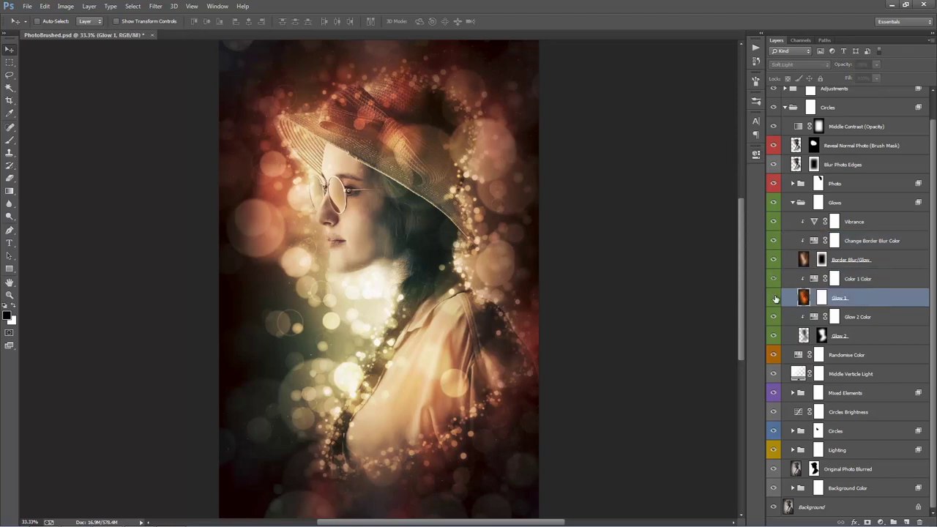
pyautogui.click(774, 298)
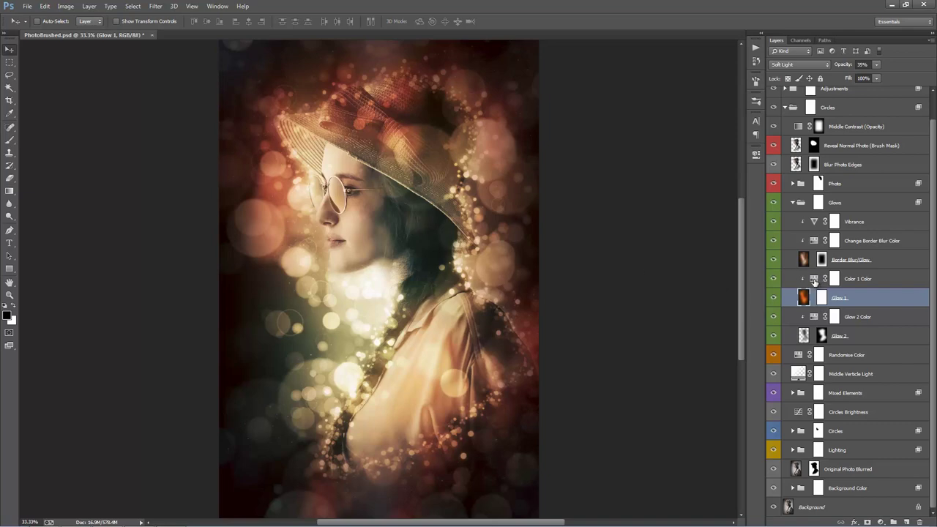
pyautogui.click(815, 282)
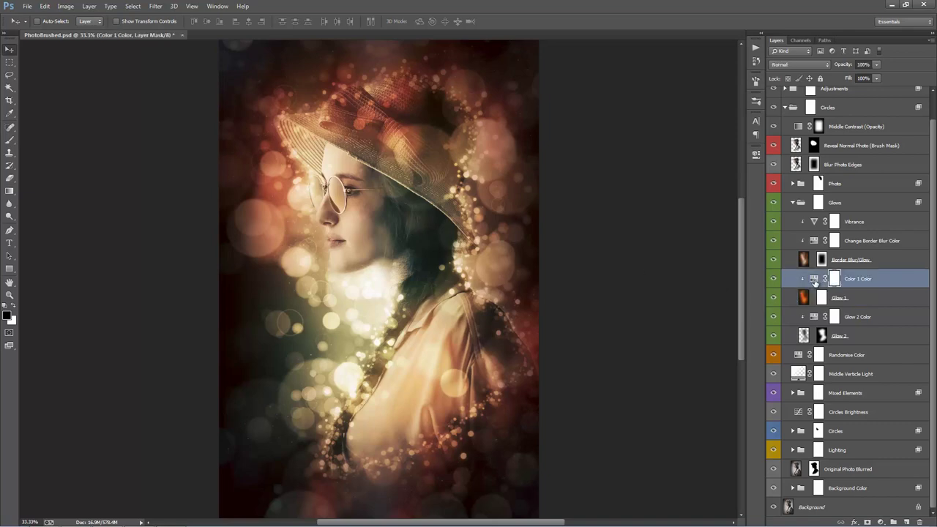
pyautogui.doubleClick(815, 281)
pyautogui.moveTo(673, 216); pyautogui.dragTo(649, 221)
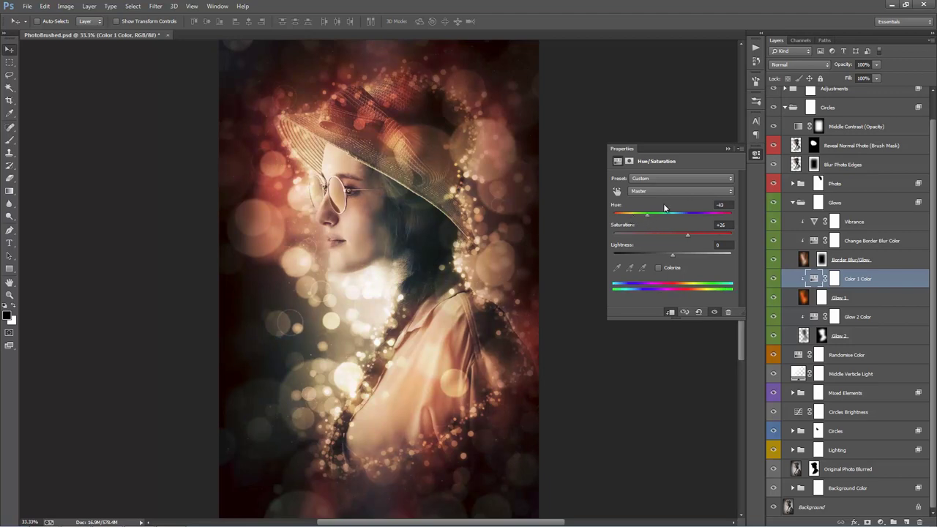
pyautogui.click(728, 148)
# Raise the Border Blur/Glow layer's opacity to 81%.
pyautogui.click(870, 265)
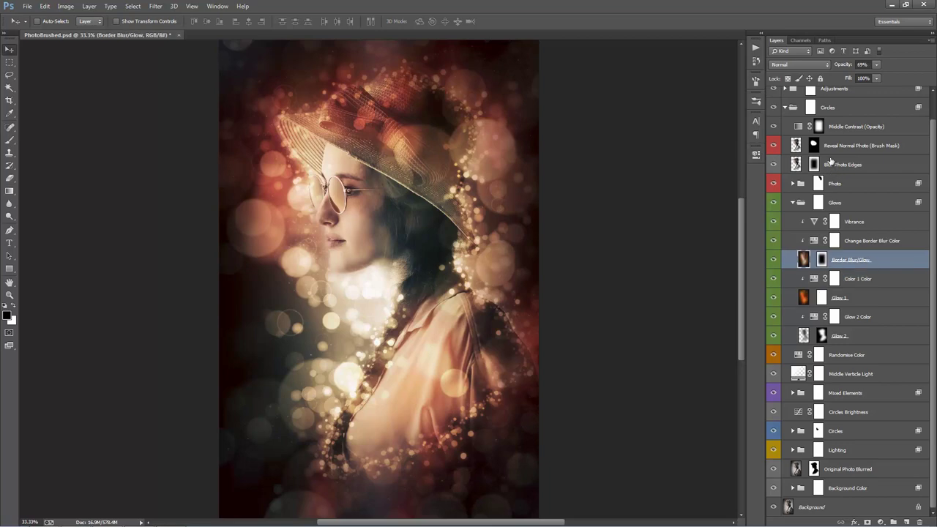
pyautogui.click(847, 65)
pyautogui.press('Return')
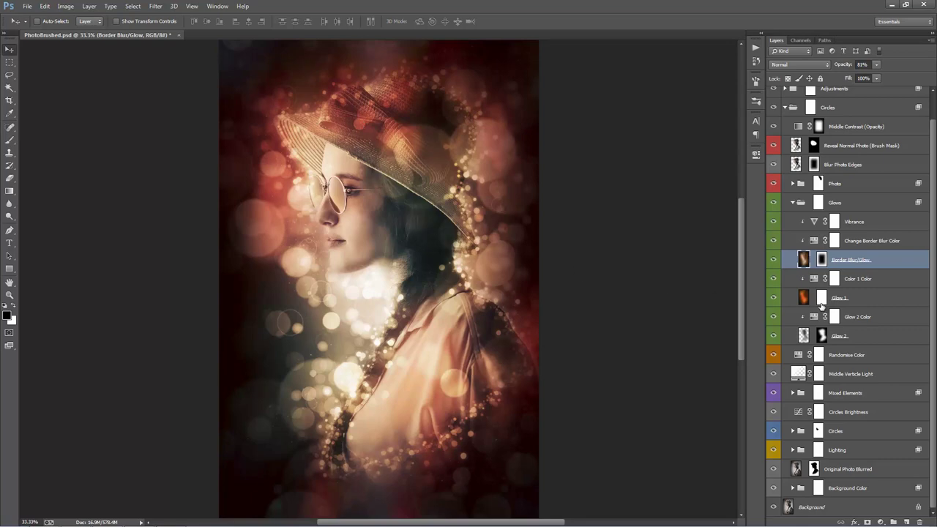
# Set the hue of the Glow 2 Color adjustment above the Glow 2 layer to +2.
pyautogui.click(861, 336)
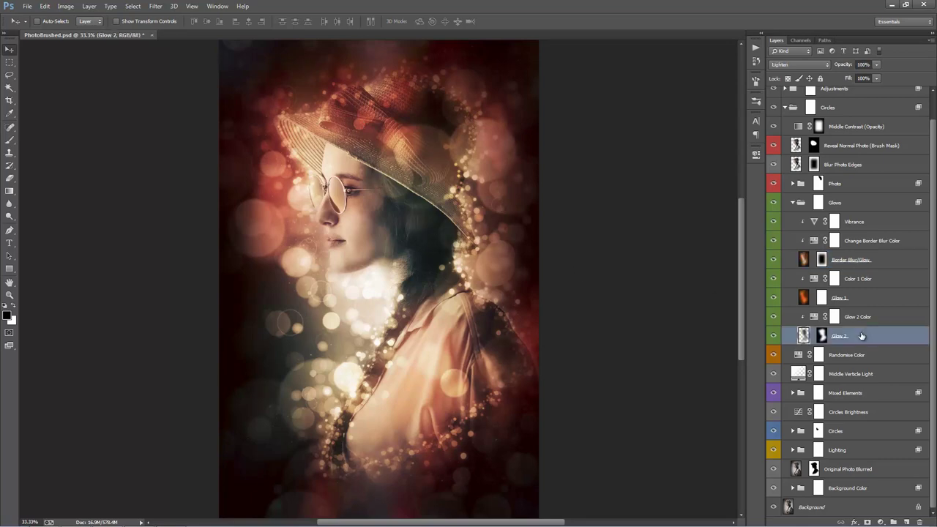
pyautogui.doubleClick(815, 316)
pyautogui.moveTo(674, 217)
pyautogui.mouseDown()
pyautogui.moveTo(691, 220)
pyautogui.moveTo(617, 217)
pyautogui.moveTo(675, 222)
pyautogui.mouseUp()
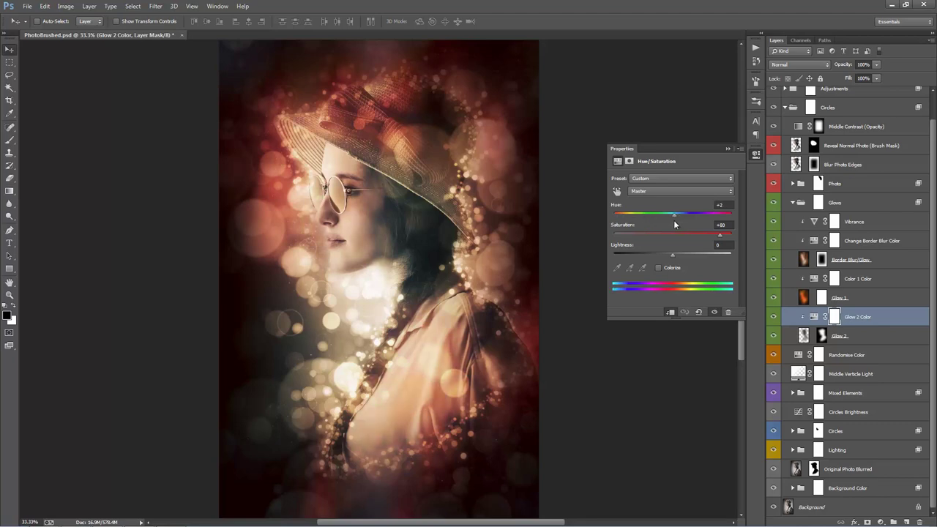
pyautogui.click(728, 149)
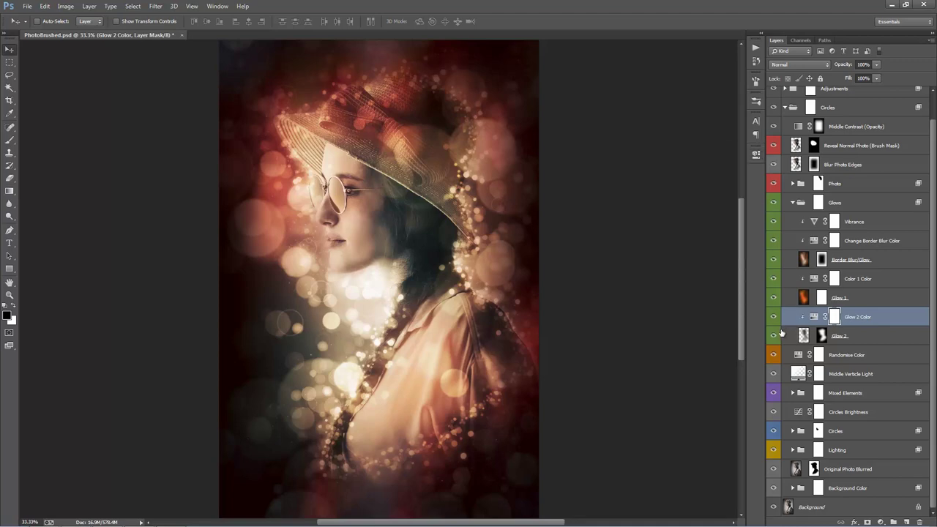
# Compare the image with Glow 2 hidden and shown, review the Glows layers, and collapse the Glows group.
pyautogui.click(774, 335)
pyautogui.click(777, 335)
pyautogui.click(777, 334)
pyautogui.click(856, 210)
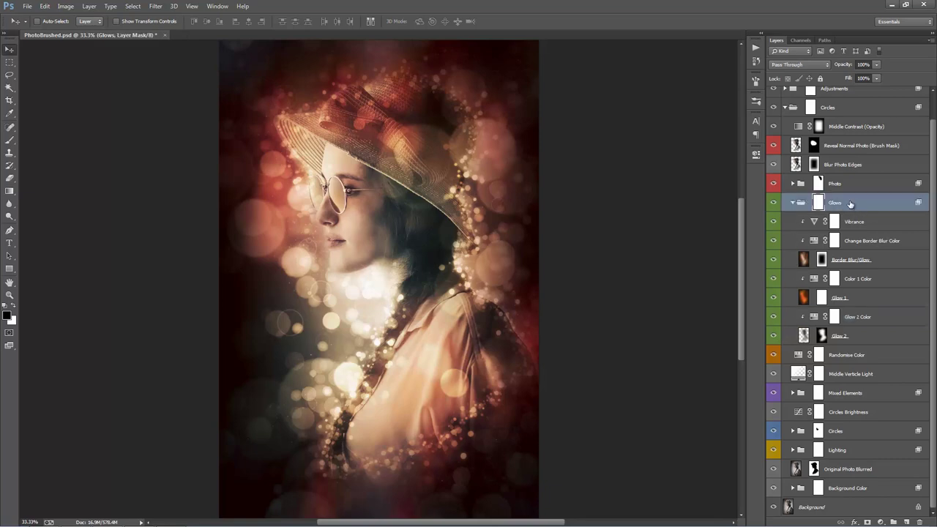
pyautogui.click(841, 265)
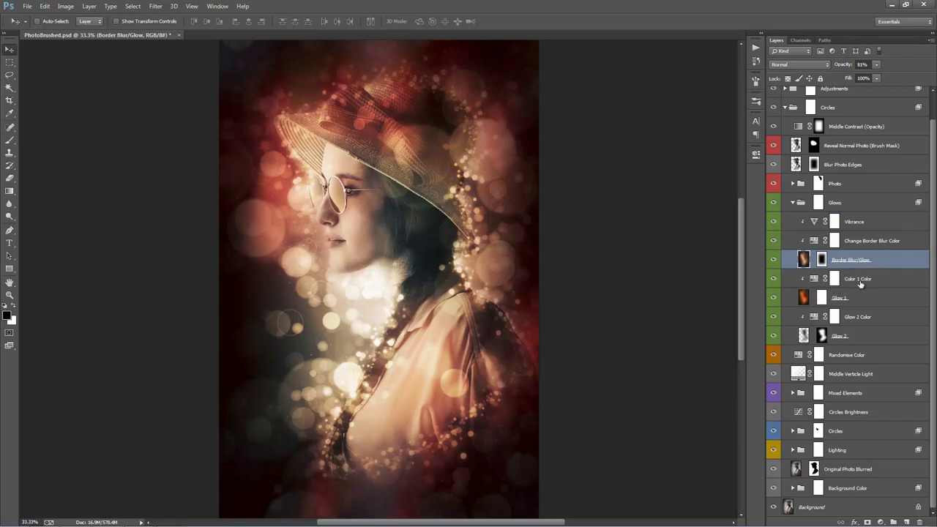
pyautogui.click(814, 281)
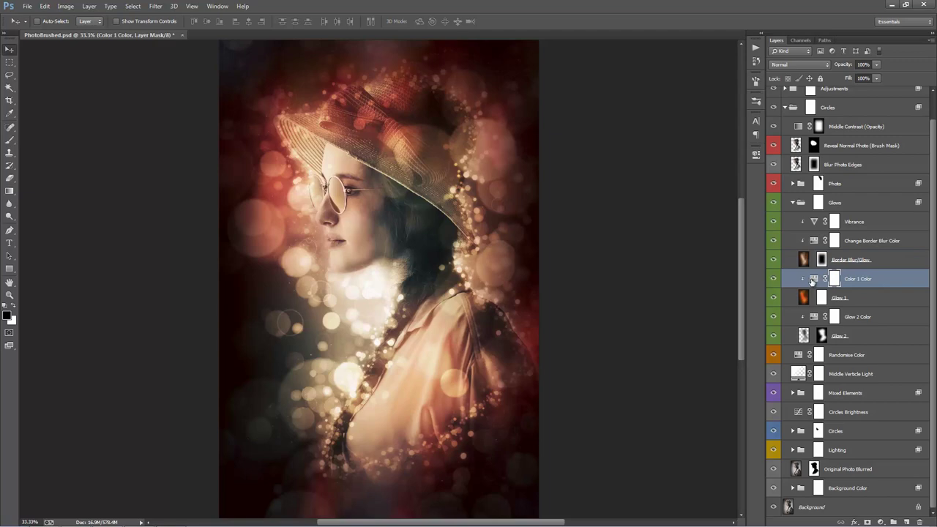
pyautogui.click(792, 202)
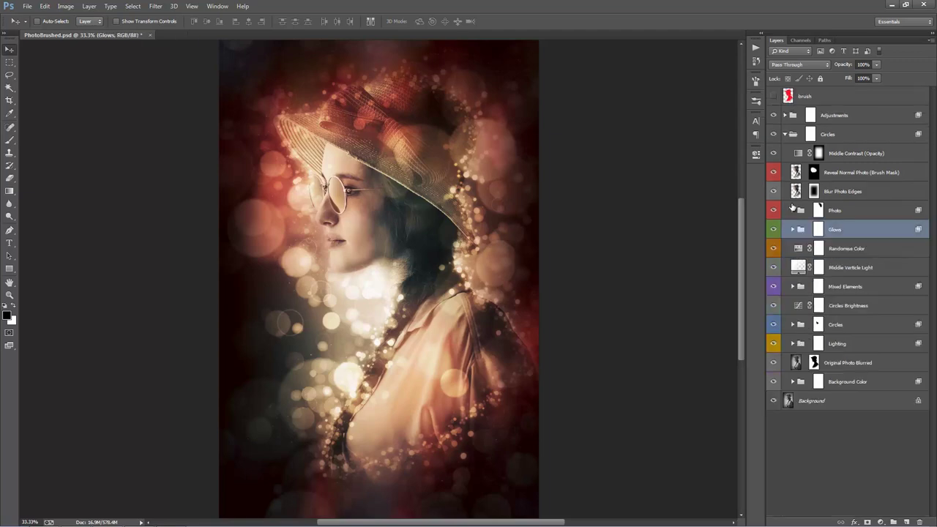
# Set the Randomise Color adjustment's hue to -22 and fine-tune its saturation.
pyautogui.click(896, 248)
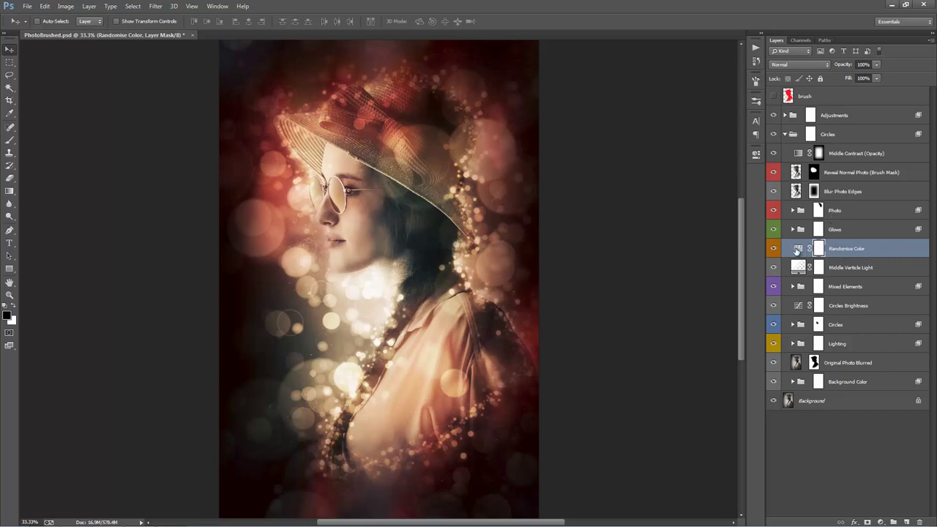
pyautogui.doubleClick(797, 250)
pyautogui.moveTo(673, 215)
pyautogui.mouseDown()
pyautogui.moveTo(741, 227)
pyautogui.moveTo(623, 220)
pyautogui.moveTo(673, 220)
pyautogui.moveTo(660, 225)
pyautogui.mouseUp()
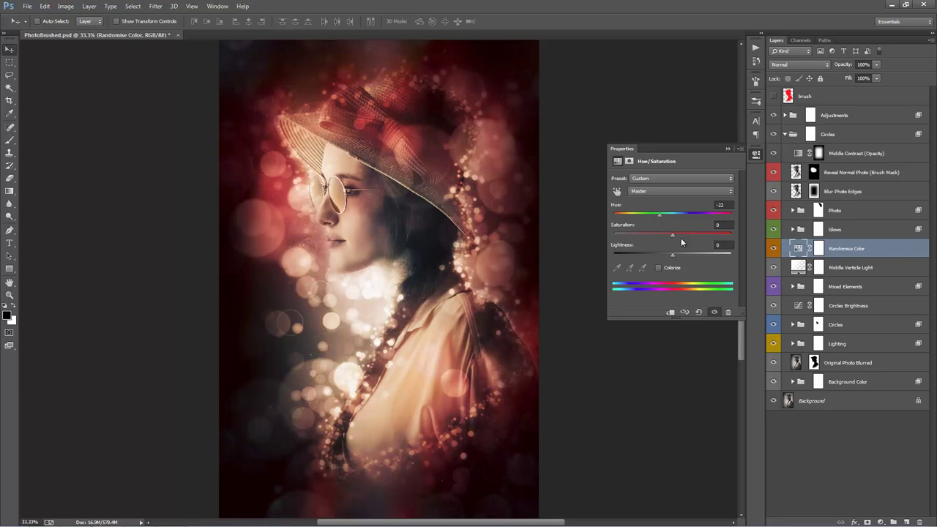
pyautogui.moveTo(674, 236)
pyautogui.mouseDown()
pyautogui.moveTo(729, 238)
pyautogui.moveTo(632, 236)
pyautogui.moveTo(676, 243)
pyautogui.mouseUp()
pyautogui.click(727, 149)
# Set the Middle Verticle Light layer's gradient angle to -167.01° and its opacity to 29%.
pyautogui.click(858, 268)
pyautogui.click(774, 268)
pyautogui.click(773, 269)
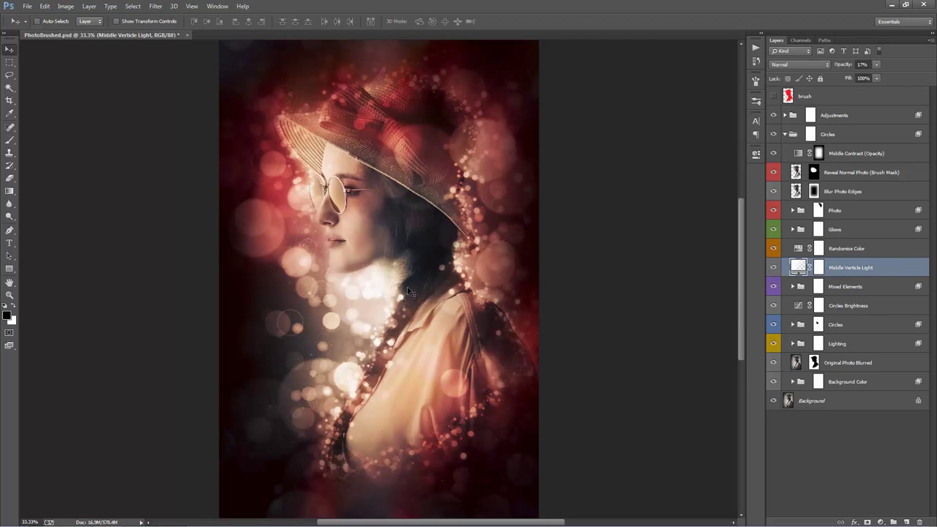
pyautogui.doubleClick(798, 267)
pyautogui.moveTo(687, 141); pyautogui.dragTo(681, 132)
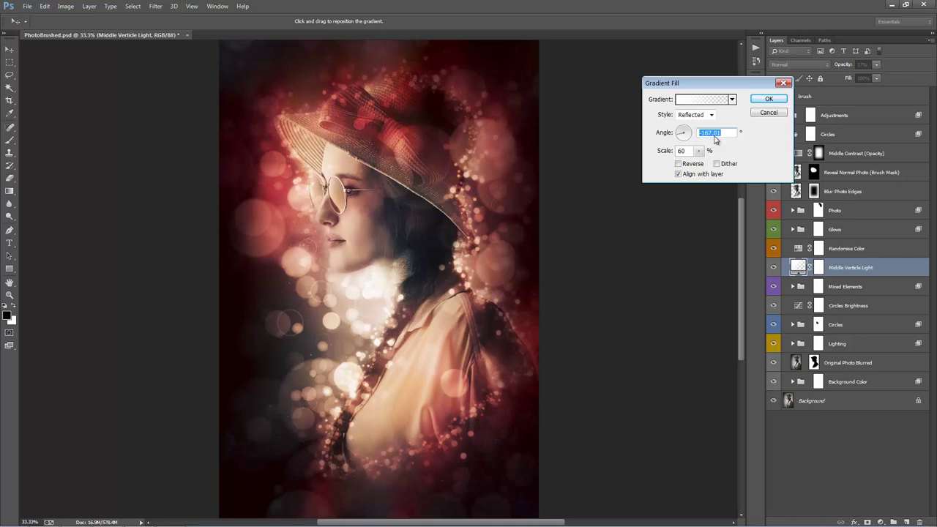
pyautogui.click(769, 99)
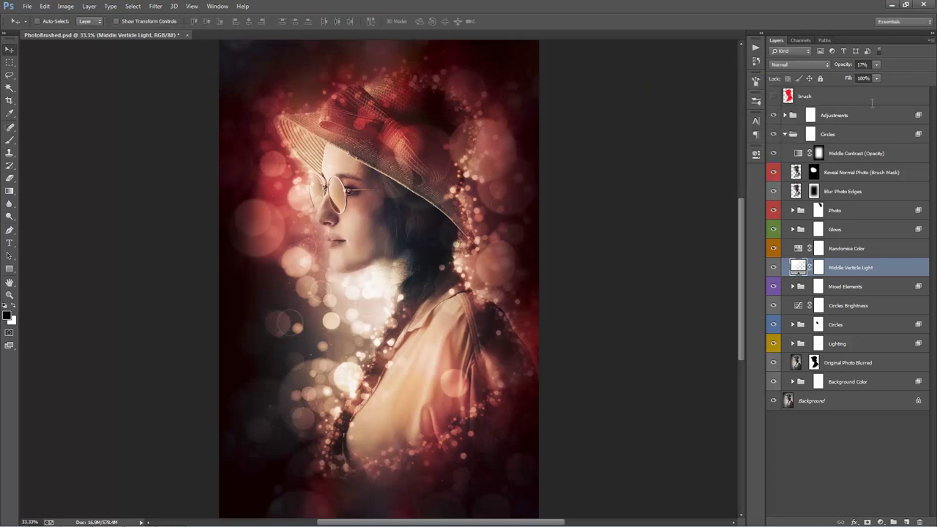
pyautogui.moveTo(839, 66)
pyautogui.mouseDown()
pyautogui.moveTo(854, 66)
pyautogui.moveTo(846, 69)
pyautogui.mouseUp()
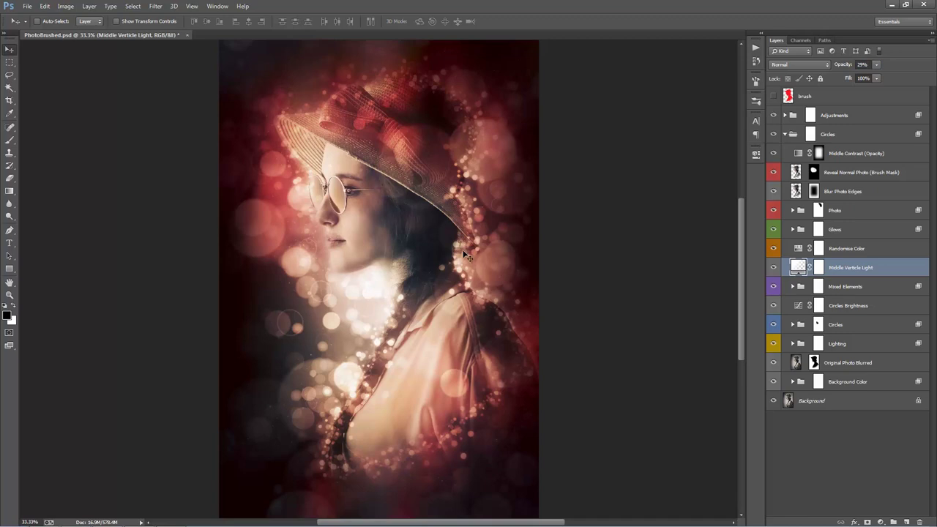
# Expand the Mixed Elements group and toggle the Smoke layer's visibility to compare the image with and without it.
pyautogui.click(875, 288)
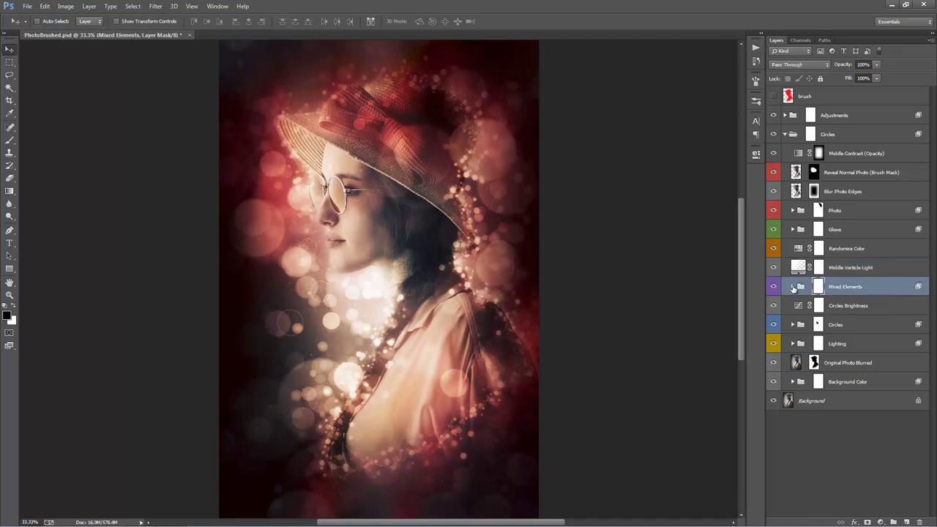
pyautogui.click(793, 287)
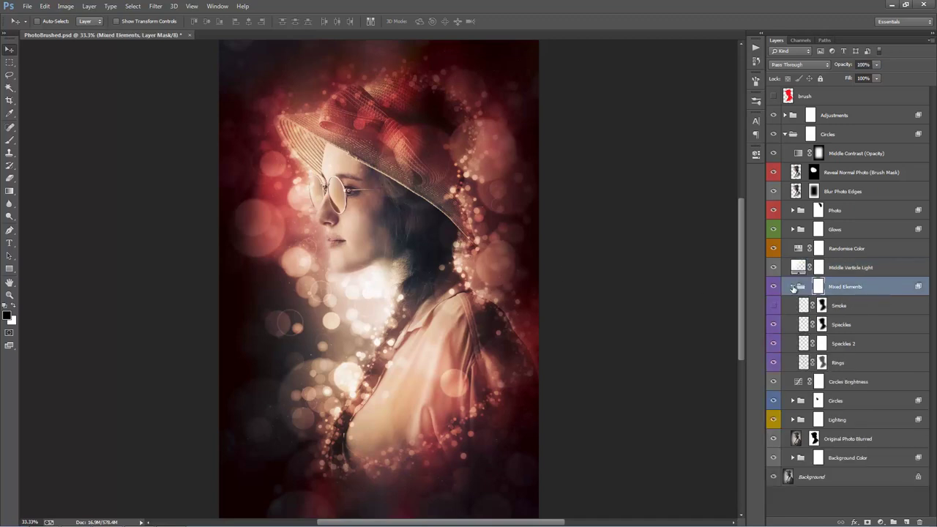
pyautogui.click(844, 308)
pyautogui.click(775, 307)
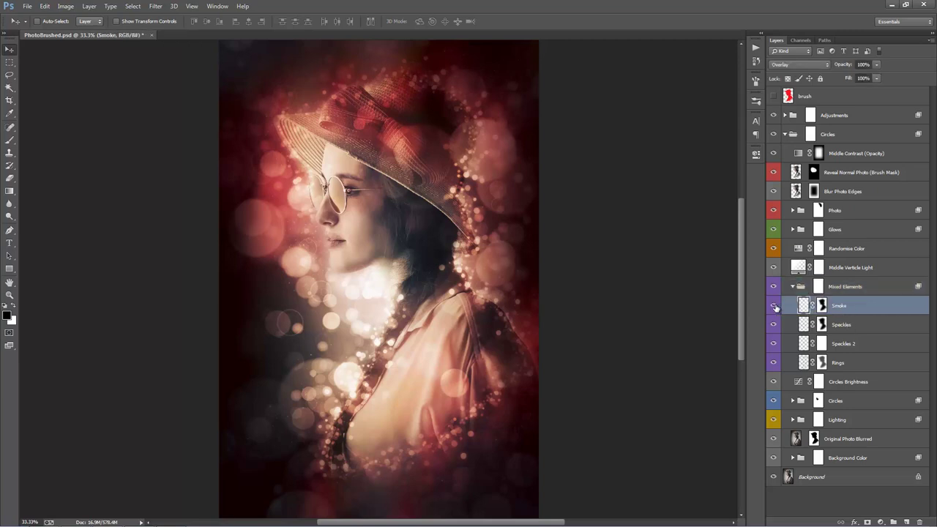
pyautogui.click(775, 306)
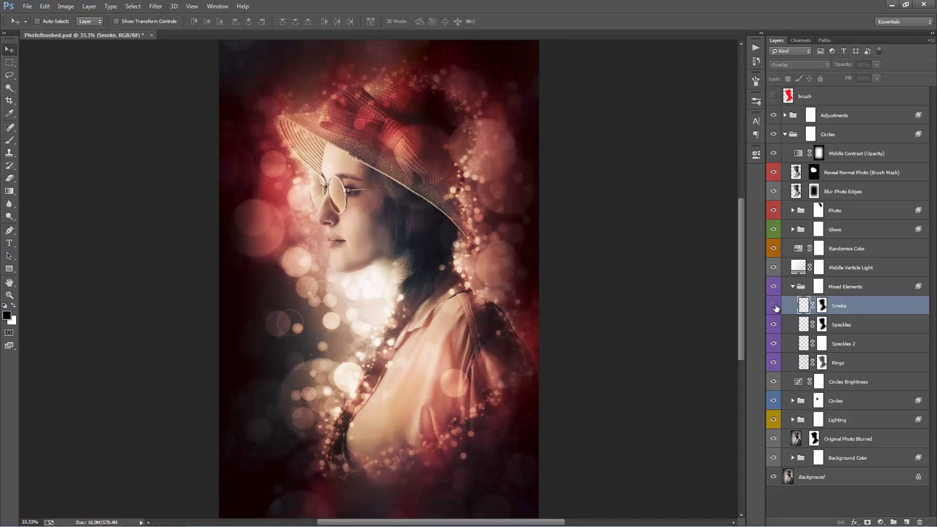
pyautogui.click(775, 306)
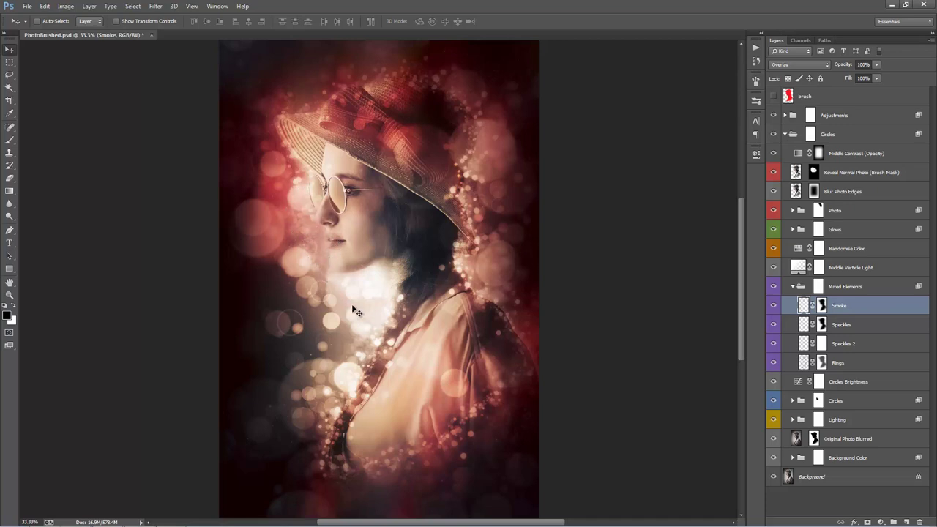
pyautogui.click(774, 305)
pyautogui.click(773, 306)
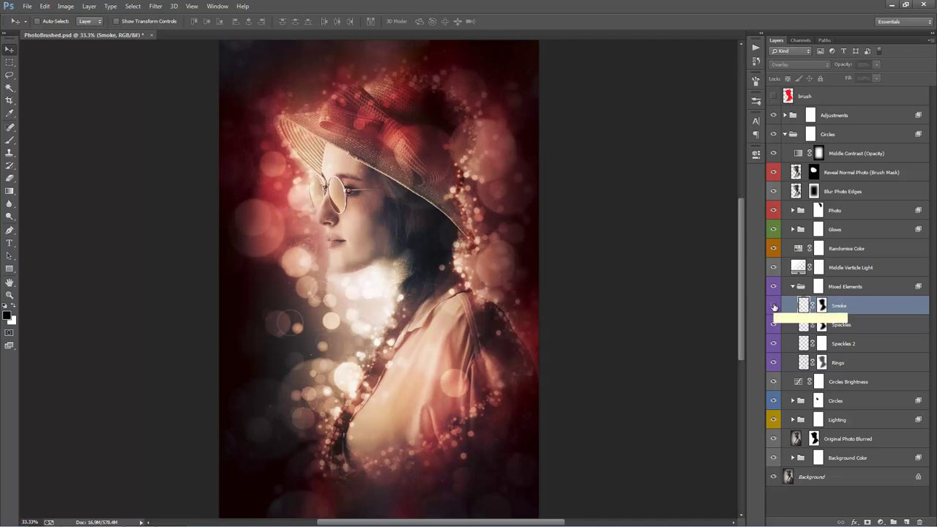
# Hide the Smoke, Speckles and Speckles 2 layers in the Mixed Elements group.
pyautogui.click(774, 306)
pyautogui.click(870, 326)
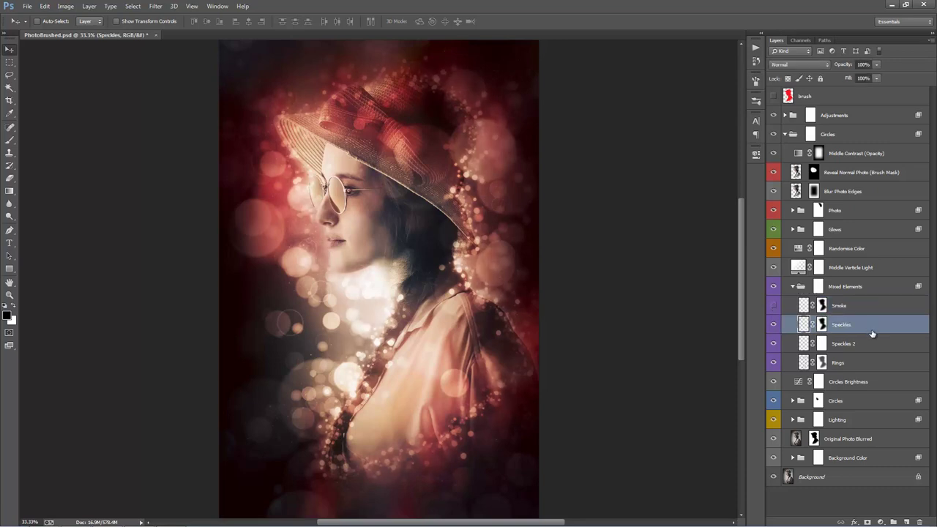
pyautogui.keyDown('shift'); pyautogui.click(873, 344); pyautogui.keyUp('shift')
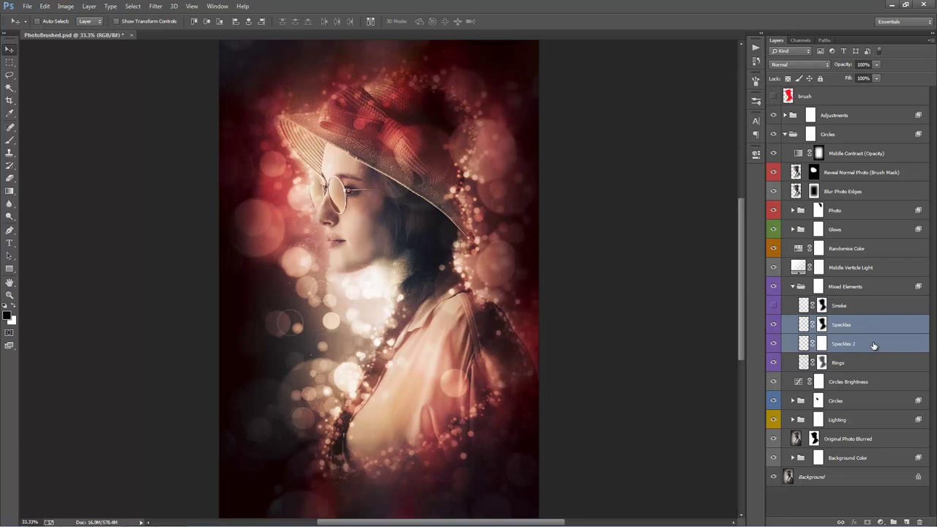
pyautogui.moveTo(774, 345)
pyautogui.mouseDown()
pyautogui.moveTo(775, 325)
pyautogui.moveTo(776, 348)
pyautogui.mouseUp()
pyautogui.moveTo(774, 344)
pyautogui.mouseDown()
pyautogui.moveTo(772, 329)
pyautogui.moveTo(775, 343)
pyautogui.mouseUp()
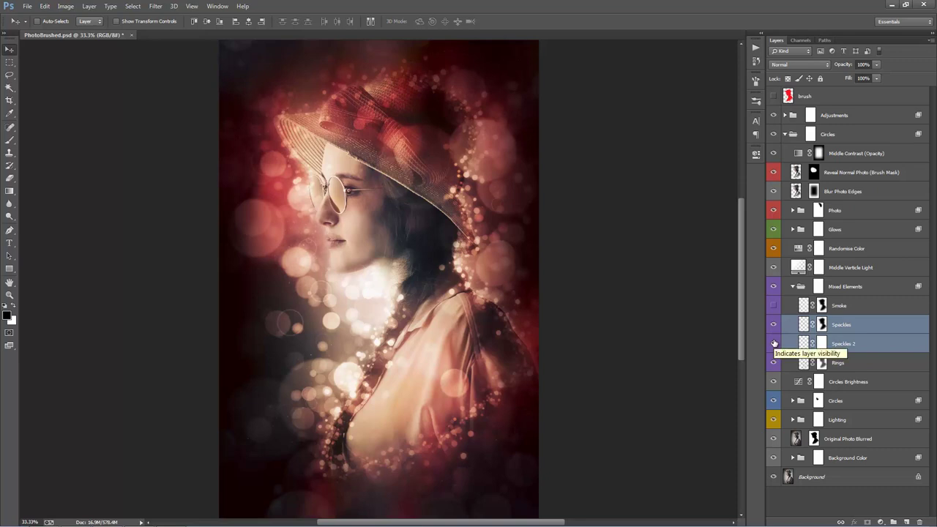
pyautogui.moveTo(775, 343); pyautogui.dragTo(775, 336)
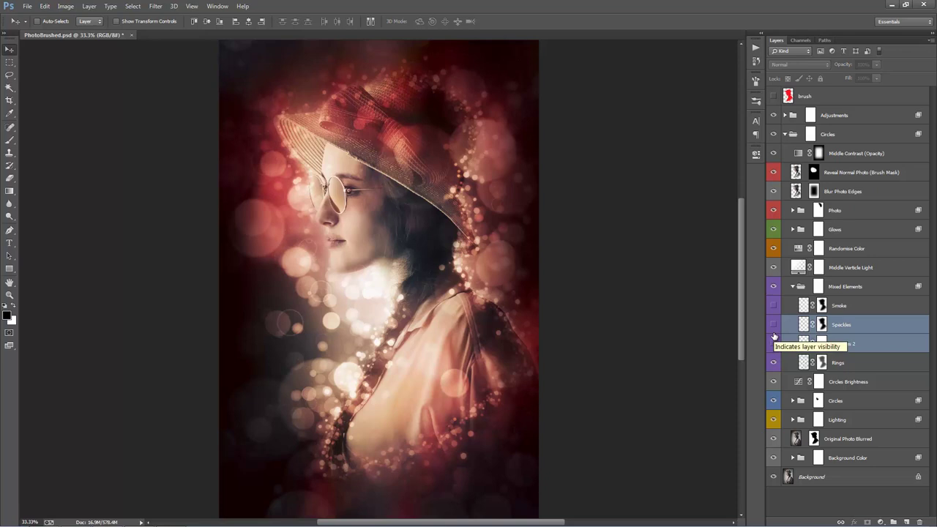
pyautogui.click(879, 332)
pyautogui.click(873, 343)
# Toggle the Rings layer's visibility to compare the image with and without the rings.
pyautogui.click(861, 364)
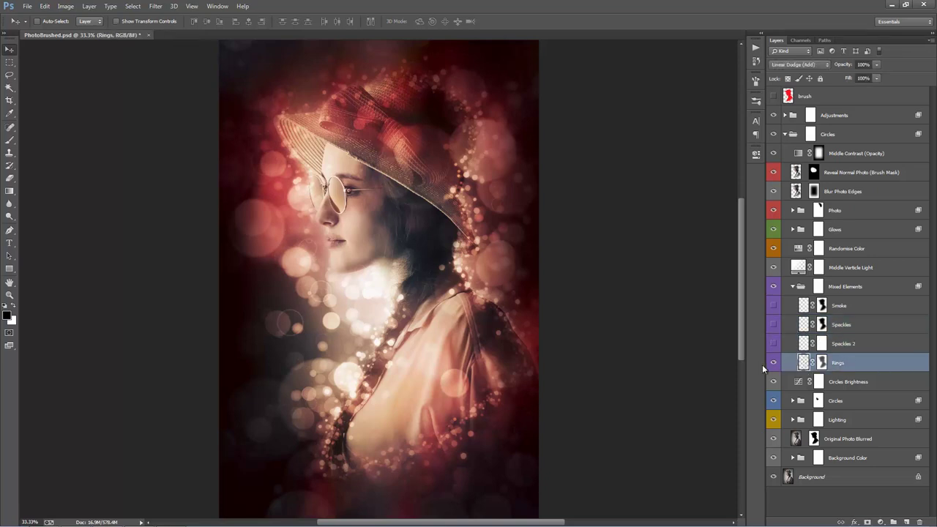
pyautogui.click(771, 365)
pyautogui.click(771, 366)
pyautogui.click(774, 364)
pyautogui.click(774, 363)
# Try duplicating the Rings layer and moving the copy higher in the image, and return to the single Rings layer.
pyautogui.hotkey('ctrl', 'j')
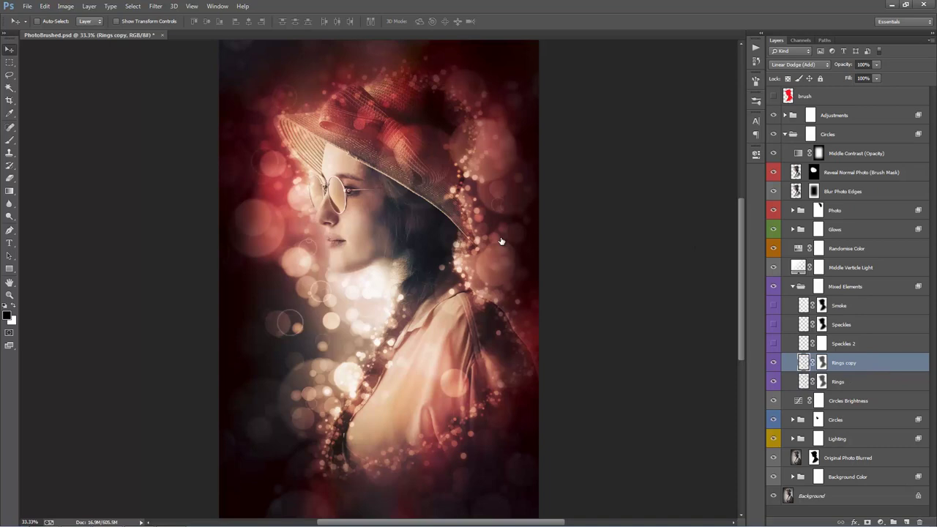
pyautogui.moveTo(300, 304); pyautogui.dragTo(319, 225)
pyautogui.hotkey('ctrl', 'e')
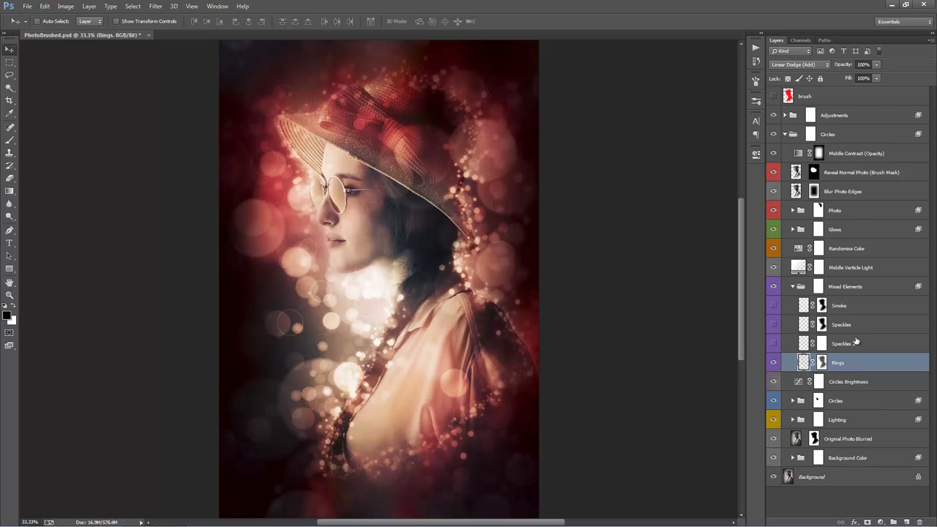
# Collapse the Mixed Elements group and adjust a midtone point on the Circles Brightness layer's RGB curve.
pyautogui.click(793, 287)
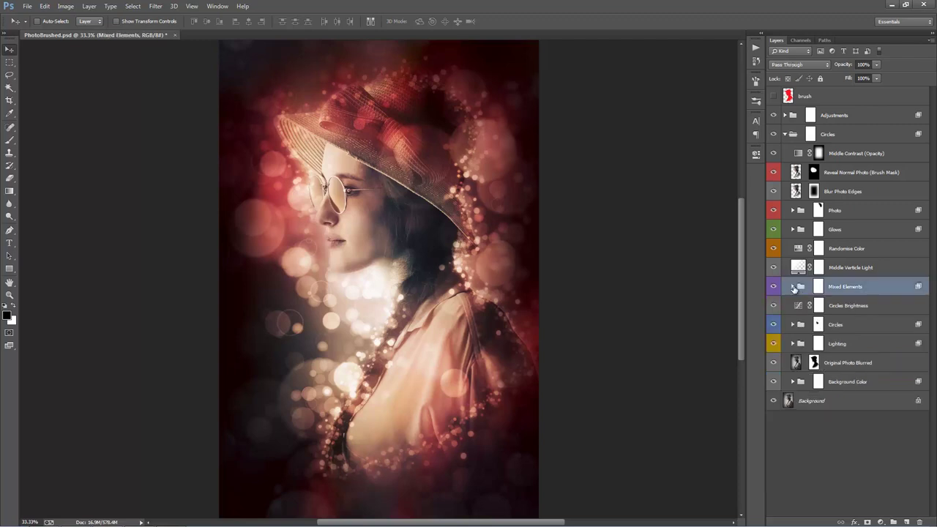
pyautogui.click(865, 311)
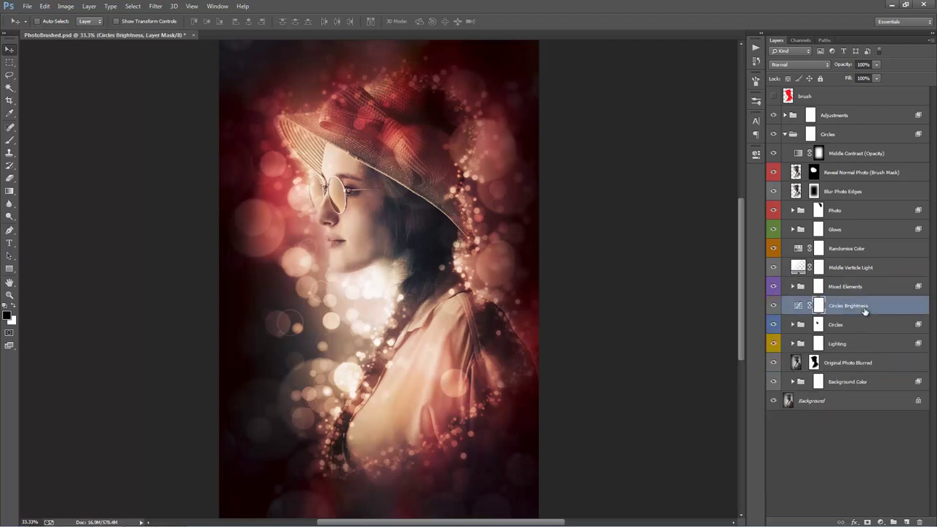
pyautogui.doubleClick(797, 305)
pyautogui.click(680, 250)
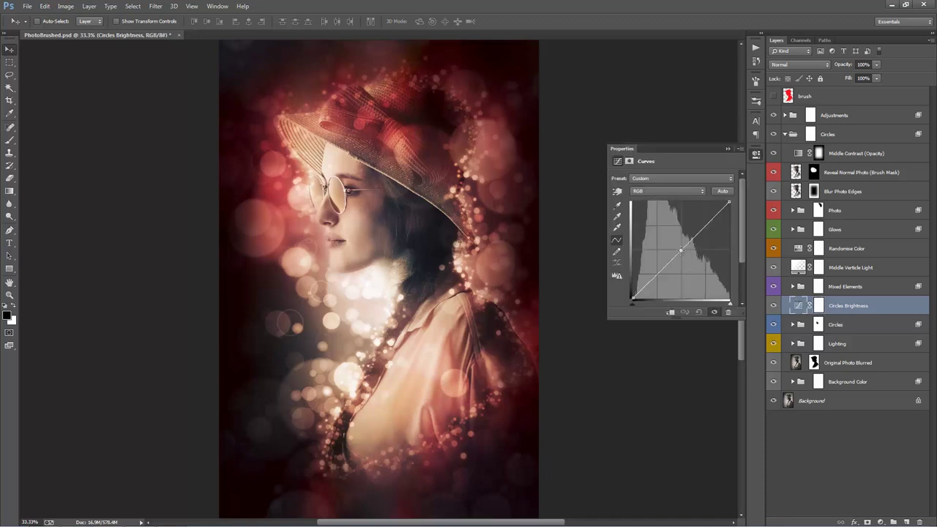
pyautogui.moveTo(681, 251)
pyautogui.mouseDown()
pyautogui.moveTo(689, 257)
pyautogui.moveTo(681, 250)
pyautogui.mouseUp()
pyautogui.click(729, 148)
# Compare the image with and without the Circles subgroup, and expand it to show its layers.
pyautogui.click(835, 325)
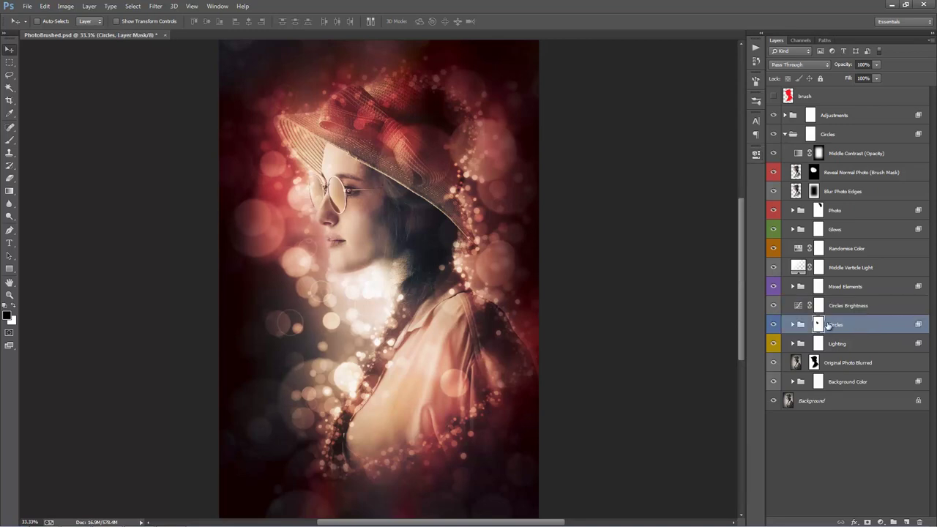
pyautogui.click(774, 324)
pyautogui.click(774, 325)
pyautogui.click(793, 325)
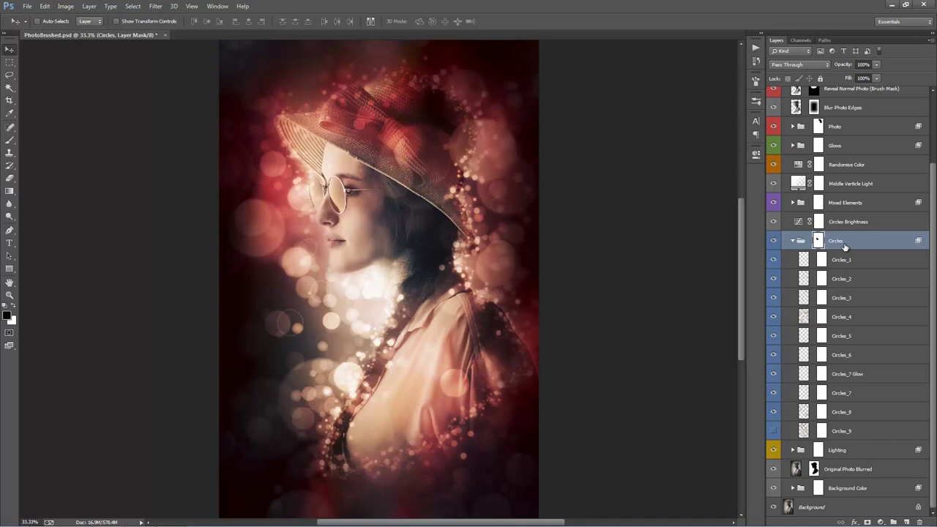
# Try duplicating the Circles subgroup to intensify its circles, and undo the duplication.
pyautogui.hotkey('ctrl', 'j')
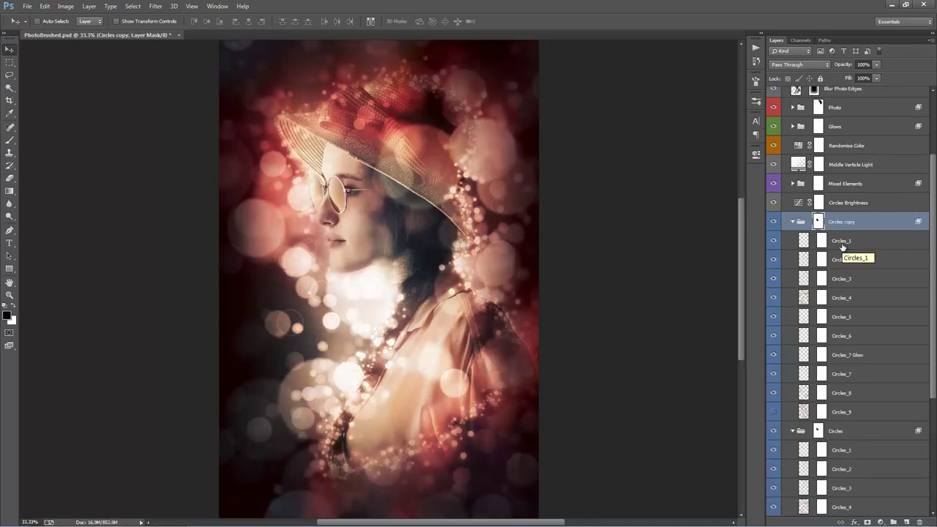
pyautogui.hotkey('ctrl', 'z')
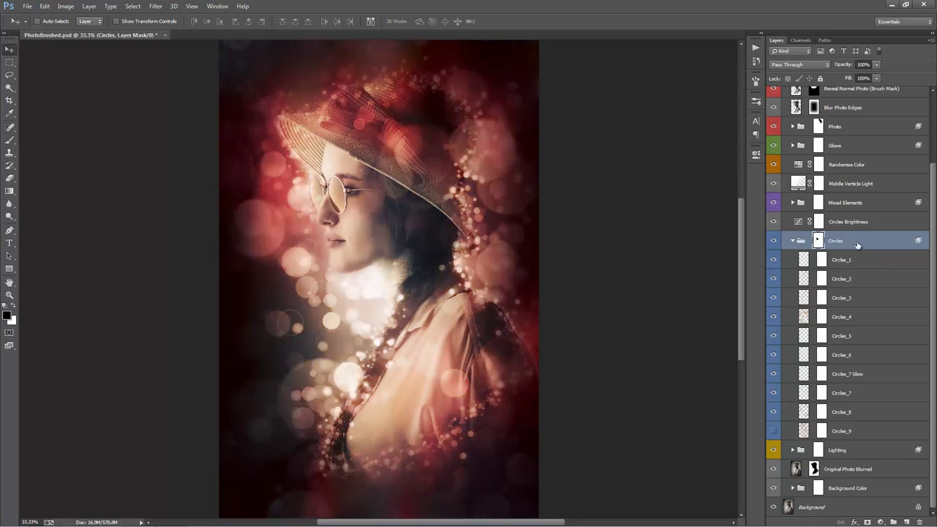
# Toggle the visibility of the Circles_7 Glow layer and of layers Circles_1 to Circles_4 to compare their effect on the image.
pyautogui.click(869, 377)
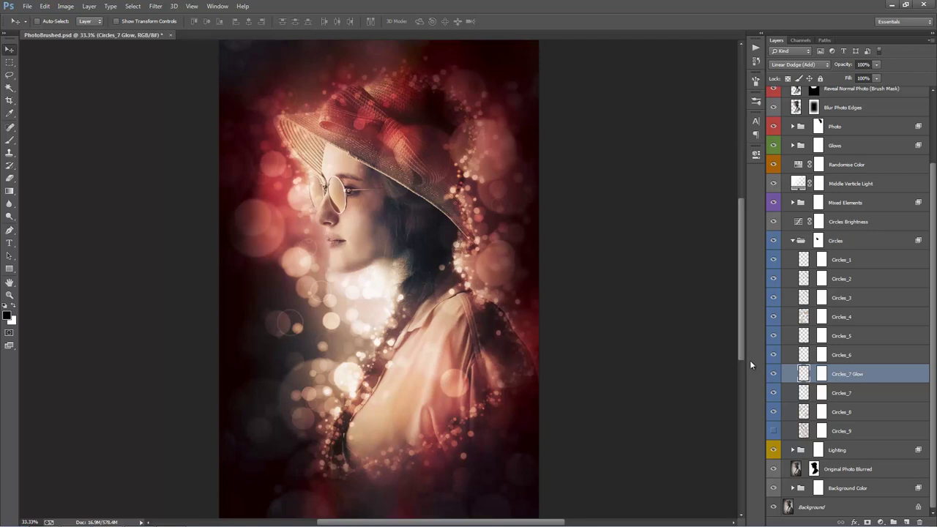
pyautogui.click(772, 375)
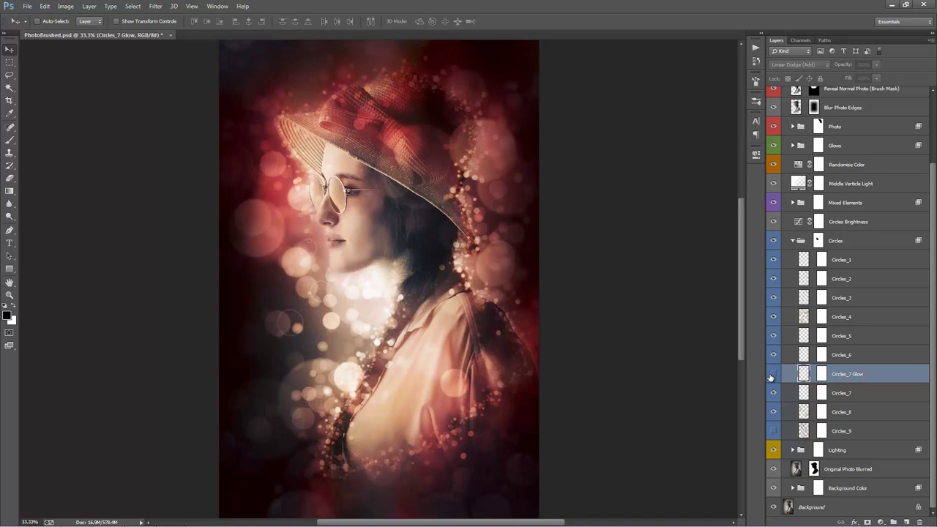
pyautogui.click(772, 375)
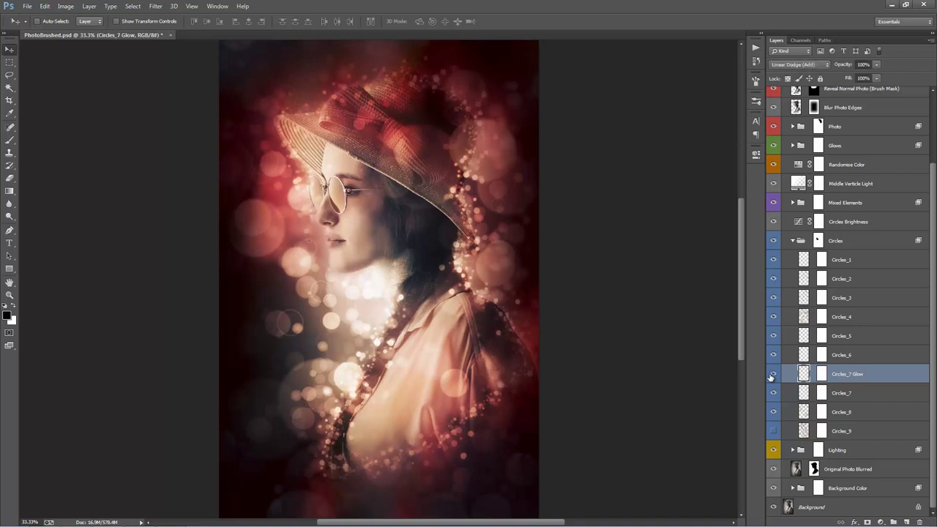
pyautogui.click(771, 376)
pyautogui.click(771, 376)
pyautogui.moveTo(773, 260); pyautogui.dragTo(778, 325)
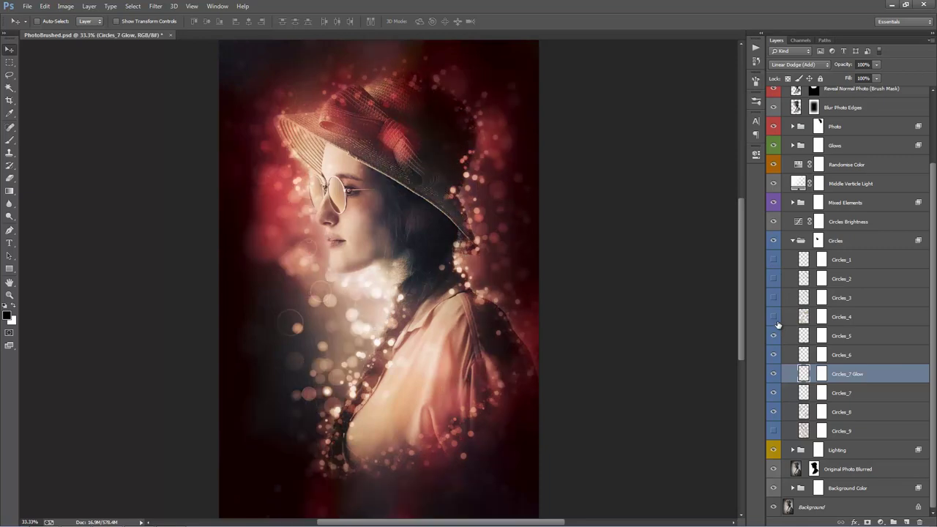
pyautogui.moveTo(778, 325); pyautogui.dragTo(774, 258)
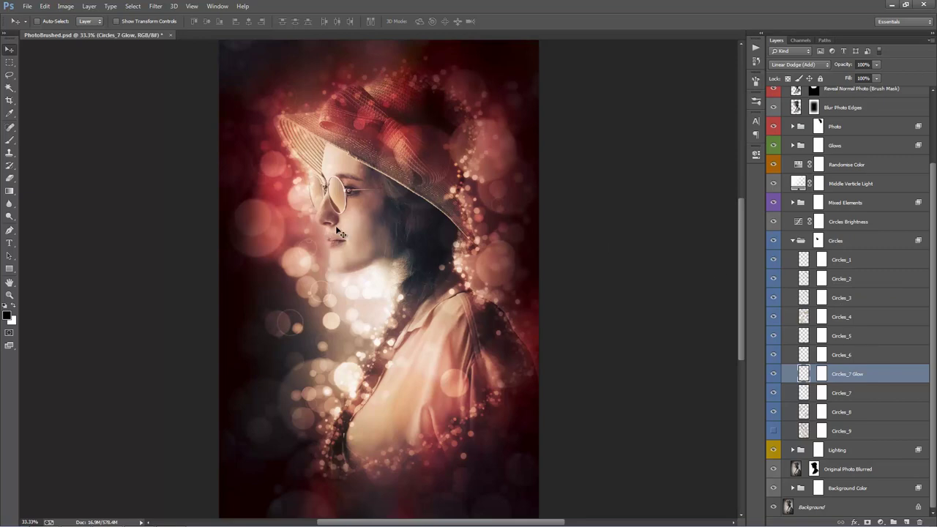
# Add a Color Overlay effect to the Circles_3 layer through its layer style settings.
pyautogui.click(889, 299)
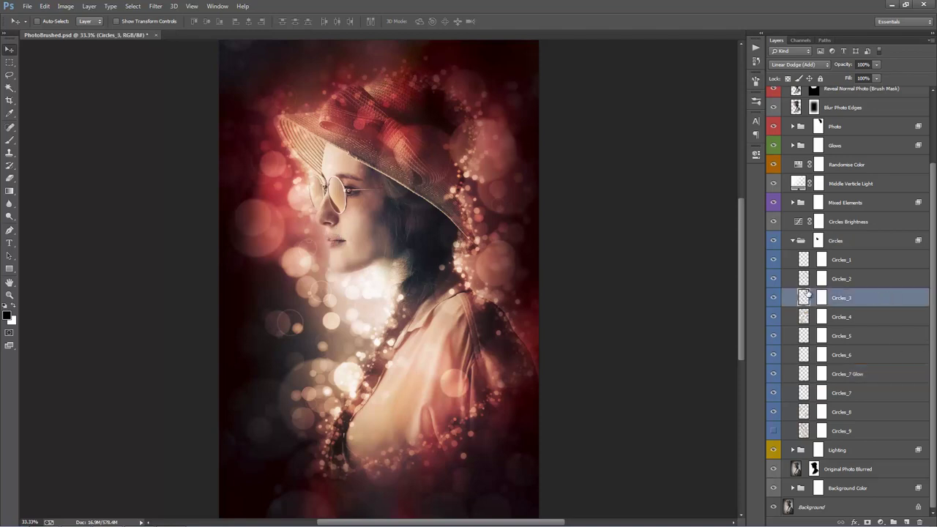
pyautogui.keyDown('ctrl'); pyautogui.click(805, 298); pyautogui.keyUp('ctrl')
pyautogui.hotkey('ctrl', 'd')
pyautogui.doubleClick(875, 301)
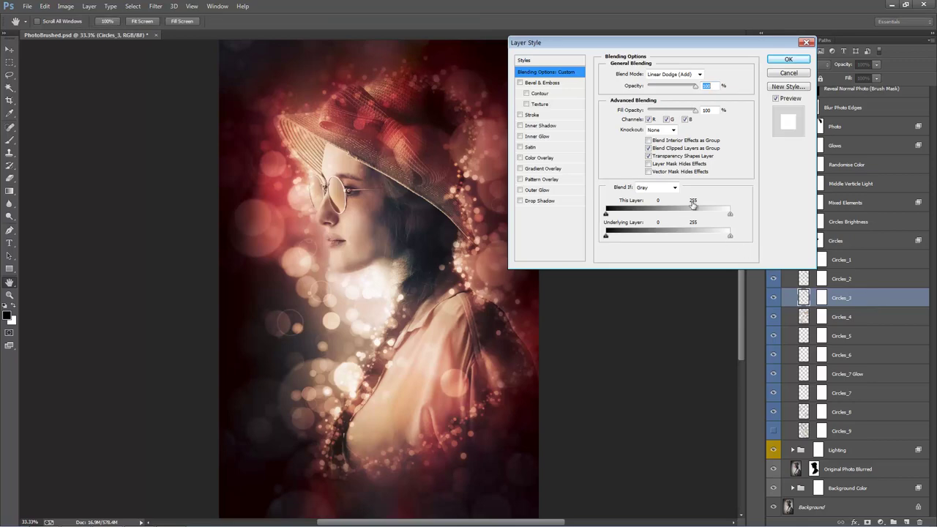
pyautogui.moveTo(593, 49); pyautogui.dragTo(631, 57)
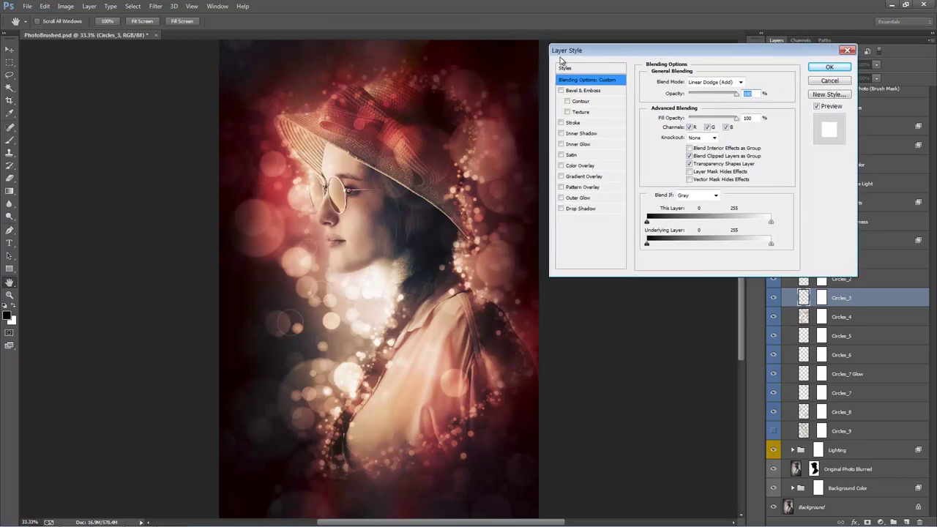
pyautogui.click(581, 167)
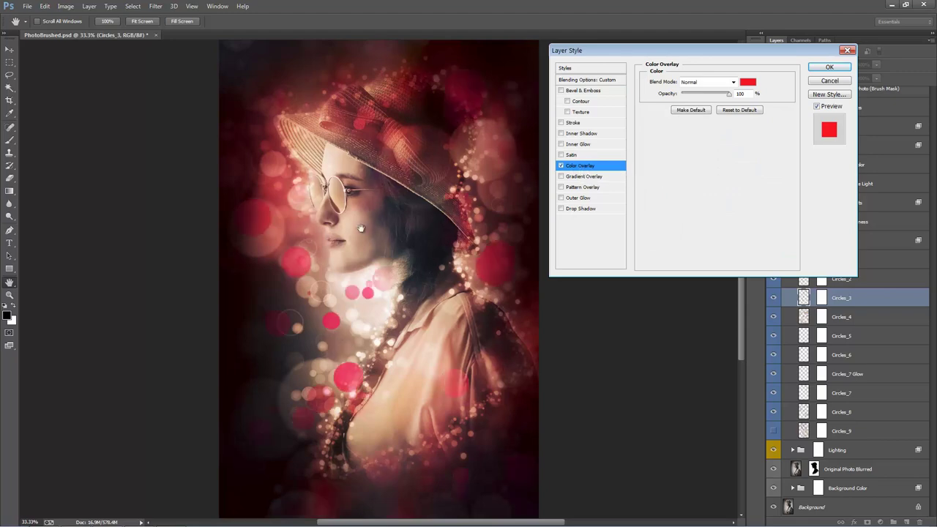
# Try the Color and Saturation blend modes for the Color Overlay on Circles_3.
pyautogui.click(705, 85)
pyautogui.click(732, 82)
pyautogui.click(732, 83)
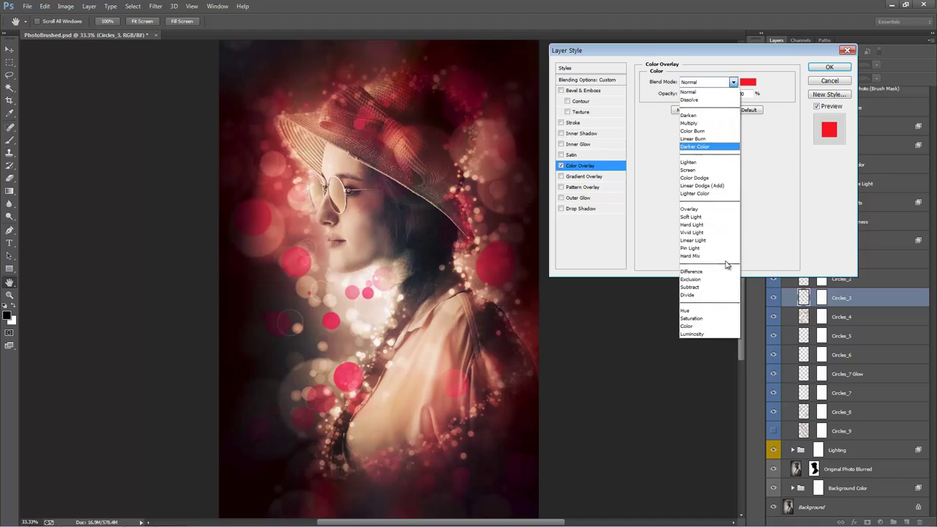
pyautogui.click(691, 326)
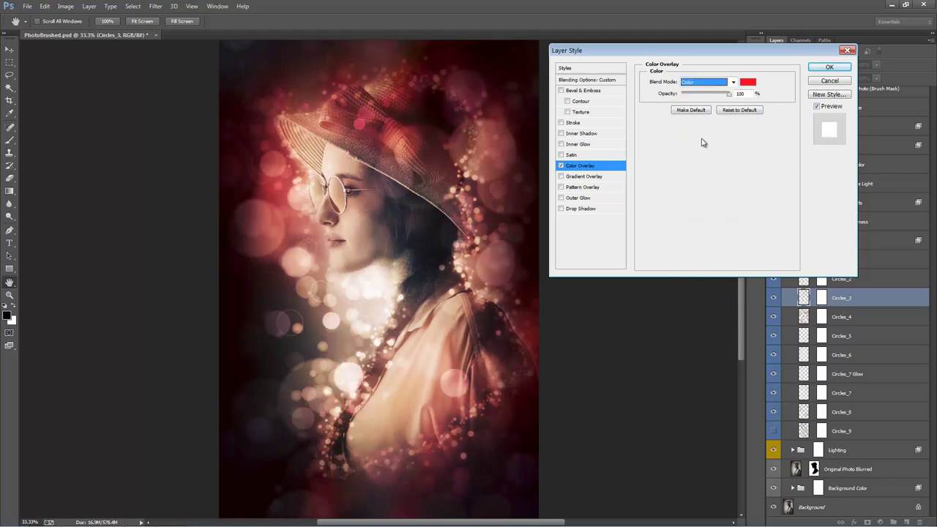
pyautogui.click(698, 86)
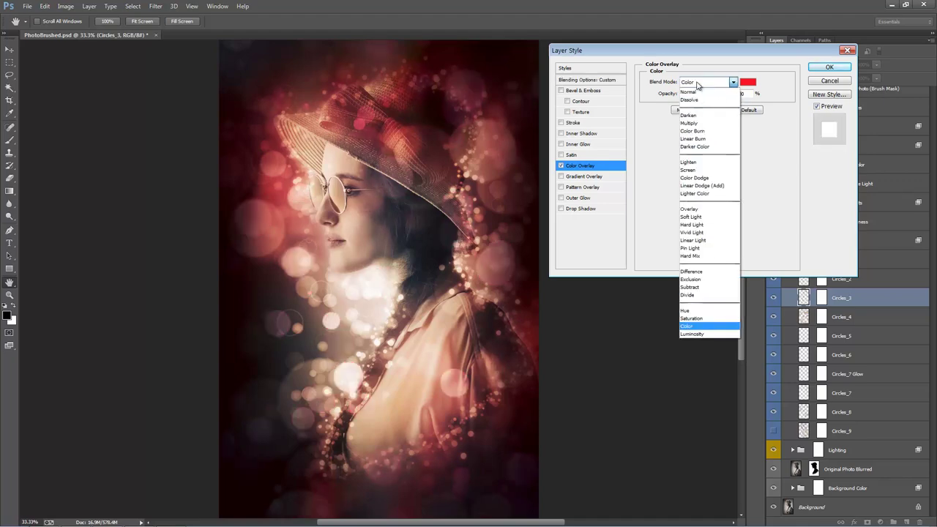
pyautogui.click(706, 319)
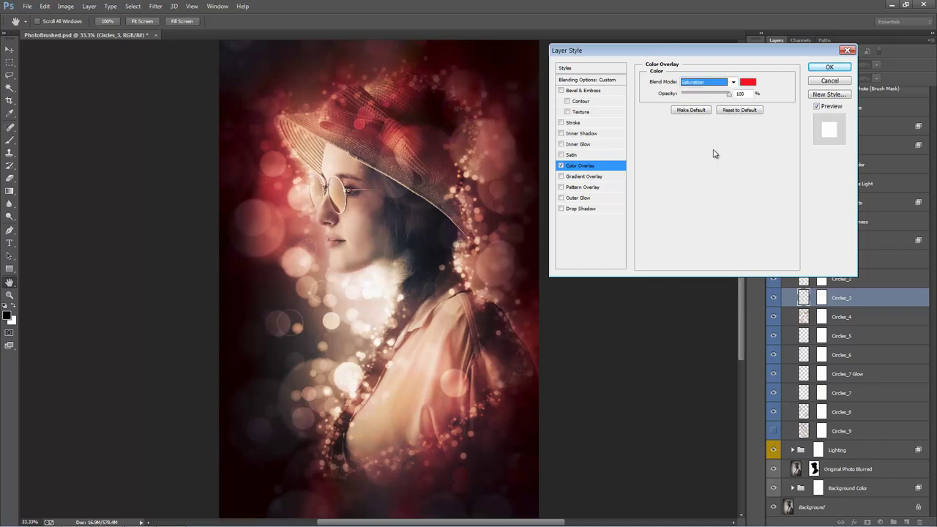
# Set the Color Overlay's blend mode back to Normal.
pyautogui.click(694, 86)
pyautogui.scroll(5, 694, 85)
pyautogui.click(696, 86)
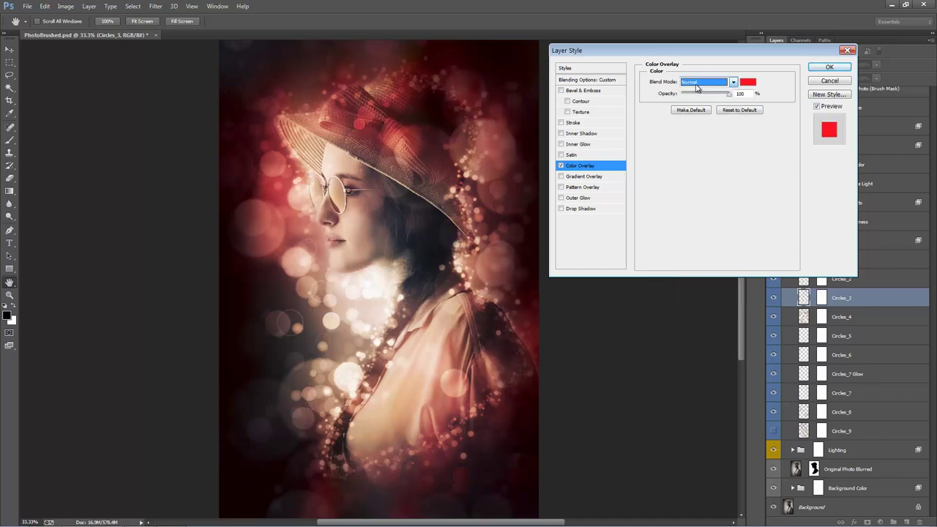
pyautogui.click(697, 85)
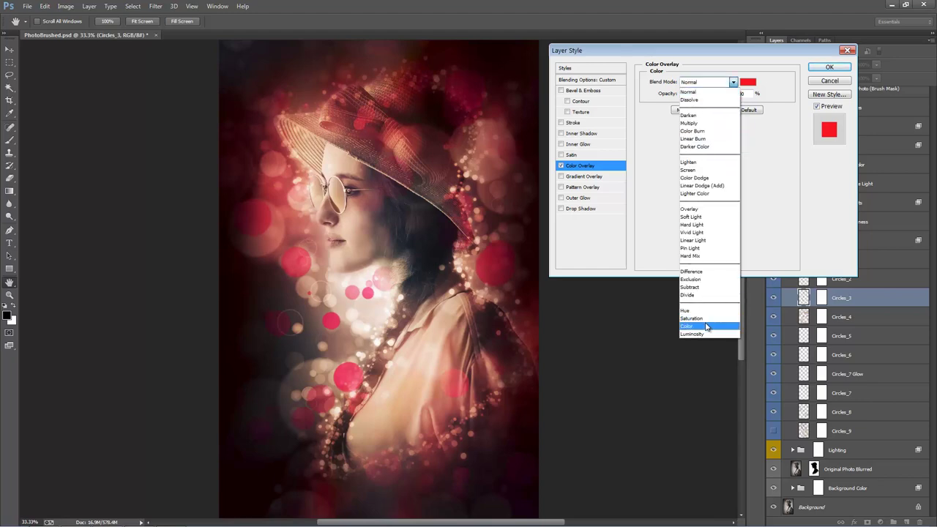
pyautogui.click(782, 180)
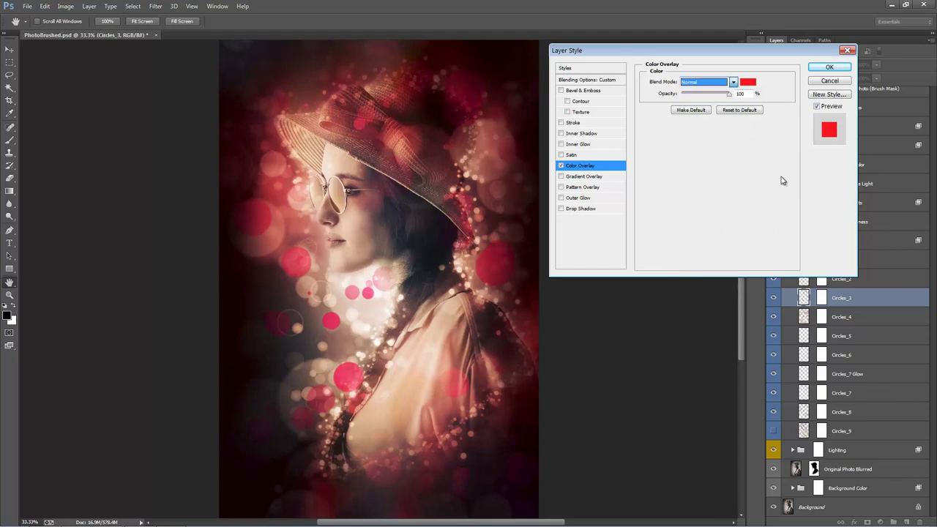
# Preview a blue overlay color (003cff) on Circles_3 and discard both the color and the layer style changes.
pyautogui.click(747, 82)
pyautogui.click(644, 169)
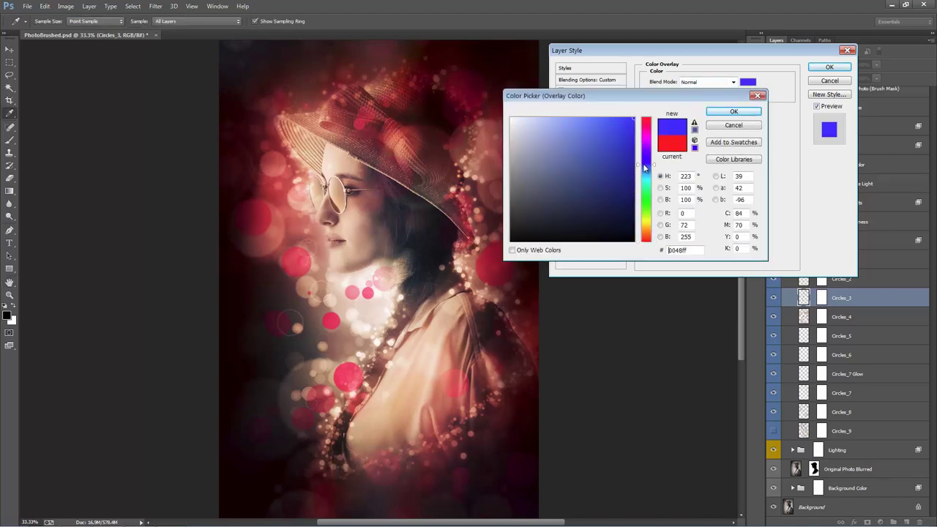
pyautogui.moveTo(645, 167)
pyautogui.mouseDown()
pyautogui.moveTo(645, 218)
pyautogui.moveTo(640, 167)
pyautogui.mouseUp()
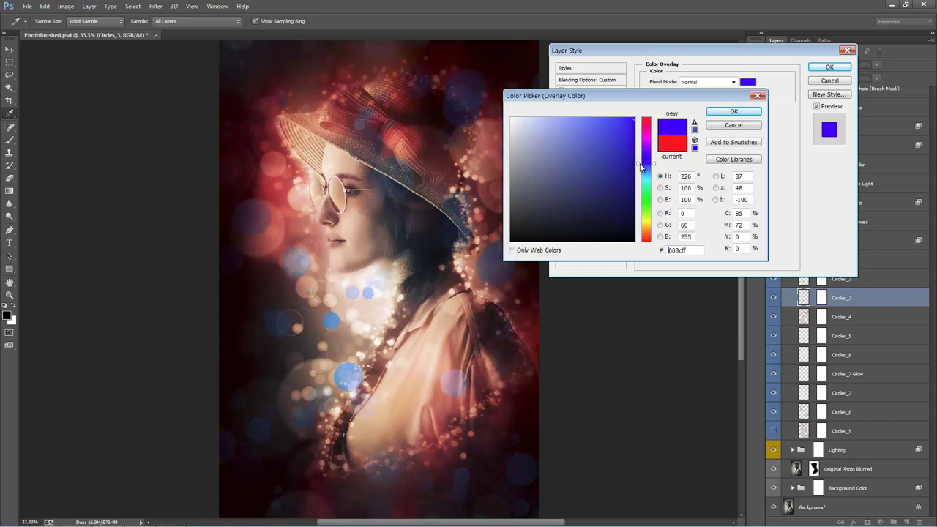
pyautogui.click(739, 127)
pyautogui.click(829, 79)
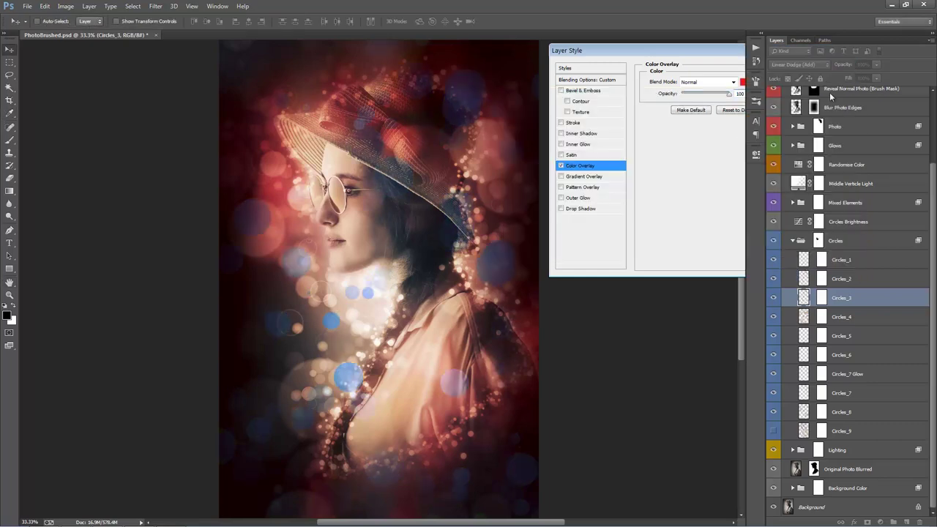
# Collapse the inner Circles group and compare the image with and without the Lighting group and the Original Photo Blurred layer.
pyautogui.click(792, 240)
pyautogui.click(819, 343)
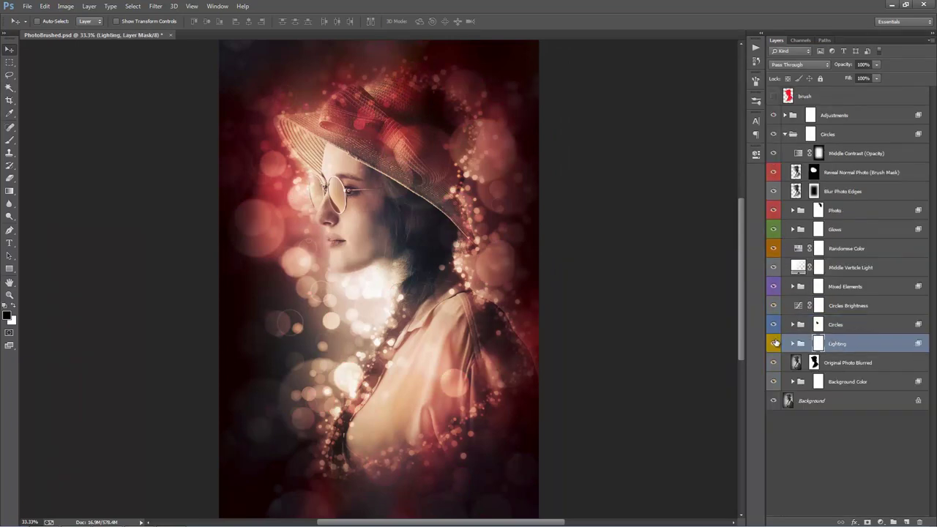
pyautogui.click(774, 343)
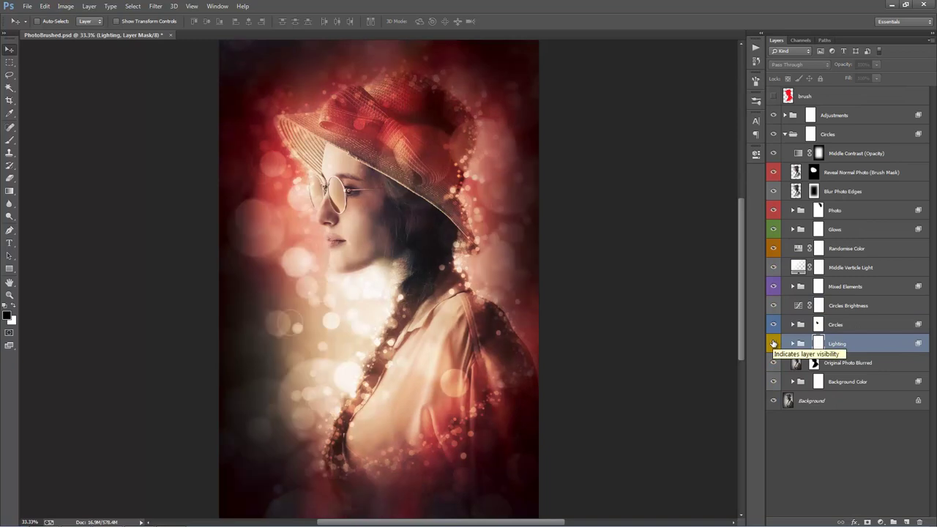
pyautogui.click(773, 343)
pyautogui.click(773, 344)
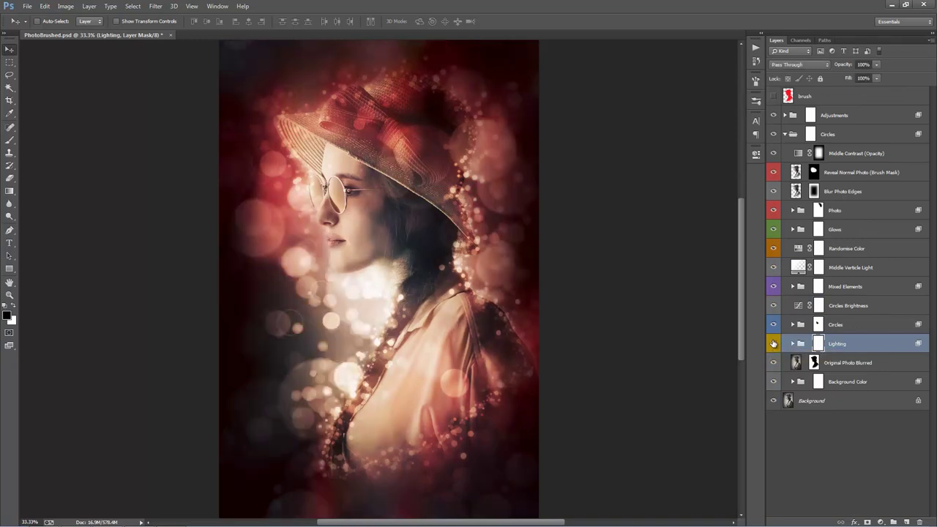
pyautogui.click(773, 343)
pyautogui.click(773, 344)
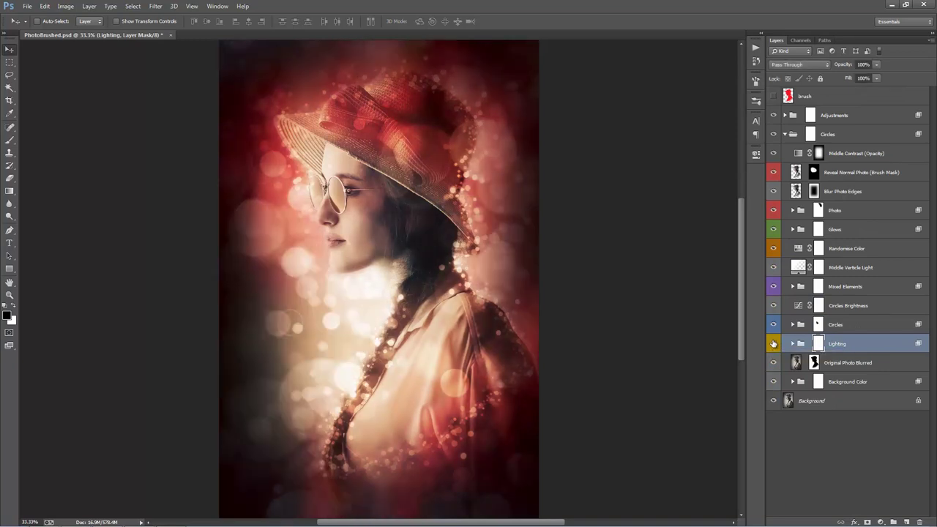
pyautogui.click(773, 344)
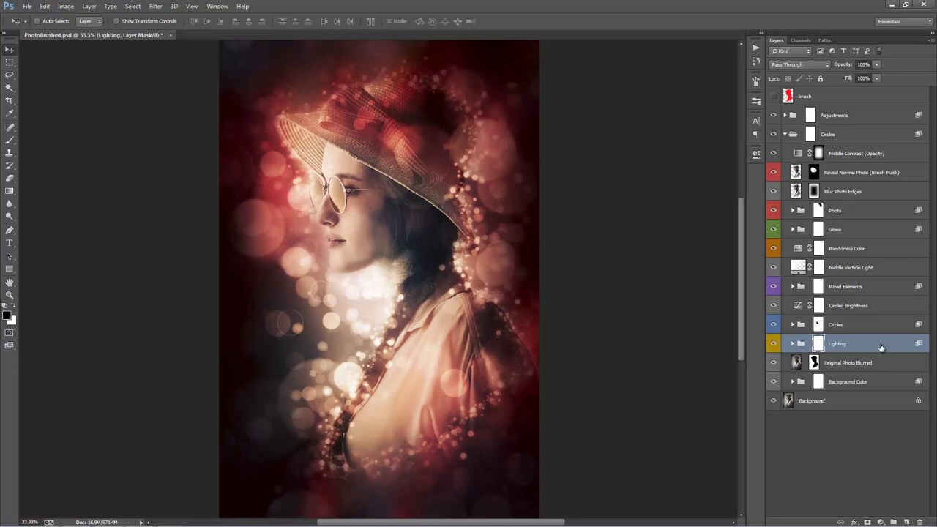
pyautogui.click(774, 344)
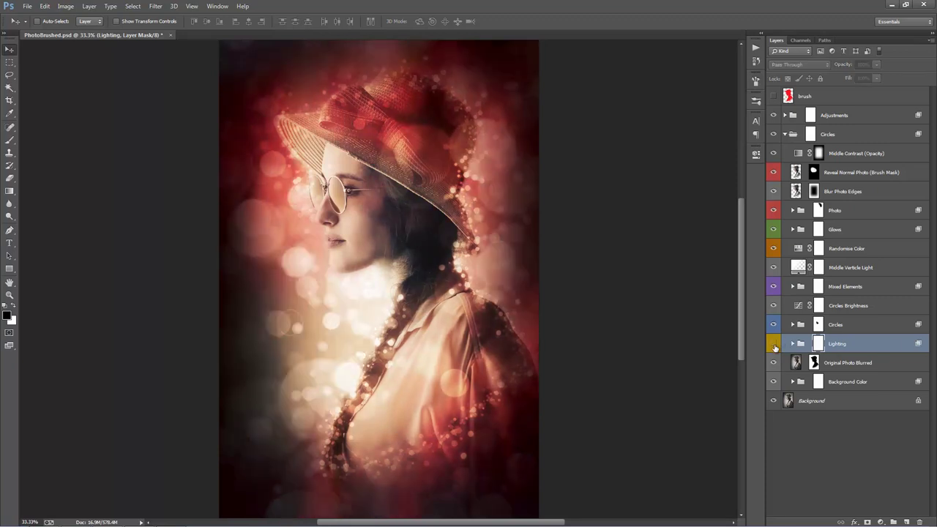
pyautogui.click(774, 345)
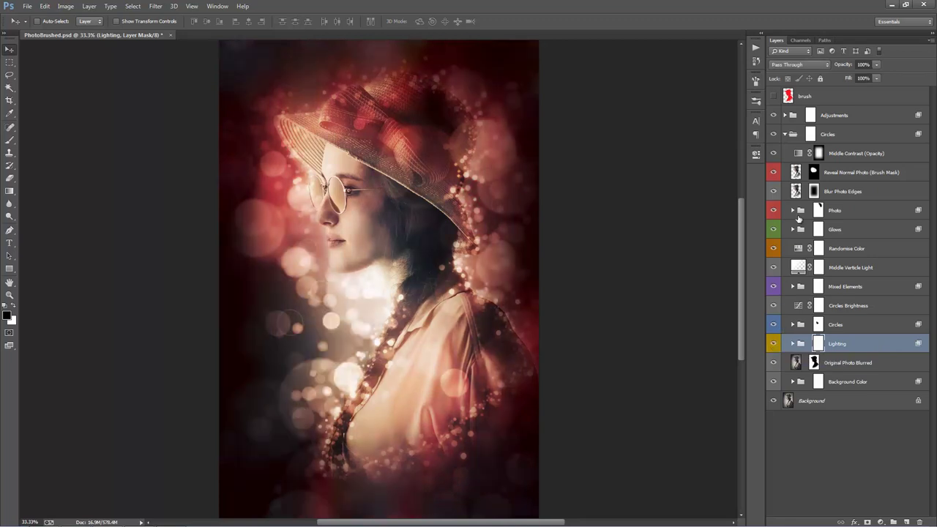
pyautogui.click(774, 362)
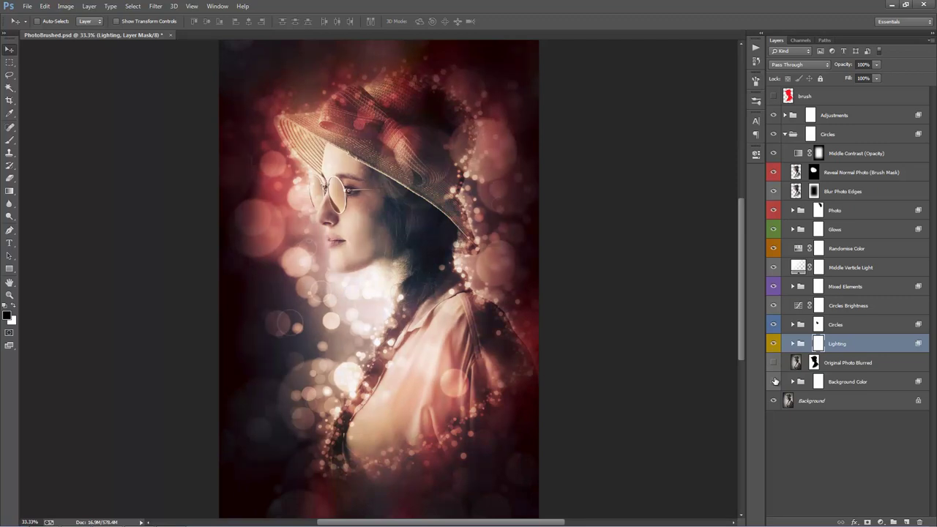
pyautogui.click(774, 362)
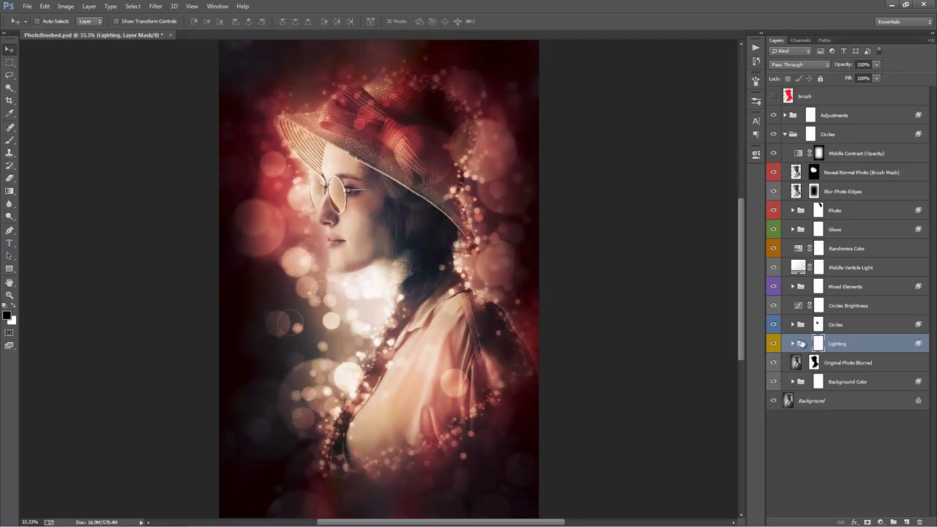
# Expand the Lighting group and go through its Vignette 1, Lower Half Shadow, Spot Light 1 and Spot Light 2 layers.
pyautogui.click(793, 344)
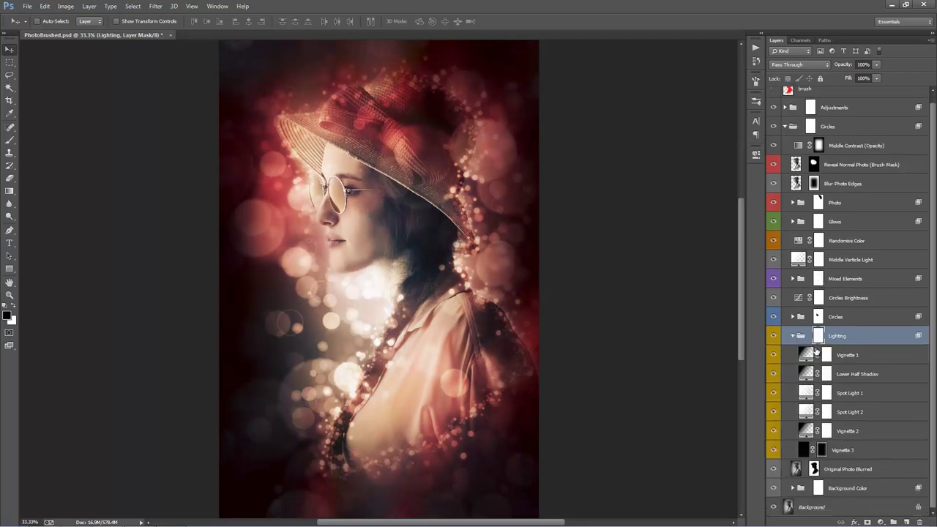
pyautogui.click(862, 356)
pyautogui.click(862, 374)
pyautogui.click(861, 393)
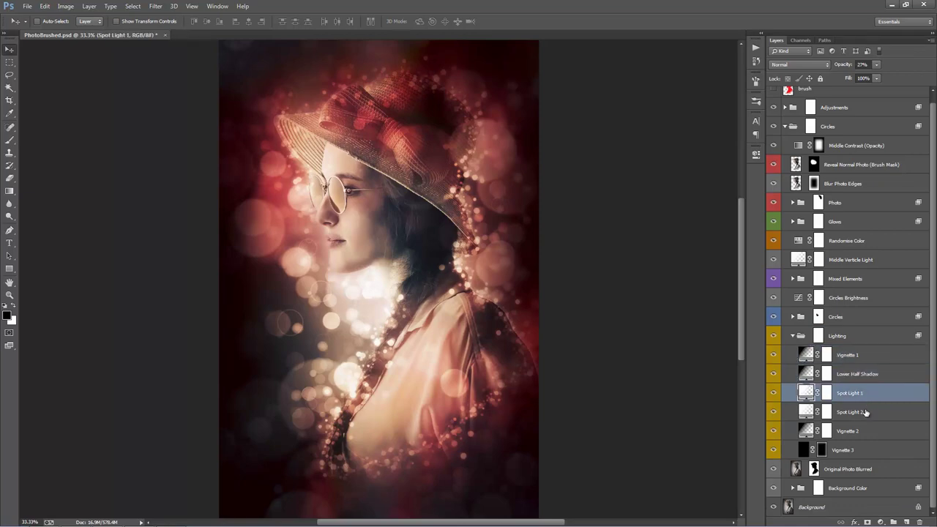
pyautogui.click(864, 412)
pyautogui.click(864, 381)
pyautogui.click(856, 355)
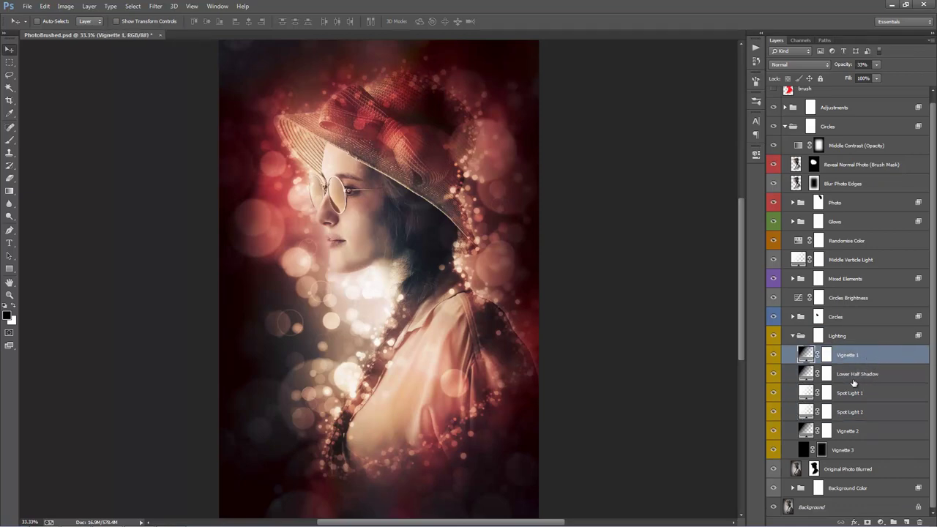
# Hide and show the Lower Half Shadow layer to compare its effect on the image.
pyautogui.click(864, 377)
pyautogui.click(773, 374)
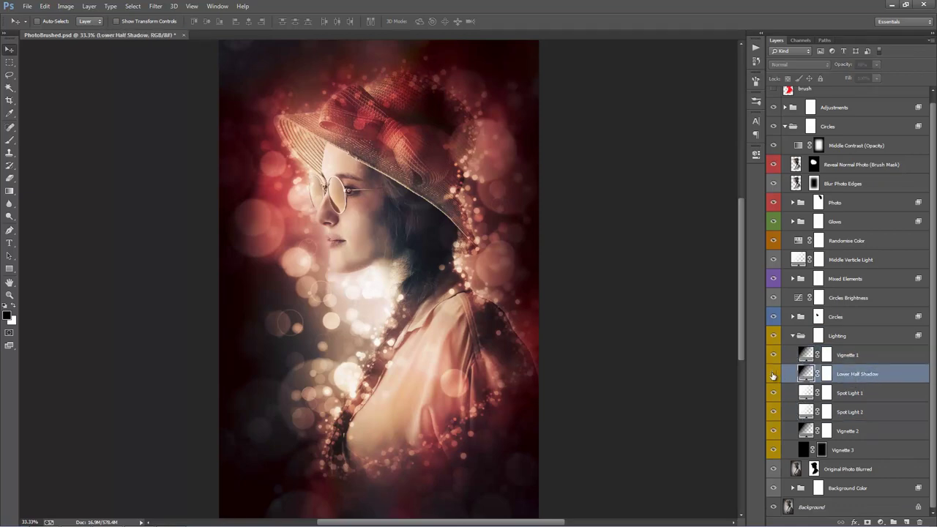
pyautogui.click(774, 374)
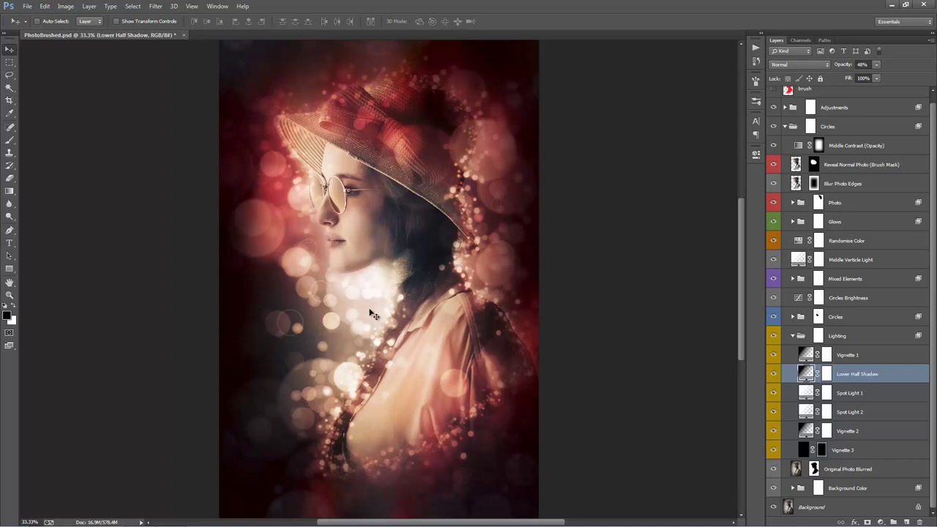
# Move the Spot Light 1 and Spot Light 2 layers out of the Lighting group to directly above the Photo group, comparing both stacking positions.
pyautogui.click(858, 336)
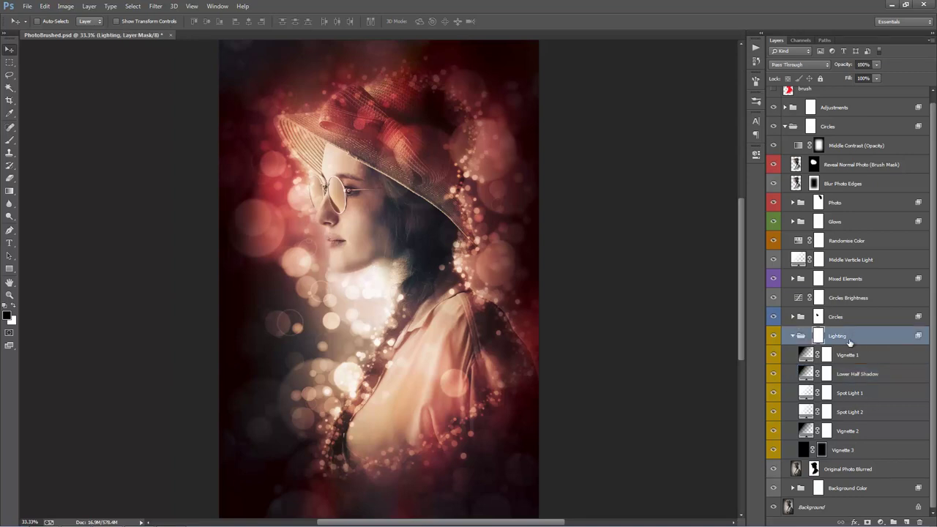
pyautogui.click(871, 390)
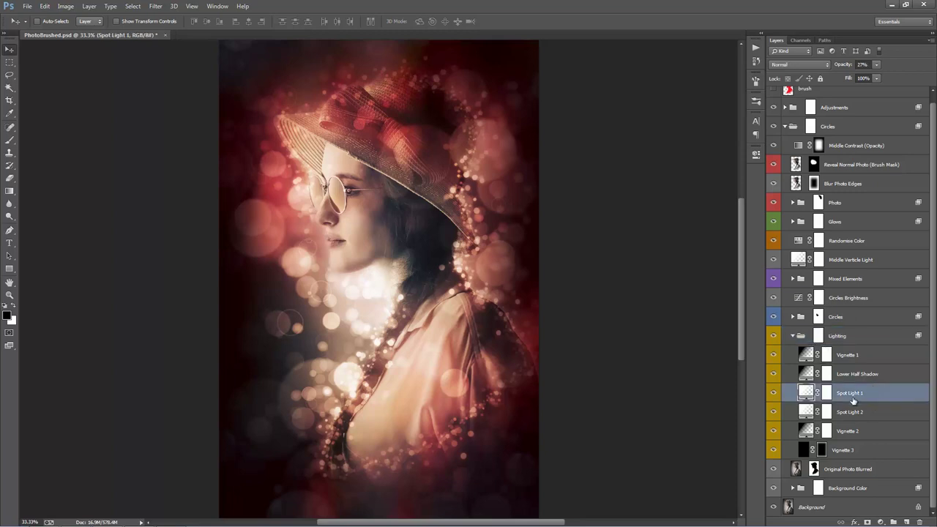
pyautogui.keyDown('shift'); pyautogui.click(851, 411); pyautogui.keyUp('shift')
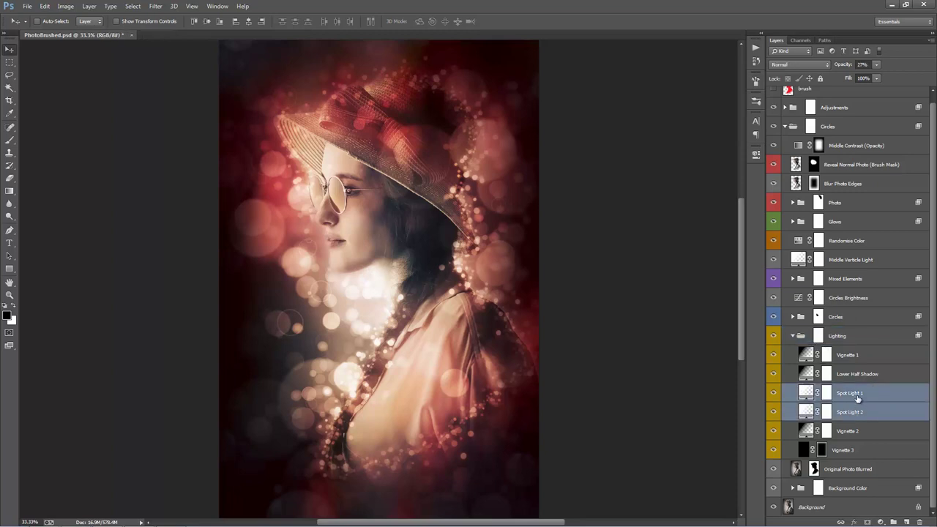
pyautogui.moveTo(849, 394); pyautogui.dragTo(846, 194)
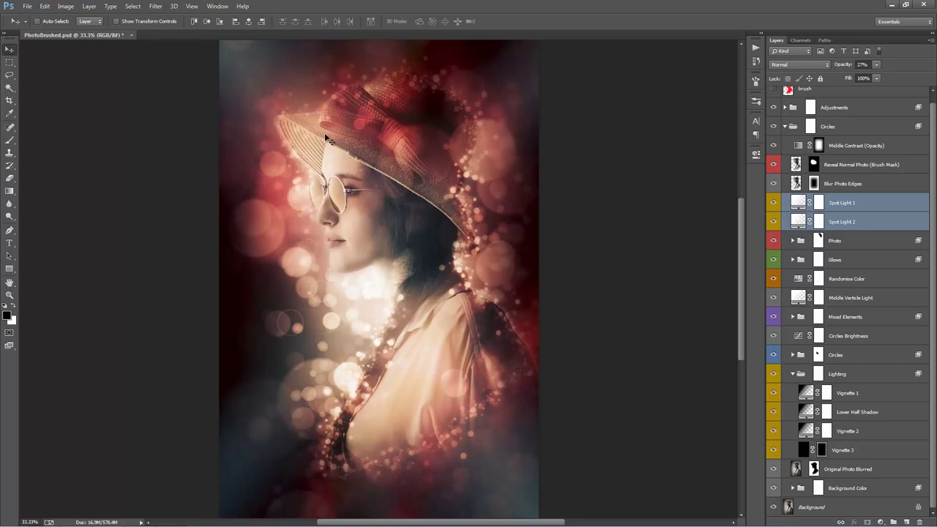
pyautogui.moveTo(836, 228); pyautogui.dragTo(842, 421)
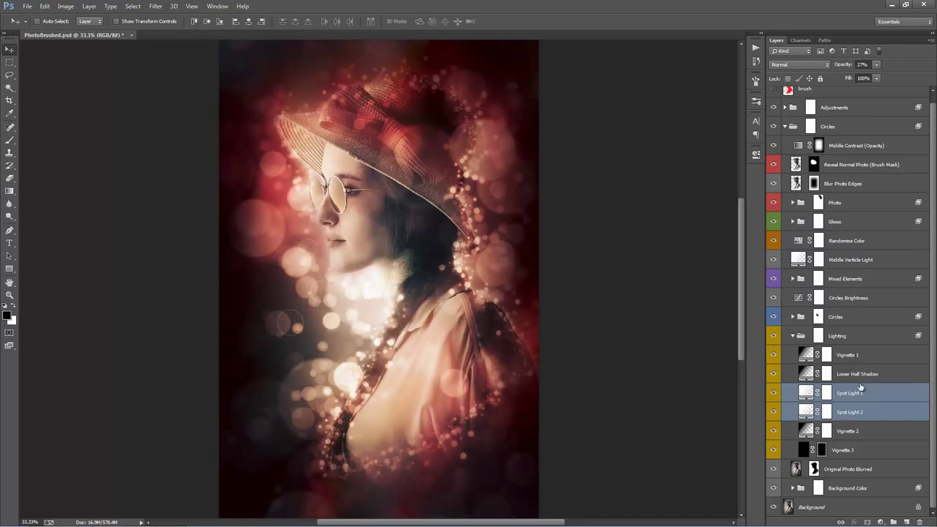
pyautogui.moveTo(854, 394); pyautogui.dragTo(850, 194)
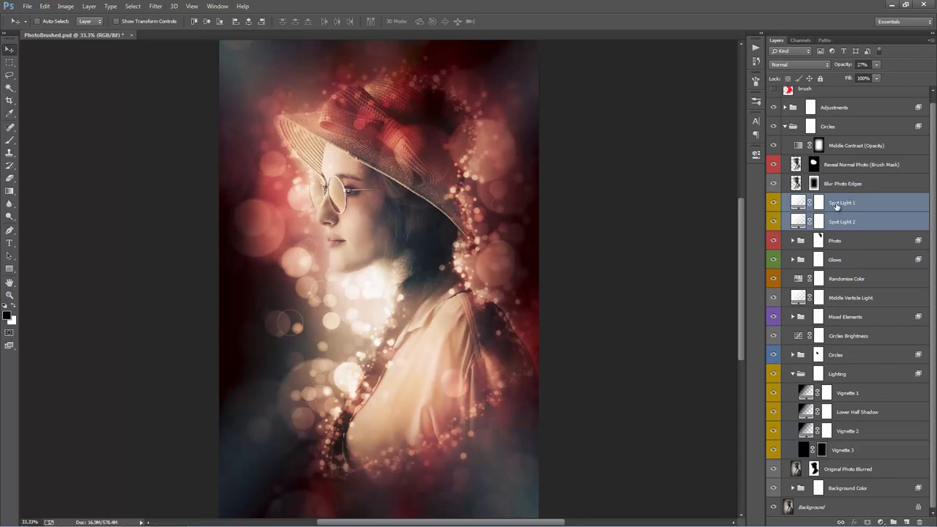
# Rotate the gradient fill of the Spot Light 1 layer to an angle of -71.57°.
pyautogui.click(825, 206)
pyautogui.doubleClick(800, 202)
pyautogui.moveTo(686, 143); pyautogui.dragTo(689, 138)
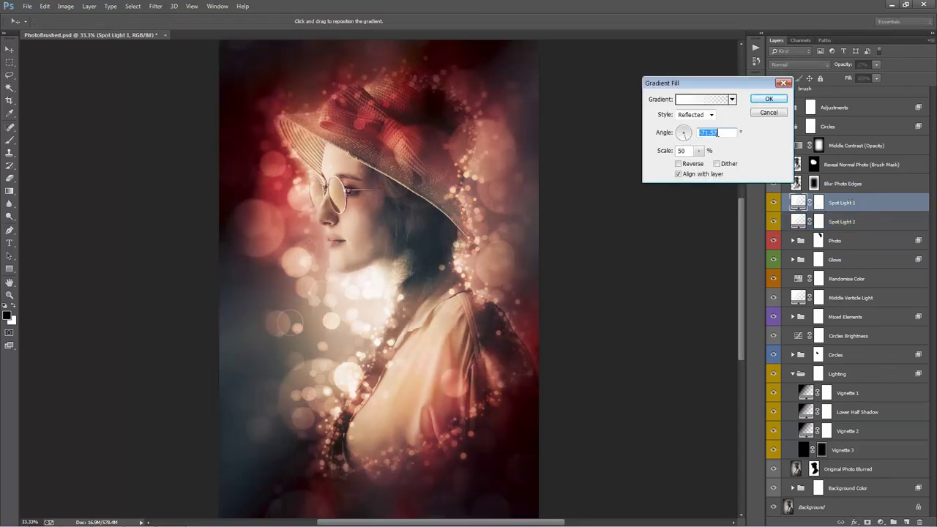
pyautogui.click(769, 99)
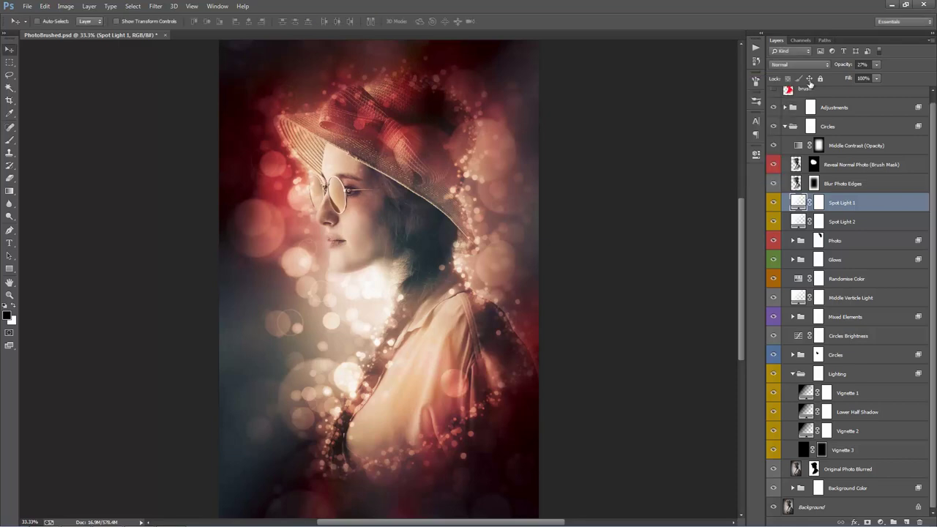
# Lower the opacity of Spot Light 1 to 14% and Spot Light 2 to 11%, and select both layers.
pyautogui.moveTo(848, 68); pyautogui.dragTo(842, 68)
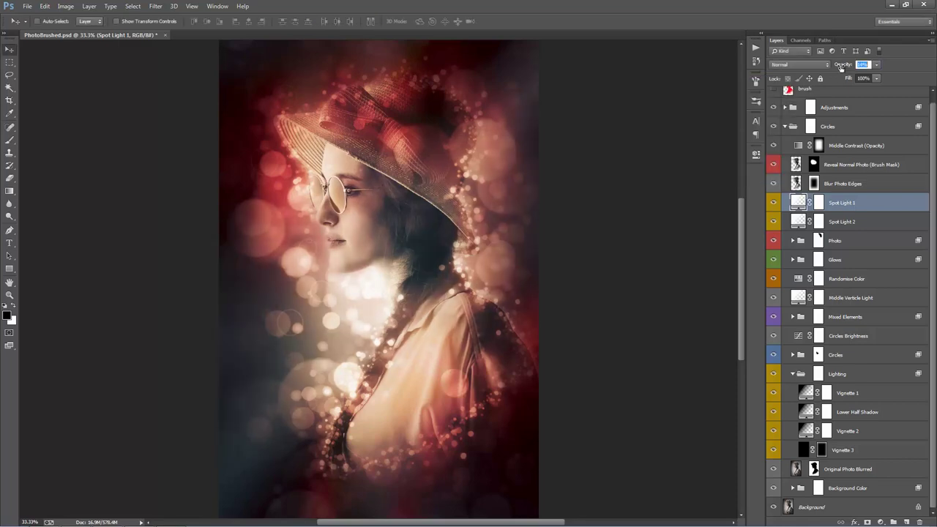
pyautogui.click(853, 221)
pyautogui.moveTo(844, 68); pyautogui.dragTo(842, 69)
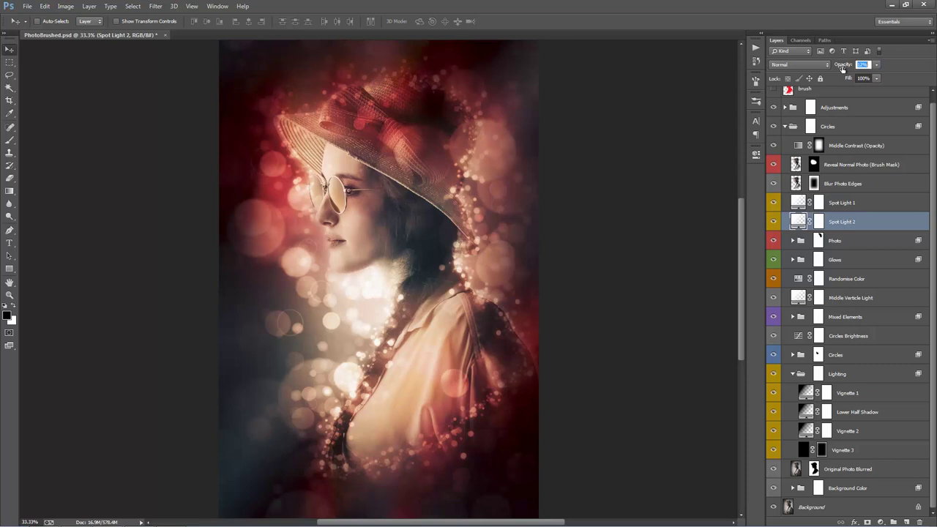
pyautogui.press('Return')
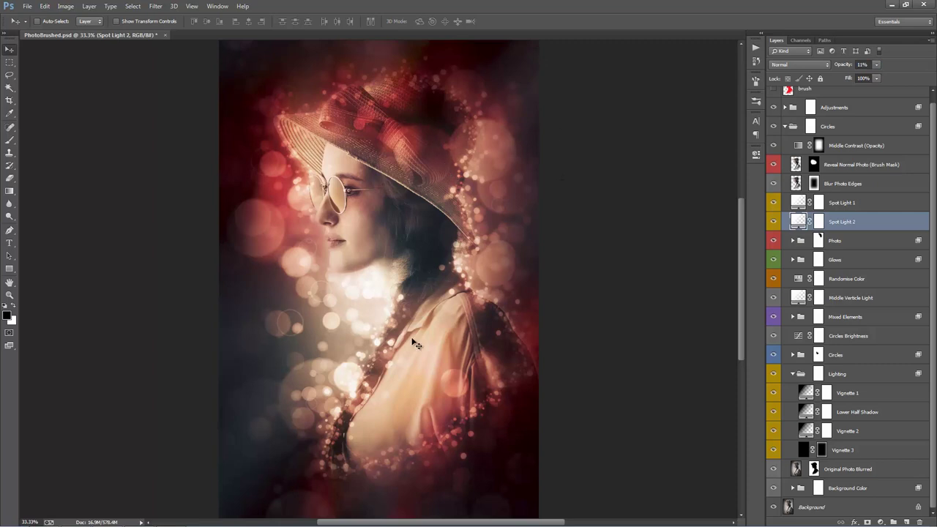
pyautogui.click(862, 207)
pyautogui.keyDown('shift'); pyautogui.click(863, 221); pyautogui.keyUp('shift')
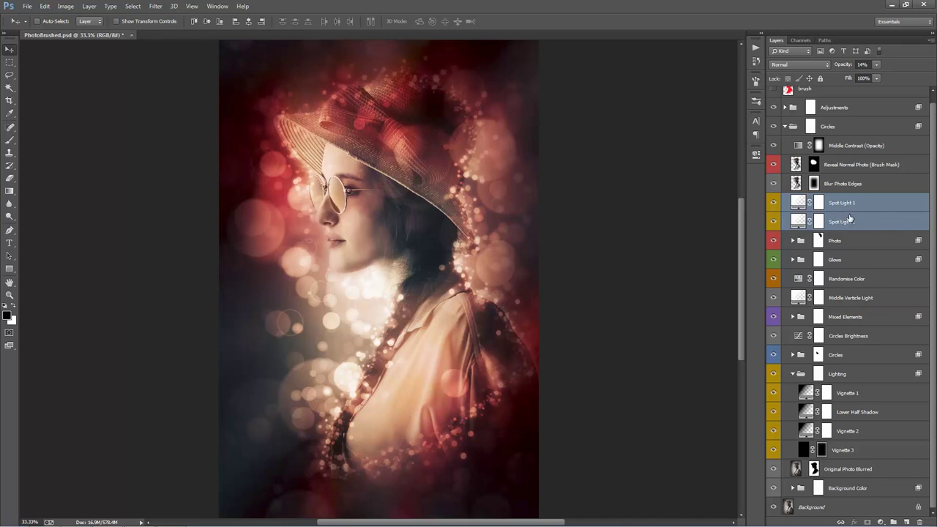
# Collapse the Lighting group and toggle the Original Photo Blurred and brush layers to compare the blur against the brushed area.
pyautogui.click(793, 374)
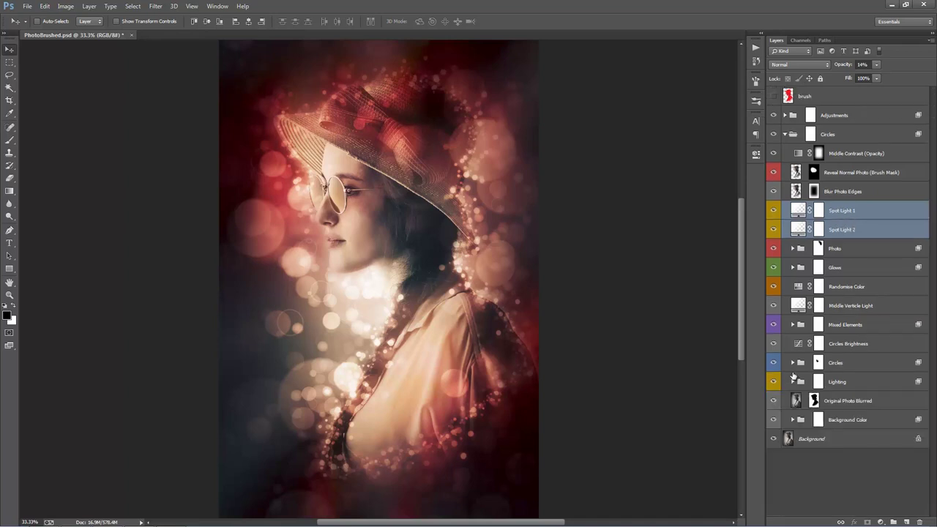
pyautogui.click(864, 401)
pyautogui.click(774, 401)
pyautogui.click(774, 400)
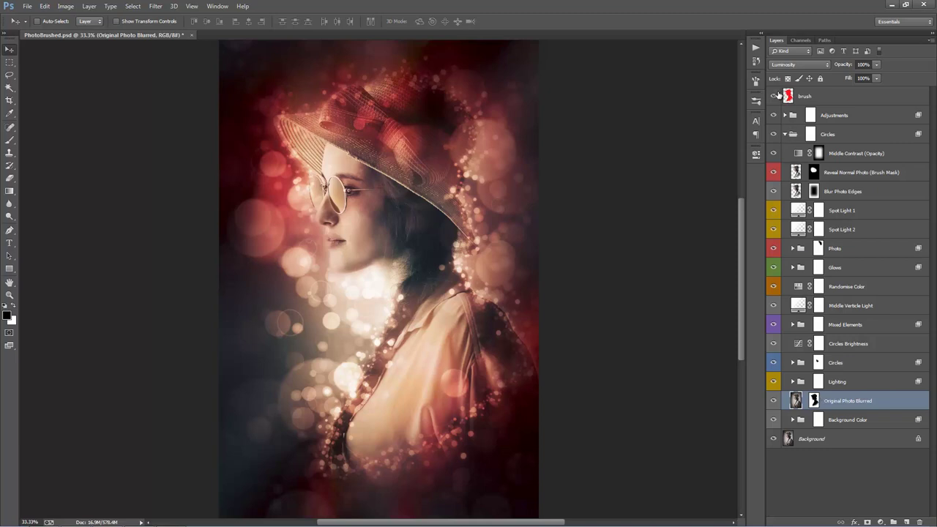
pyautogui.click(775, 95)
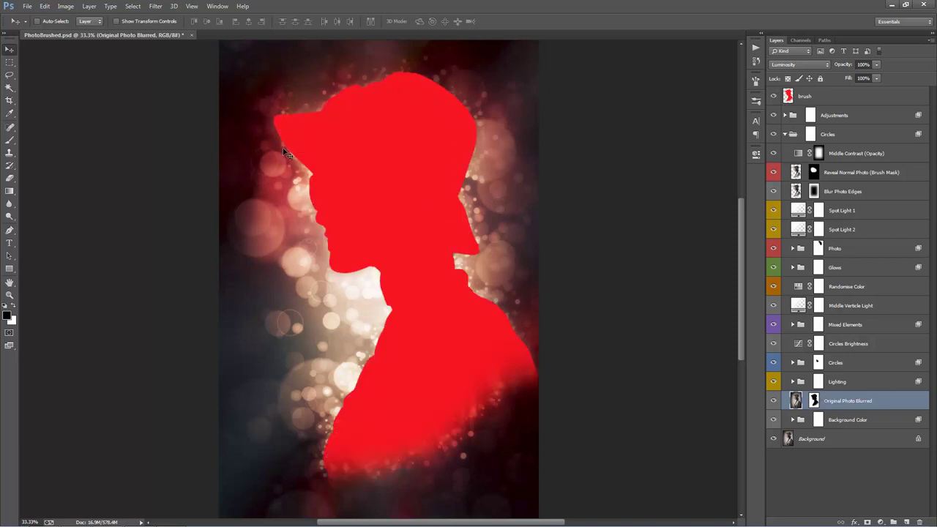
pyautogui.click(774, 96)
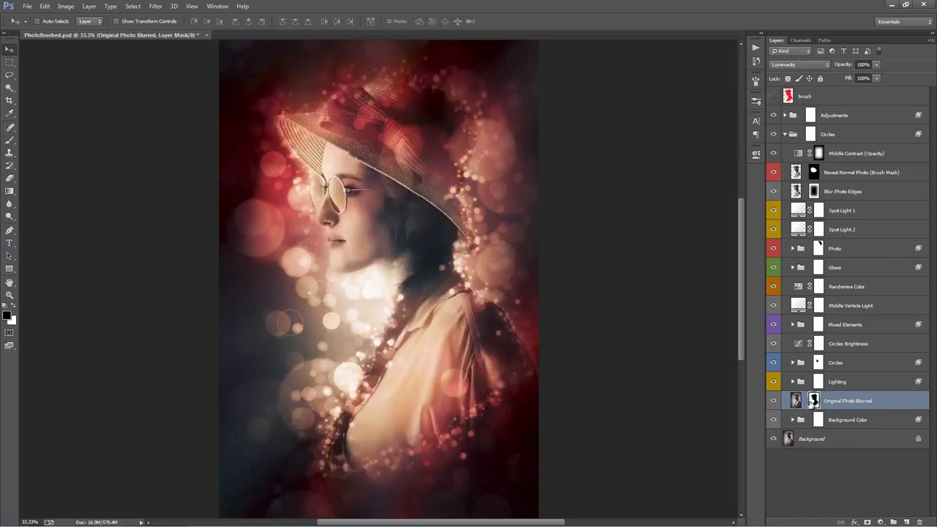
pyautogui.click(775, 400)
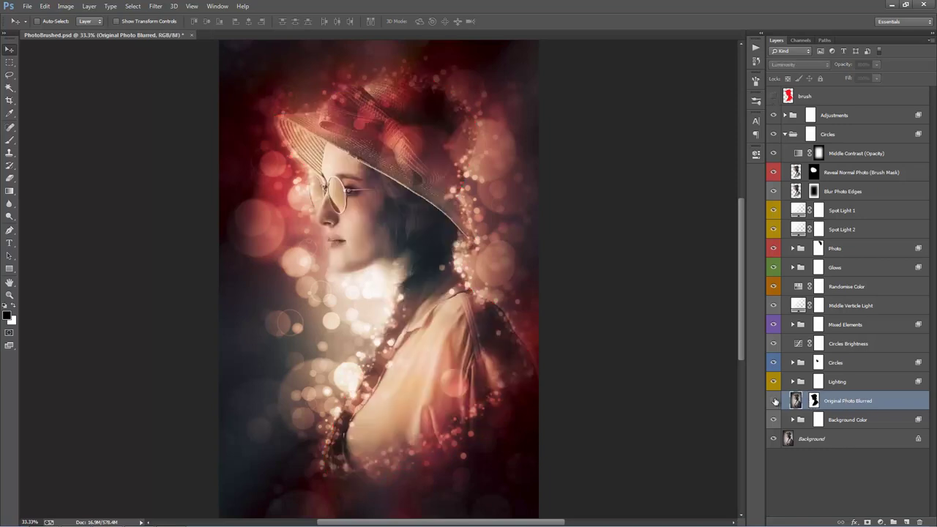
pyautogui.click(775, 401)
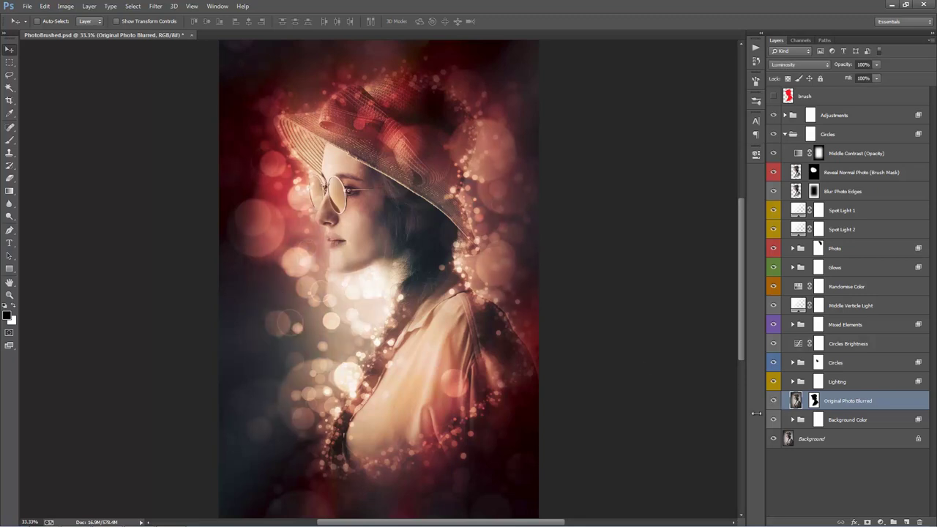
# Expand the Background Color group and inspect its Original Photo Colors layer and the Hue/Saturation settings of Randomise Photo Colors.
pyautogui.click(884, 422)
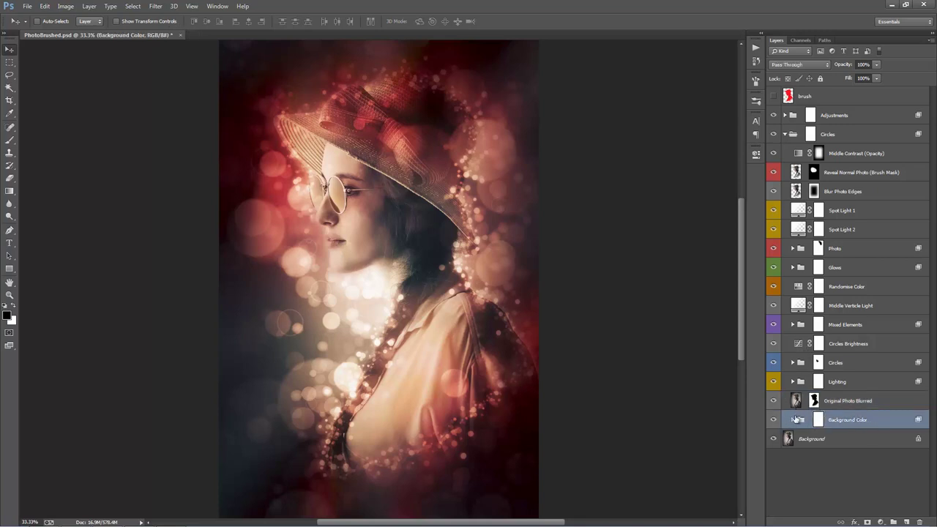
pyautogui.click(793, 420)
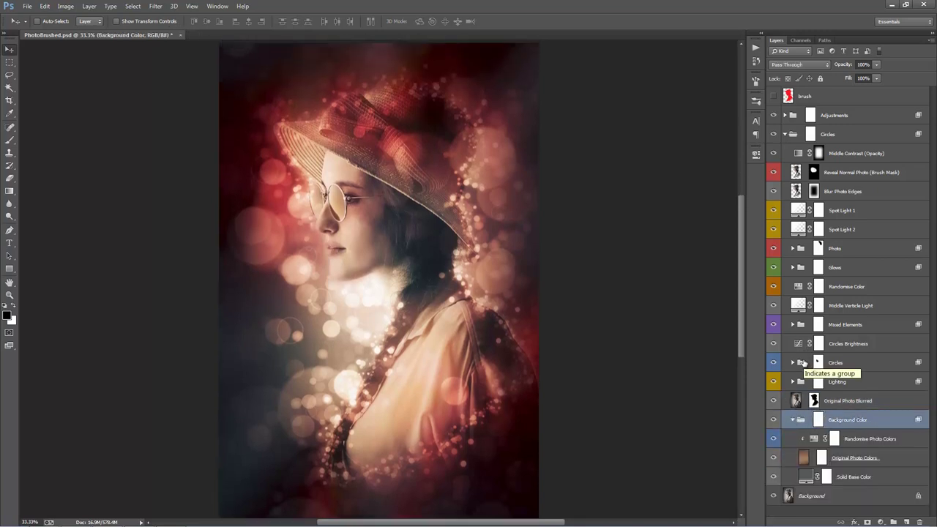
pyautogui.click(852, 457)
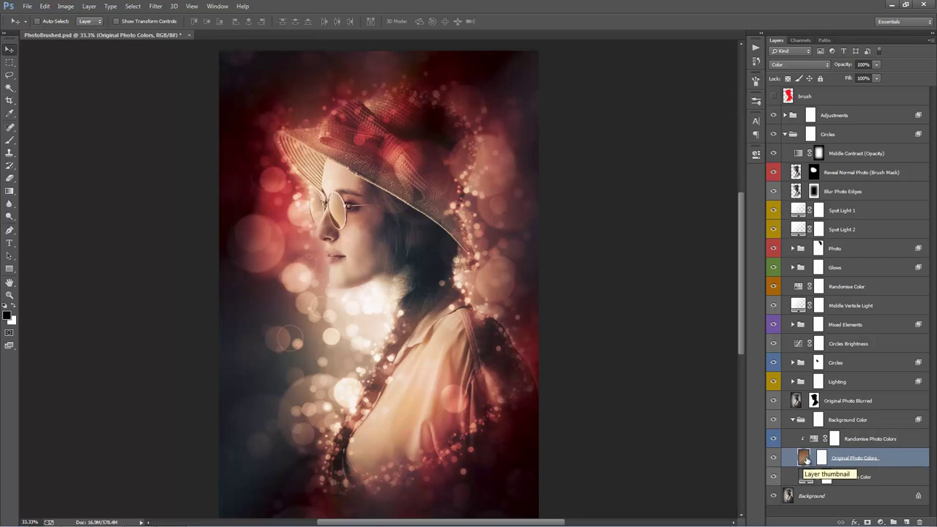
pyautogui.doubleClick(825, 439)
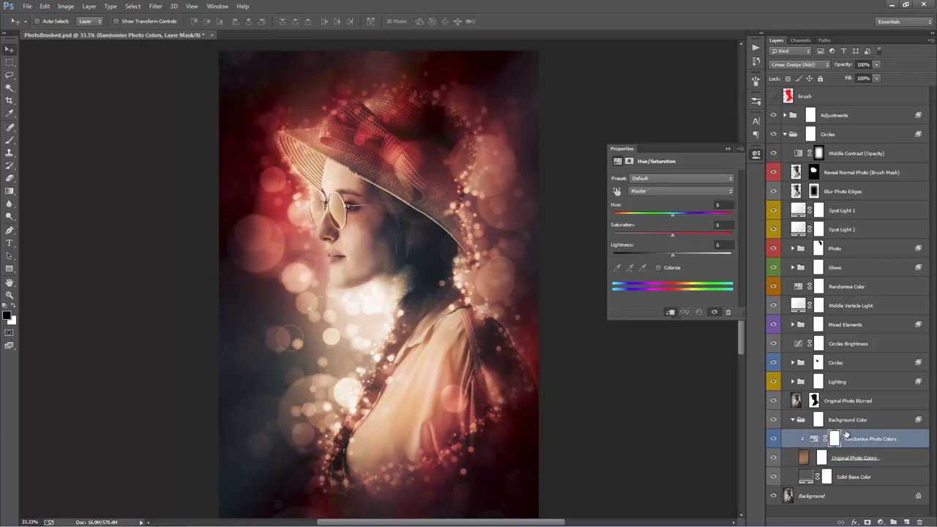
pyautogui.click(728, 150)
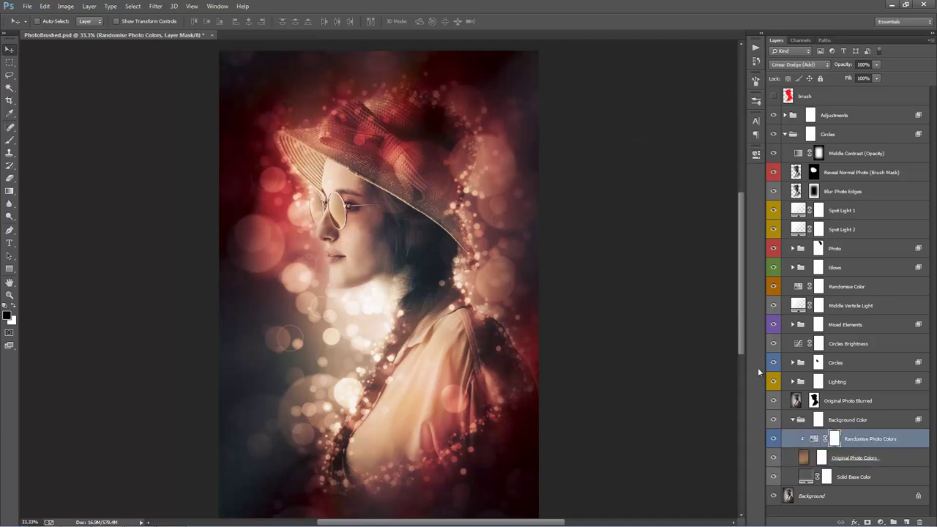
# Hide and show the Solid Base Color layer to compare its effect, and collapse the Background Color group.
pyautogui.click(870, 477)
pyautogui.click(774, 477)
pyautogui.click(774, 478)
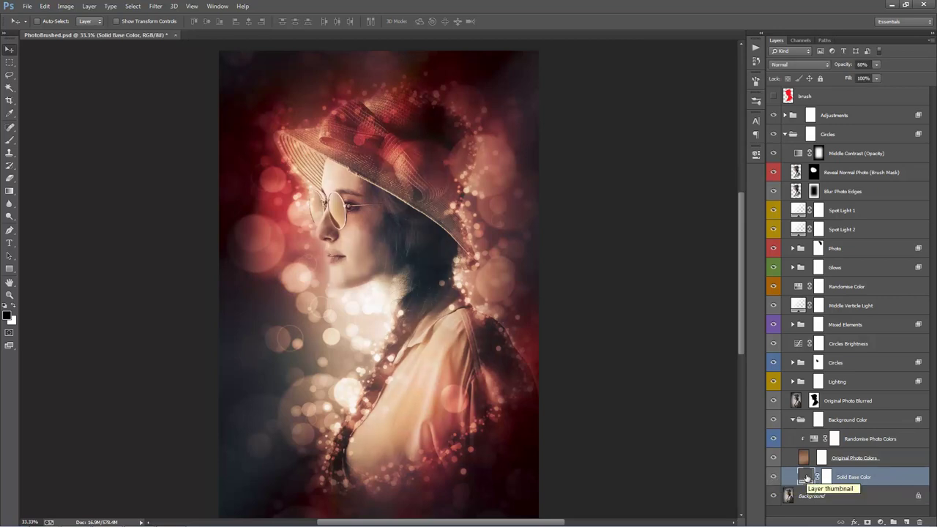
pyautogui.click(777, 477)
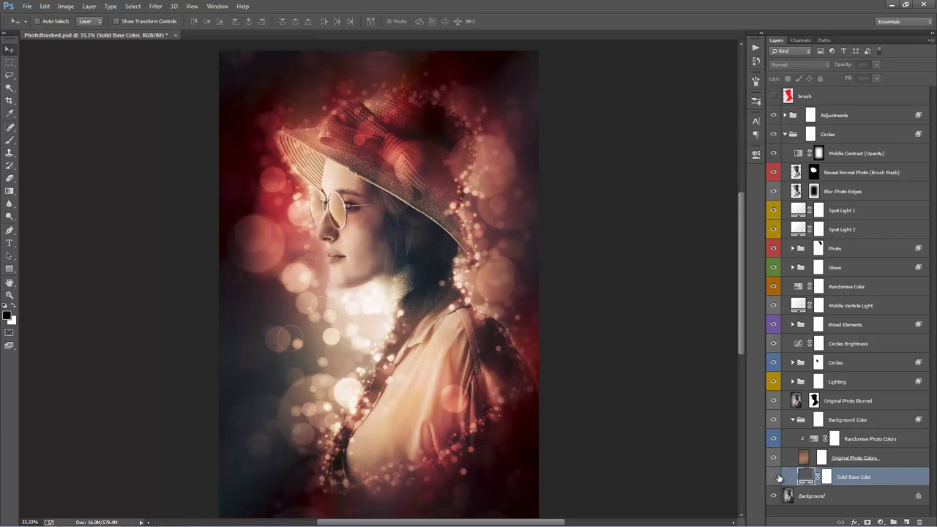
pyautogui.click(777, 477)
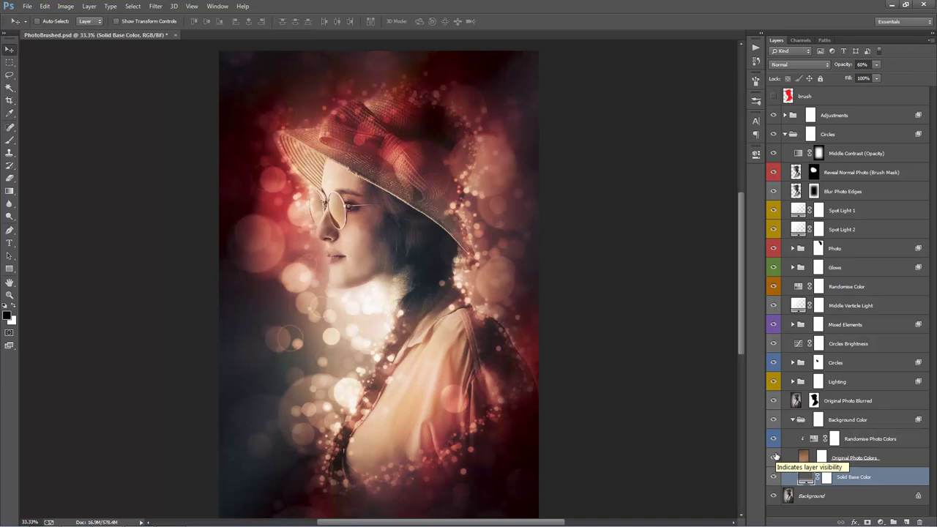
pyautogui.click(793, 421)
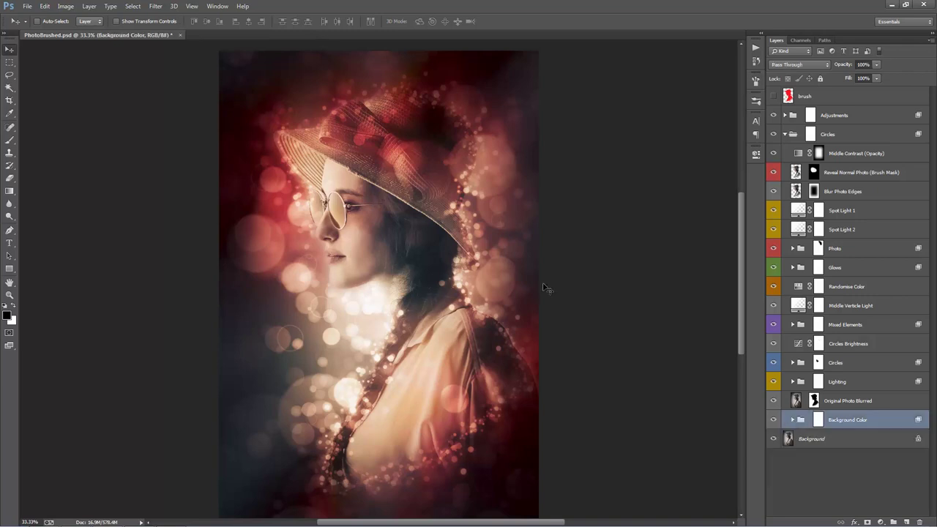
# Collapse the Circles group, expand the Adjustments group and go through the Color Option 1 to Color Option 10 groups.
pyautogui.click(785, 134)
pyautogui.click(786, 116)
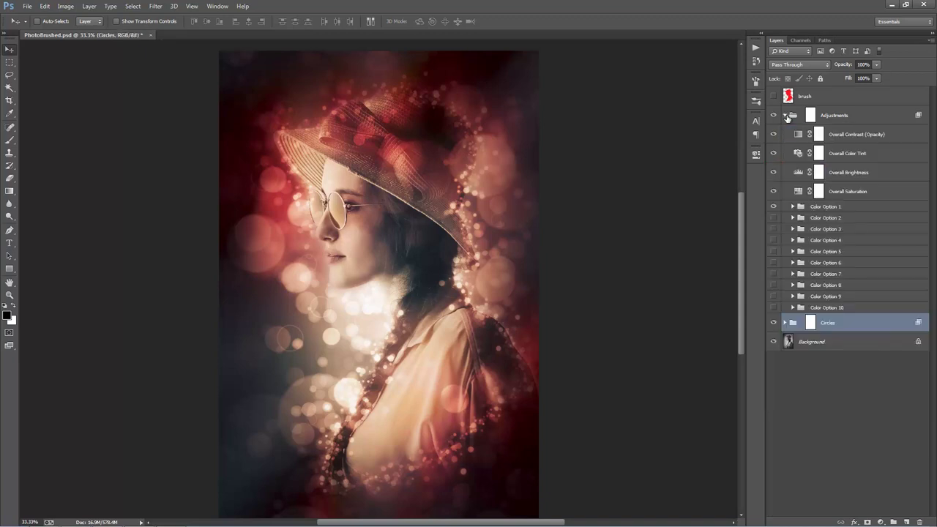
pyautogui.click(836, 208)
pyautogui.keyDown('shift'); pyautogui.click(855, 308); pyautogui.keyUp('shift')
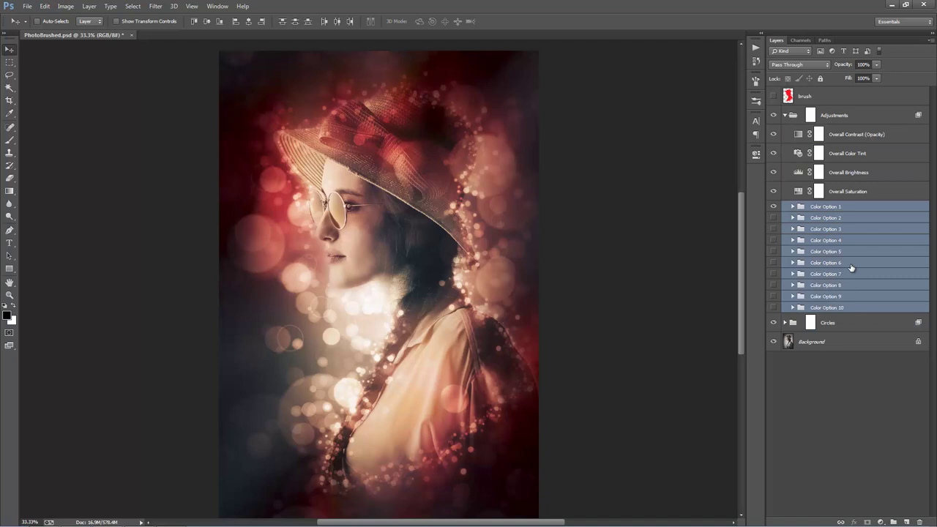
pyautogui.click(840, 210)
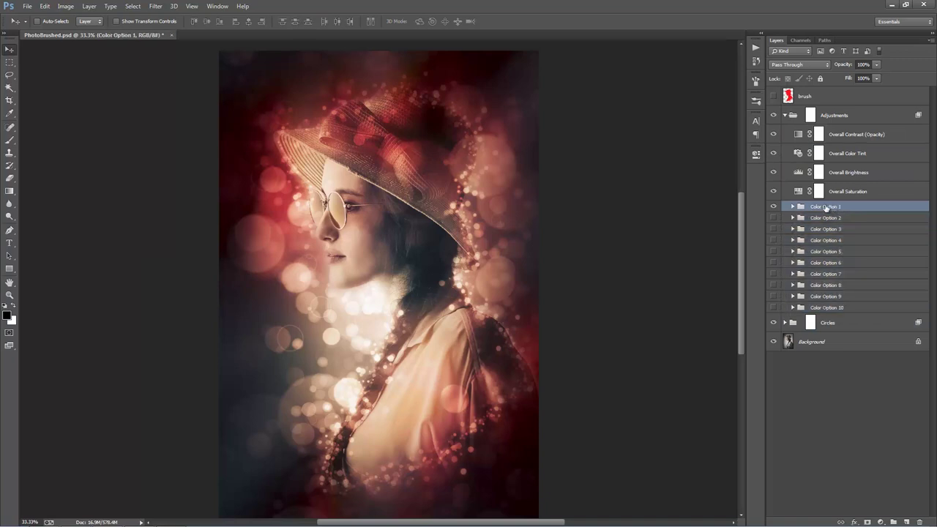
# Toggle the visibility of the Color Option 1 group to compare the image with and without its color grading.
pyautogui.click(773, 207)
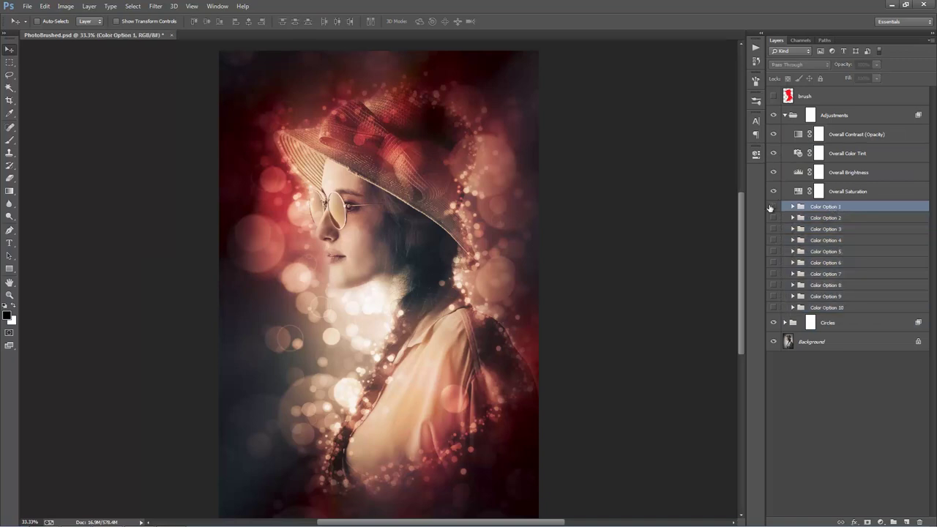
pyautogui.click(773, 207)
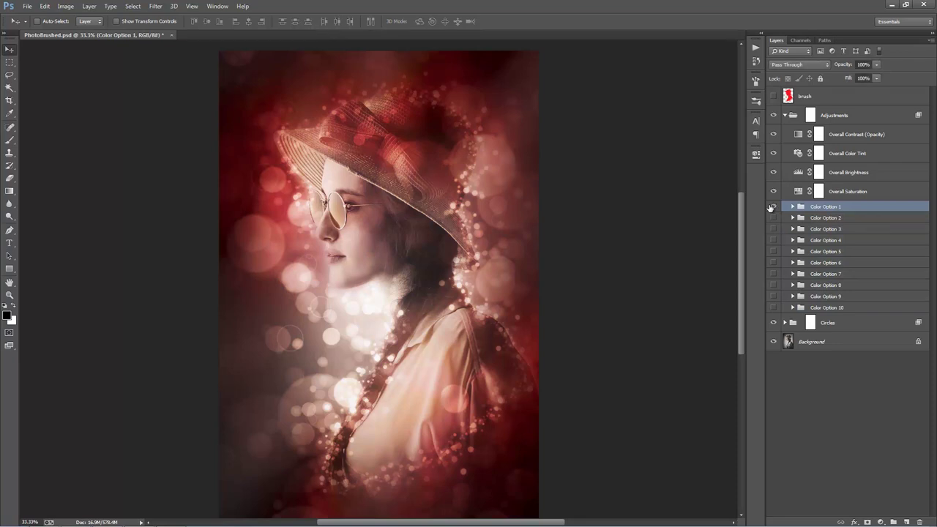
pyautogui.click(771, 208)
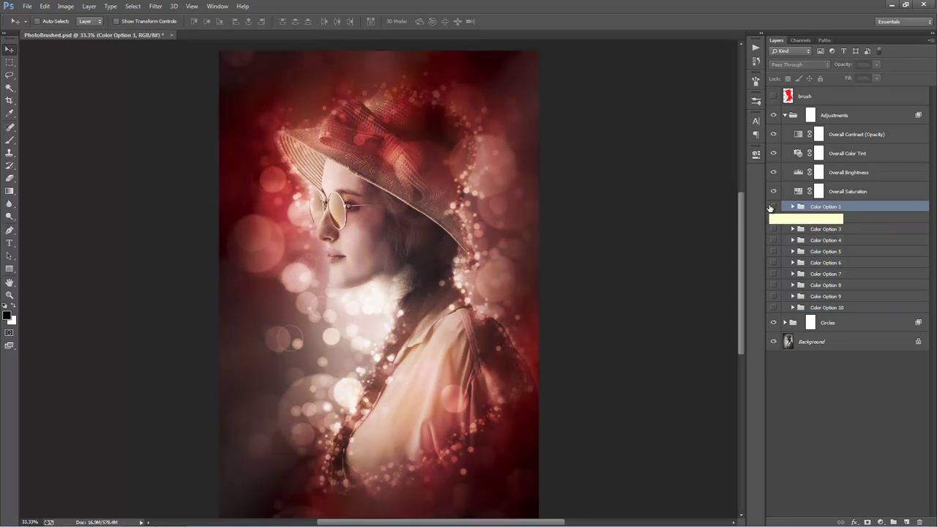
pyautogui.click(771, 208)
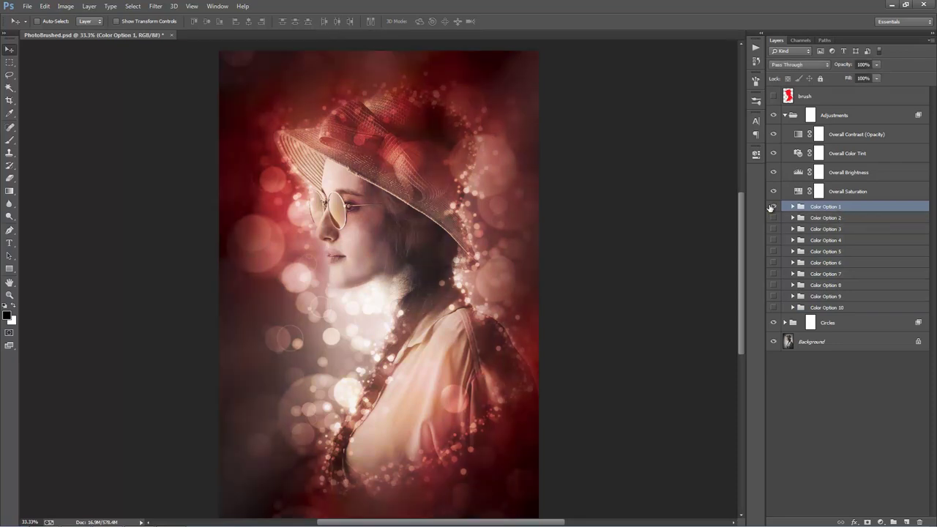
# Hide Color Option 1 and preview the other color options one at a time, from Color Option 10 up to Color Option 3.
pyautogui.click(771, 207)
pyautogui.click(774, 307)
pyautogui.click(775, 308)
pyautogui.click(774, 296)
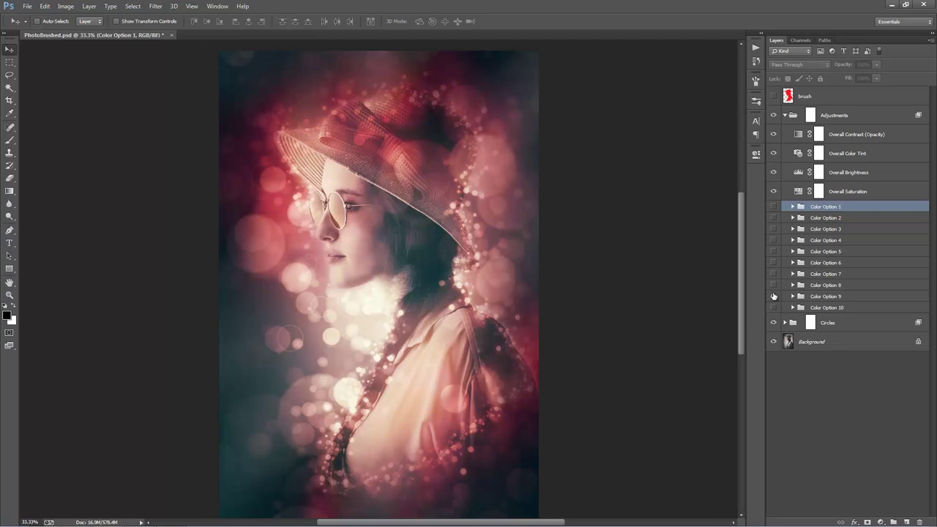
pyautogui.click(774, 285)
pyautogui.click(774, 275)
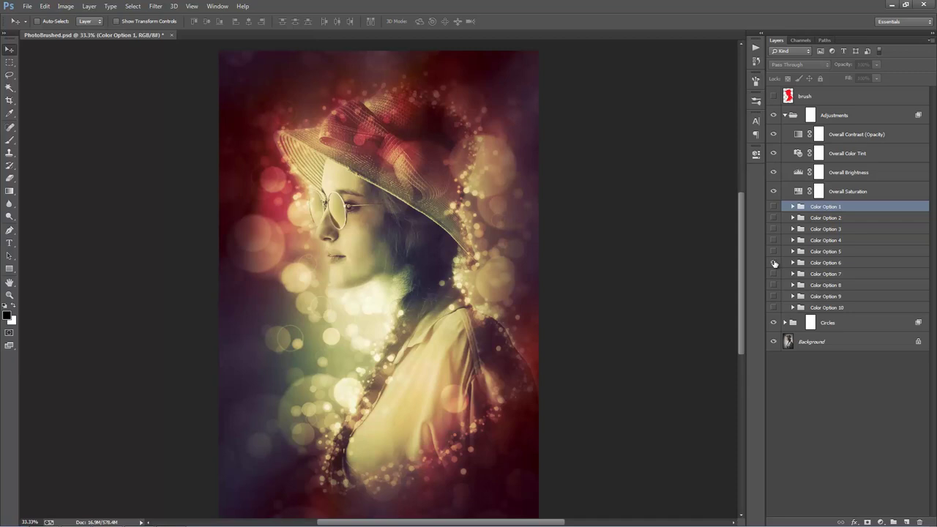
pyautogui.click(775, 264)
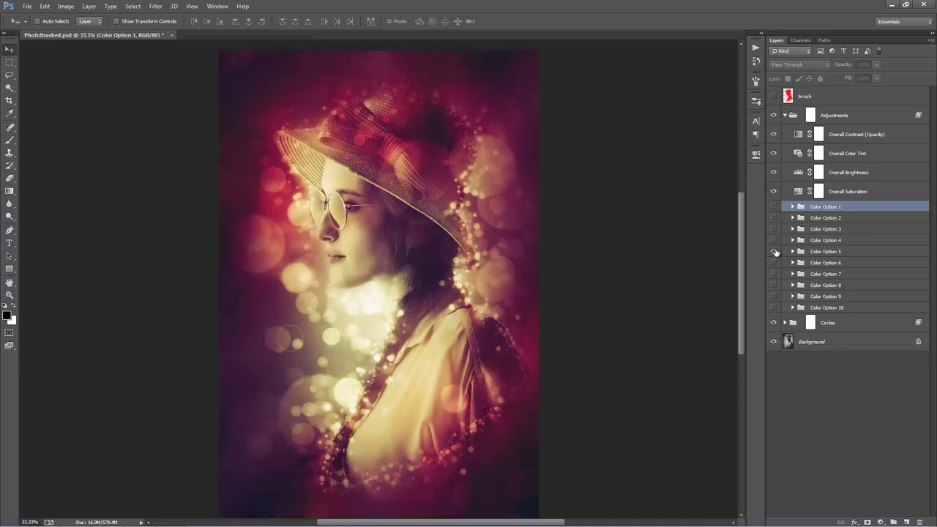
pyautogui.click(775, 252)
pyautogui.click(775, 241)
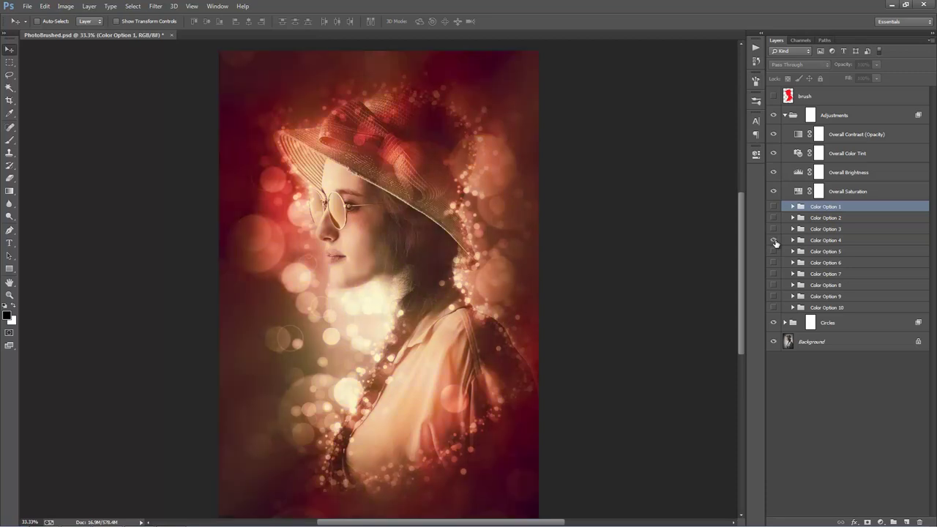
pyautogui.click(775, 230)
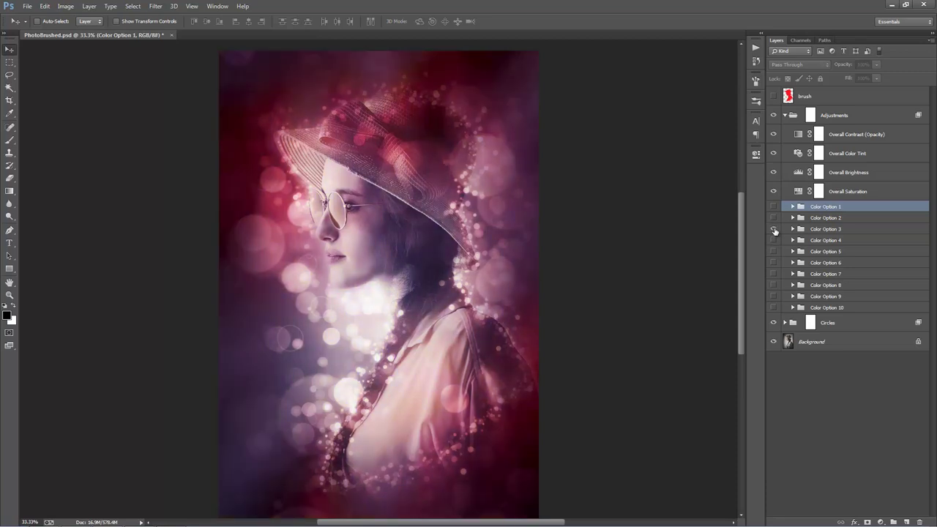
# Show Color Option 1 together with Color Option 3 and lower the opacity of the Color Option 3 group.
pyautogui.click(775, 207)
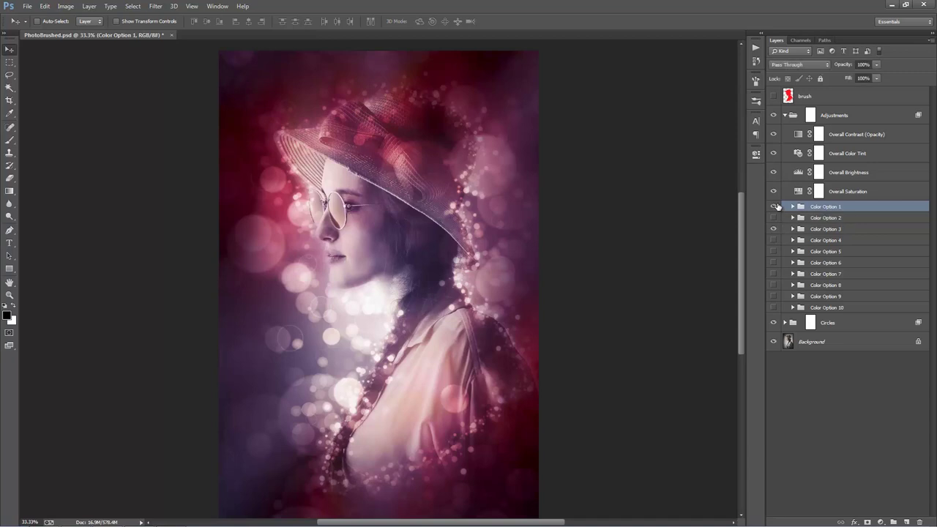
pyautogui.click(774, 207)
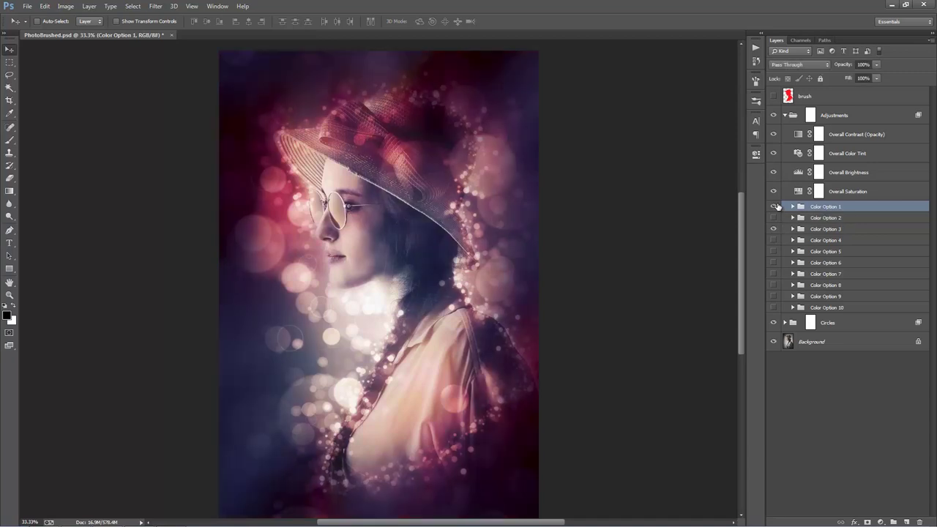
pyautogui.click(813, 231)
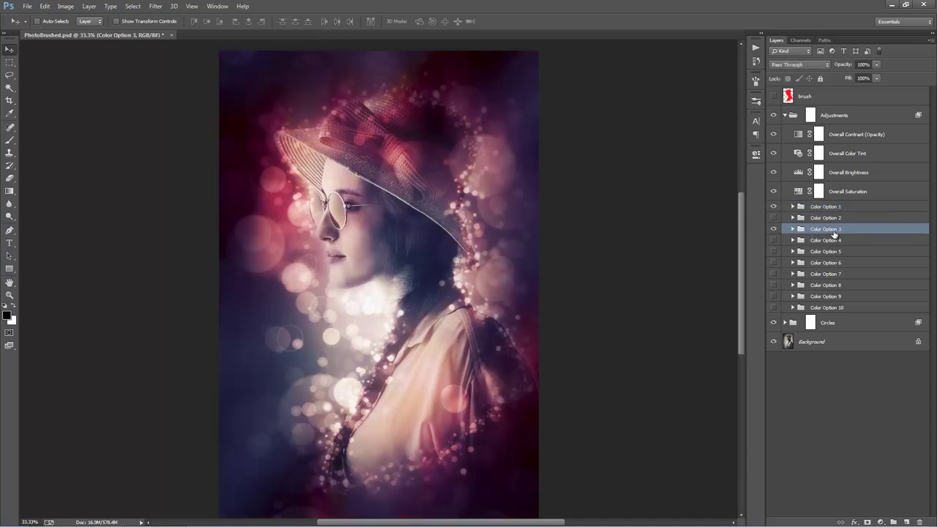
pyautogui.moveTo(844, 66); pyautogui.dragTo(818, 67)
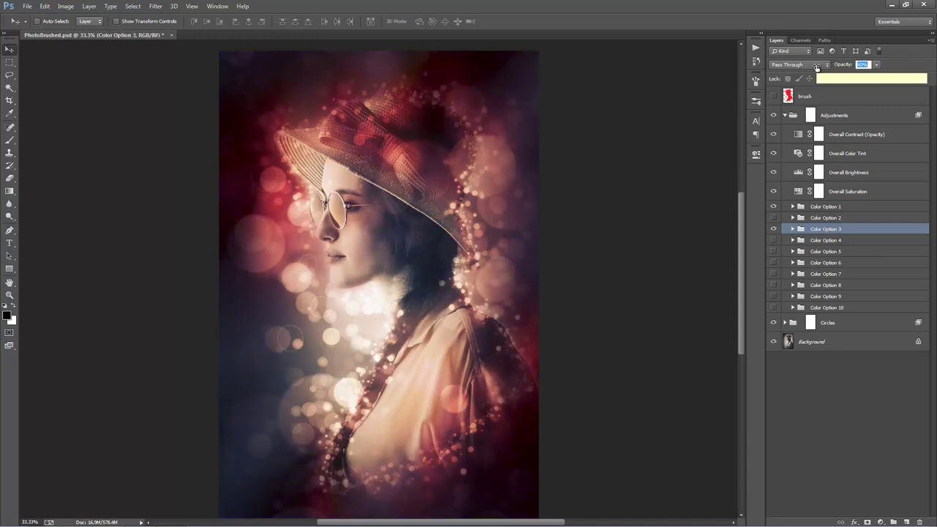
# Hide Color Options 1 and 3, preview the bottom color options and leave only Color Option 9 shown.
pyautogui.click(824, 207)
pyautogui.click(827, 229)
pyautogui.click(774, 229)
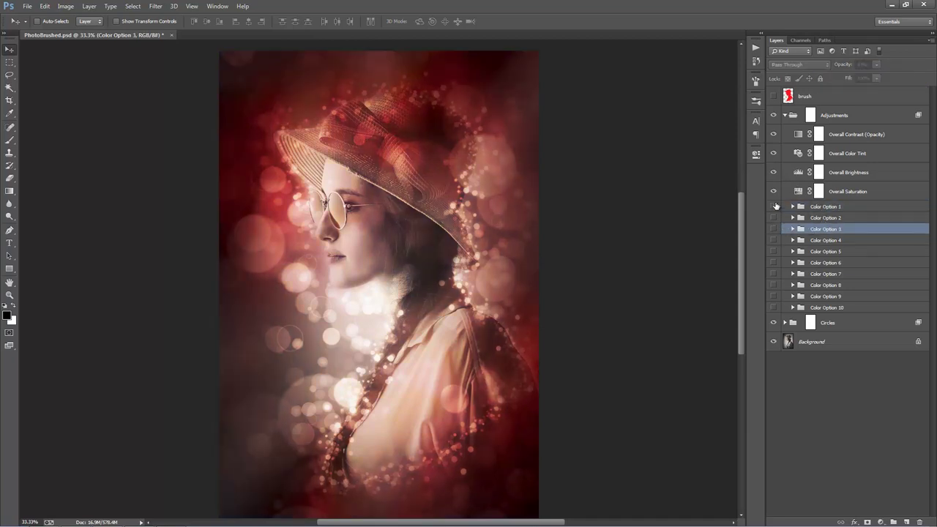
pyautogui.click(774, 308)
pyautogui.click(773, 298)
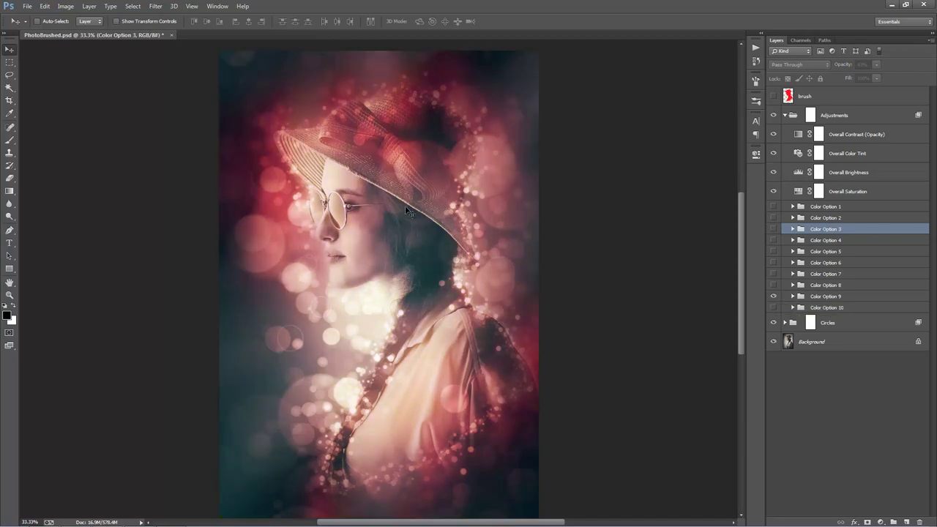
pyautogui.click(825, 297)
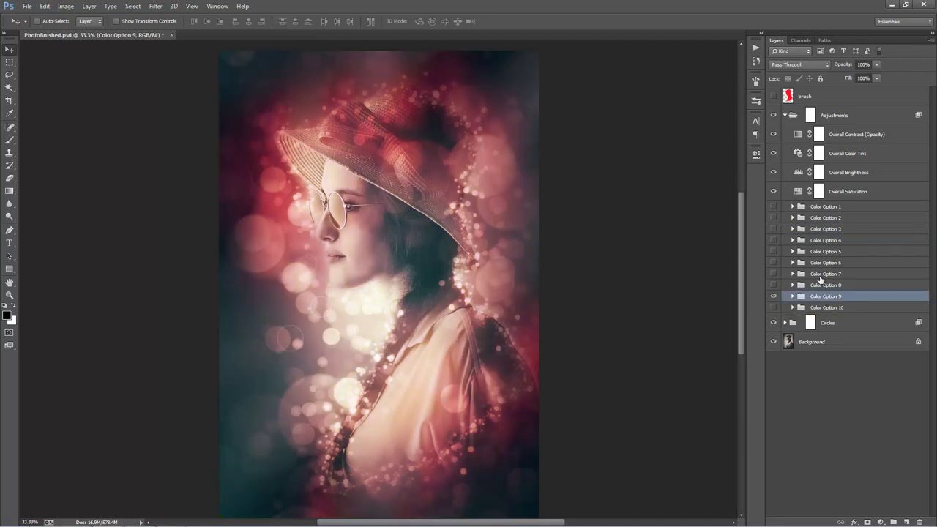
# Blend Color Option 1 over Color Option 9 by showing it and reducing its opacity to 48%.
pyautogui.click(774, 206)
pyautogui.click(826, 207)
pyautogui.moveTo(846, 67); pyautogui.dragTo(209, 115)
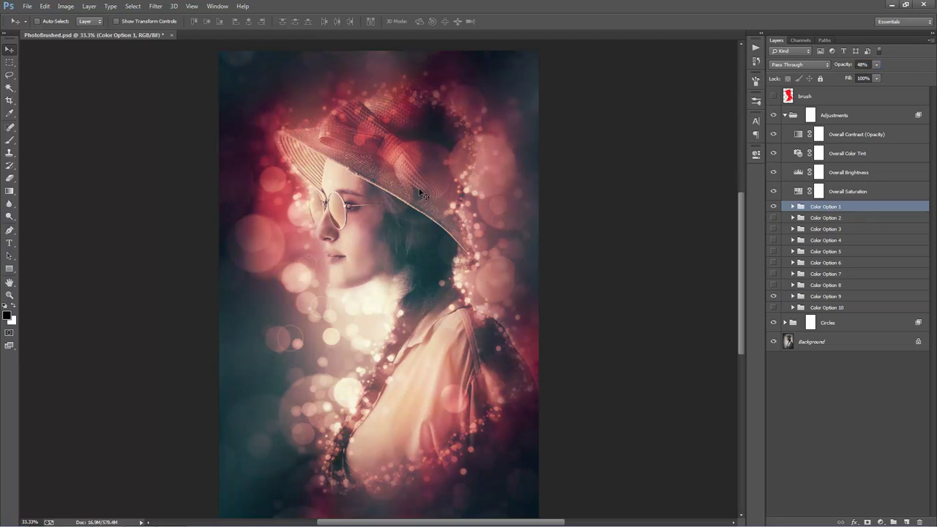
# Go through the four overall adjustment layers, from Overall Contrast (Opacity) to Overall Saturation.
pyautogui.click(856, 135)
pyautogui.keyDown('shift'); pyautogui.click(858, 192); pyautogui.keyUp('shift')
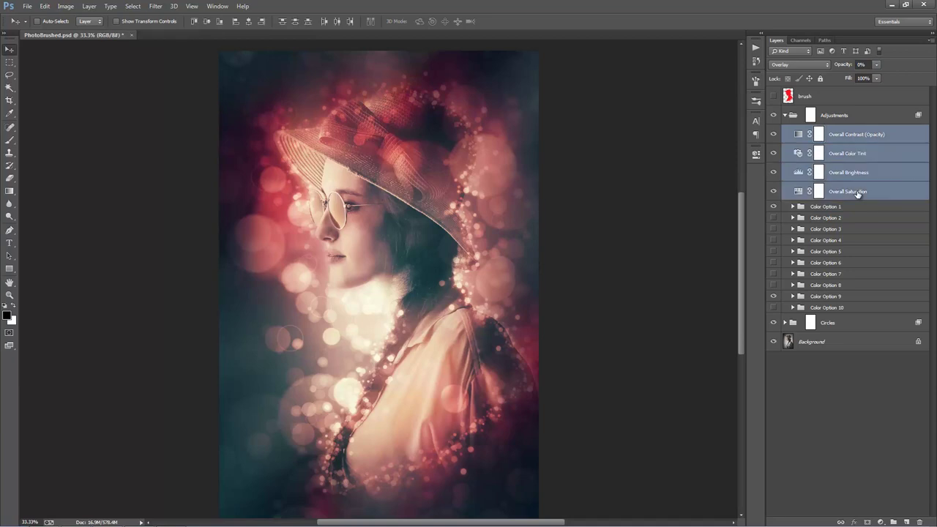
pyautogui.click(856, 133)
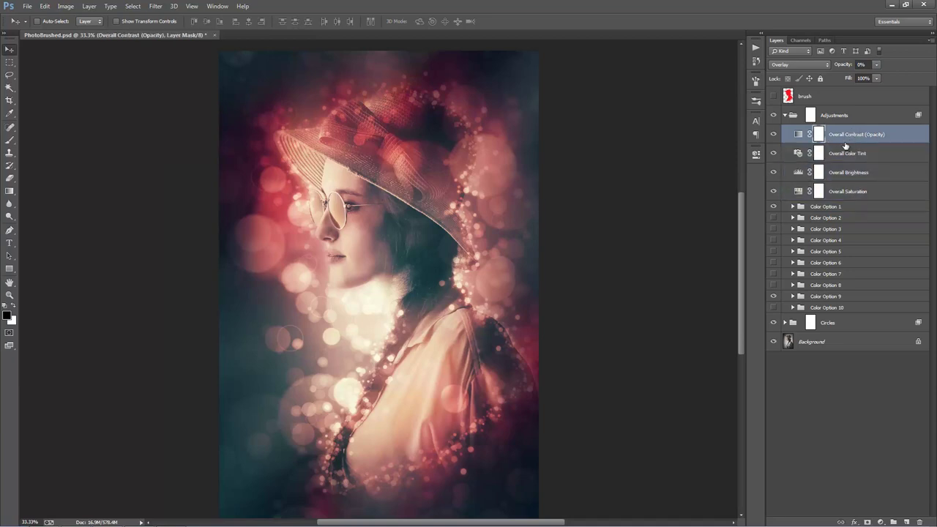
pyautogui.keyDown('shift'); pyautogui.click(860, 191); pyautogui.keyUp('shift')
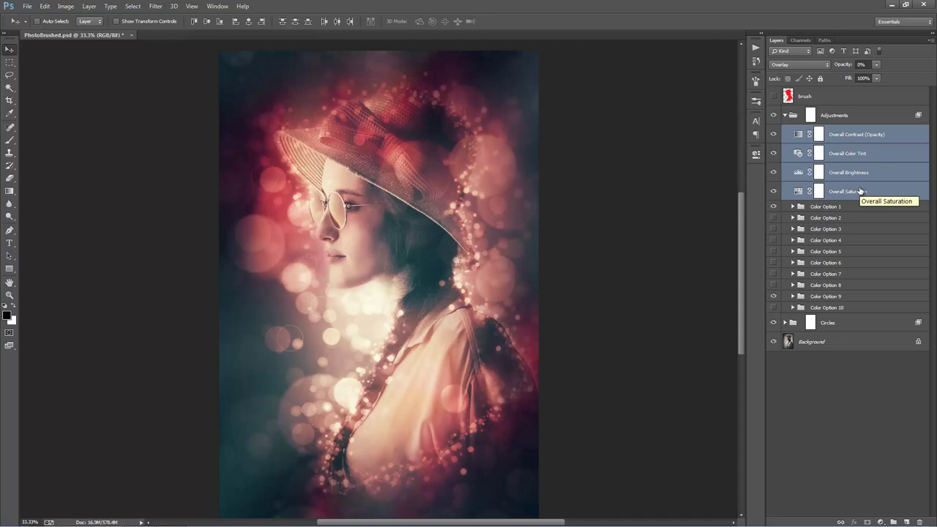
# Increase the opacity of the Overall Contrast (Opacity) layer to strengthen the image contrast.
pyautogui.click(837, 132)
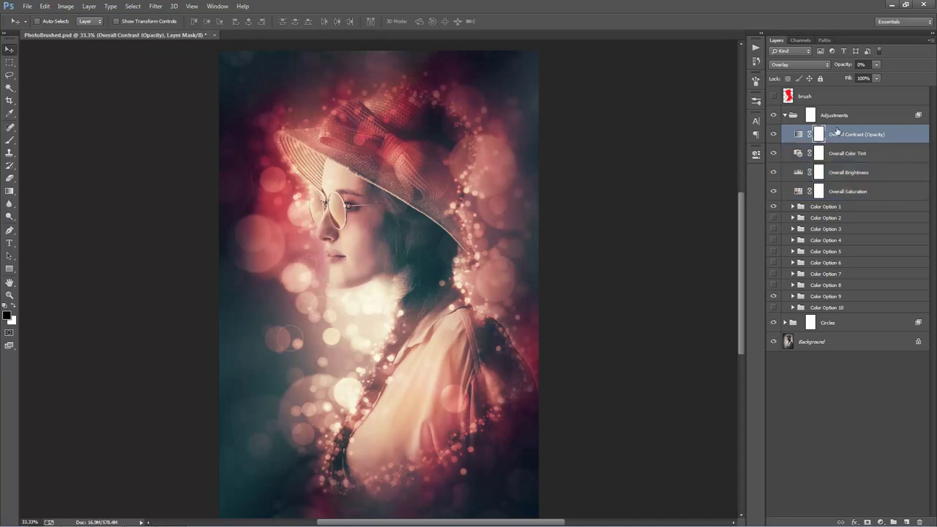
pyautogui.moveTo(840, 66); pyautogui.dragTo(189, 116)
pyautogui.click(840, 67)
pyautogui.moveTo(842, 66); pyautogui.dragTo(845, 66)
# Open the Photo Filter settings of the Overall Color Tint layer and set the density to about 46%.
pyautogui.click(839, 154)
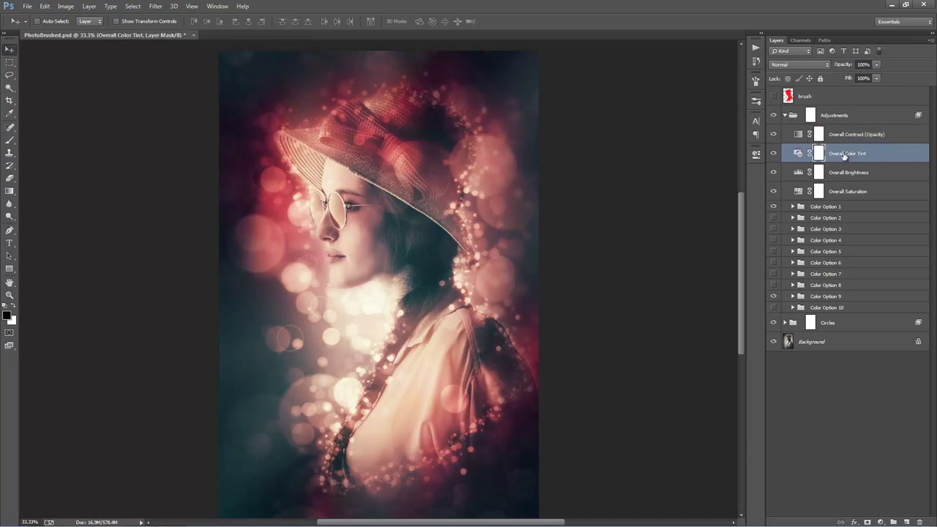
pyautogui.doubleClick(798, 153)
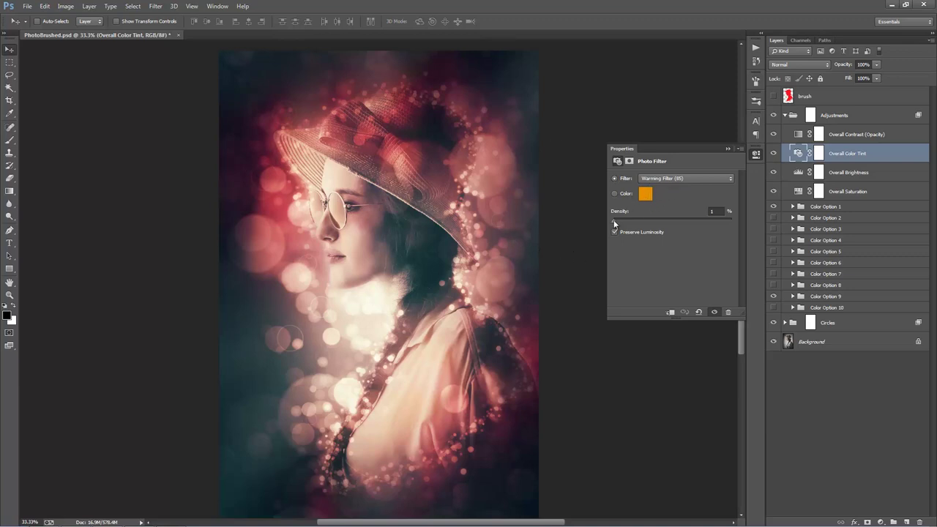
pyautogui.moveTo(614, 221); pyautogui.dragTo(626, 221)
pyautogui.moveTo(656, 221); pyautogui.dragTo(665, 225)
# Try the Photo Filter presets on Overall Color Tint one after another, from Warming Filter (LBA) to Underwater.
pyautogui.click(673, 180)
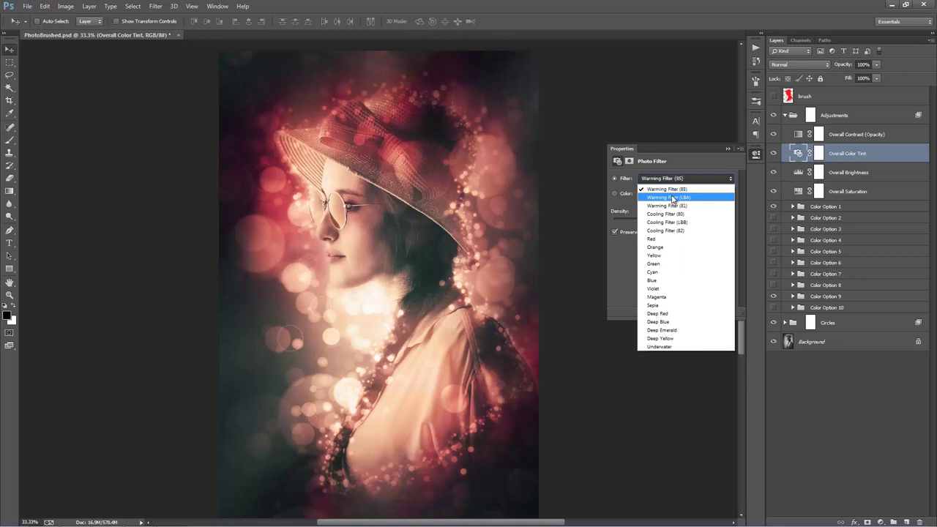
pyautogui.click(672, 196)
pyautogui.press('Down')
pyautogui.press('Down')
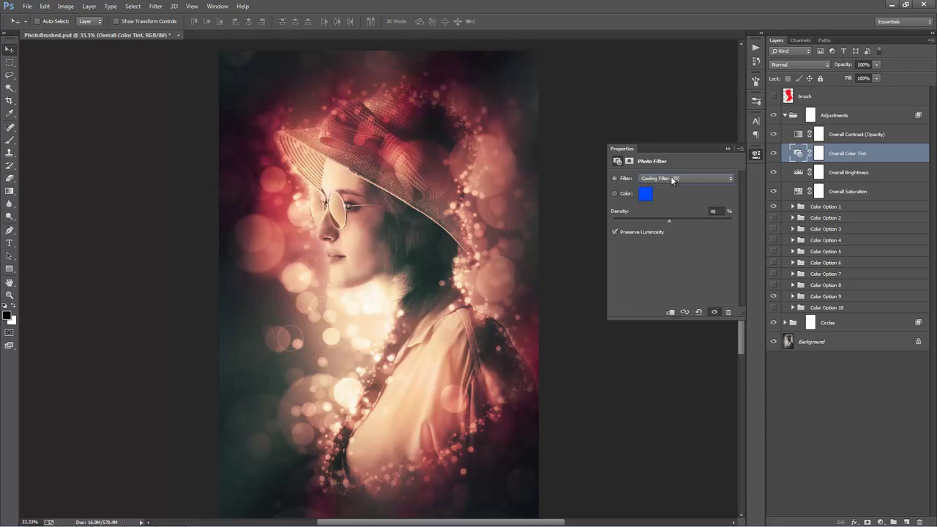
pyautogui.press('Down')
pyautogui.press('Down')
pyautogui.press('Down')
pyautogui.press('Down')
pyautogui.press('Down')
pyautogui.press('Down')
pyautogui.press('Down')
pyautogui.press('Down')
pyautogui.press('Down')
pyautogui.press('Down')
pyautogui.press('Down')
pyautogui.press('Down')
pyautogui.press('Down')
pyautogui.press('Down')
# Set the Overall Color Tint filter to Warming Filter (85) with a density of 30%, and close its settings.
pyautogui.click(672, 180)
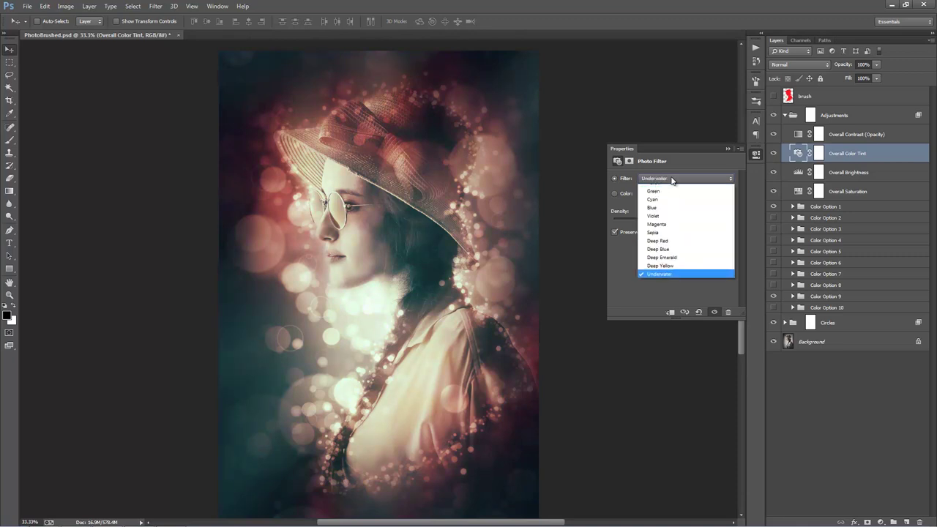
pyautogui.click(675, 187)
pyautogui.moveTo(669, 220); pyautogui.dragTo(649, 228)
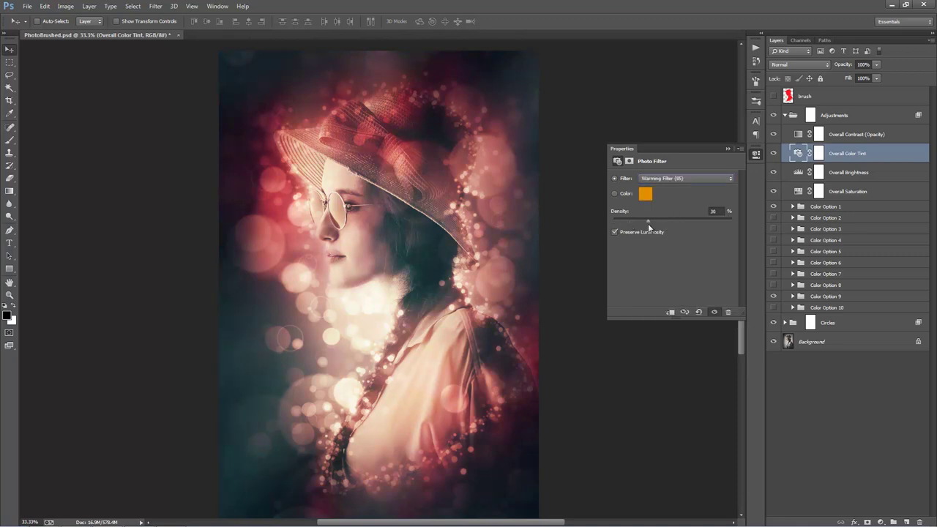
pyautogui.click(728, 148)
# Adjust the black and white input levels of the Overall Brightness layer and close its settings.
pyautogui.click(842, 174)
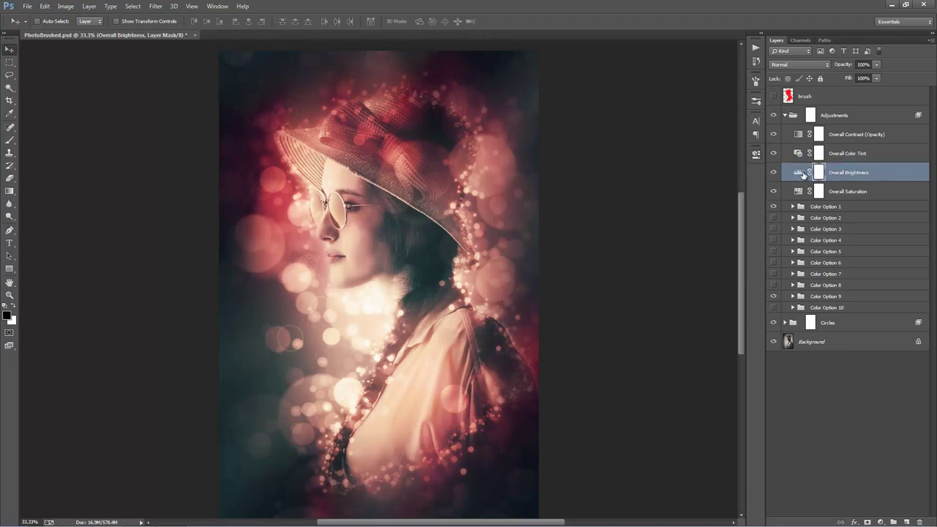
pyautogui.doubleClick(798, 172)
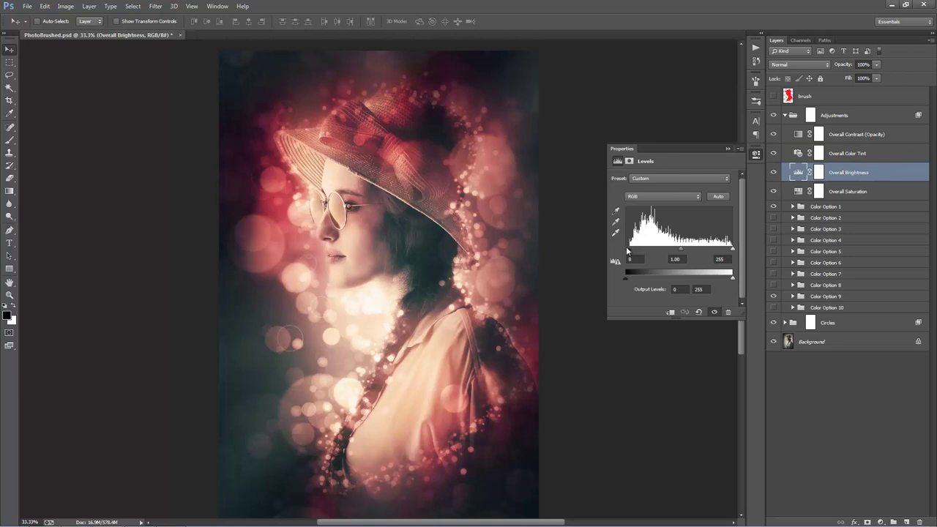
pyautogui.moveTo(626, 251)
pyautogui.mouseDown()
pyautogui.moveTo(642, 251)
pyautogui.moveTo(631, 252)
pyautogui.mouseUp()
pyautogui.click(731, 252)
pyautogui.moveTo(740, 253); pyautogui.dragTo(742, 255)
pyautogui.click(756, 155)
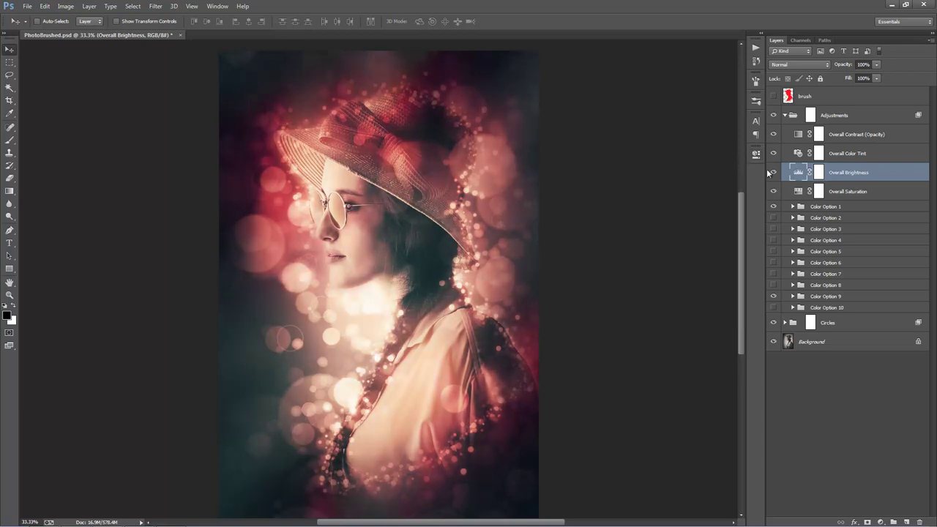
# Raise the saturation of the Overall Saturation layer slightly and close its Hue/Saturation settings.
pyautogui.click(858, 192)
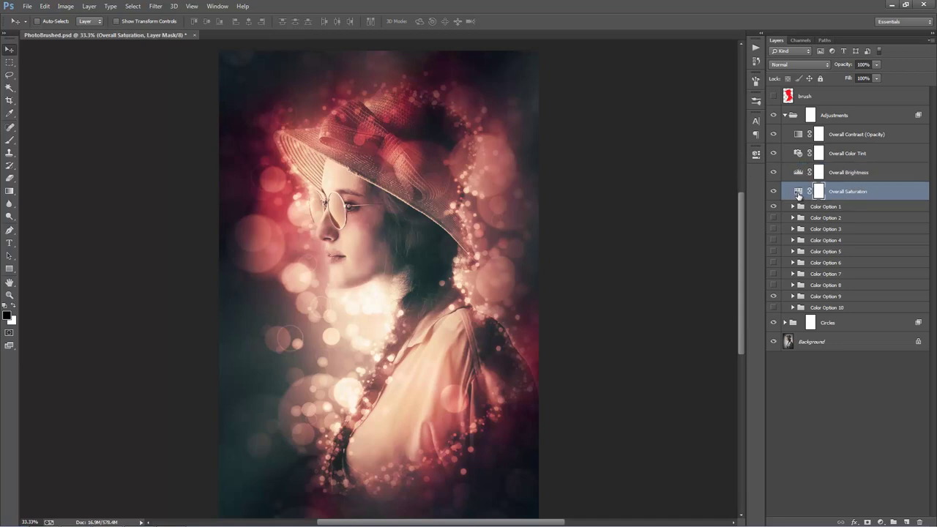
pyautogui.doubleClick(798, 193)
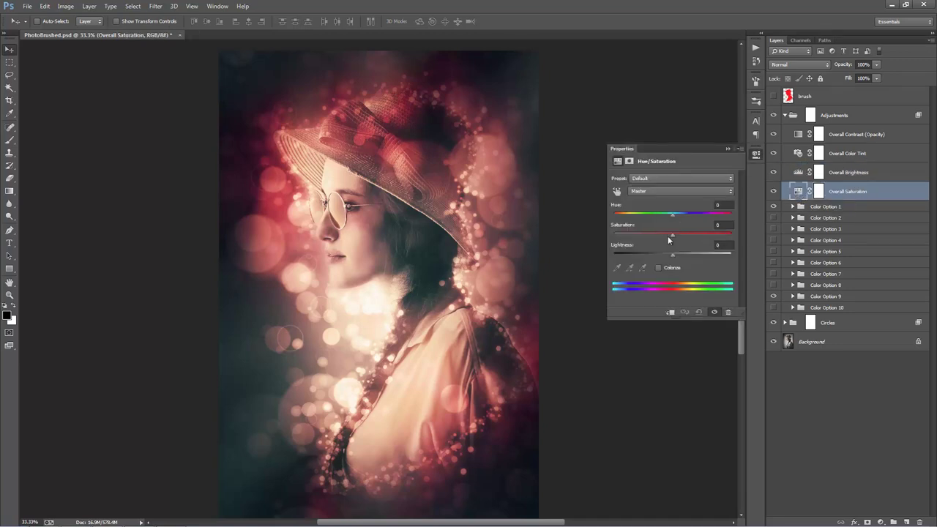
pyautogui.moveTo(672, 235)
pyautogui.mouseDown()
pyautogui.moveTo(686, 236)
pyautogui.moveTo(630, 231)
pyautogui.moveTo(697, 236)
pyautogui.moveTo(667, 235)
pyautogui.mouseUp()
pyautogui.moveTo(680, 234); pyautogui.dragTo(678, 234)
pyautogui.click(727, 151)
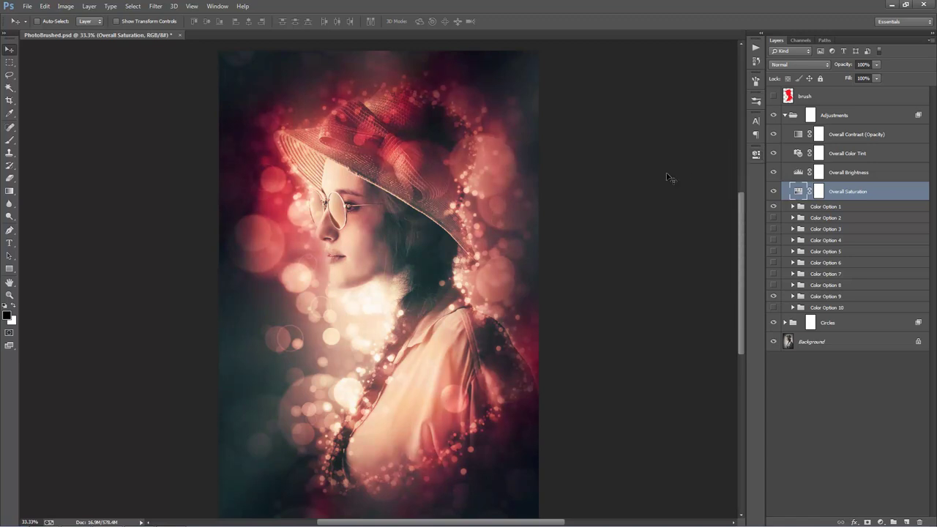
# Go through several of the Color Option groups below the overall adjustment layers.
pyautogui.click(838, 219)
pyautogui.click(836, 254)
pyautogui.click(840, 287)
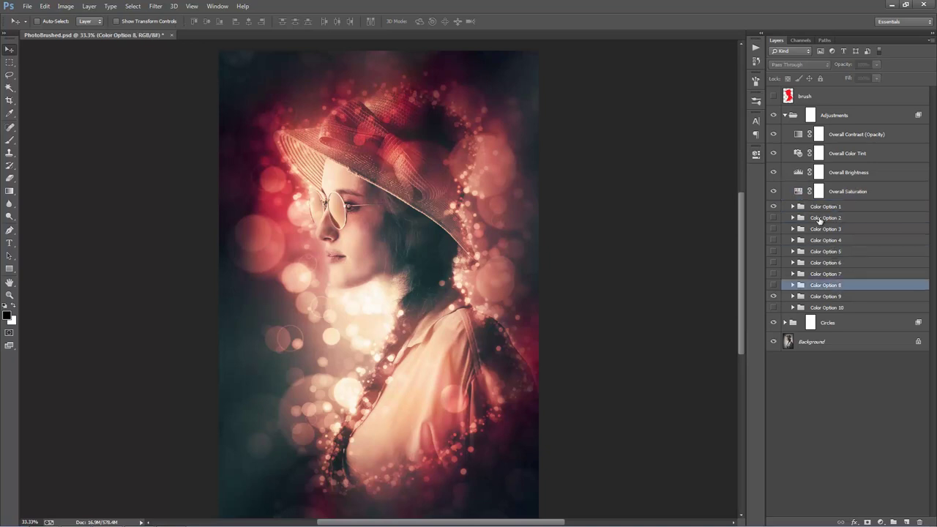
pyautogui.click(833, 243)
# Collapse the Adjustments group and set the hue of the Randomise Color layer in the Circles group to +2.
pyautogui.click(785, 116)
pyautogui.click(785, 134)
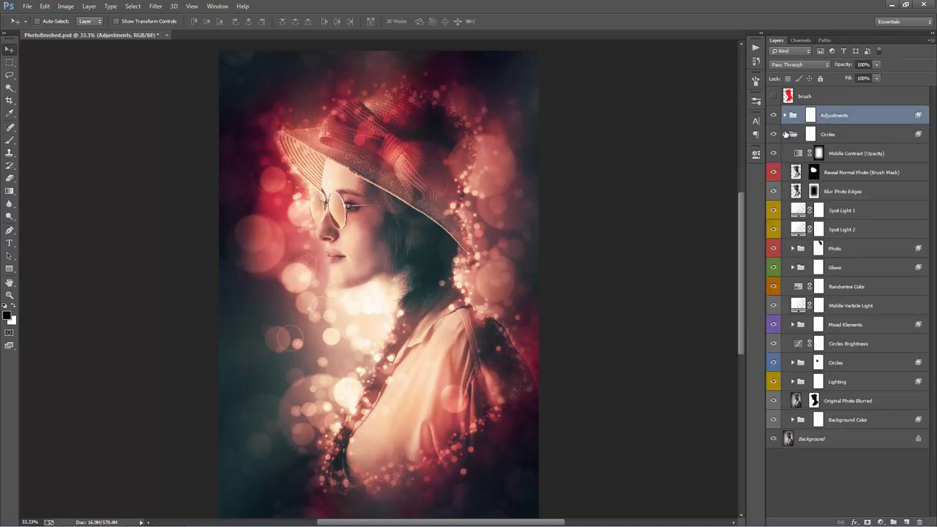
pyautogui.click(849, 287)
pyautogui.click(798, 287)
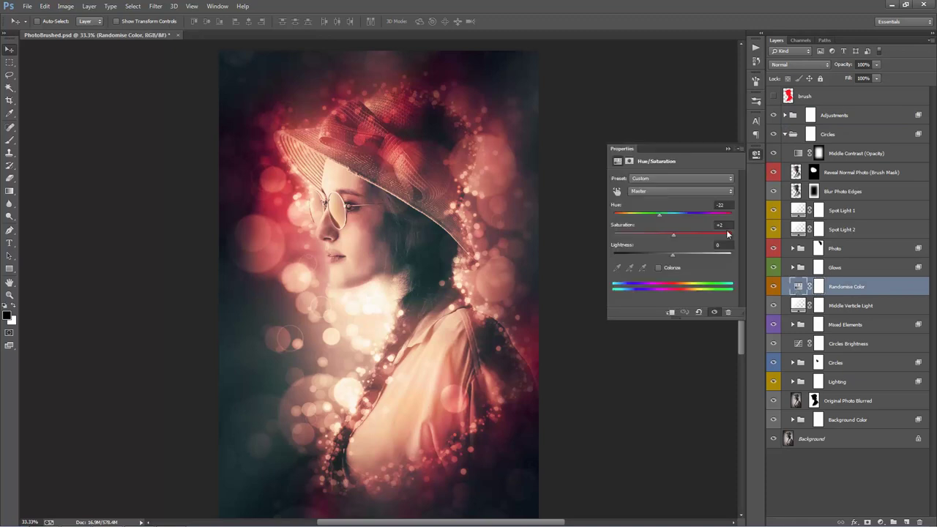
pyautogui.moveTo(659, 217)
pyautogui.mouseDown()
pyautogui.moveTo(713, 226)
pyautogui.moveTo(614, 222)
pyautogui.moveTo(671, 223)
pyautogui.mouseUp()
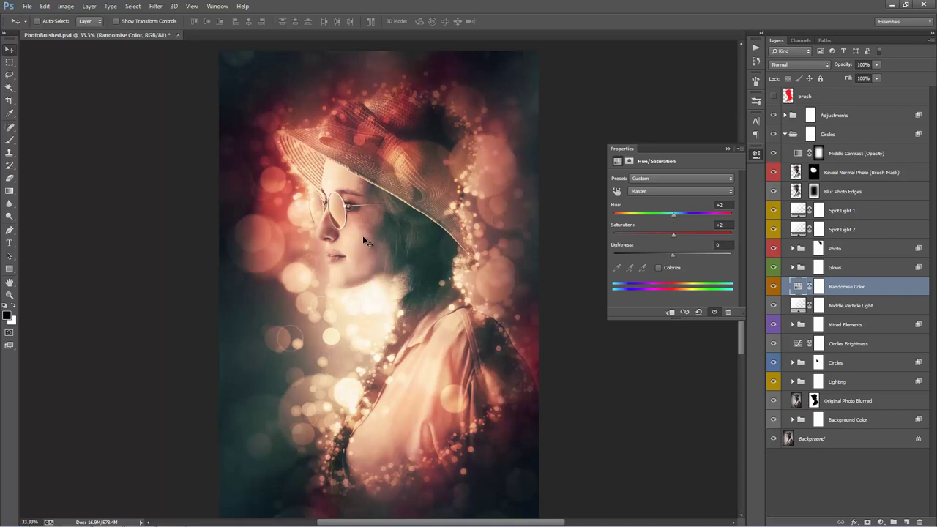
pyautogui.click(727, 149)
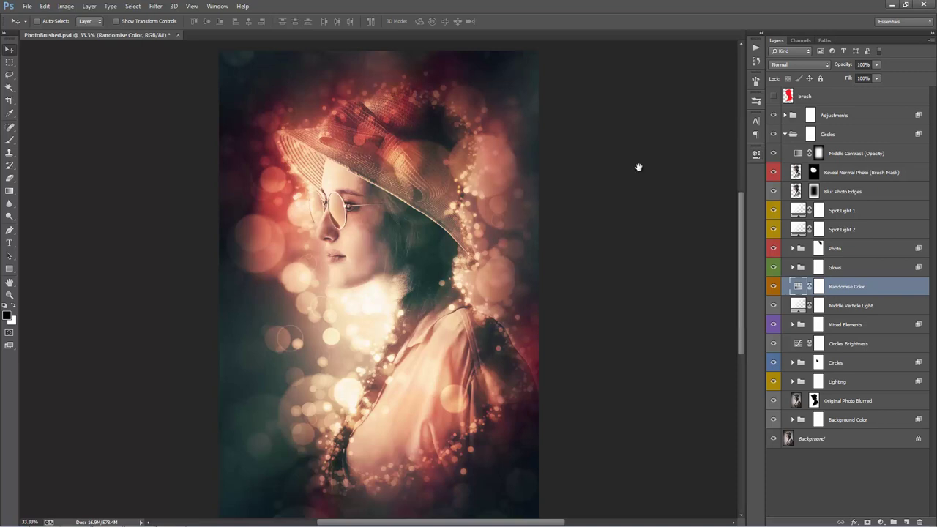
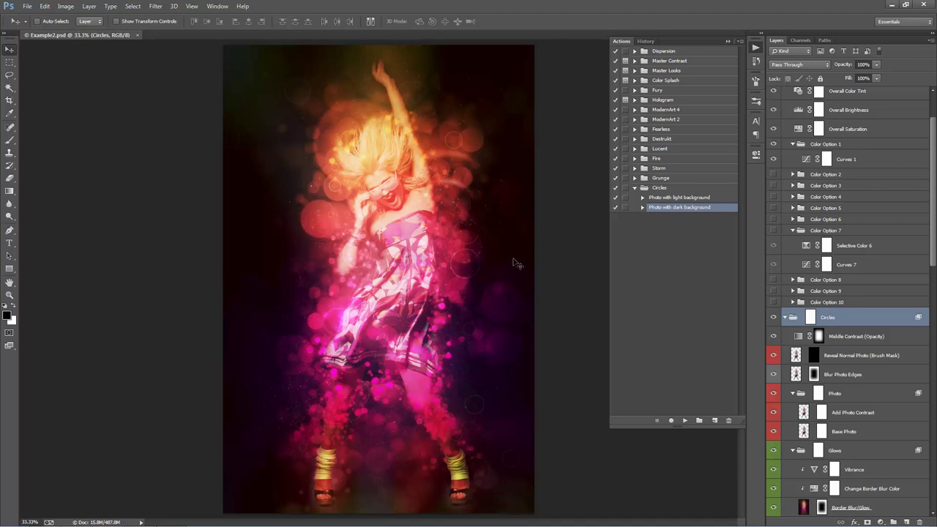
# Collapse the Circles group together with all of its nested groups.
pyautogui.scroll(-2, 848, 278)
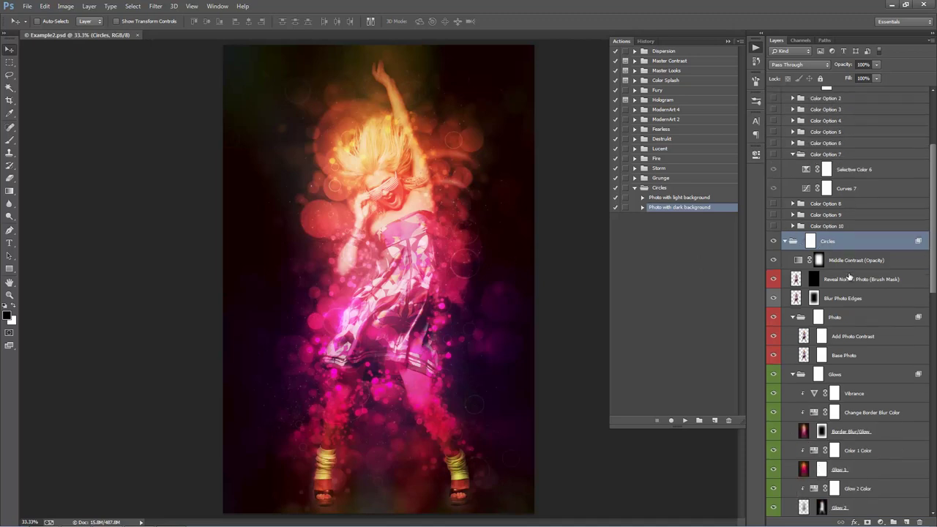
pyautogui.scroll(2, 840, 276)
pyautogui.scroll(-2, 831, 280)
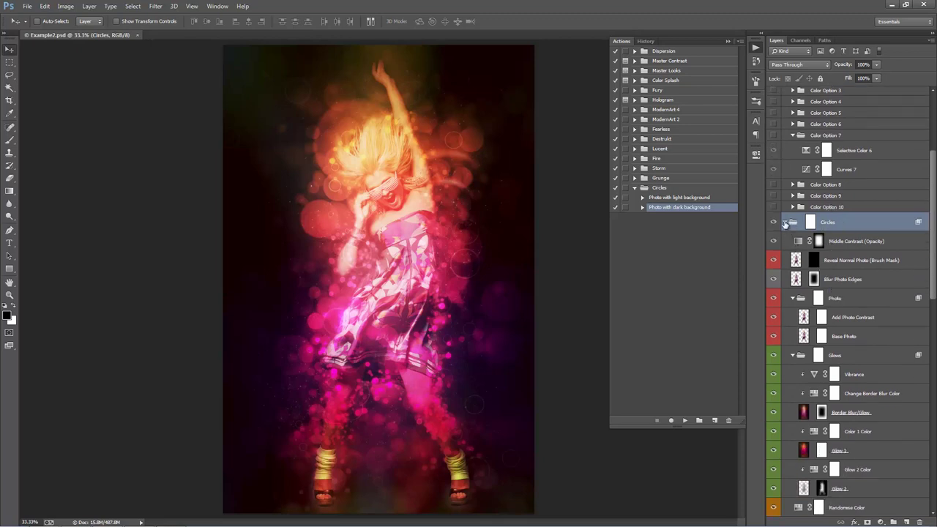
pyautogui.keyDown('alt'); pyautogui.click(785, 222); pyautogui.keyUp('alt')
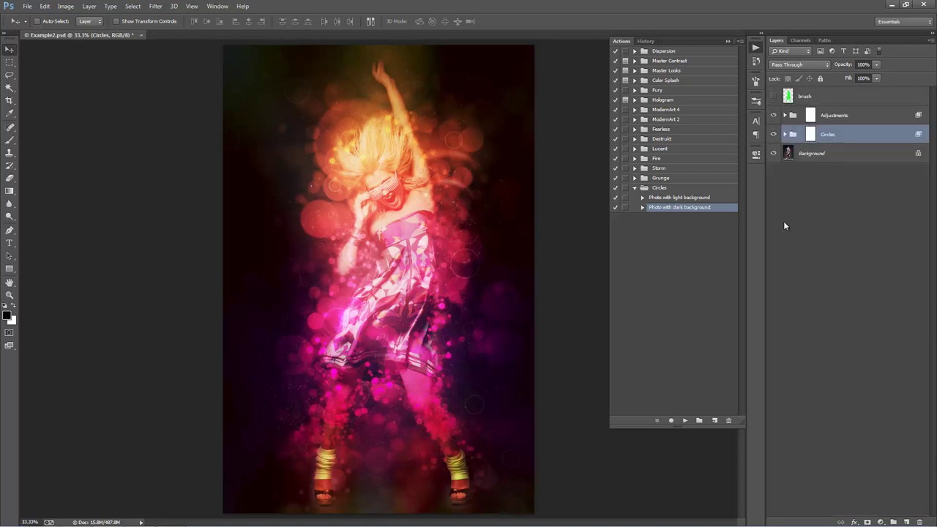
# Compare the original photo and the brush layer with the effect, restoring the layer visibility and expanding the Circles group.
pyautogui.click(774, 115)
pyautogui.click(774, 134)
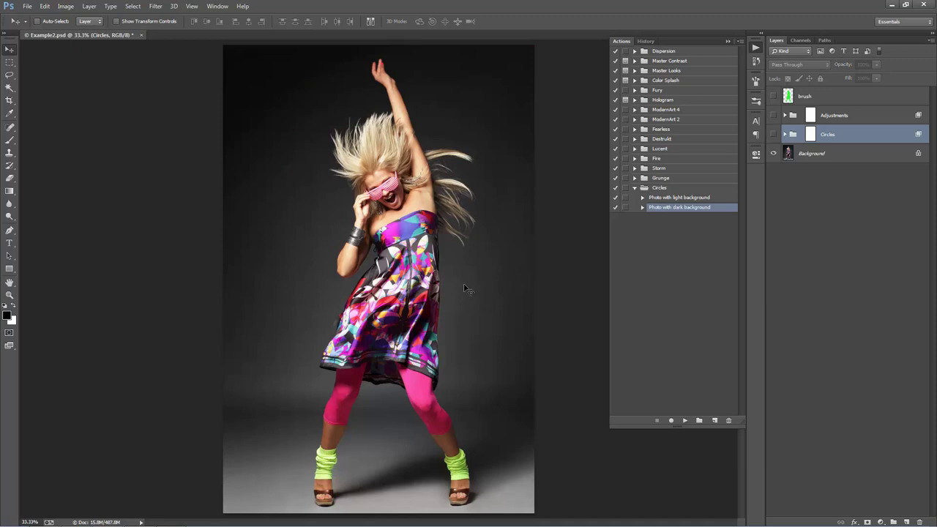
pyautogui.click(774, 96)
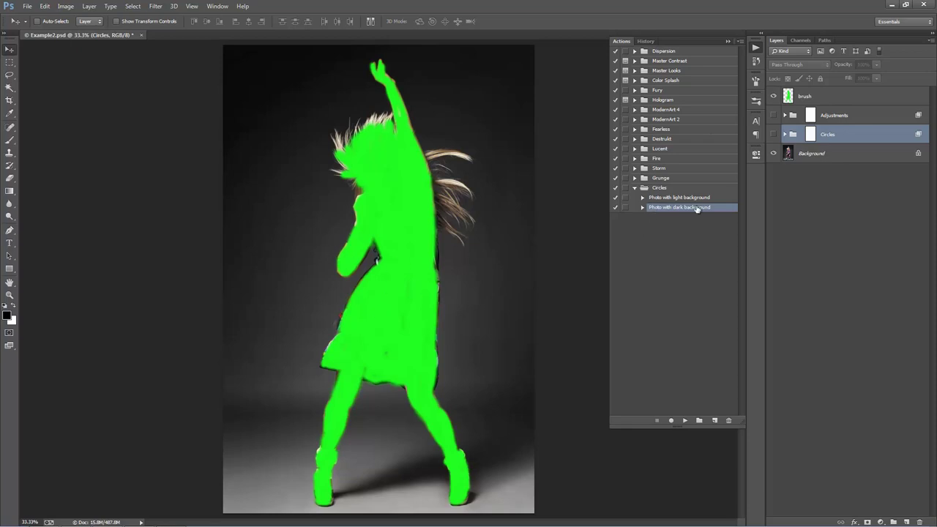
pyautogui.moveTo(773, 96); pyautogui.dragTo(784, 137)
pyautogui.click(784, 135)
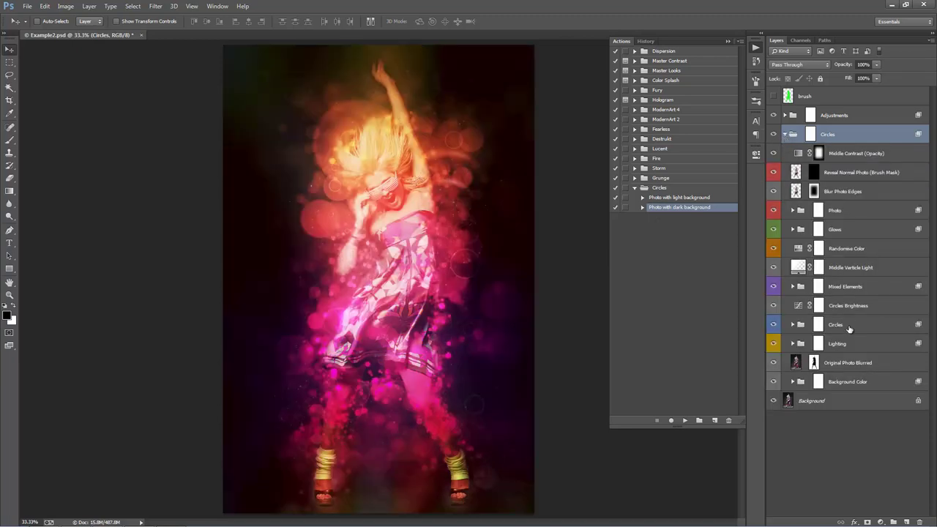
# Try the Normal blend mode on the nested Circles group, and return it to Pass Through.
pyautogui.click(850, 329)
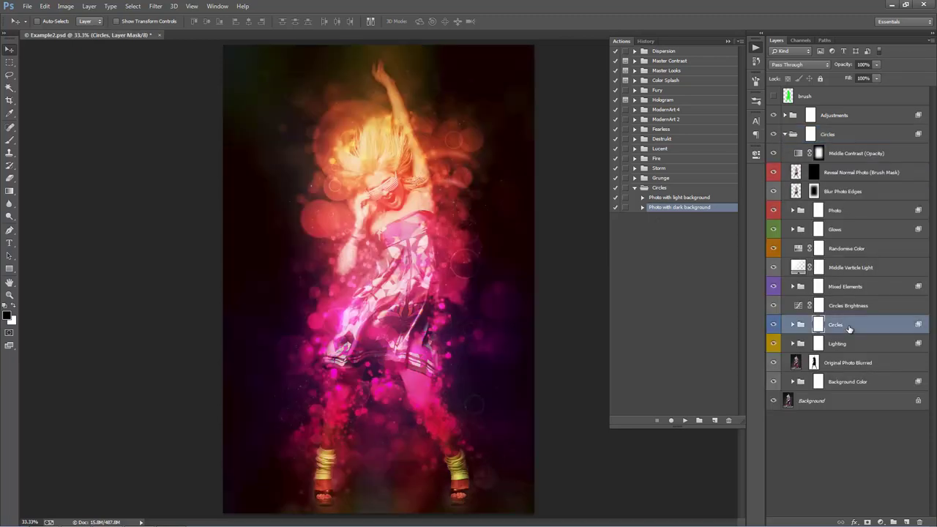
pyautogui.click(785, 65)
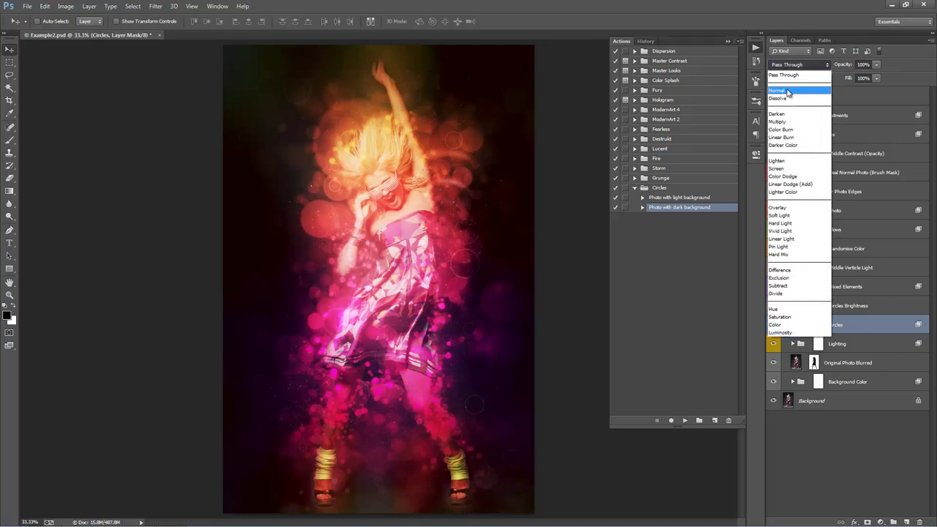
pyautogui.click(787, 91)
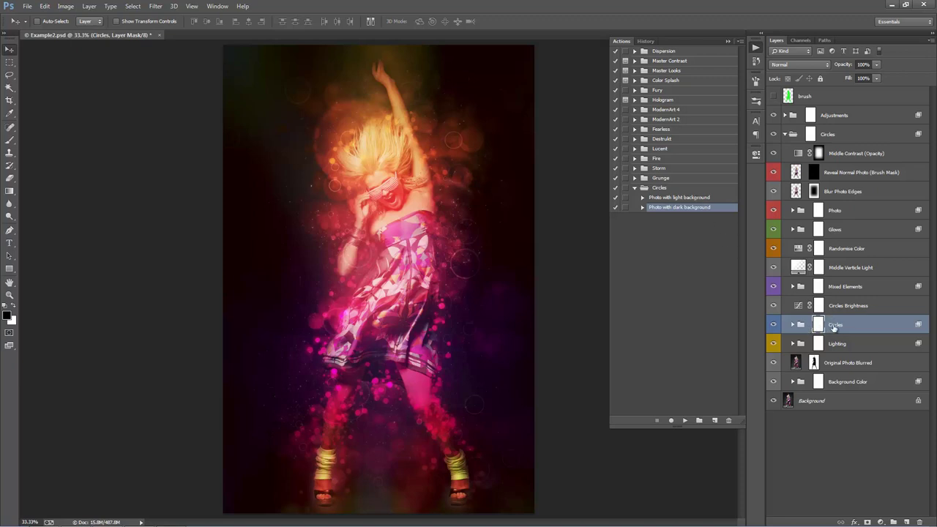
pyautogui.click(801, 63)
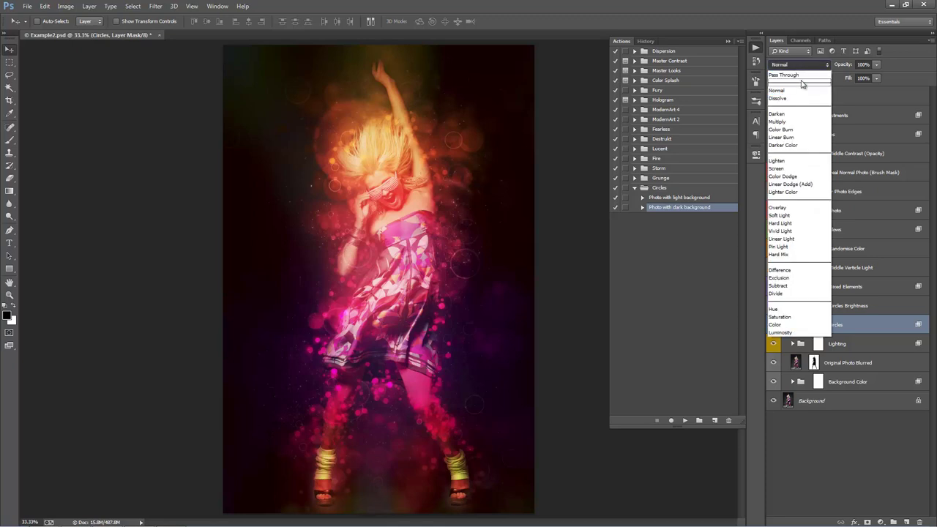
pyautogui.click(790, 75)
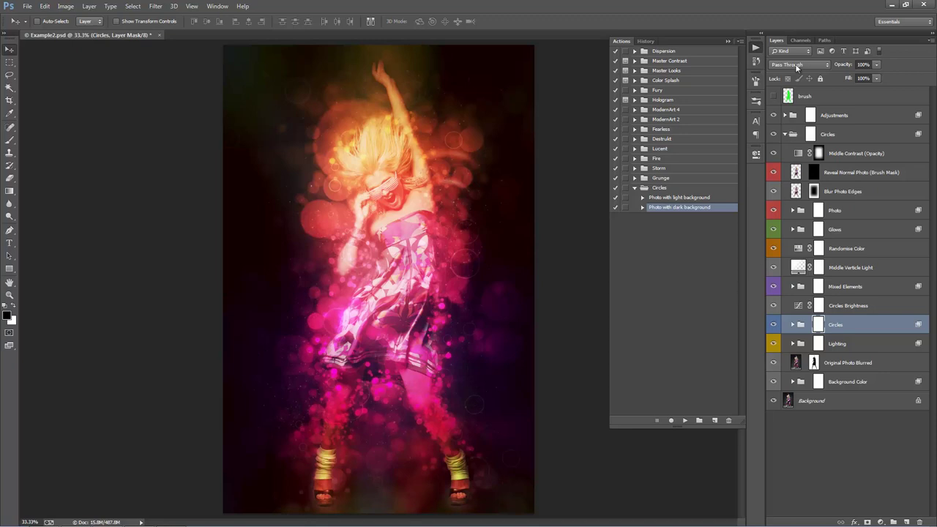
# Adjust the midpoint of the RGB curve on the Circles Brightness layer and close its Curves settings.
pyautogui.click(798, 310)
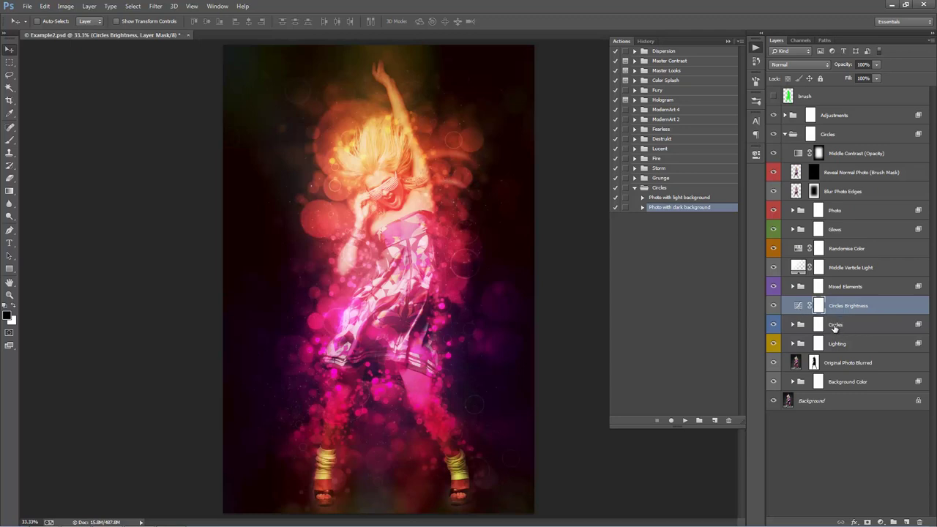
pyautogui.doubleClick(799, 305)
pyautogui.moveTo(679, 252); pyautogui.dragTo(674, 244)
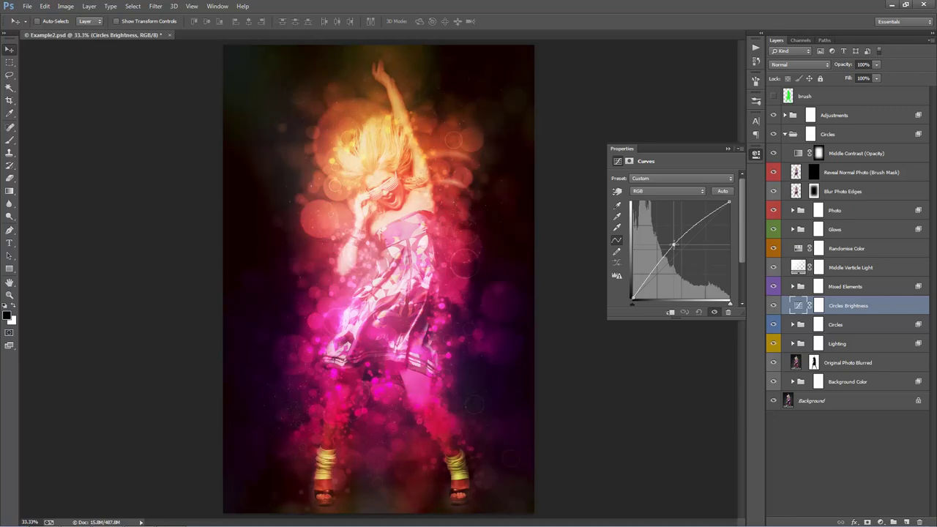
pyautogui.moveTo(673, 244); pyautogui.dragTo(387, 247)
pyautogui.click(729, 149)
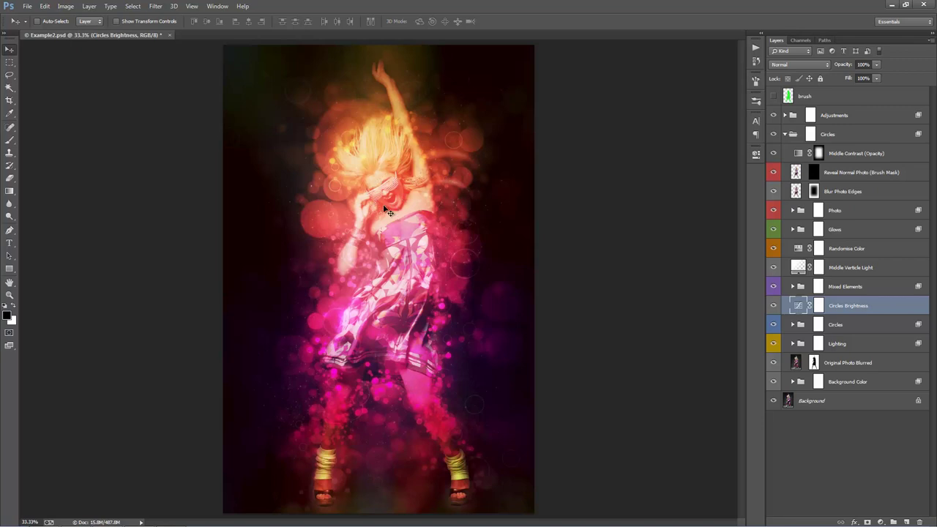
# Paint white over the woman's face on the Reveal Normal Photo layer's mask with a 600 px brush.
pyautogui.click(813, 175)
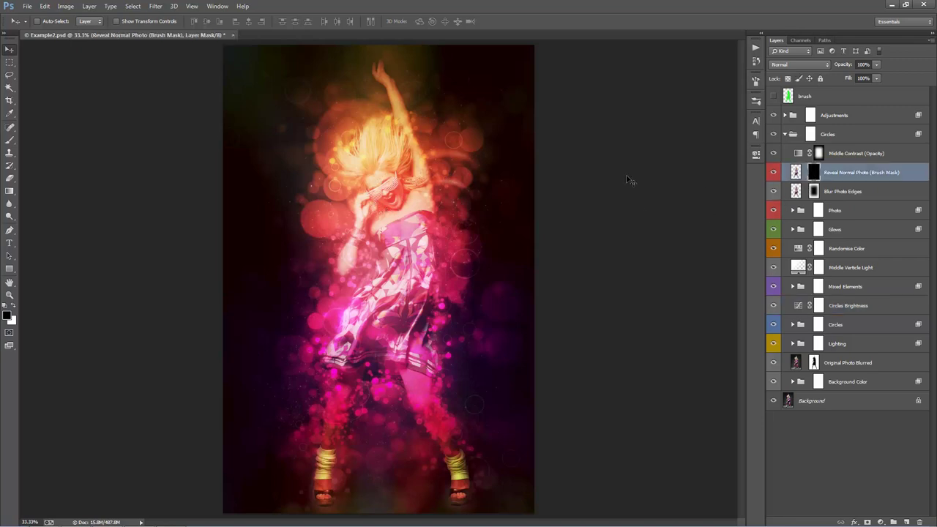
pyautogui.press('b')
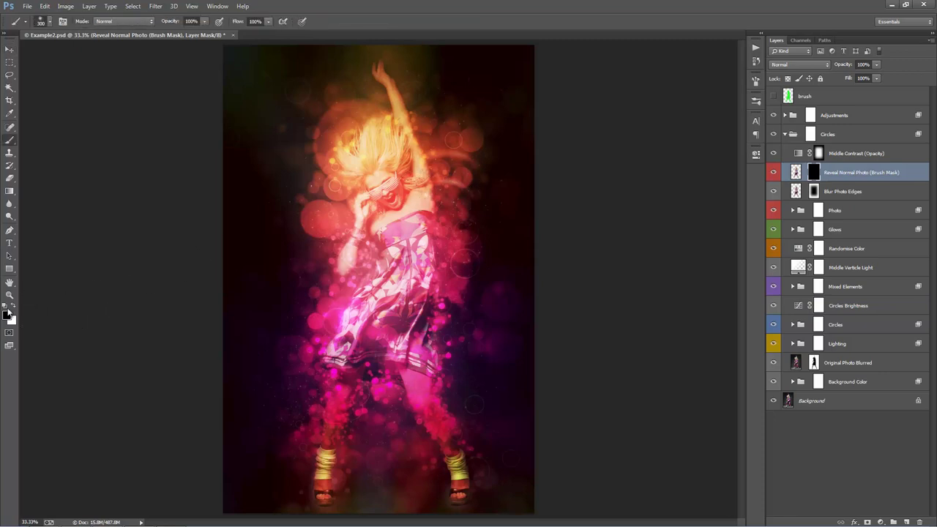
pyautogui.click(13, 306)
pyautogui.press(']')
pyautogui.press(']')
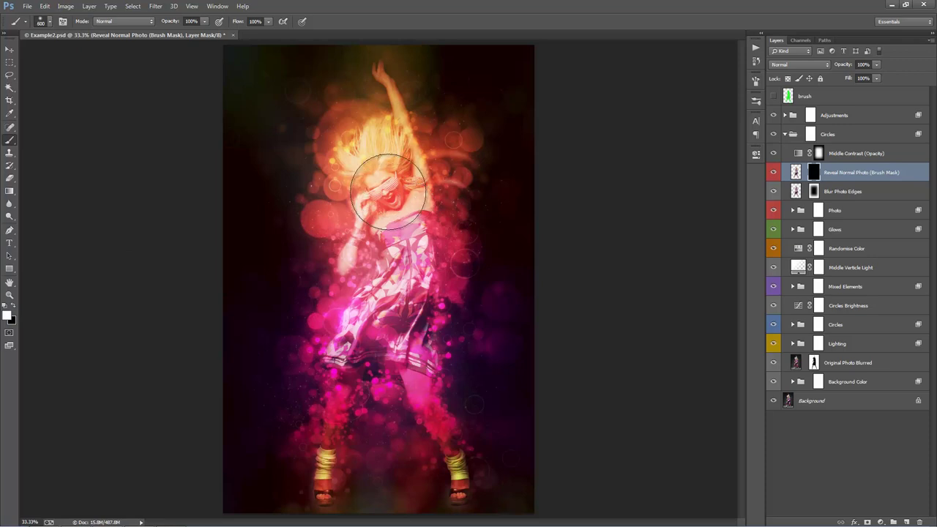
pyautogui.moveTo(388, 193); pyautogui.dragTo(389, 190)
pyautogui.press('v')
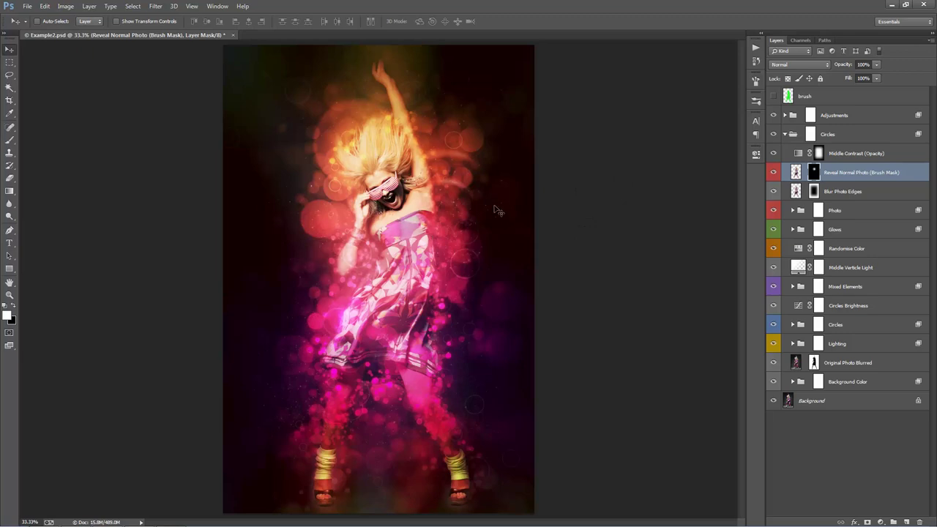
# Lower the opacity of the Reveal Normal Photo layer to 64%.
pyautogui.click(838, 67)
pyautogui.moveTo(838, 68); pyautogui.dragTo(935, 154)
pyautogui.moveTo(847, 66); pyautogui.dragTo(831, 63)
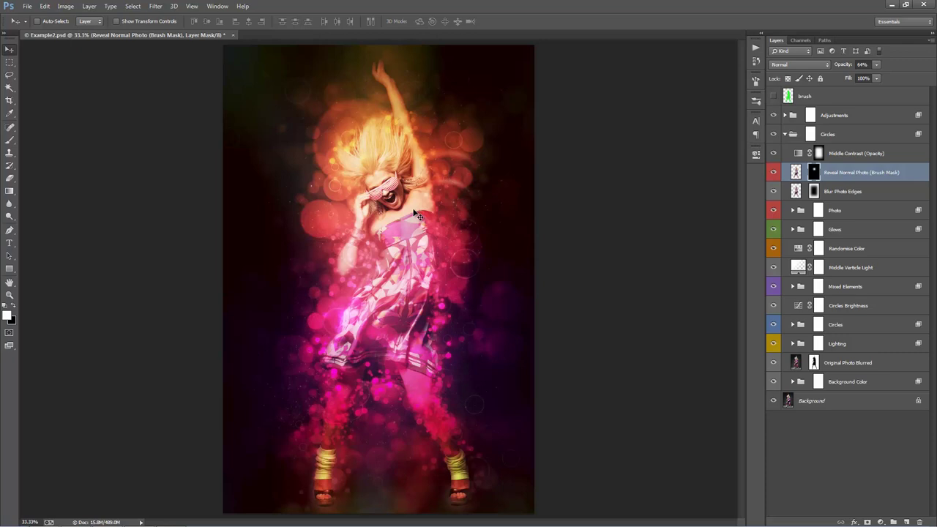
# Toggle the Reveal Normal Photo layer off and on to compare the face, and keep the layer visible and selected.
pyautogui.click(774, 173)
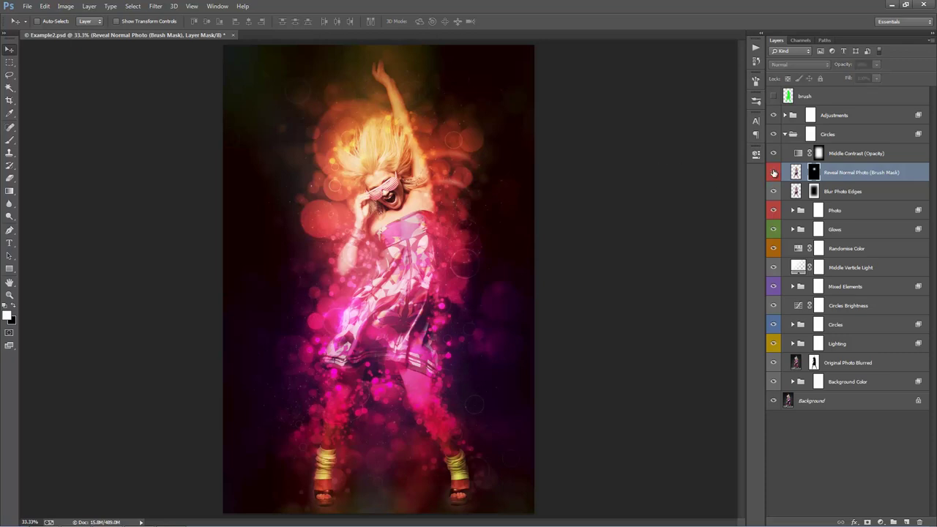
pyautogui.click(774, 173)
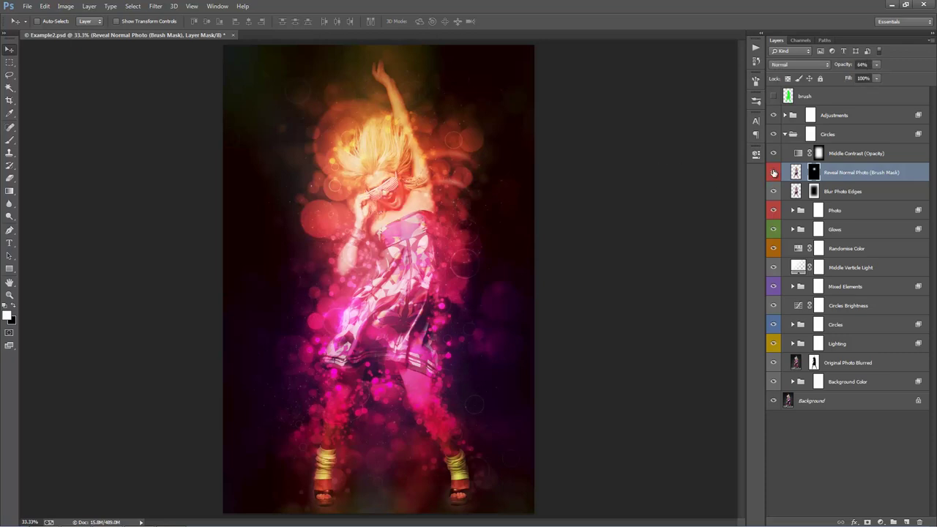
pyautogui.click(774, 173)
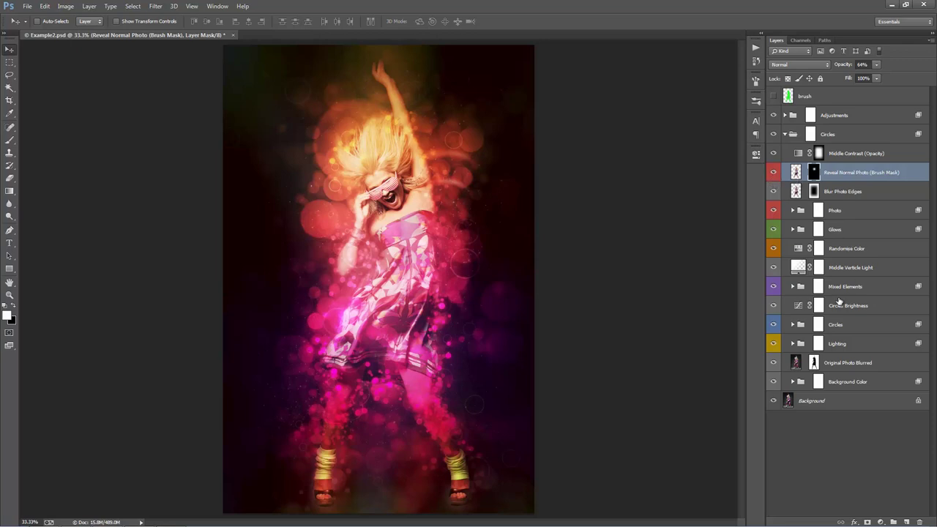
pyautogui.click(847, 325)
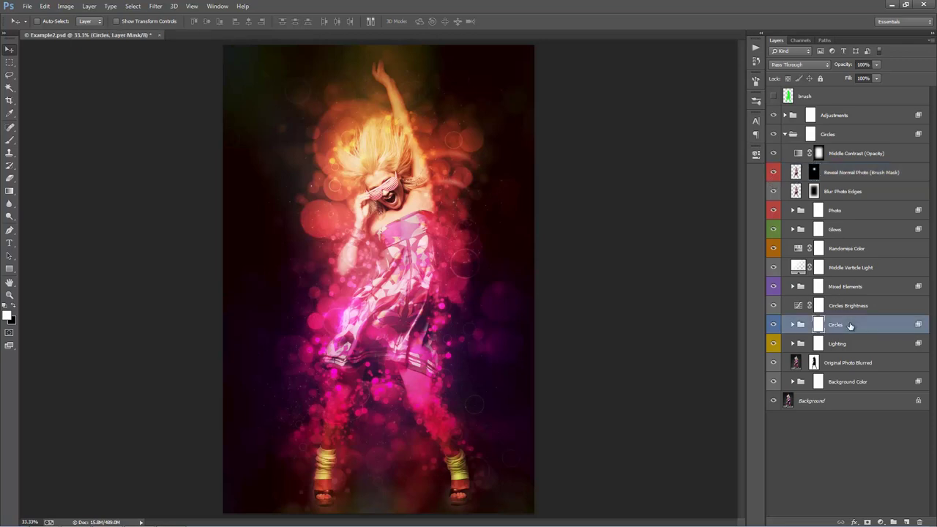
pyautogui.click(858, 176)
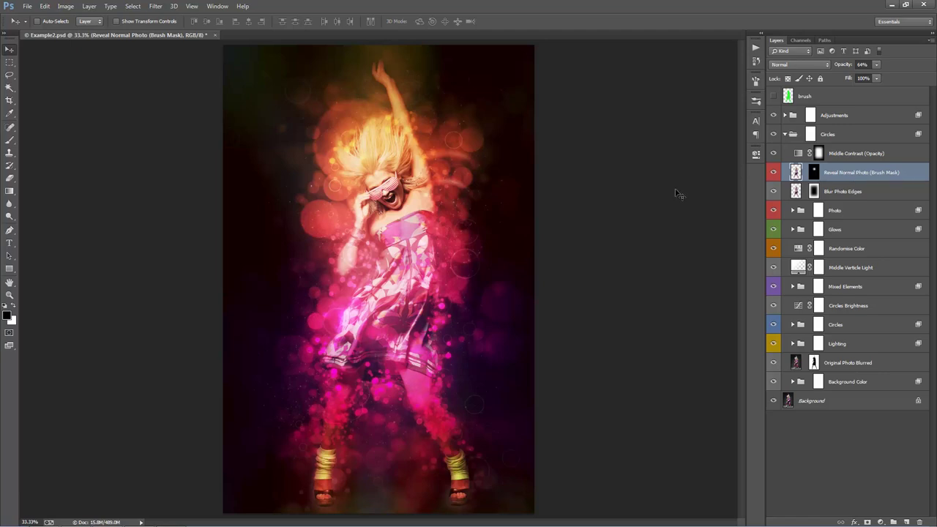
# Expand the Glows group and lower the opacity of its Border Blur/Glow layer.
pyautogui.click(792, 229)
pyautogui.click(858, 287)
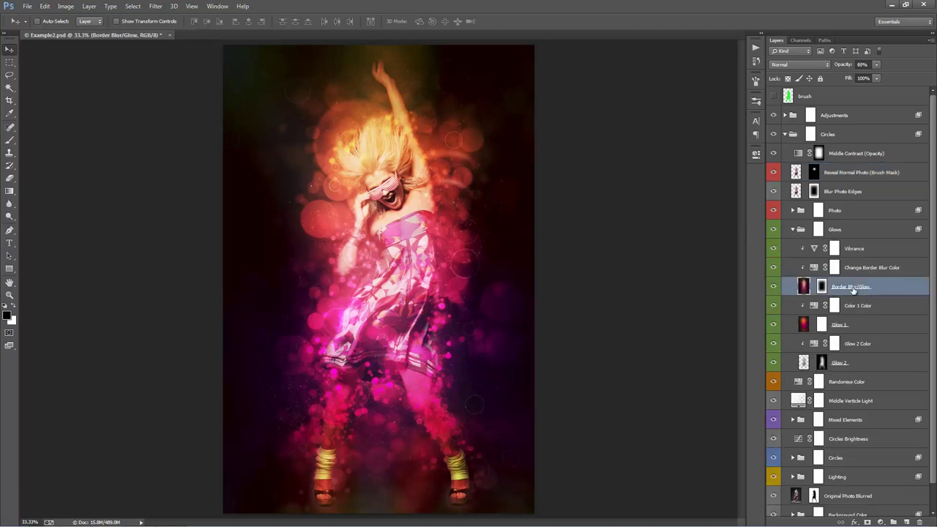
pyautogui.click(842, 67)
pyautogui.press('Up')
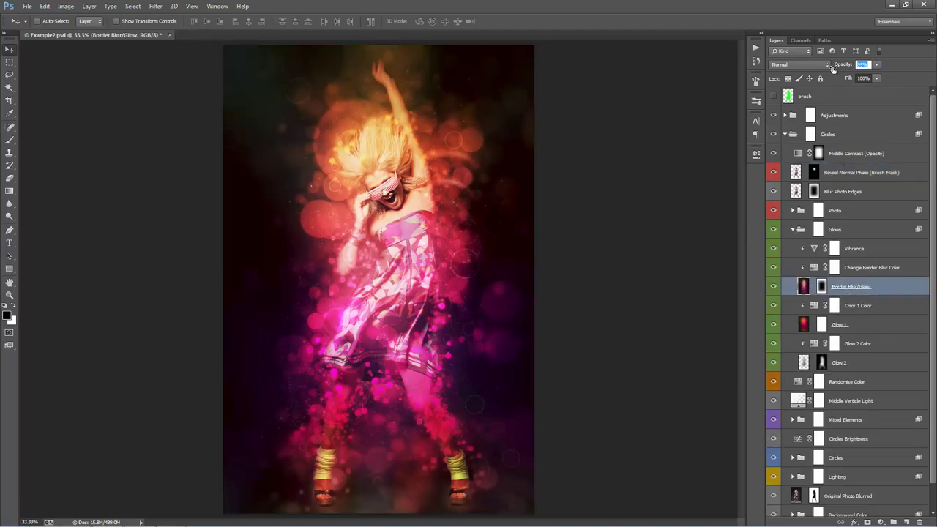
pyautogui.moveTo(833, 68); pyautogui.dragTo(826, 68)
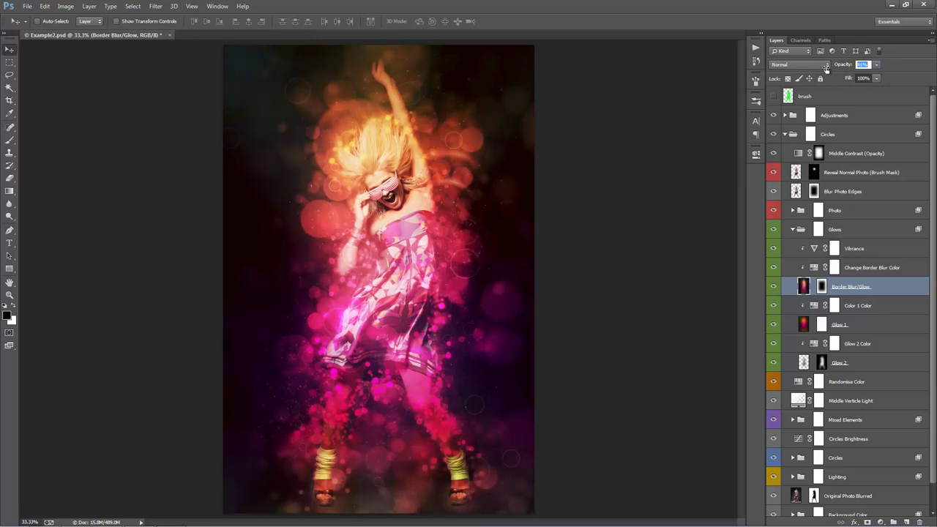
pyautogui.click(621, 114)
# Shift the hue of the Change Border Blur Color layer toward blue and purple, and close its Hue/Saturation settings.
pyautogui.doubleClick(816, 270)
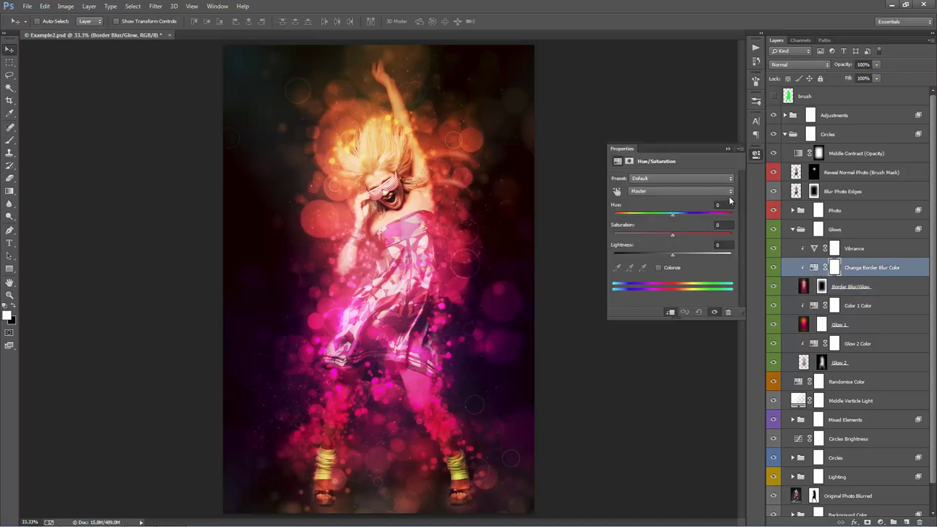
pyautogui.moveTo(693, 215); pyautogui.dragTo(634, 215)
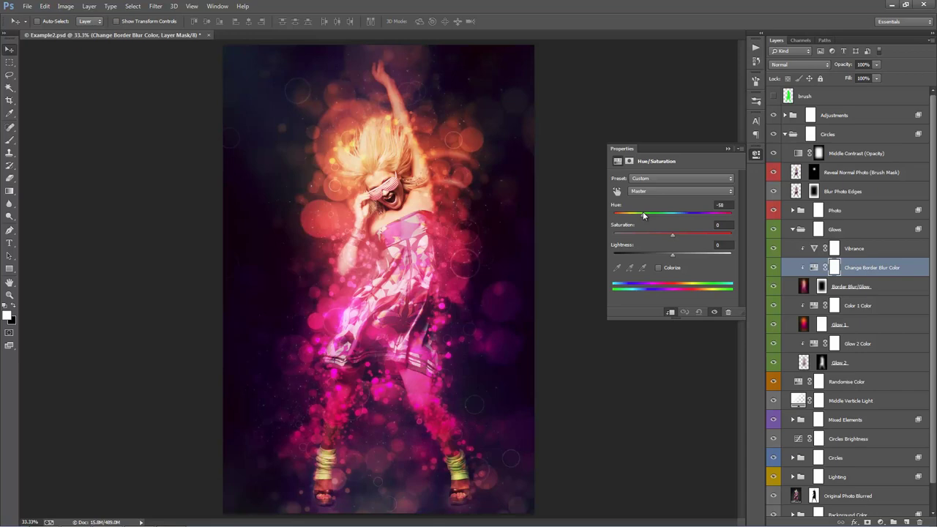
pyautogui.moveTo(643, 212)
pyautogui.mouseDown()
pyautogui.moveTo(628, 216)
pyautogui.moveTo(674, 217)
pyautogui.moveTo(634, 218)
pyautogui.mouseUp()
pyautogui.click(728, 149)
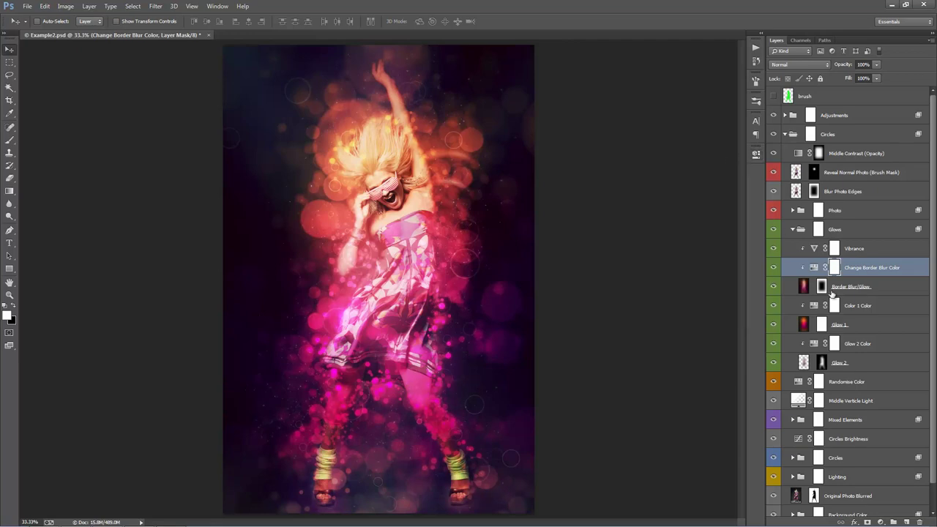
# Set the hue of the Color 1 Color layer to +70 and close its Hue/Saturation settings.
pyautogui.click(841, 308)
pyautogui.doubleClick(815, 306)
pyautogui.moveTo(675, 220); pyautogui.dragTo(717, 224)
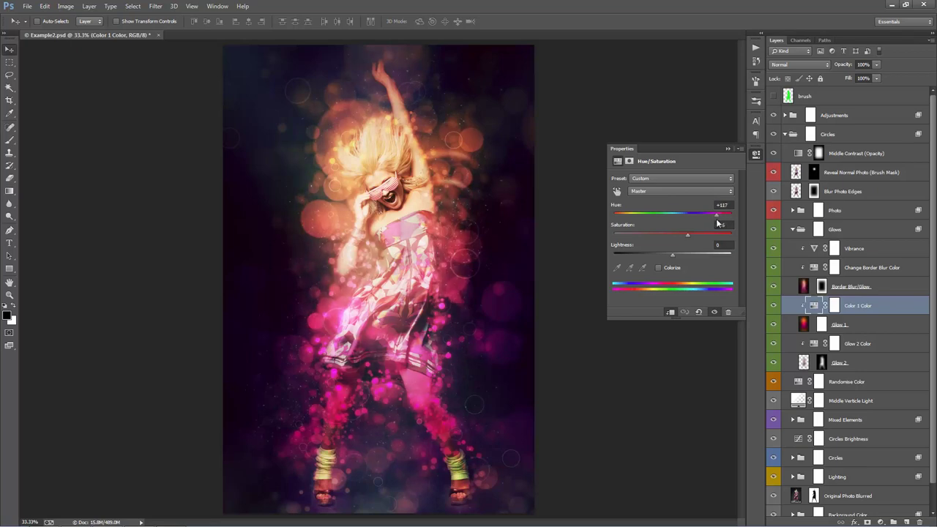
pyautogui.moveTo(718, 223)
pyautogui.mouseDown()
pyautogui.moveTo(677, 217)
pyautogui.moveTo(706, 217)
pyautogui.mouseUp()
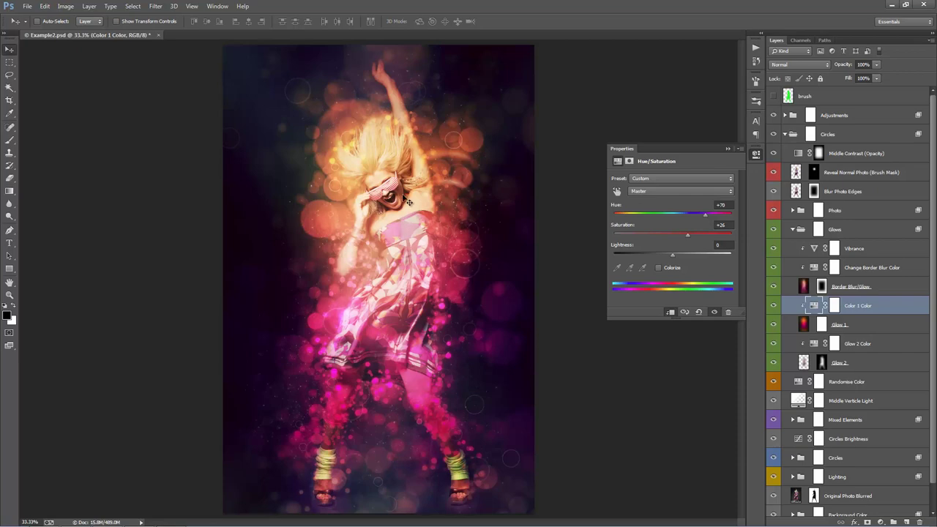
pyautogui.click(738, 151)
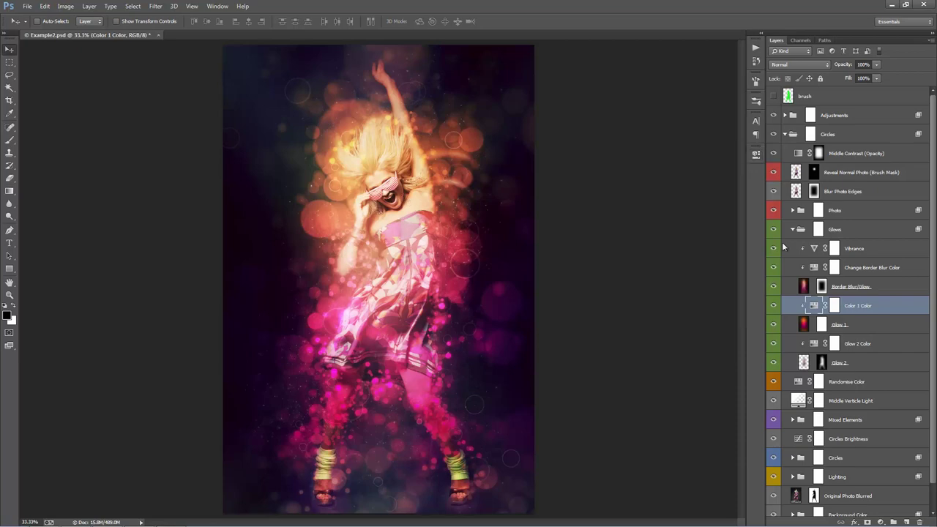
# Set the hue of the Glow 2 Color layer to -75 and close its Hue/Saturation settings.
pyautogui.doubleClick(814, 343)
pyautogui.moveTo(678, 217); pyautogui.dragTo(639, 220)
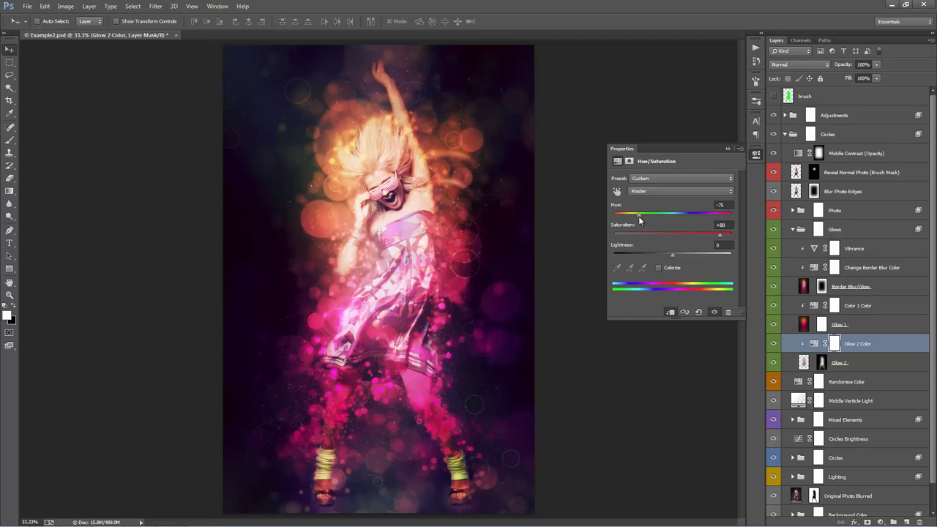
pyautogui.click(727, 147)
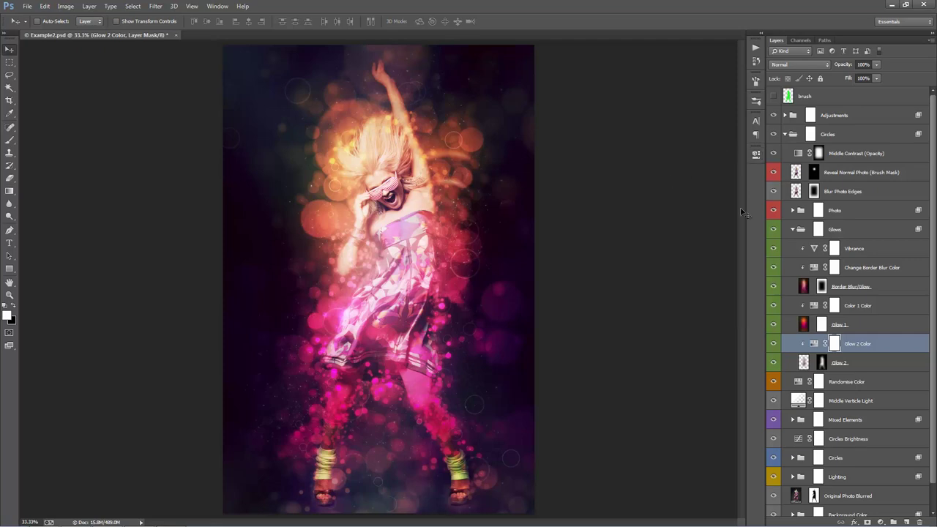
# Collapse the Glows group and compare the image with the Photo group hidden and shown.
pyautogui.click(792, 229)
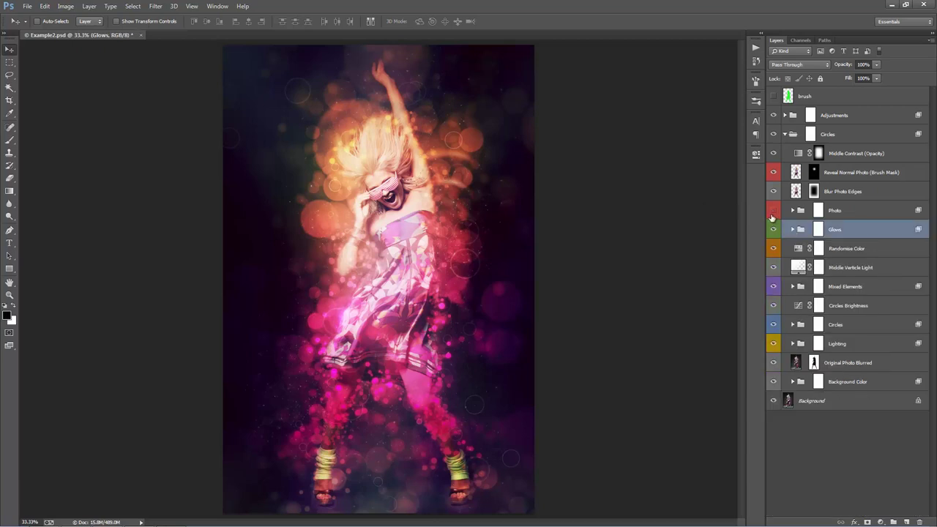
pyautogui.click(773, 215)
pyautogui.click(772, 214)
pyautogui.click(775, 212)
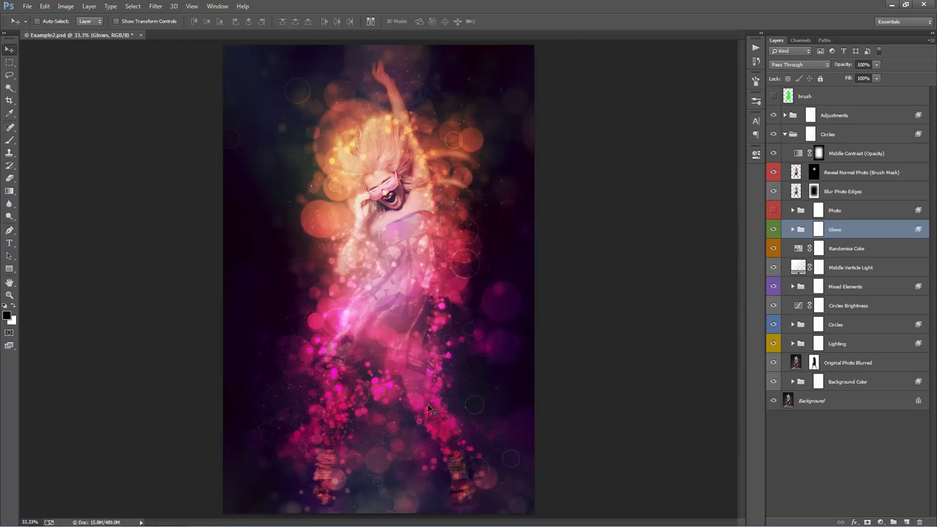
pyautogui.click(775, 212)
# Paint black on the Photo group's layer mask over the model's legs with a 200 px brush.
pyautogui.click(818, 212)
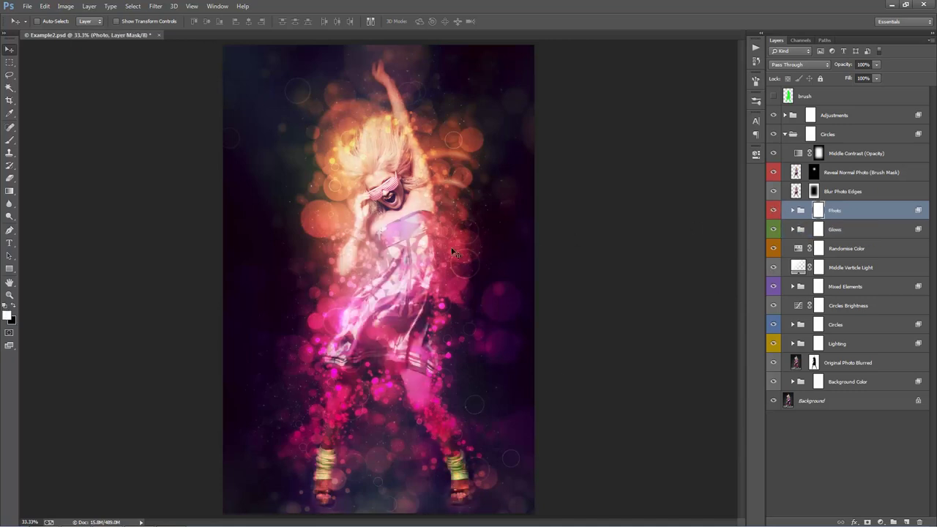
pyautogui.click(14, 307)
pyautogui.press('b')
pyautogui.press('[')
pyautogui.press('[')
pyautogui.press('[')
pyautogui.press('[')
pyautogui.press('[')
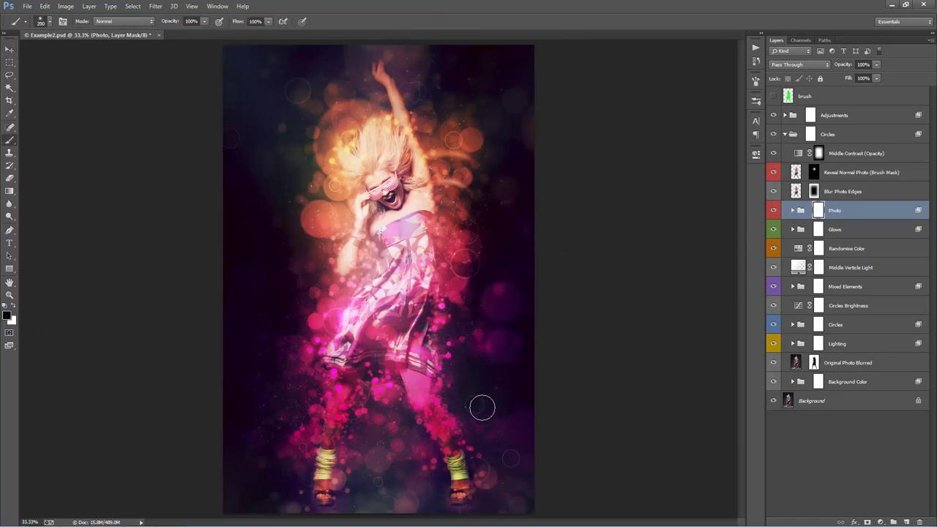
pyautogui.moveTo(425, 396)
pyautogui.mouseDown()
pyautogui.moveTo(489, 417)
pyautogui.moveTo(484, 432)
pyautogui.moveTo(434, 429)
pyautogui.moveTo(416, 390)
pyautogui.moveTo(396, 385)
pyautogui.moveTo(427, 386)
pyautogui.moveTo(385, 401)
pyautogui.moveTo(407, 406)
pyautogui.moveTo(389, 428)
pyautogui.moveTo(350, 434)
pyautogui.moveTo(354, 414)
pyautogui.moveTo(316, 386)
pyautogui.moveTo(310, 422)
pyautogui.moveTo(424, 430)
pyautogui.moveTo(405, 383)
pyautogui.moveTo(375, 400)
pyautogui.moveTo(421, 418)
pyautogui.mouseUp()
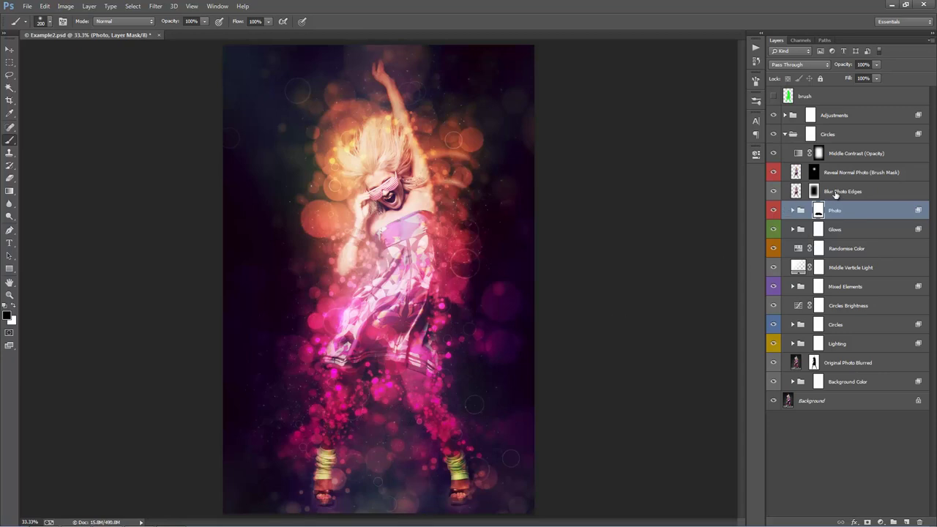
# Compare the image with and without the Blur Photo Edges layer and leave that layer hidden.
pyautogui.click(774, 192)
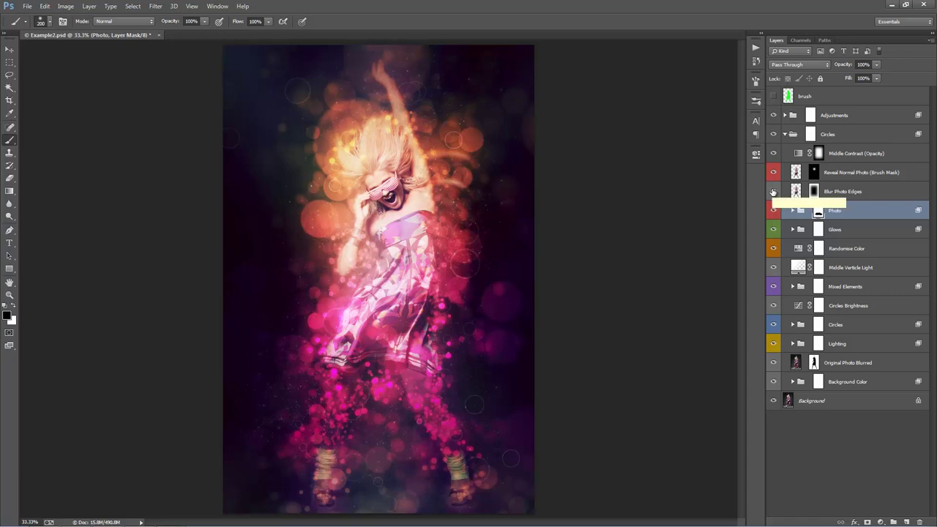
pyautogui.click(773, 192)
pyautogui.click(773, 192)
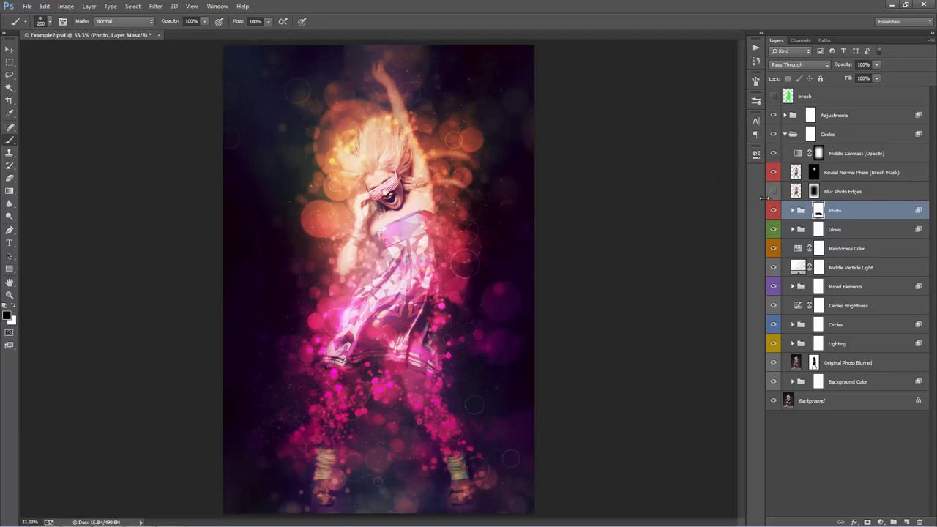
pyautogui.click(774, 192)
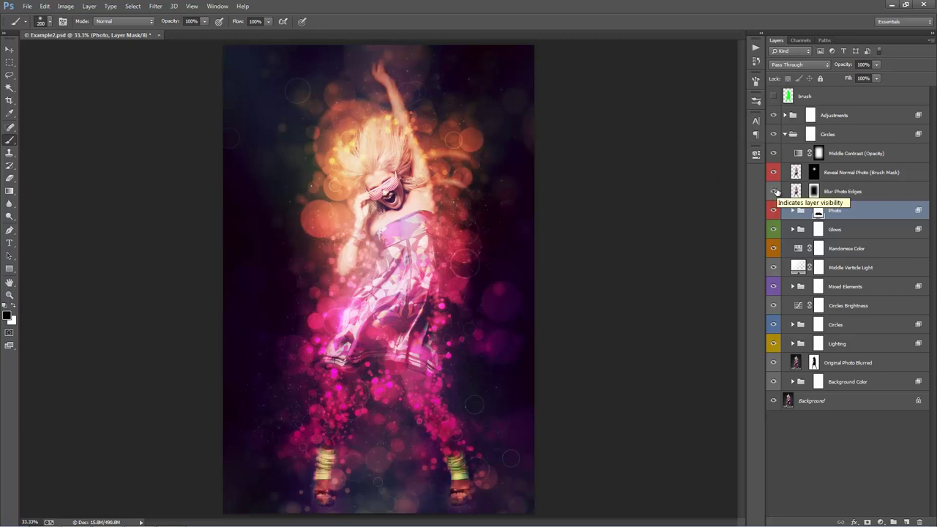
pyautogui.click(774, 191)
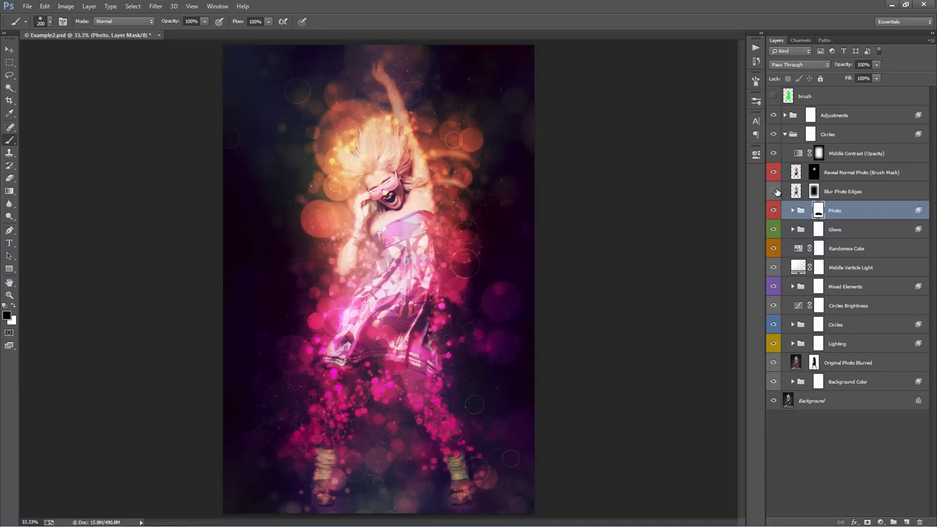
# Lower the opacity of the Middle Contrast (Opacity) layer to 36% and return to the Move tool.
pyautogui.click(838, 192)
pyautogui.click(844, 174)
pyautogui.click(844, 153)
pyautogui.moveTo(843, 65); pyautogui.dragTo(892, 67)
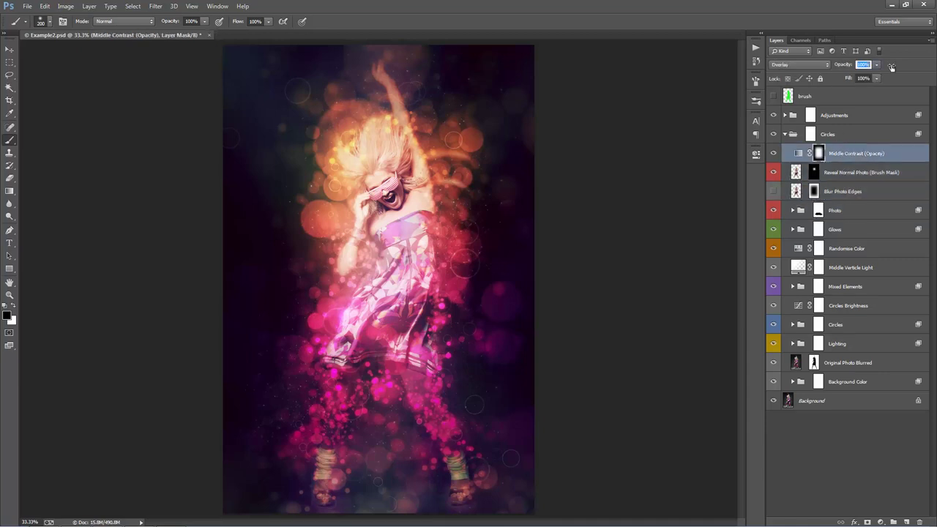
pyautogui.write('0')
pyautogui.press('Return')
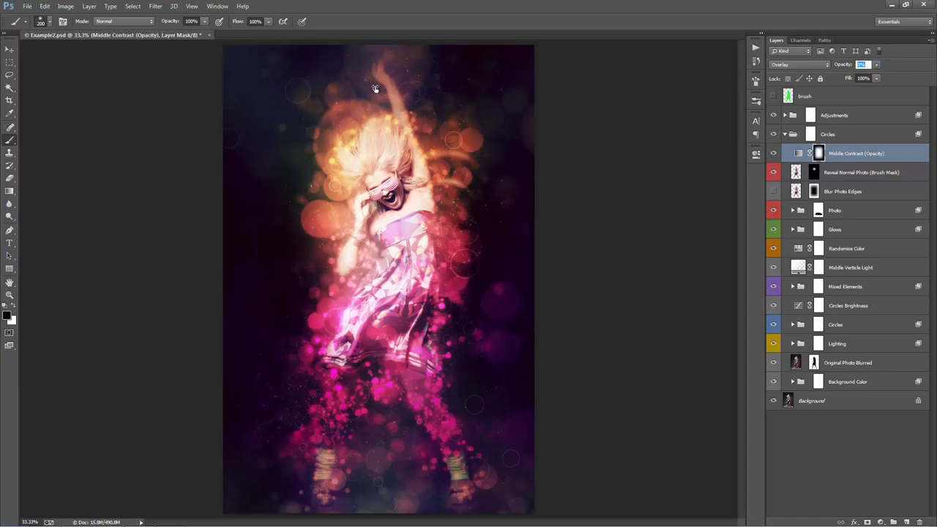
pyautogui.write('100')
pyautogui.press('Return')
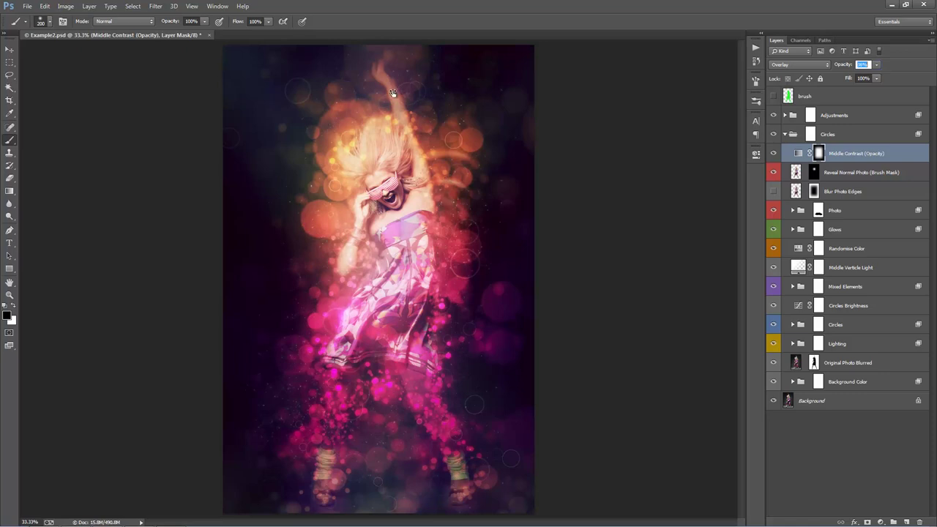
pyautogui.press('Escape')
pyautogui.press('v')
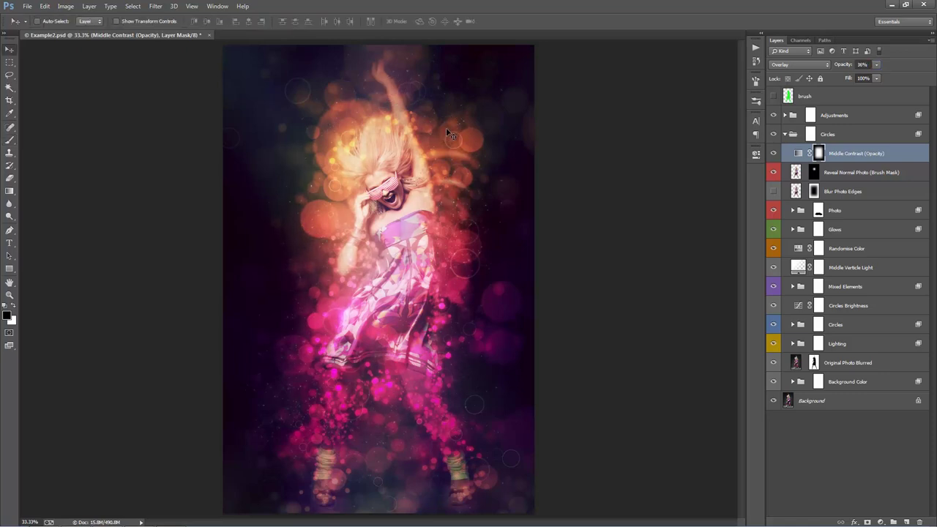
# Try a hue of -105 on the Randomise Color layer, bring it back to -2 and close its Hue/Saturation settings.
pyautogui.doubleClick(798, 248)
pyautogui.moveTo(672, 214); pyautogui.dragTo(633, 217)
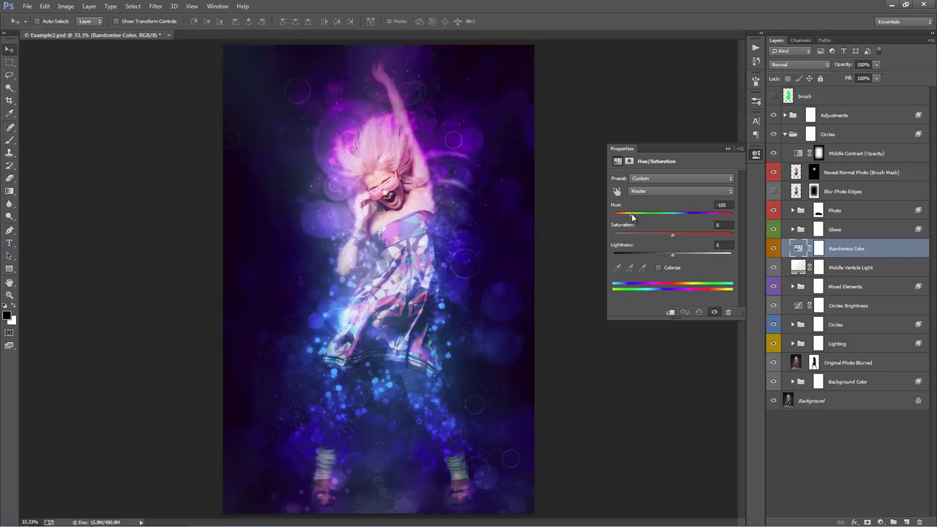
pyautogui.moveTo(632, 218); pyautogui.dragTo(672, 225)
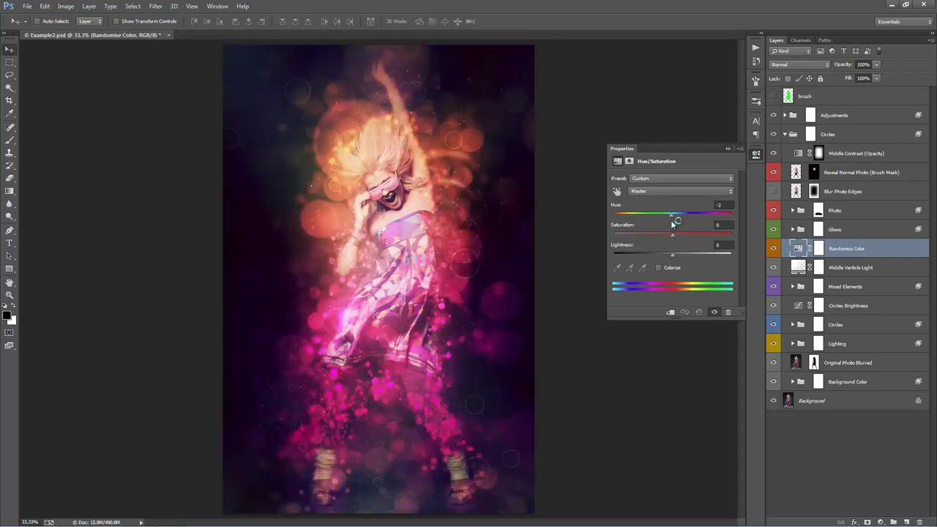
pyautogui.click(728, 150)
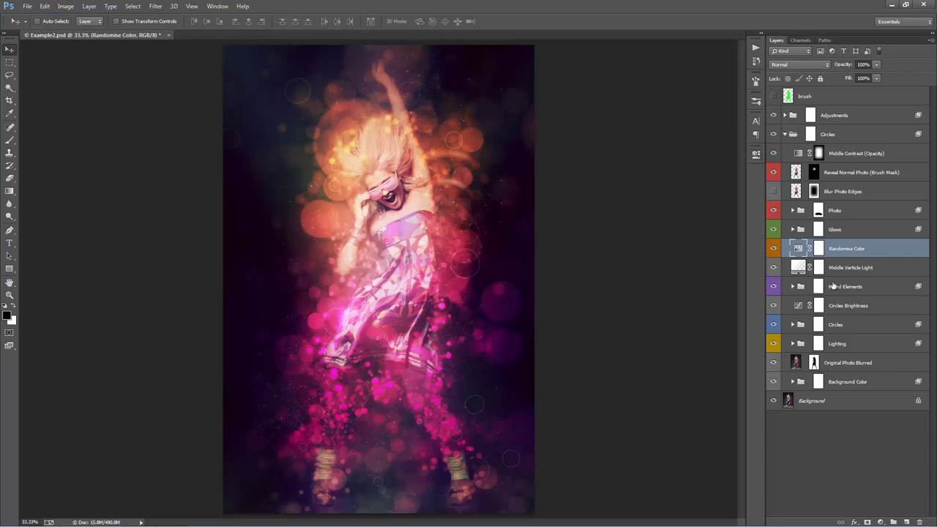
# Select the Lighting group and compare the image with the group hidden and shown, leaving it visible.
pyautogui.click(864, 324)
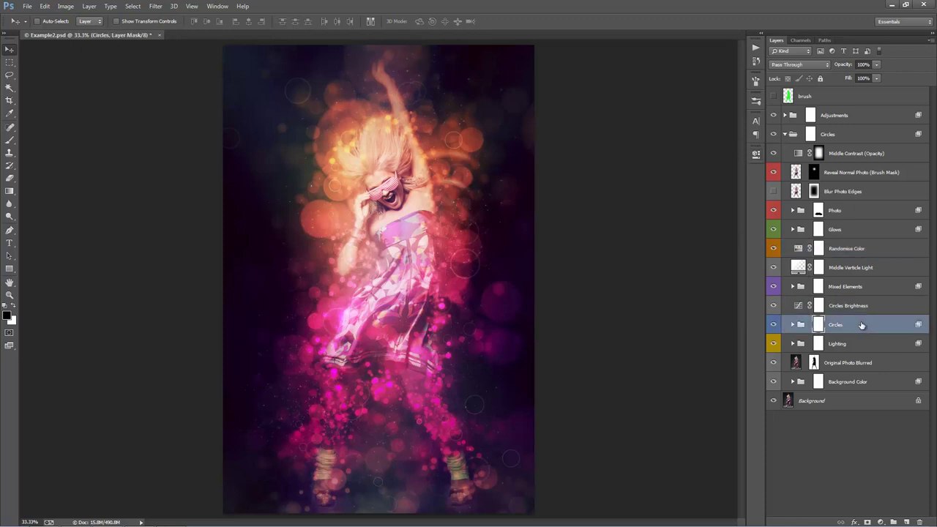
pyautogui.click(835, 344)
pyautogui.click(775, 344)
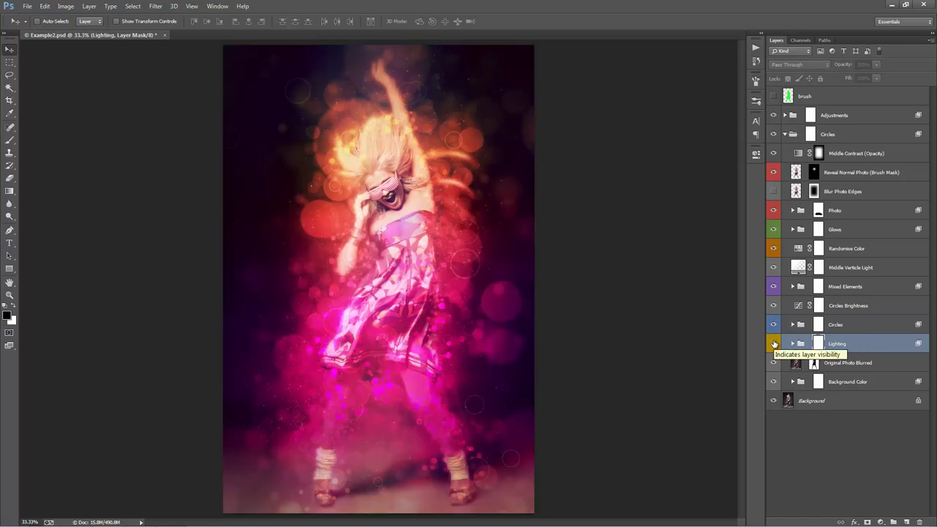
pyautogui.click(774, 344)
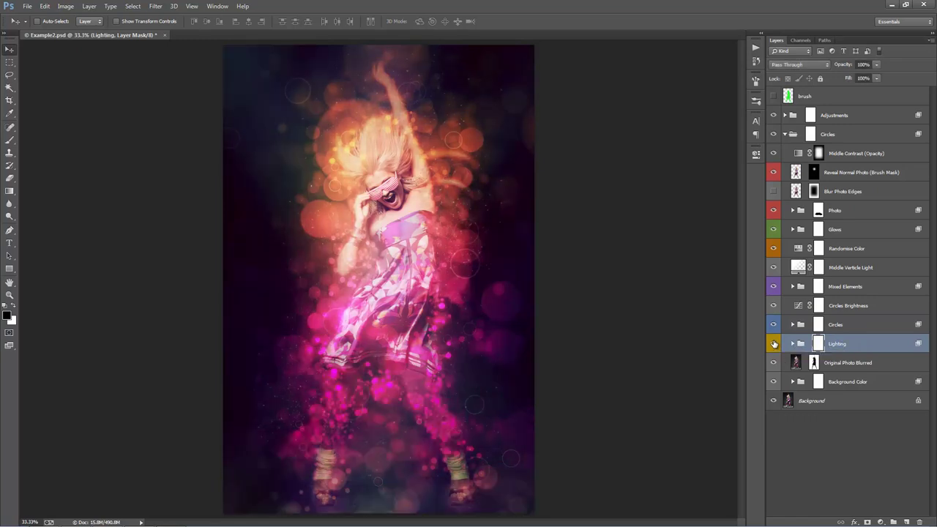
pyautogui.click(775, 344)
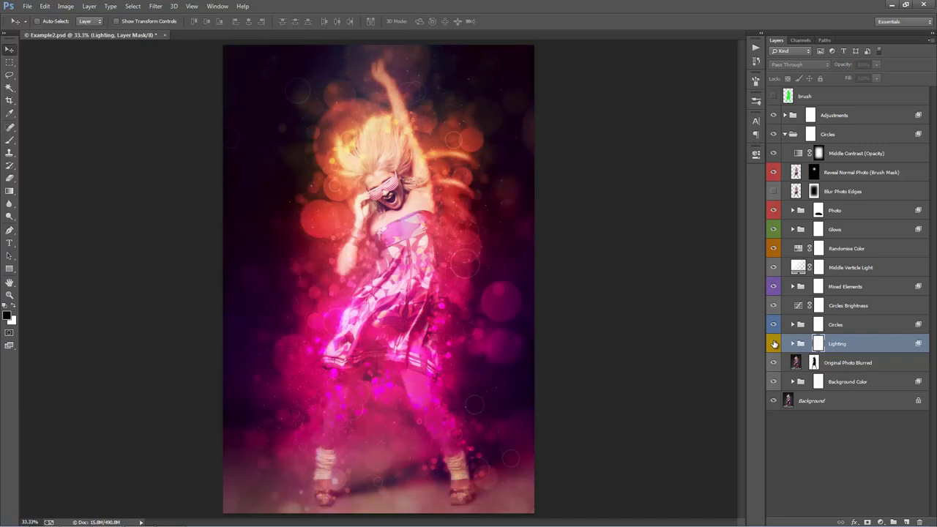
pyautogui.click(775, 344)
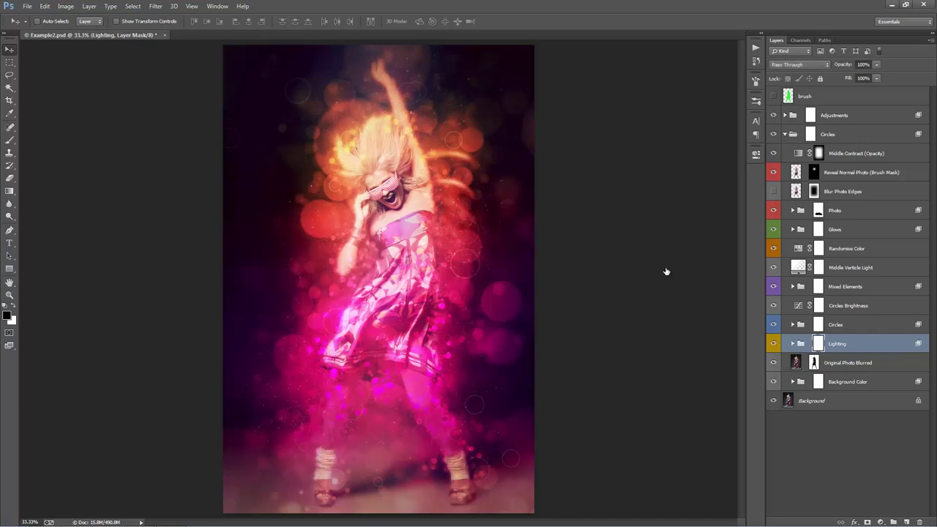
pyautogui.hotkey('ctrl', '-')
pyautogui.click(774, 345)
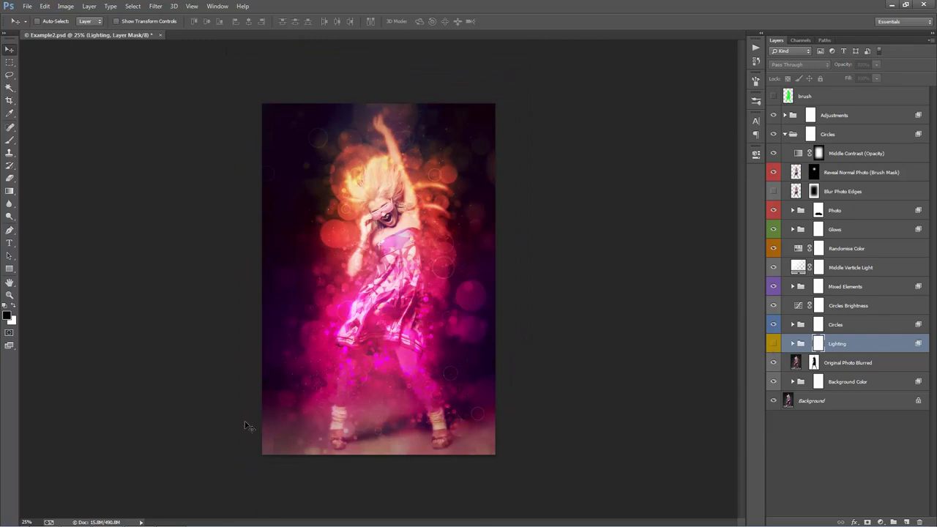
pyautogui.click(775, 362)
pyautogui.click(775, 363)
pyautogui.click(773, 344)
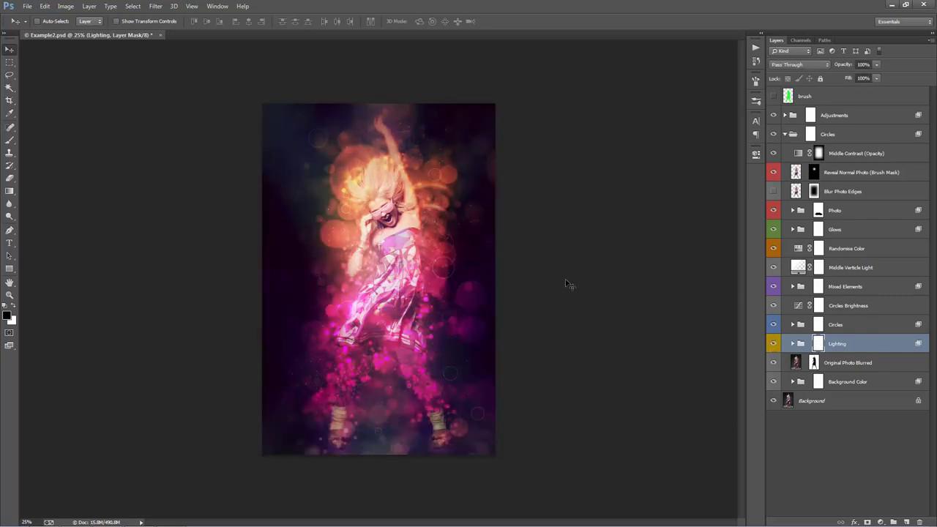
# Fade the lower part of the Lighting group's mask with a black Foreground to Transparent linear gradient and inspect the mask.
pyautogui.press('g')
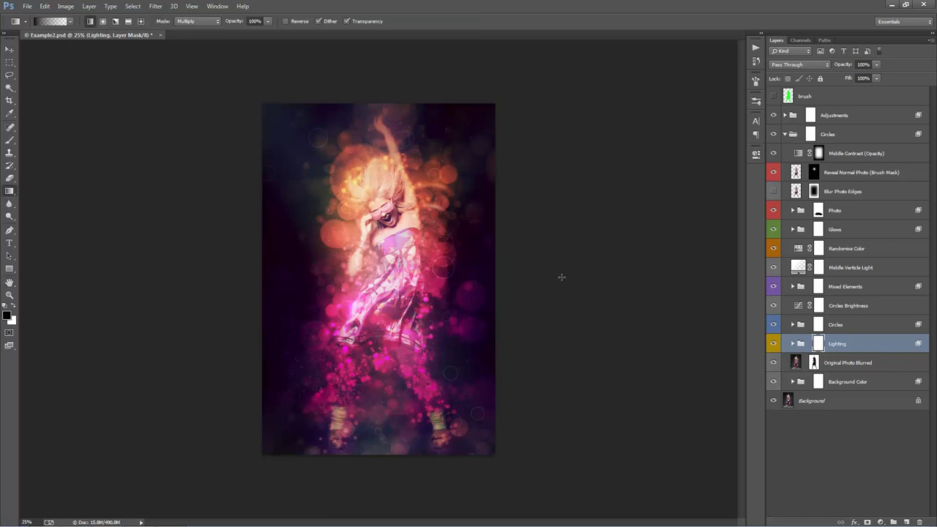
pyautogui.click(51, 22)
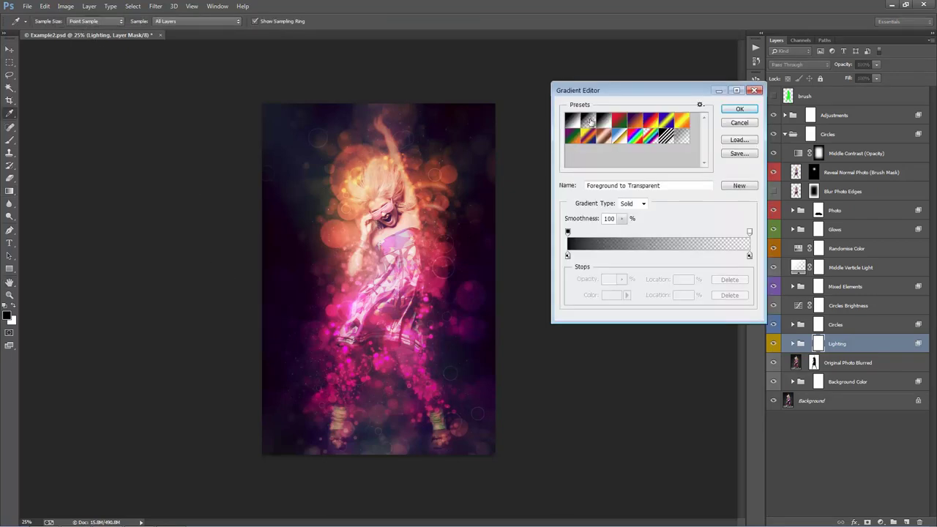
pyautogui.click(739, 110)
pyautogui.moveTo(414, 454); pyautogui.dragTo(414, 354)
pyautogui.moveTo(414, 286); pyautogui.dragTo(421, 287)
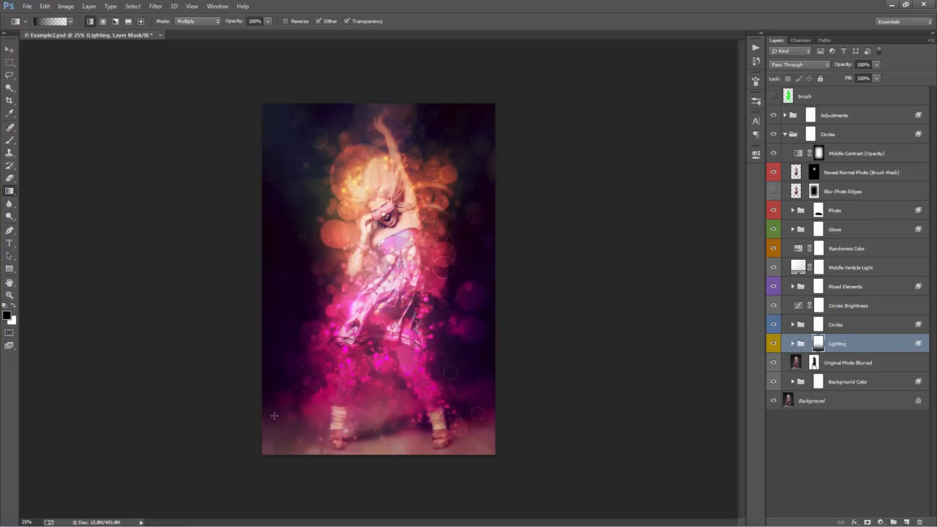
pyautogui.keyDown('alt'); pyautogui.click(819, 345); pyautogui.keyUp('alt')
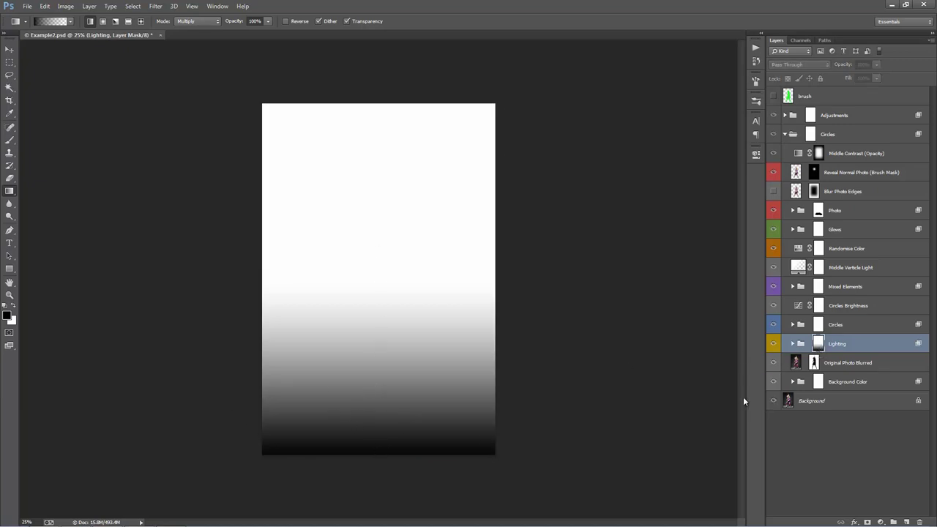
pyautogui.click(804, 348)
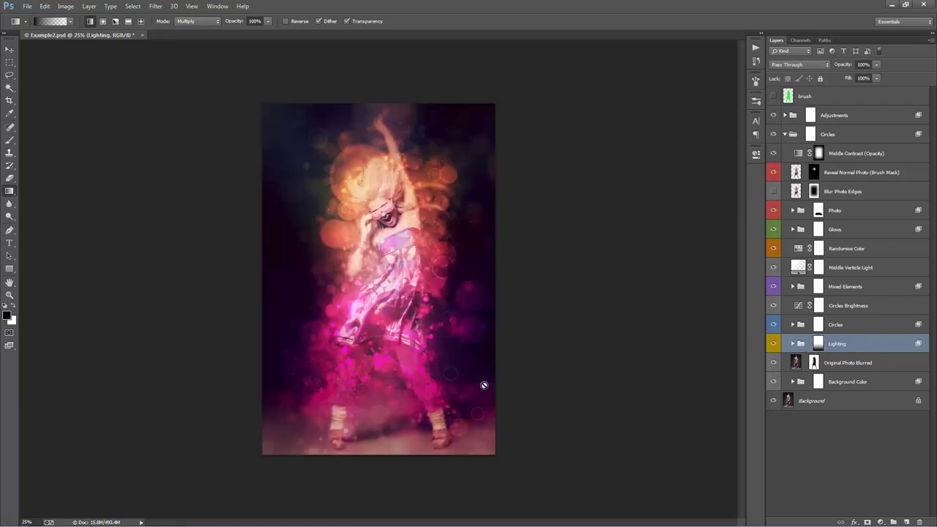
# Return to the Move tool and hide the Mixed Elements group.
pyautogui.press('v')
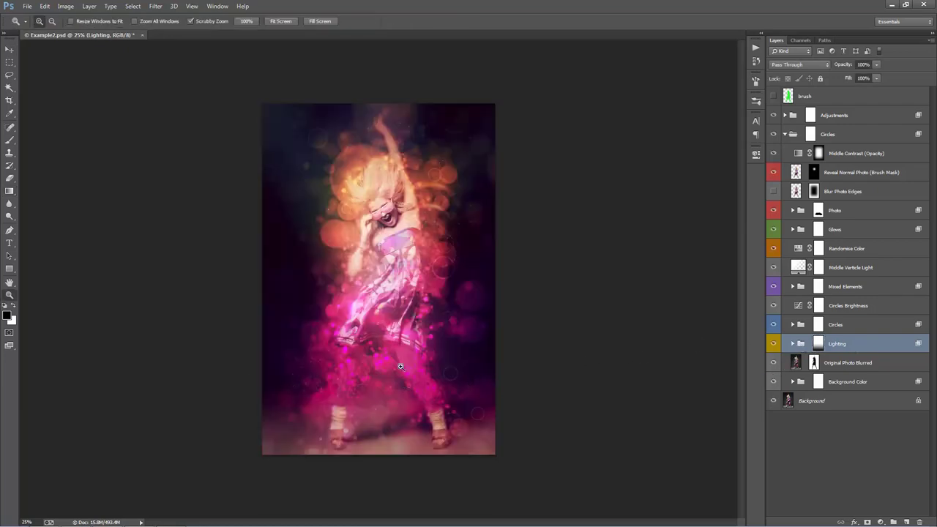
pyautogui.keyDown('ctrl'); pyautogui.click(439, 402); pyautogui.keyUp('ctrl')
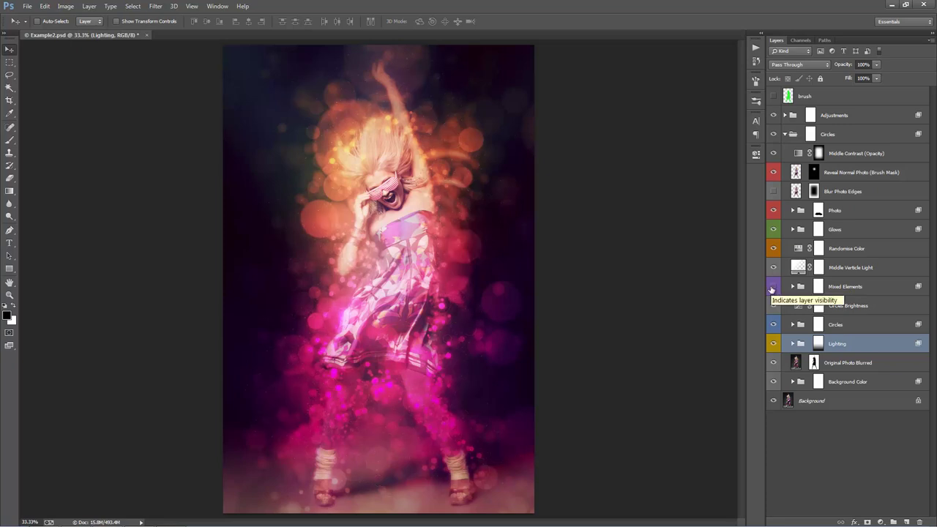
pyautogui.click(772, 289)
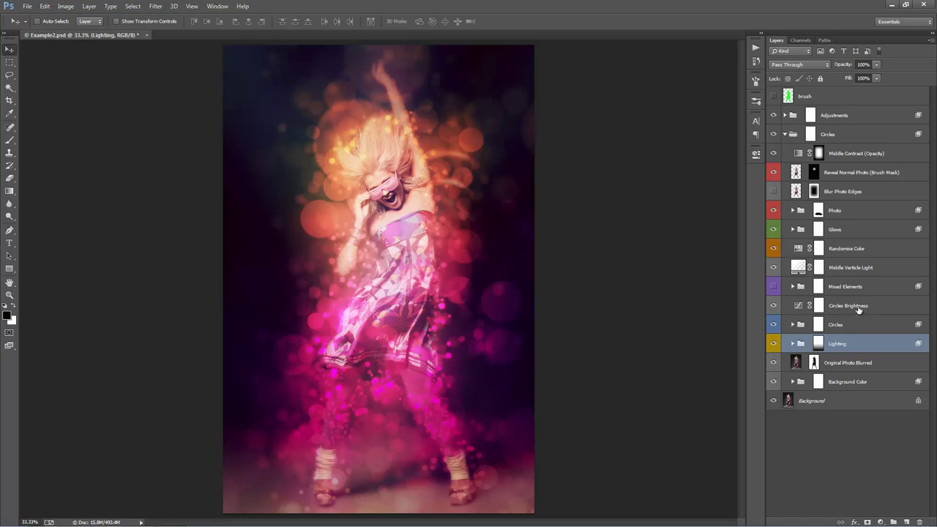
# Collapse the Circles group, expand Adjustments and replace Color Option 1 with Color Option 3, previewing Color Option 2 on the way.
pyautogui.click(785, 134)
pyautogui.click(784, 115)
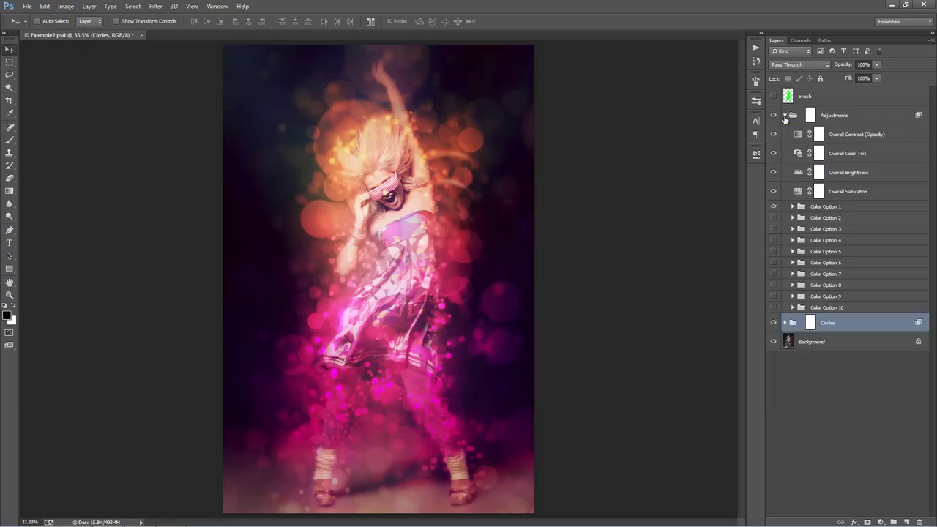
pyautogui.click(774, 207)
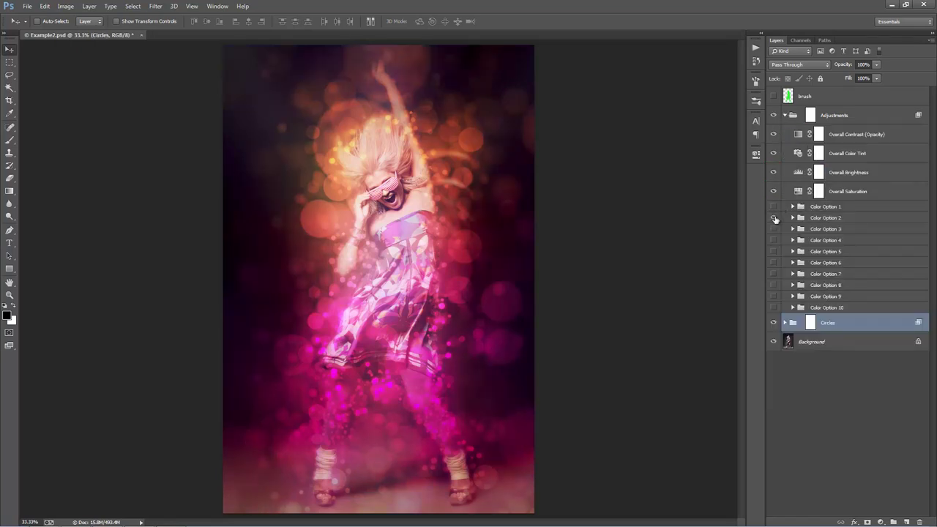
pyautogui.click(774, 217)
pyautogui.click(774, 218)
pyautogui.click(774, 229)
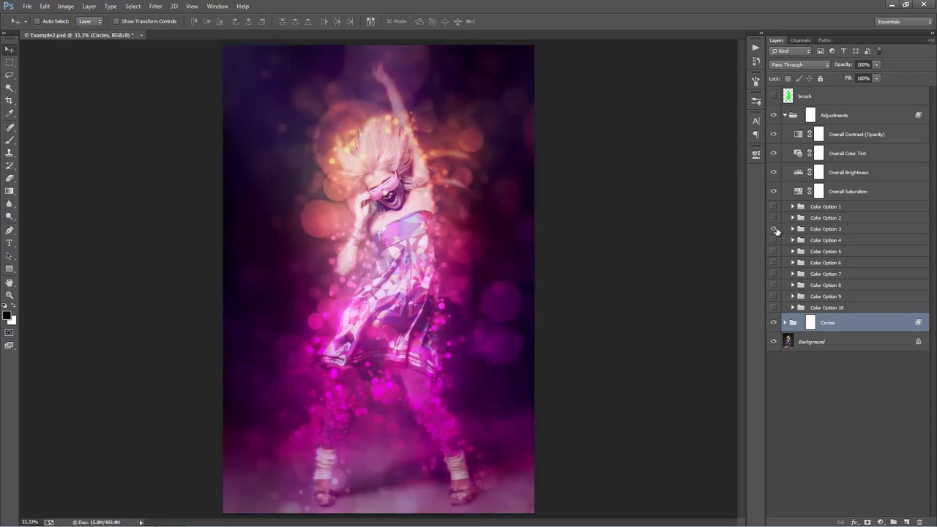
# Rename the Color Option 3 group to dfgfdg and hide it.
pyautogui.doubleClick(826, 230)
pyautogui.write('dfgfdg')
pyautogui.press('Return')
pyautogui.click(774, 230)
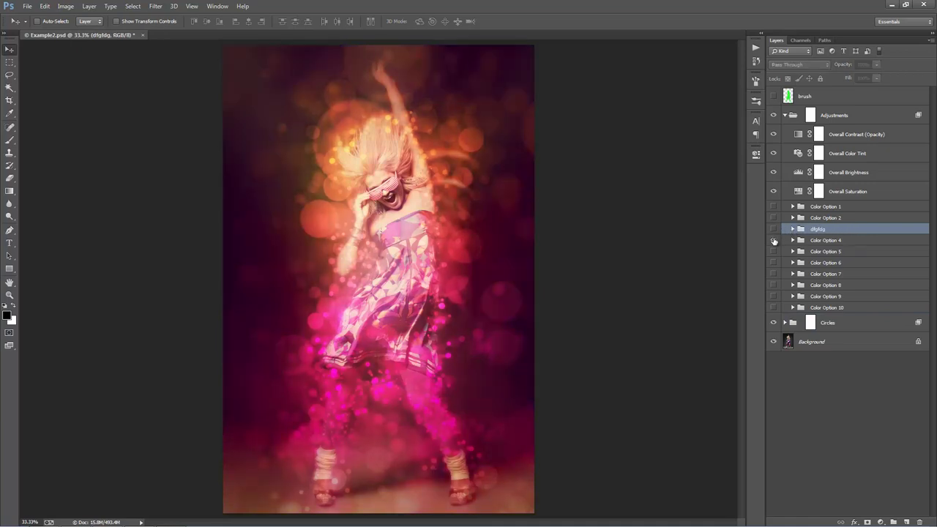
# Preview Color Option 5 and rename the Color Option 6 group to dfg.
pyautogui.click(774, 253)
pyautogui.doubleClick(825, 263)
pyautogui.write('dfg')
pyautogui.press('Return')
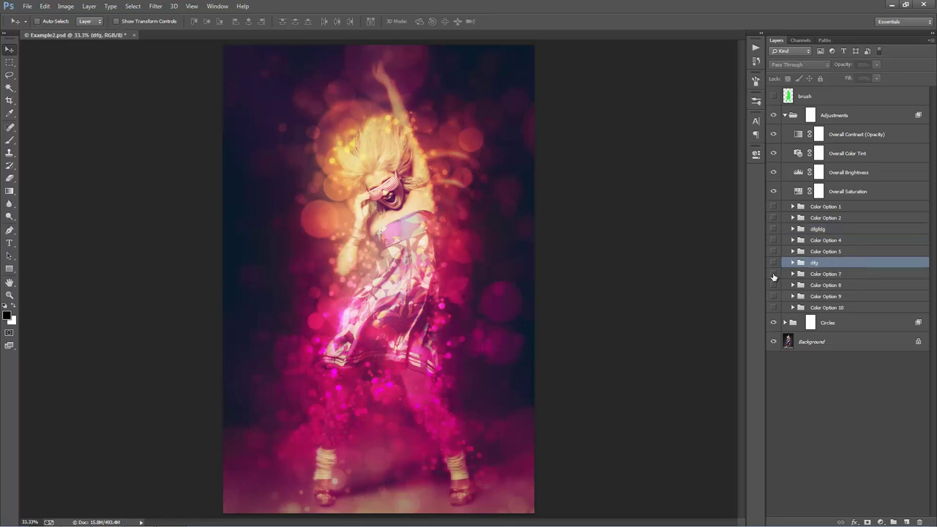
# Rename the Color Option 7 group to fgh.
pyautogui.click(774, 276)
pyautogui.doubleClick(818, 275)
pyautogui.write('fgh')
pyautogui.press('Return')
# Preview Color Option 8, Color Option 9 and Color Option 10 in turn, hiding each again.
pyautogui.click(774, 285)
pyautogui.click(774, 285)
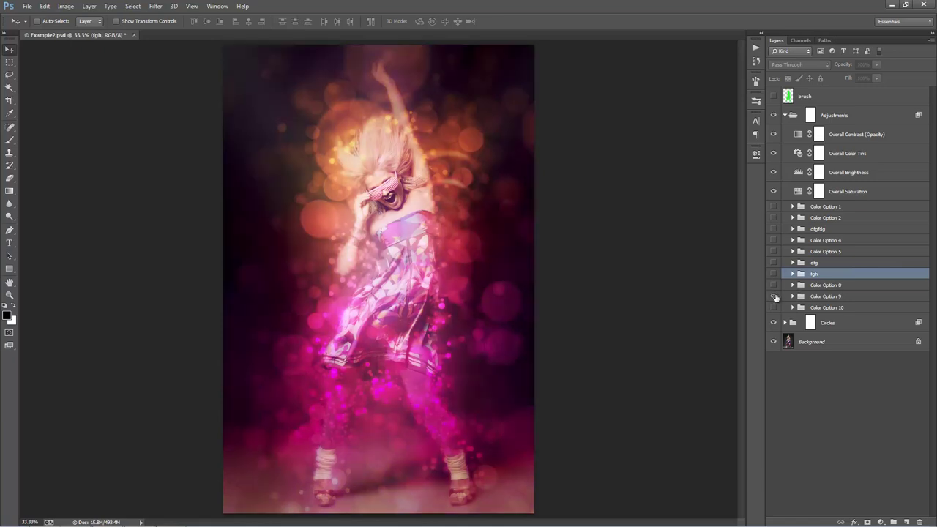
pyautogui.click(775, 297)
pyautogui.click(775, 307)
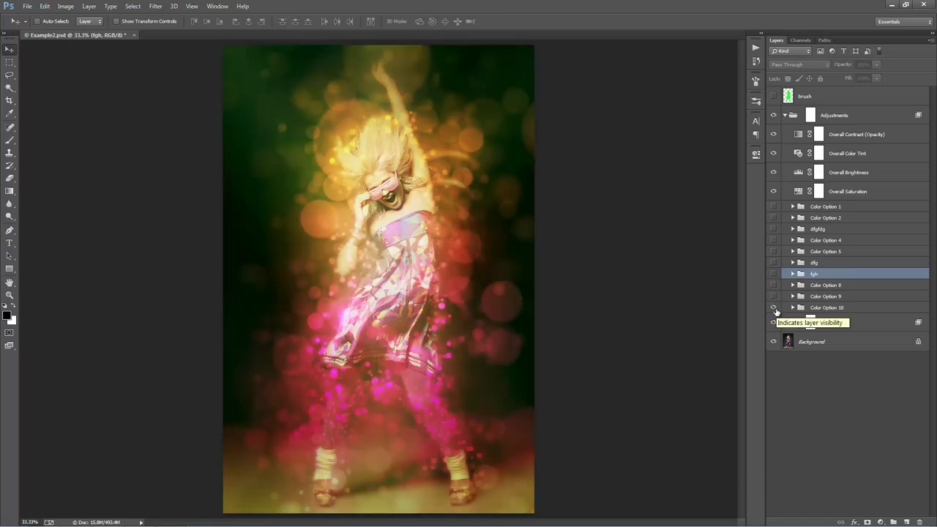
pyautogui.click(775, 307)
# Move the dfgfdg, dfg and fgh groups together above Color Option 1.
pyautogui.keyDown('ctrl'); pyautogui.click(815, 264); pyautogui.keyUp('ctrl')
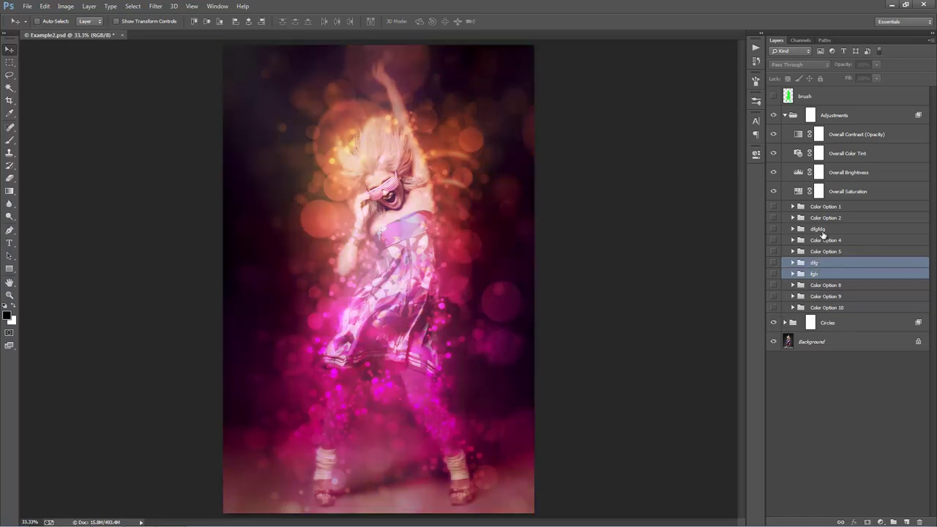
pyautogui.keyDown('ctrl'); pyautogui.click(823, 229); pyautogui.keyUp('ctrl')
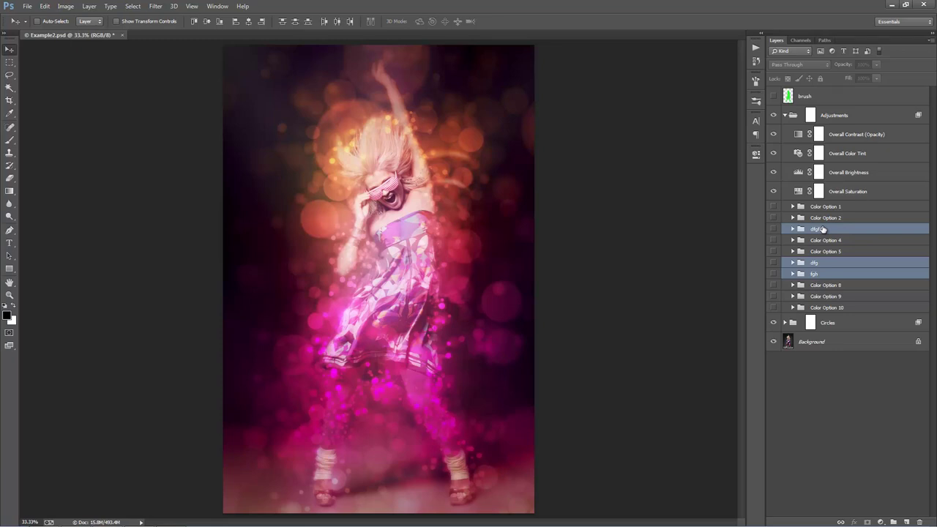
pyautogui.hotkey('ctrl', ']')
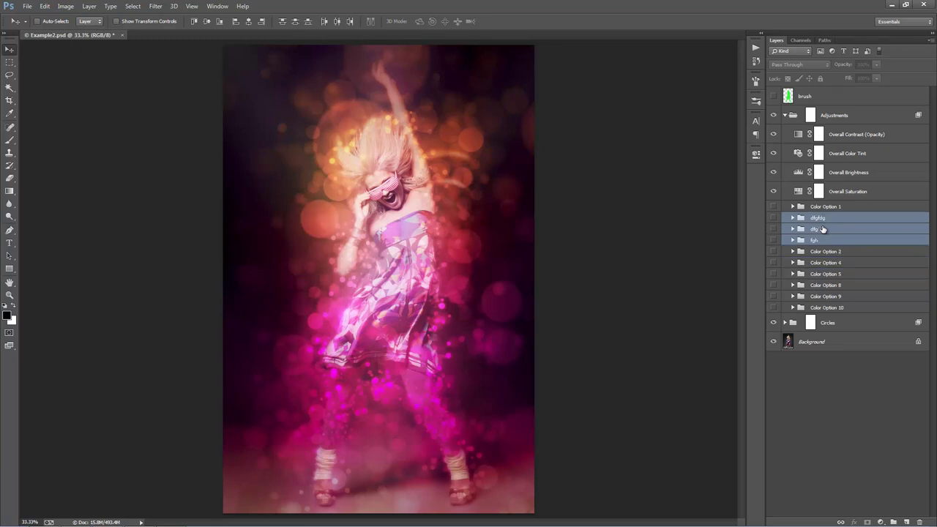
pyautogui.hotkey('ctrl', ']')
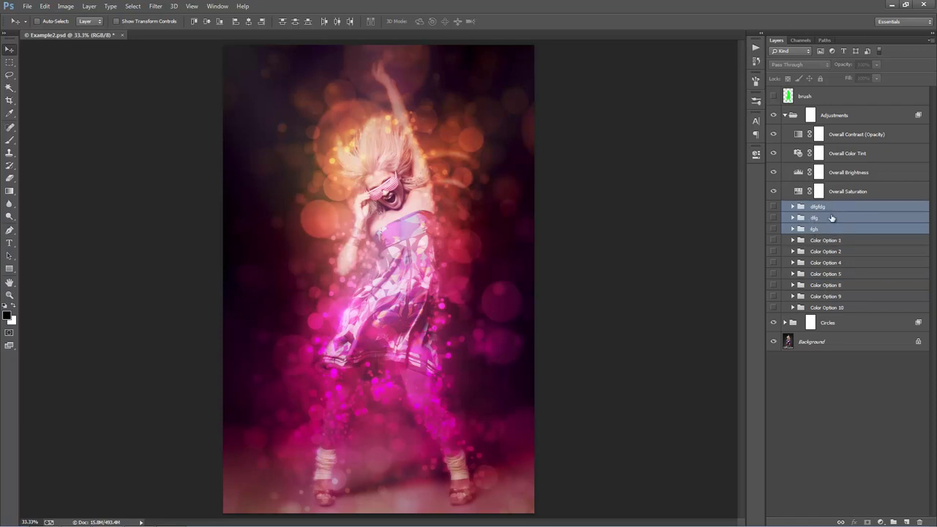
# Compare the dfgfdg, dfg and fgh color groups by showing and hiding them one at a time.
pyautogui.click(791, 209)
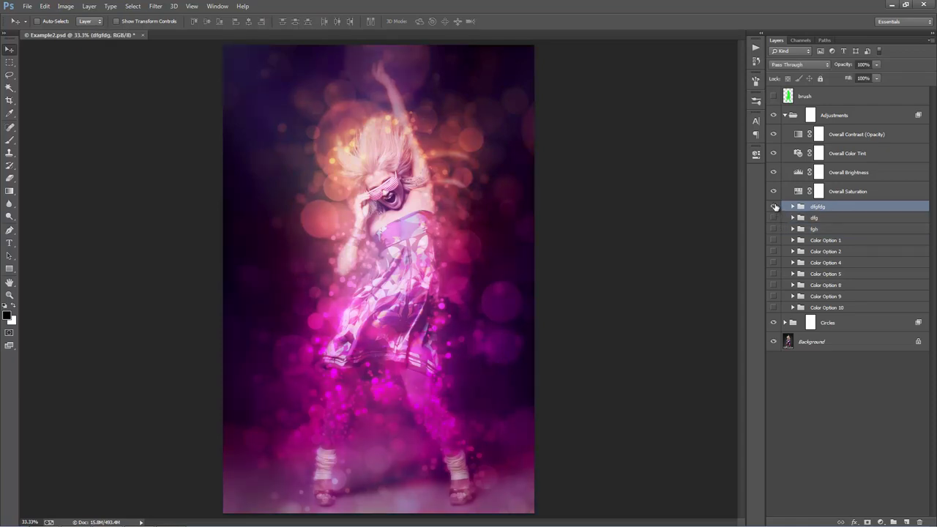
pyautogui.click(773, 218)
pyautogui.click(773, 219)
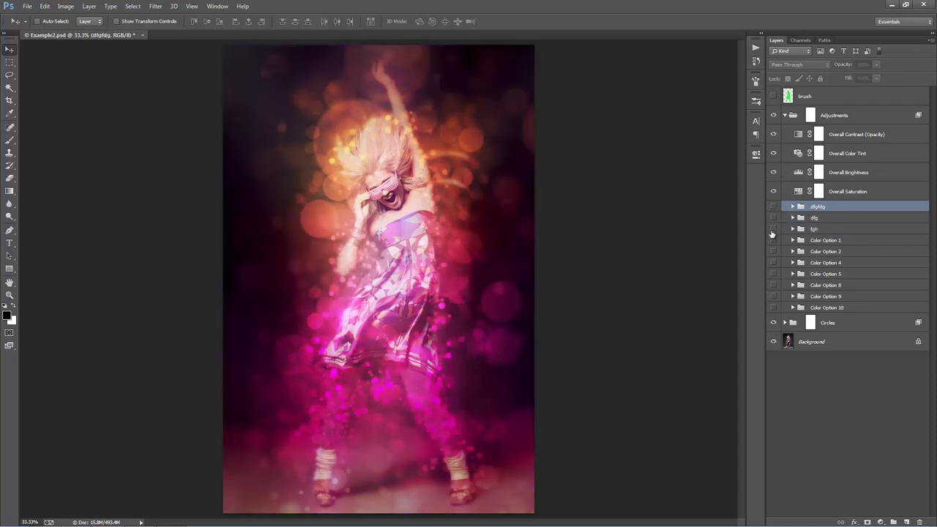
pyautogui.click(772, 229)
pyautogui.click(773, 229)
pyautogui.click(774, 218)
pyautogui.click(773, 218)
pyautogui.click(773, 207)
pyautogui.click(773, 206)
pyautogui.click(773, 218)
pyautogui.click(774, 218)
pyautogui.click(773, 230)
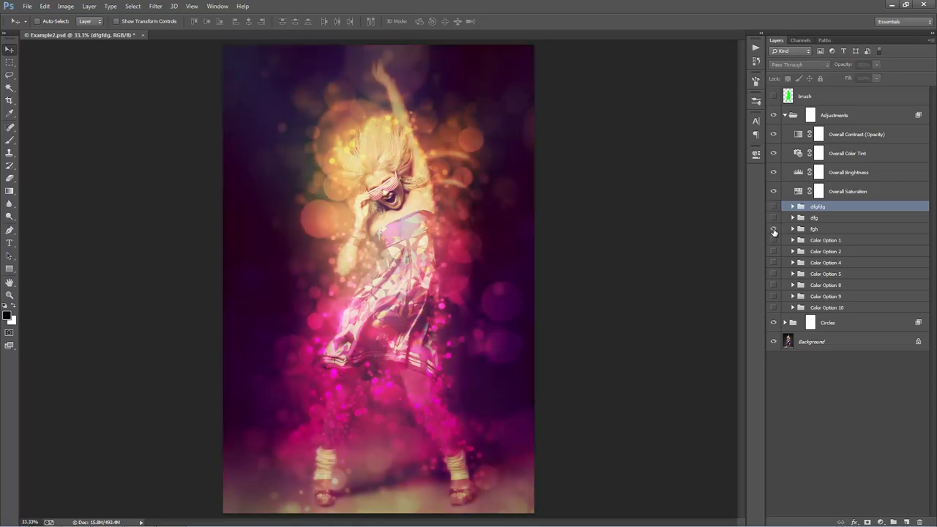
pyautogui.click(773, 229)
# Compare dfg with dfgfdg once more, leave only the dfg color group visible and select it.
pyautogui.click(774, 218)
pyautogui.click(773, 219)
pyautogui.click(772, 207)
pyautogui.click(772, 207)
pyautogui.click(773, 218)
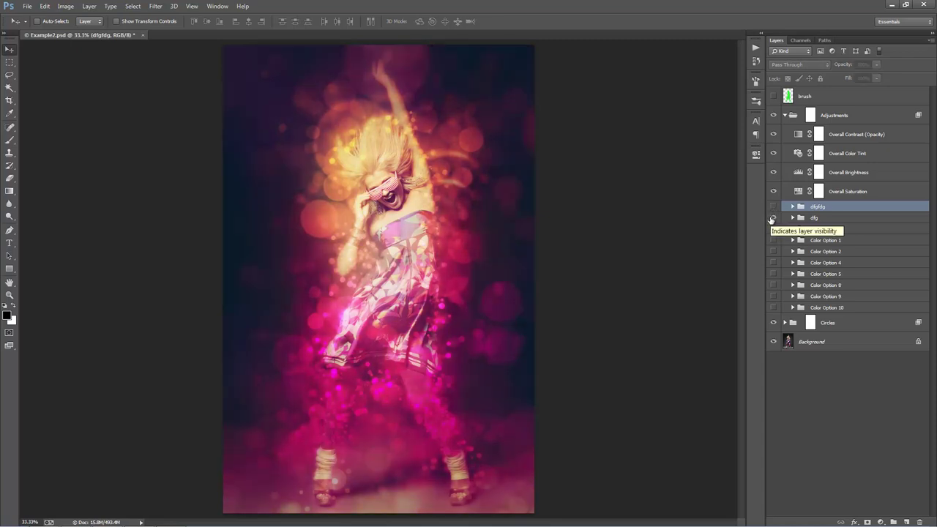
pyautogui.click(814, 218)
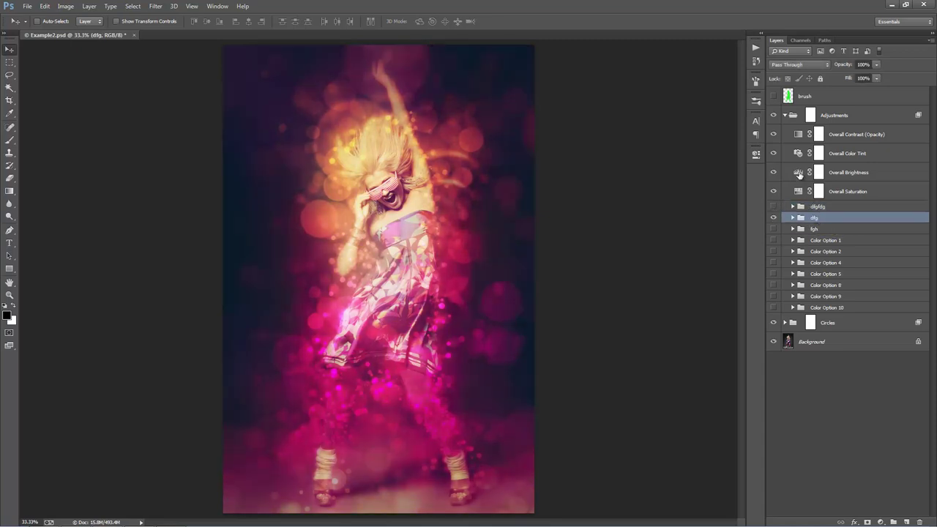
# Set the Overall Color Tint photo filter to Deep Red with a density of 23%.
pyautogui.doubleClick(798, 153)
pyautogui.moveTo(673, 223); pyautogui.dragTo(651, 224)
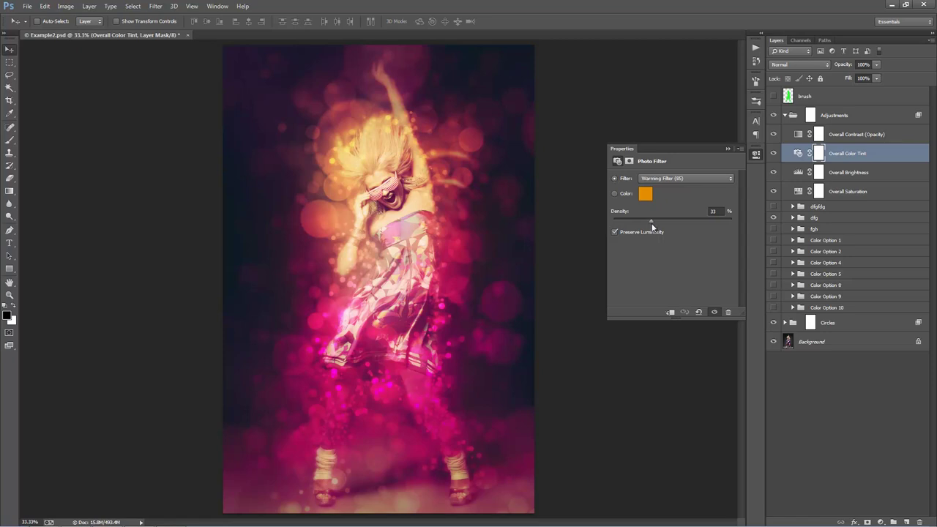
pyautogui.click(676, 178)
pyautogui.click(668, 349)
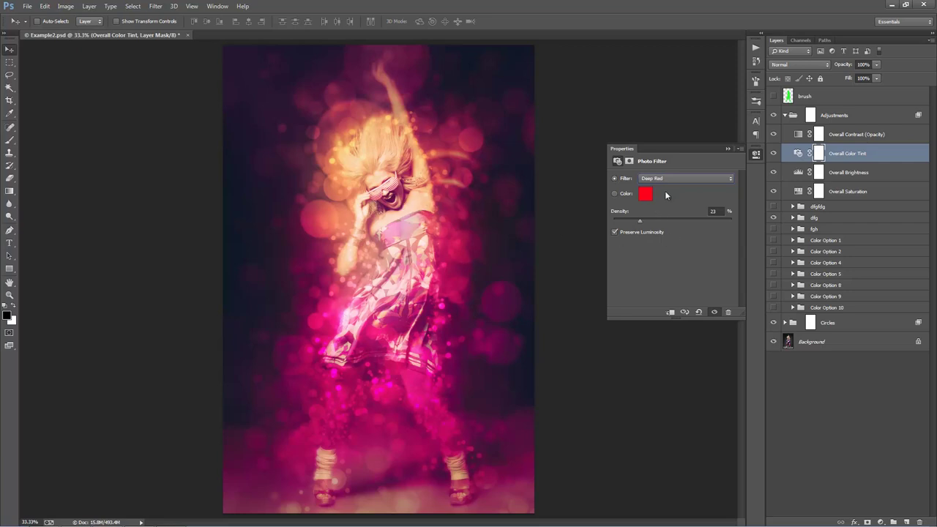
pyautogui.click(728, 149)
# Raise the opacity of the Overall Contrast (Opacity) layer slightly and select the Overall Saturation layer.
pyautogui.click(839, 140)
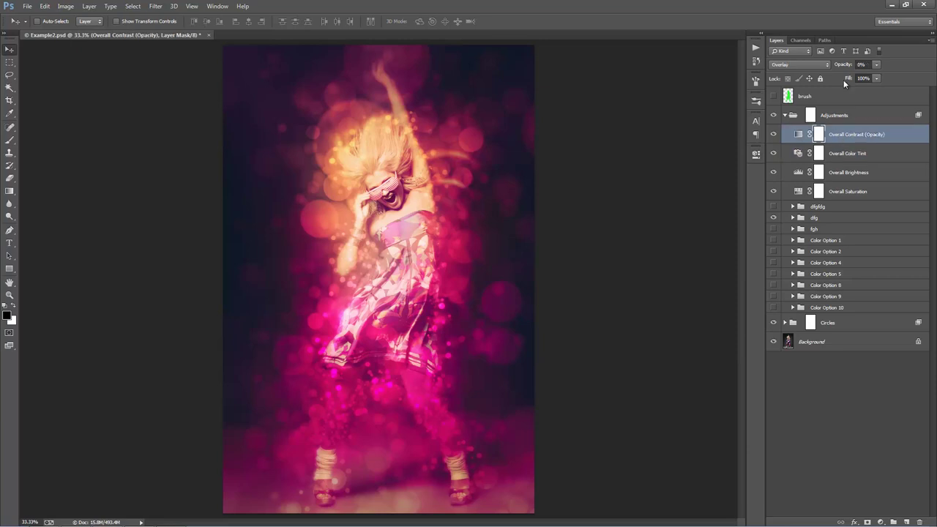
pyautogui.moveTo(841, 65); pyautogui.dragTo(903, 66)
pyautogui.press('1')
pyautogui.click(841, 192)
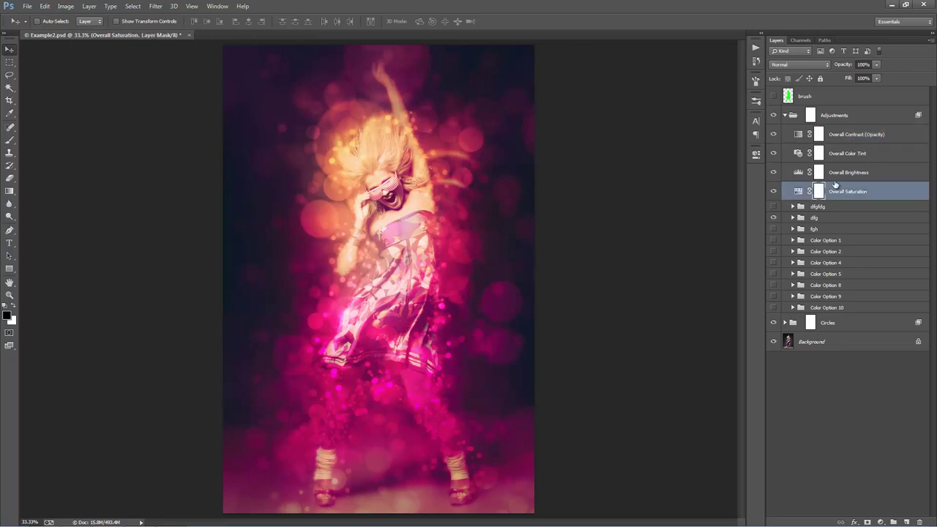
# Collapse the Adjustments group, expand the Circles group and set the Adjustments group's opacity to 75%.
pyautogui.click(785, 115)
pyautogui.click(785, 134)
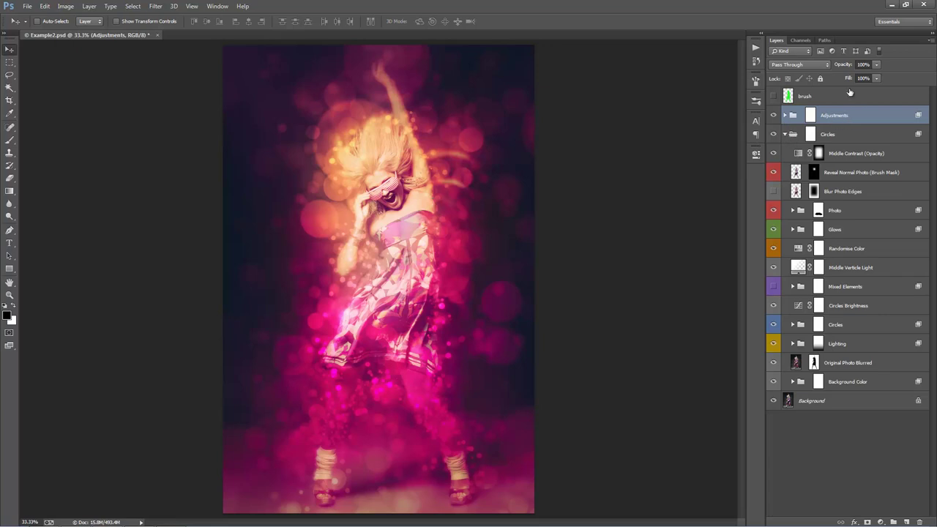
pyautogui.moveTo(836, 68); pyautogui.dragTo(908, 86)
pyautogui.moveTo(845, 66); pyautogui.dragTo(662, 133)
pyautogui.press('Return')
# Toggle the Blur Photo Edges layer and set the Randomise Color layer's hue to -1.
pyautogui.click(774, 192)
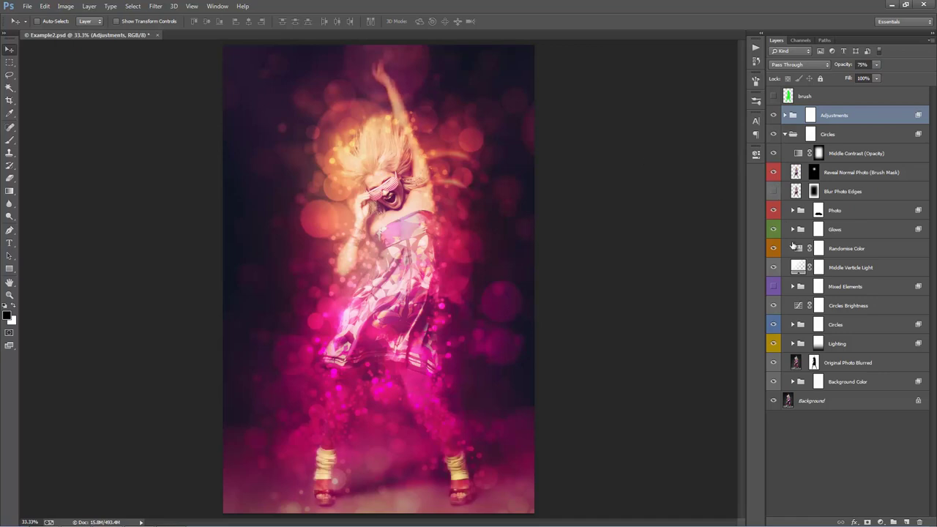
pyautogui.doubleClick(798, 248)
pyautogui.moveTo(676, 216)
pyautogui.mouseDown()
pyautogui.moveTo(718, 219)
pyautogui.moveTo(632, 216)
pyautogui.moveTo(670, 217)
pyautogui.mouseUp()
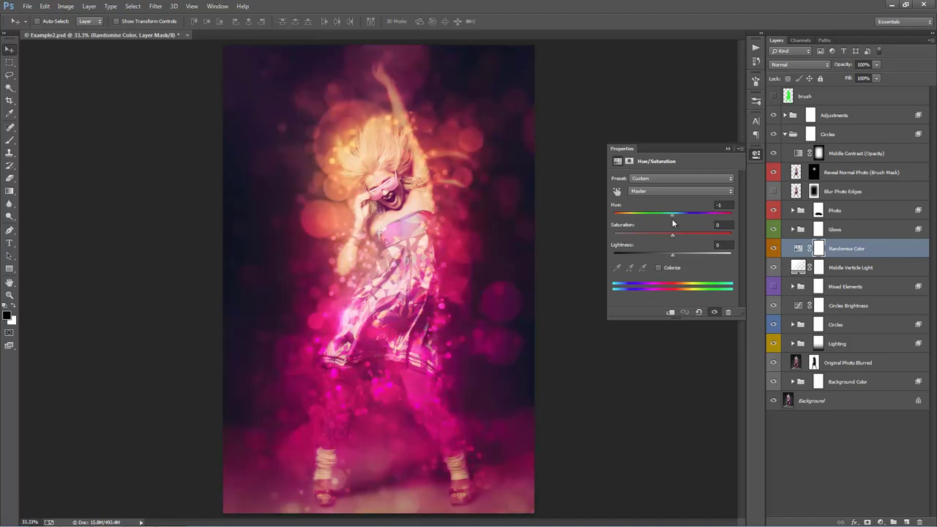
pyautogui.click(728, 148)
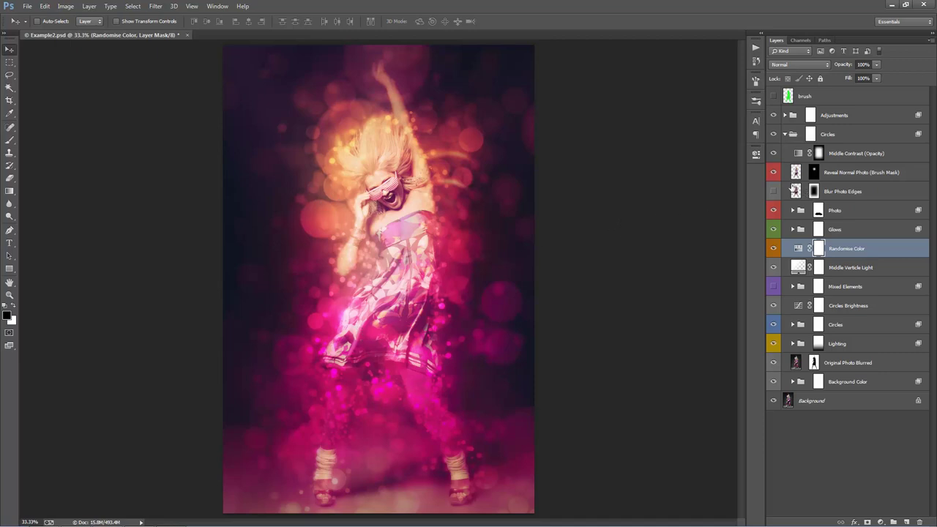
# Add a new layer above the Adjustments group and set its blend mode to Screen.
pyautogui.click(848, 139)
pyautogui.click(838, 120)
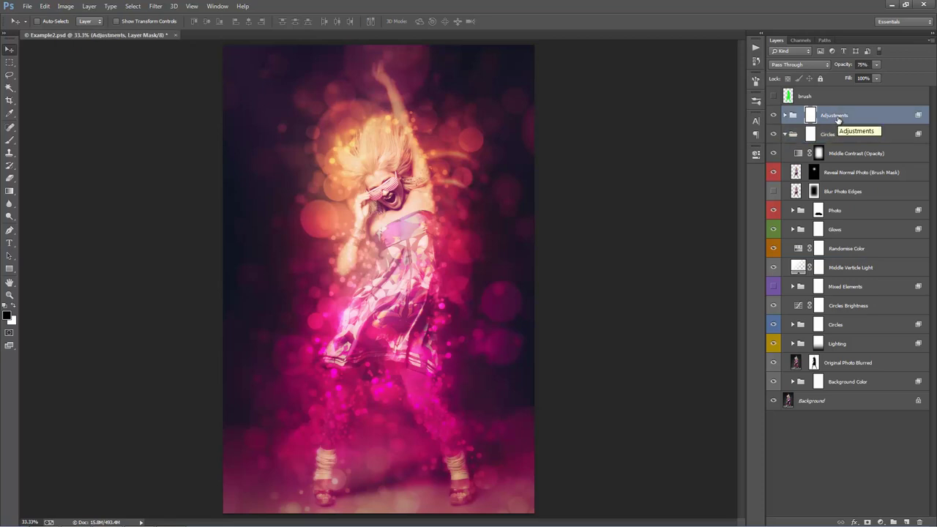
pyautogui.hotkey('ctrl', 'shift', 'n')
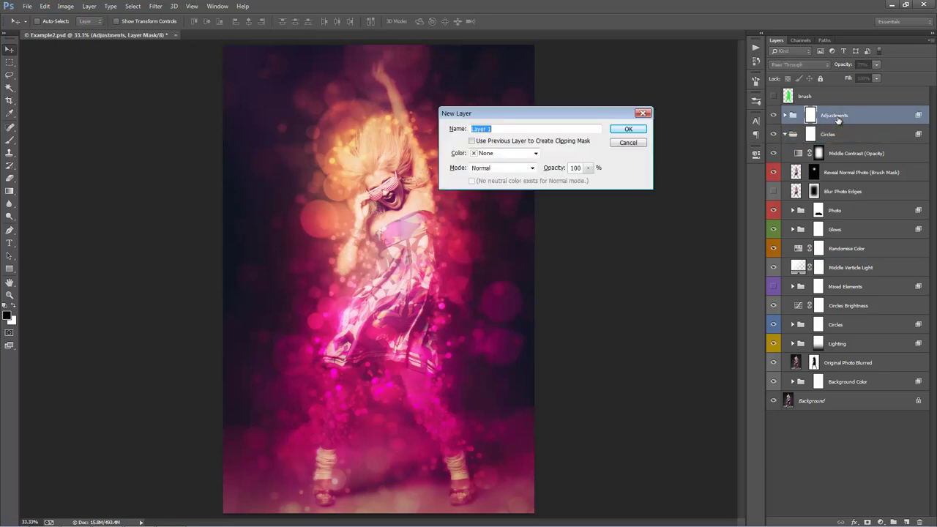
pyautogui.press('Return')
pyautogui.click(791, 67)
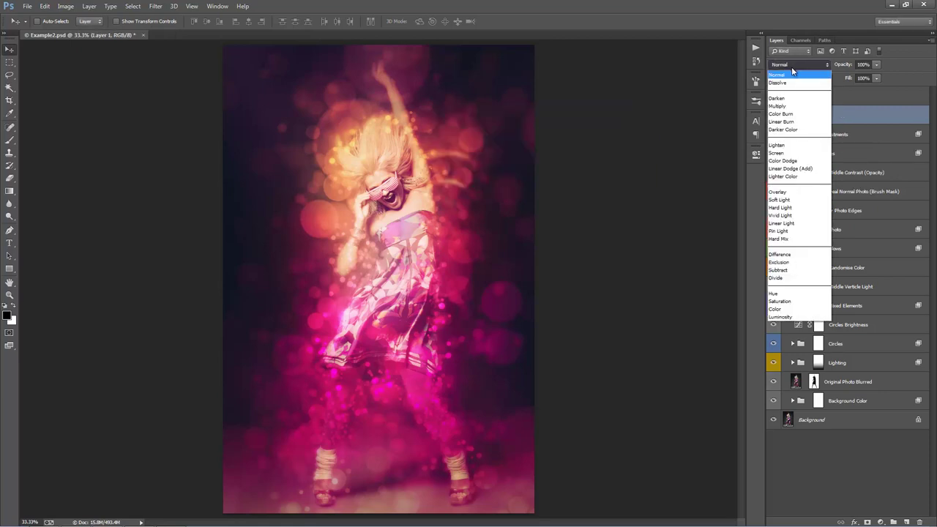
pyautogui.click(790, 153)
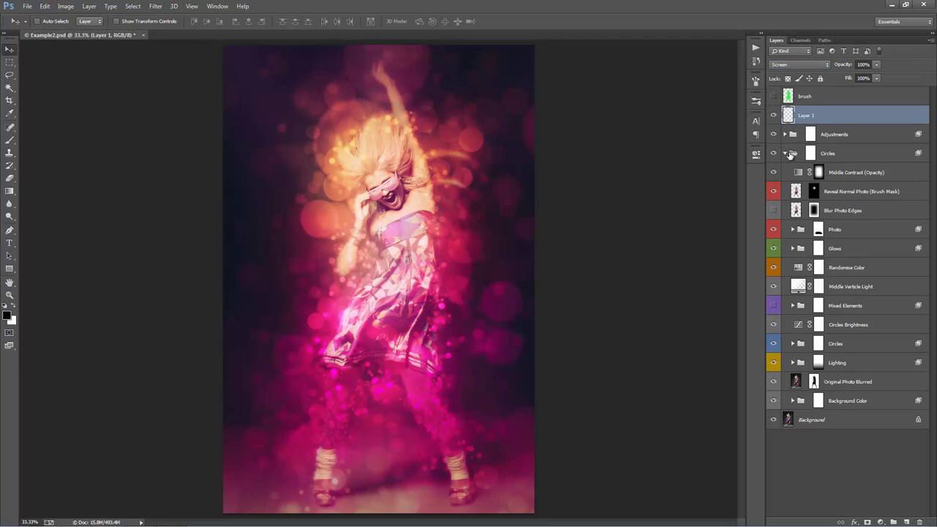
# Switch to the Brush tool and set the foreground color to light blue 2cbcff.
pyautogui.press('b')
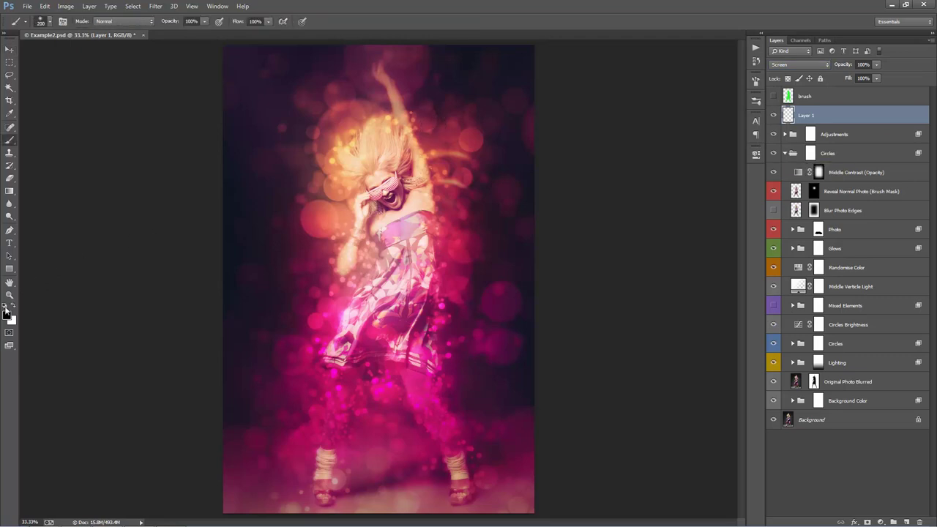
pyautogui.click(7, 316)
pyautogui.moveTo(648, 183); pyautogui.dragTo(648, 174)
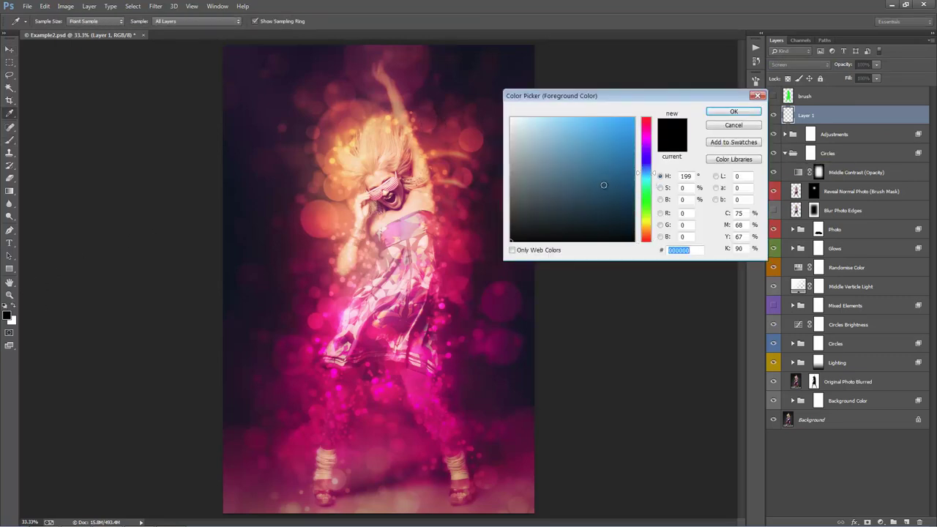
pyautogui.click(613, 118)
pyautogui.click(733, 112)
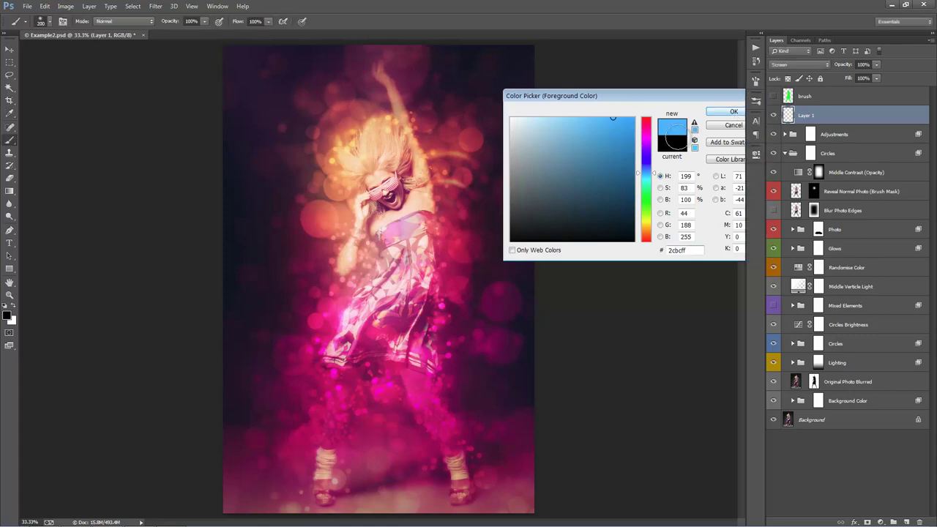
pyautogui.press('Return')
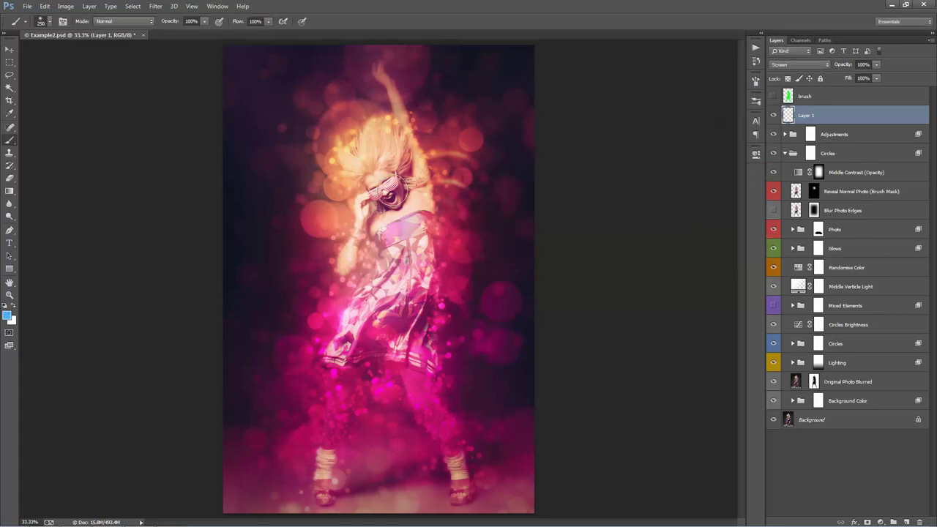
# Paint a single soft blue light spot over the woman's glasses and nudge it into place.
pyautogui.click(395, 180)
pyautogui.press('v')
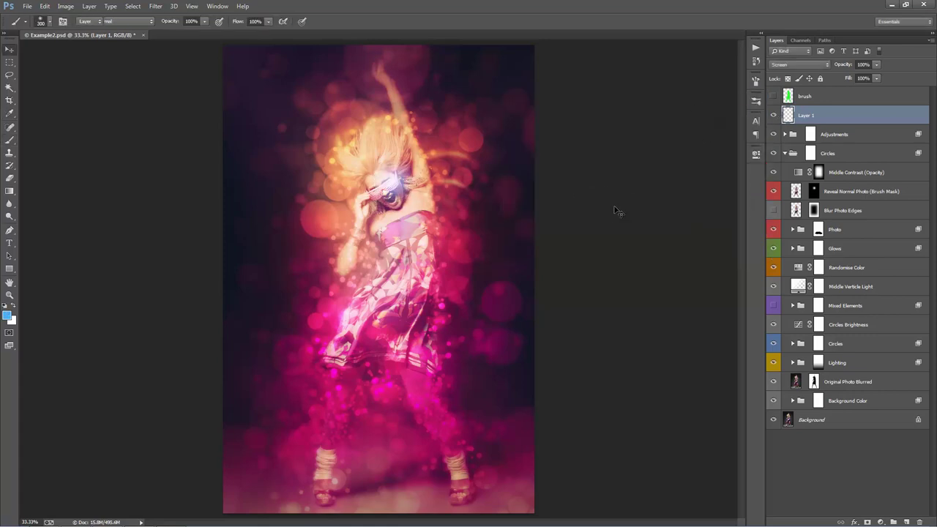
pyautogui.moveTo(518, 208); pyautogui.dragTo(522, 212)
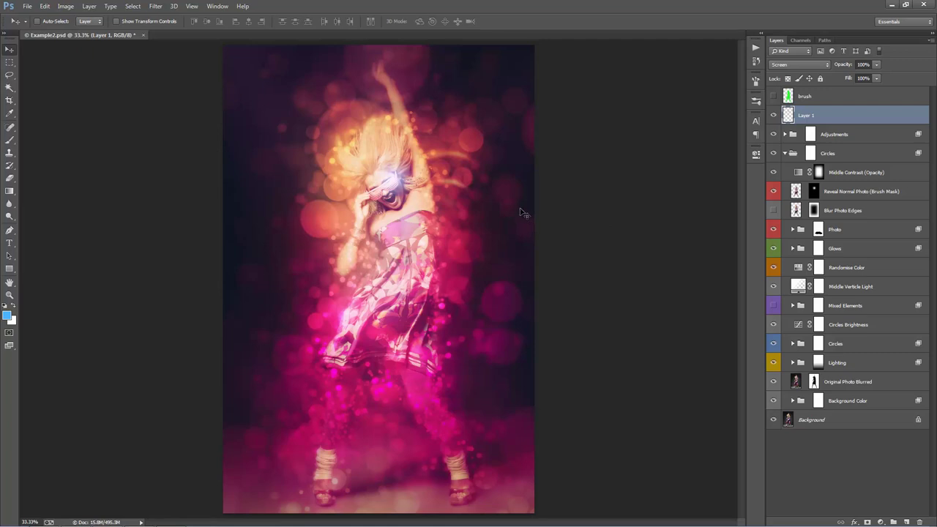
# Add a second new layer above Layer 1 and set its blend mode to Screen.
pyautogui.hotkey('ctrl', 'shift', 'n')
pyautogui.press('Return')
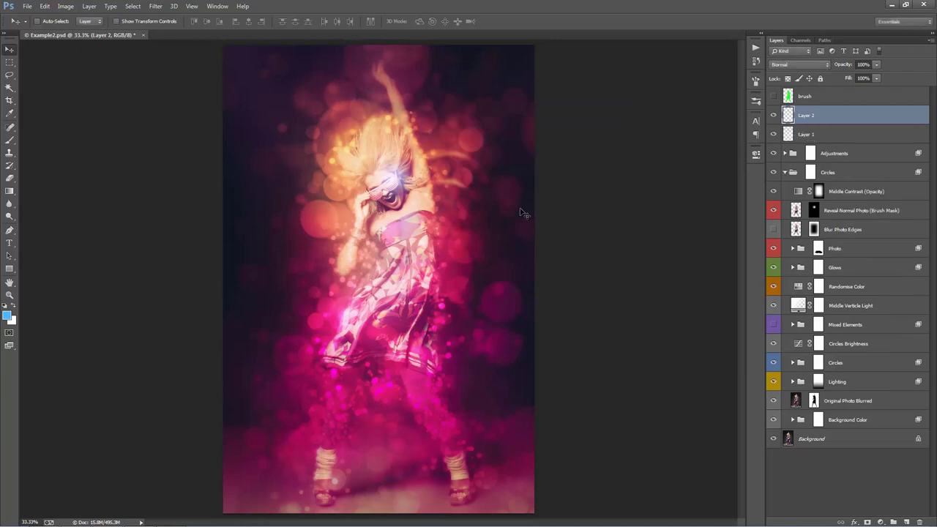
pyautogui.click(782, 65)
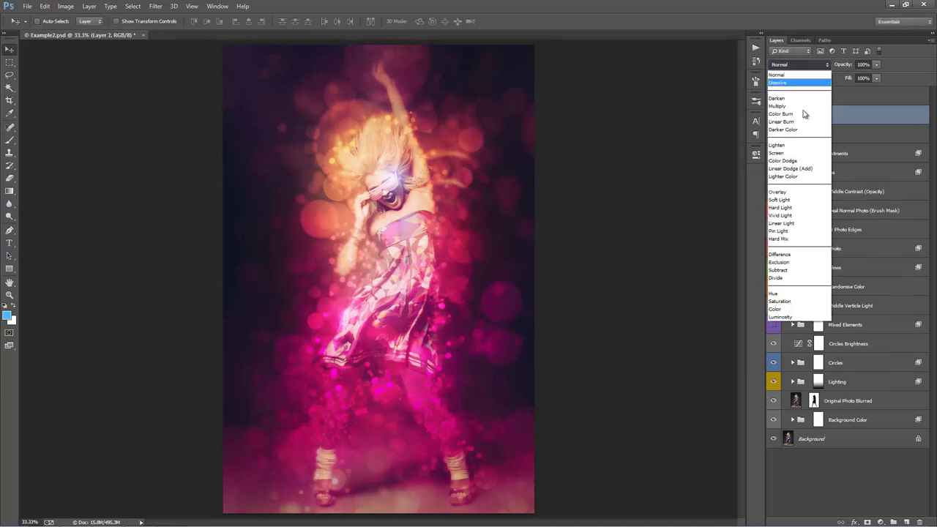
pyautogui.click(798, 154)
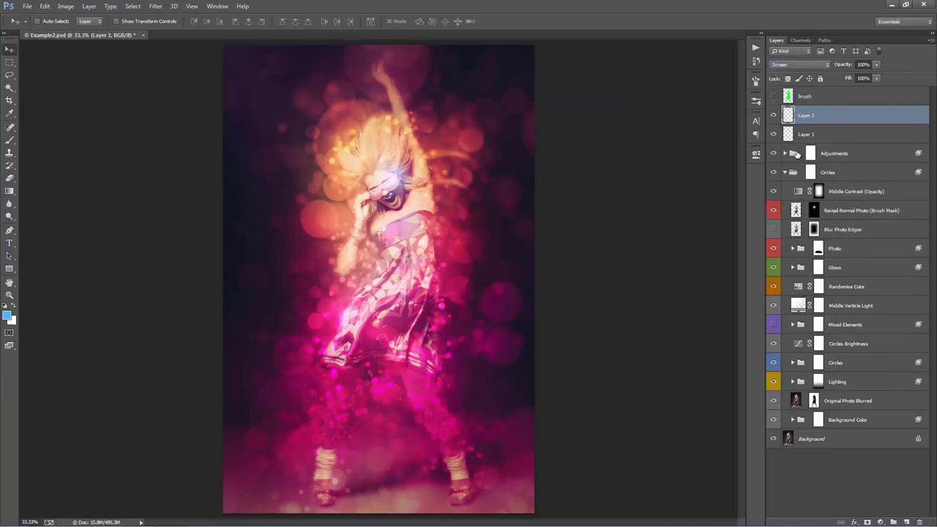
# Set the foreground color to orange and brush a soft glow beside the woman's hair on Layer 2.
pyautogui.click(7, 315)
pyautogui.moveTo(642, 213); pyautogui.dragTo(646, 230)
pyautogui.click(731, 112)
pyautogui.press('b')
pyautogui.click(353, 154)
pyautogui.click(348, 150)
# Move the orange glow across to the hair beside the raised arm and set Layer 2's opacity to 84%.
pyautogui.press('v')
pyautogui.moveTo(436, 153)
pyautogui.mouseDown()
pyautogui.moveTo(445, 159)
pyautogui.moveTo(432, 170)
pyautogui.moveTo(439, 179)
pyautogui.mouseUp()
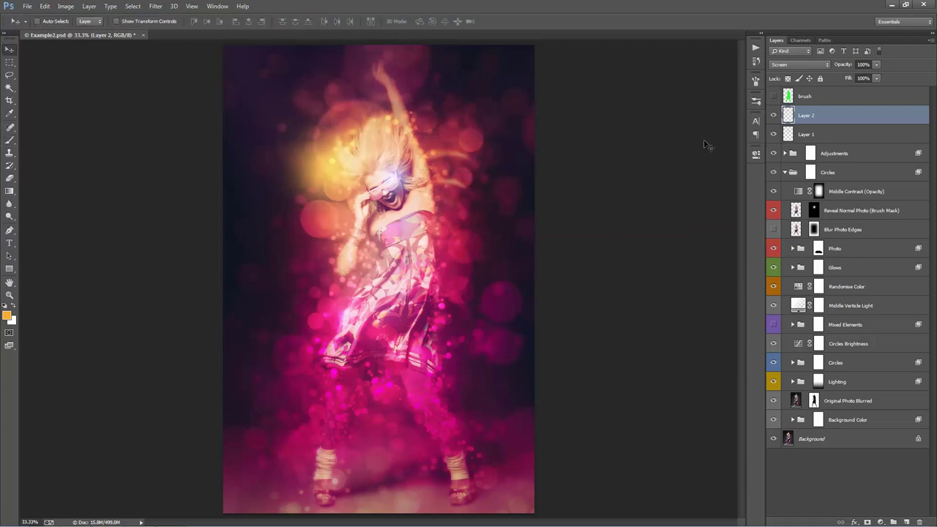
pyautogui.moveTo(444, 167); pyautogui.dragTo(448, 170)
pyautogui.moveTo(846, 64); pyautogui.dragTo(318, 93)
pyautogui.moveTo(367, 163); pyautogui.dragTo(492, 205)
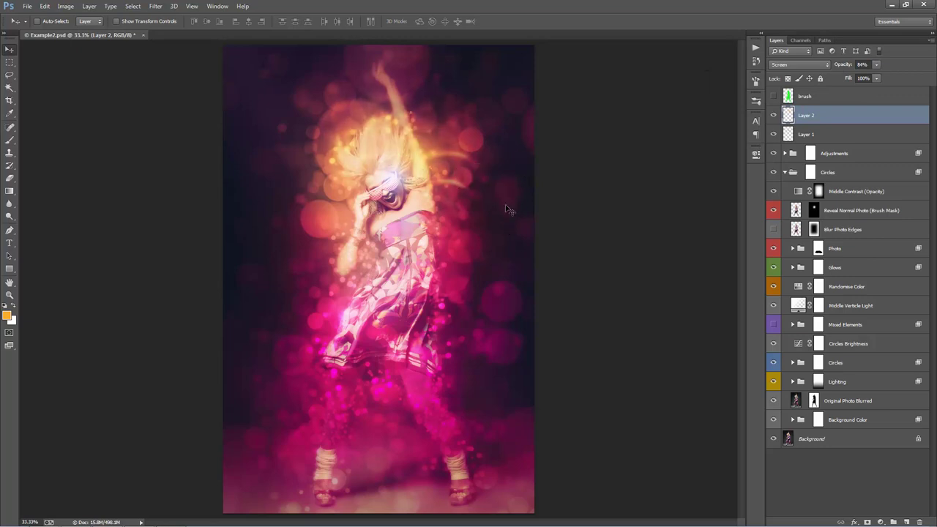
# Duplicate Layer 2's orange glow and move the copy down to the woman's lower leg on the image's left side.
pyautogui.hotkey('ctrl', '-')
pyautogui.hotkey('ctrl', 'j')
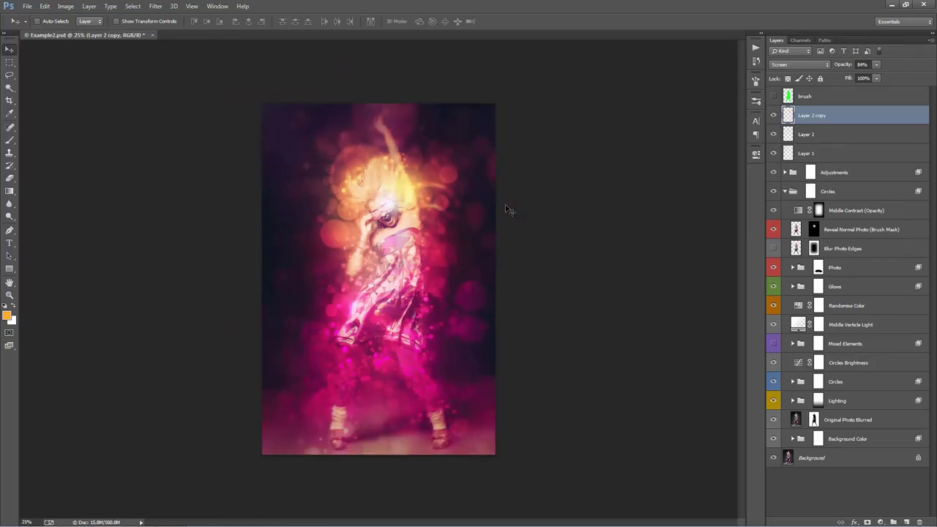
pyautogui.moveTo(427, 207); pyautogui.dragTo(383, 366)
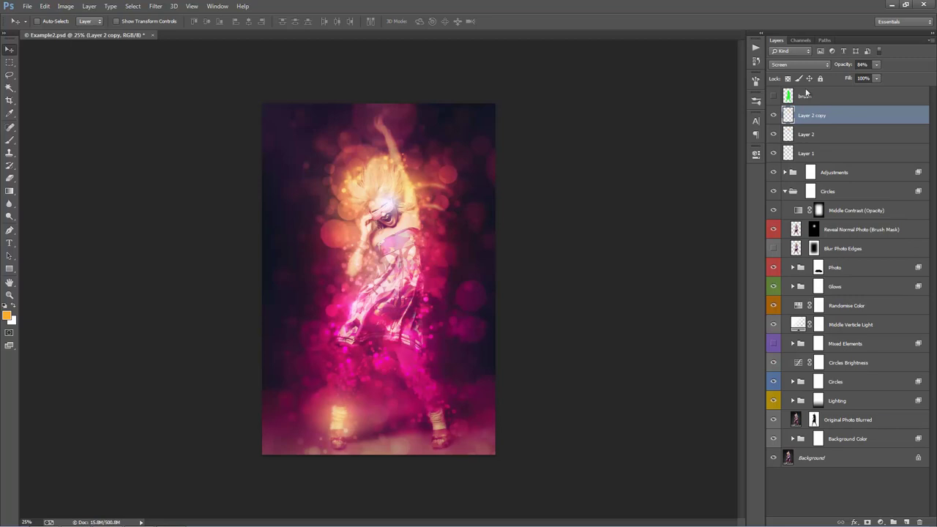
# Set the opacity of the Layer 2 copy glow to 45%.
pyautogui.moveTo(842, 64); pyautogui.dragTo(828, 64)
pyautogui.press('z')
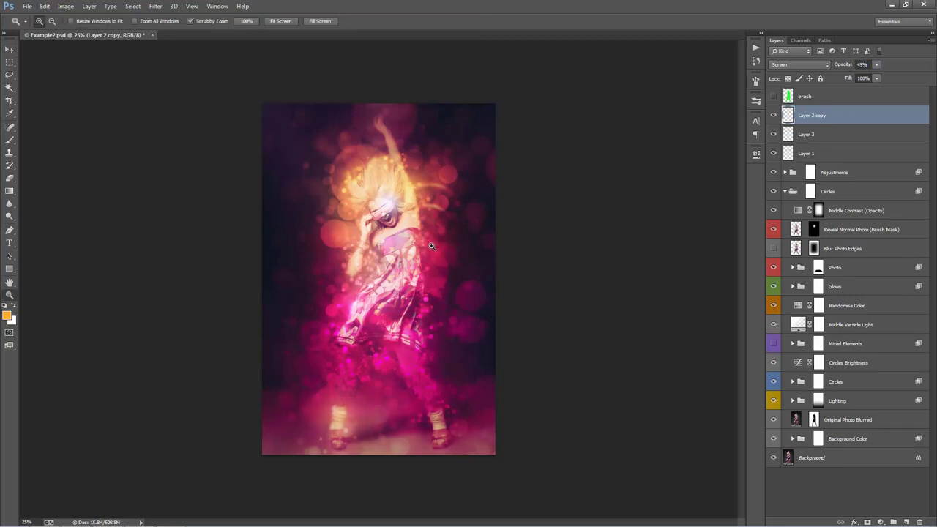
pyautogui.click(431, 246)
pyautogui.click(431, 246)
pyautogui.press('v')
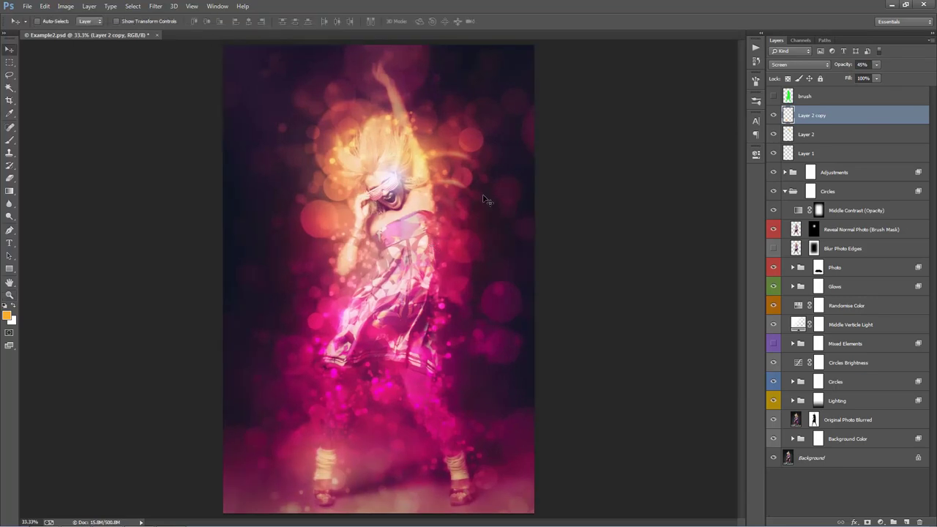
# Shift the hue of Layer 1's blue light spot to +7 with Hue/Saturation.
pyautogui.doubleClick(842, 156)
pyautogui.click(832, 73)
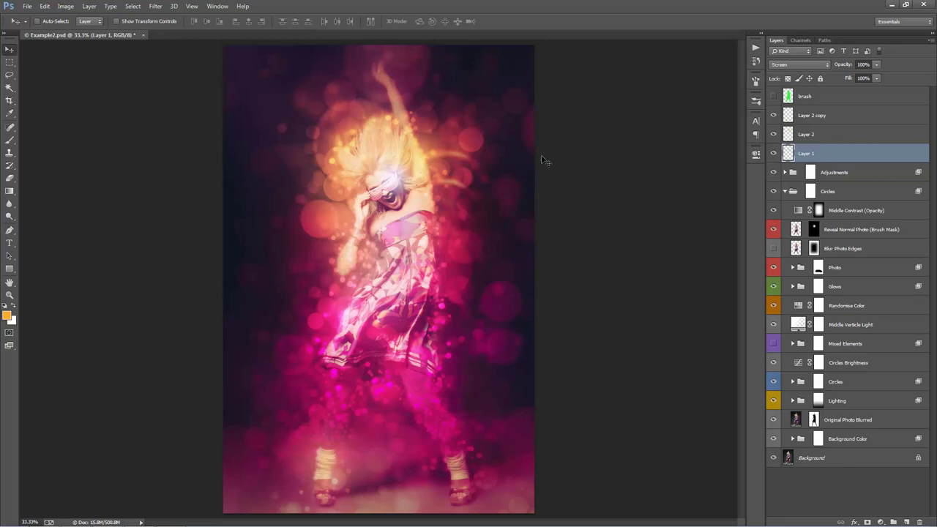
pyautogui.hotkey('ctrl', 'u')
pyautogui.moveTo(762, 56); pyautogui.dragTo(557, 89)
pyautogui.moveTo(569, 151)
pyautogui.mouseDown()
pyautogui.moveTo(614, 160)
pyautogui.moveTo(529, 155)
pyautogui.moveTo(573, 156)
pyautogui.mouseUp()
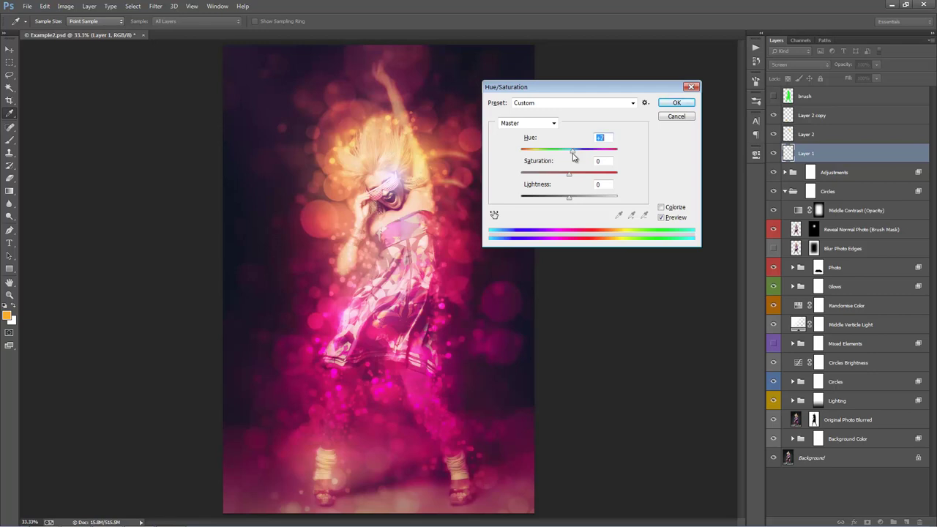
pyautogui.click(676, 103)
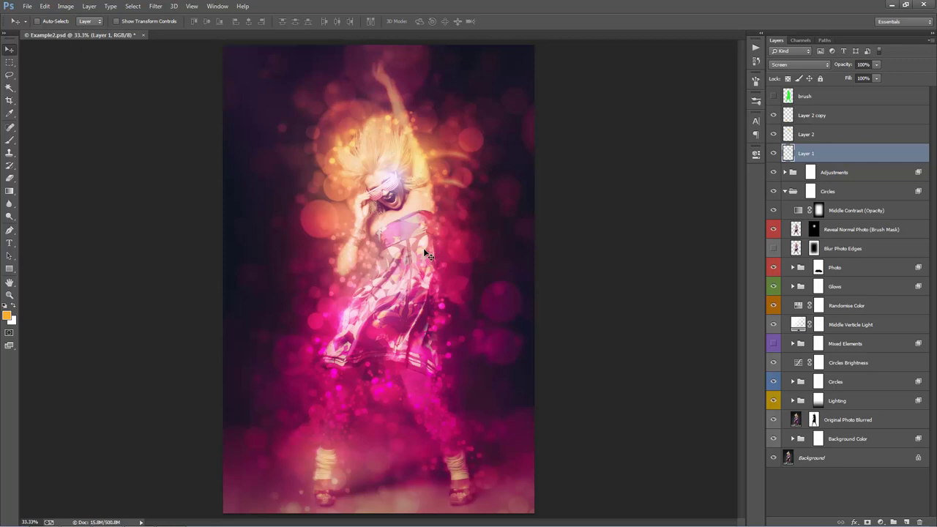
# Select the Photo group inside the Circles group.
pyautogui.click(836, 271)
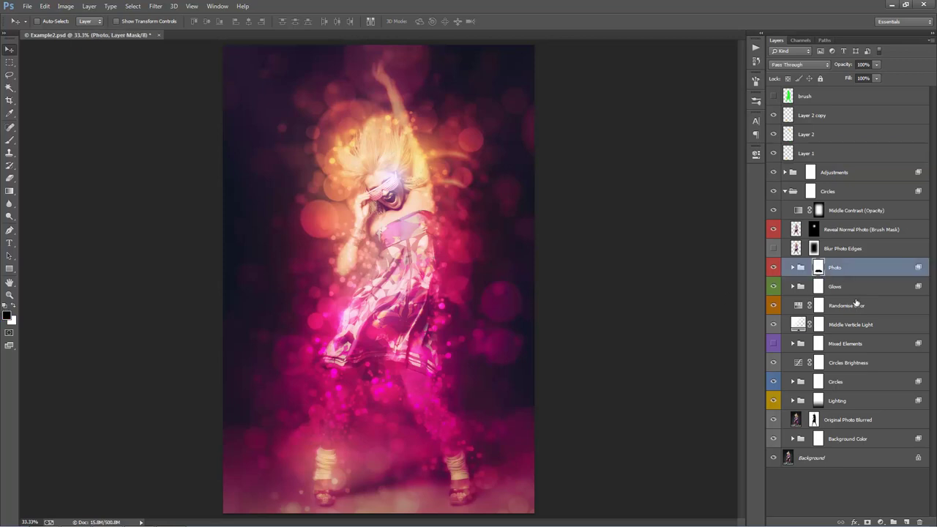